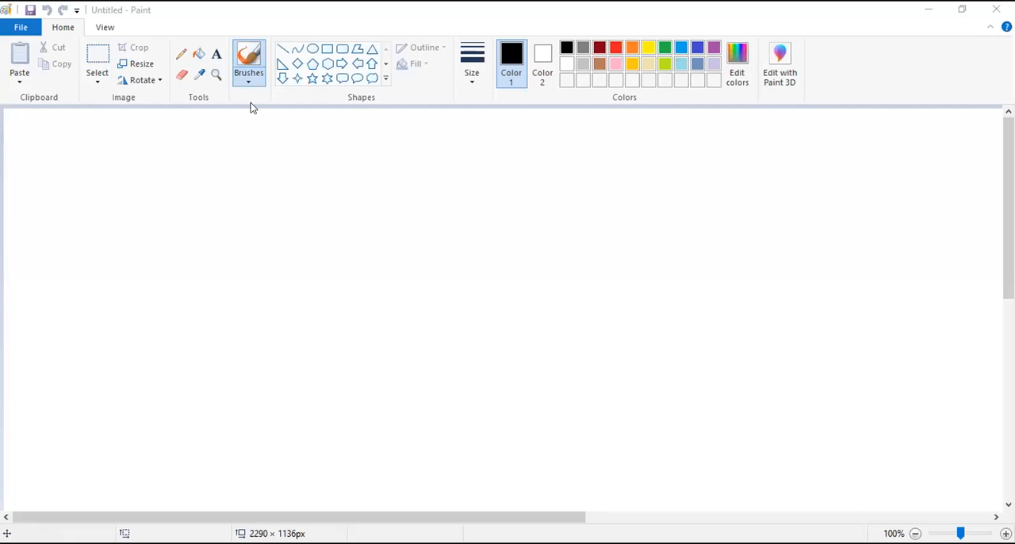
- Draw a black freehand square with the brush and divide it into a three-by-three grid
left_click(191, 104)
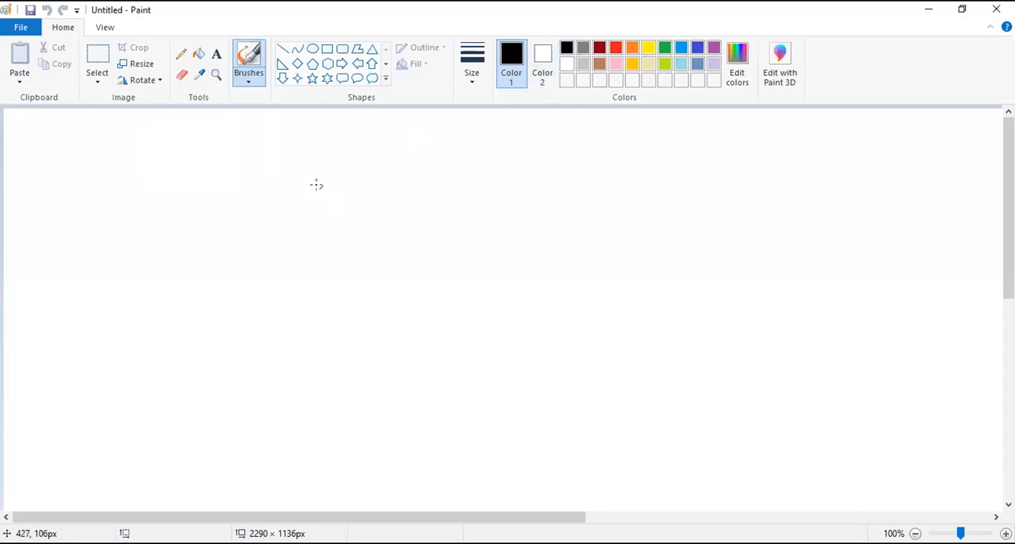
mouse_move(317, 176)
left_mouse_down()
mouse_move(318, 411)
mouse_move(326, 180)
mouse_move(386, 173)
mouse_move(465, 174)
mouse_move(549, 203)
mouse_move(560, 408)
left_mouse_up()
left_click_drag(318, 407, 572, 403)
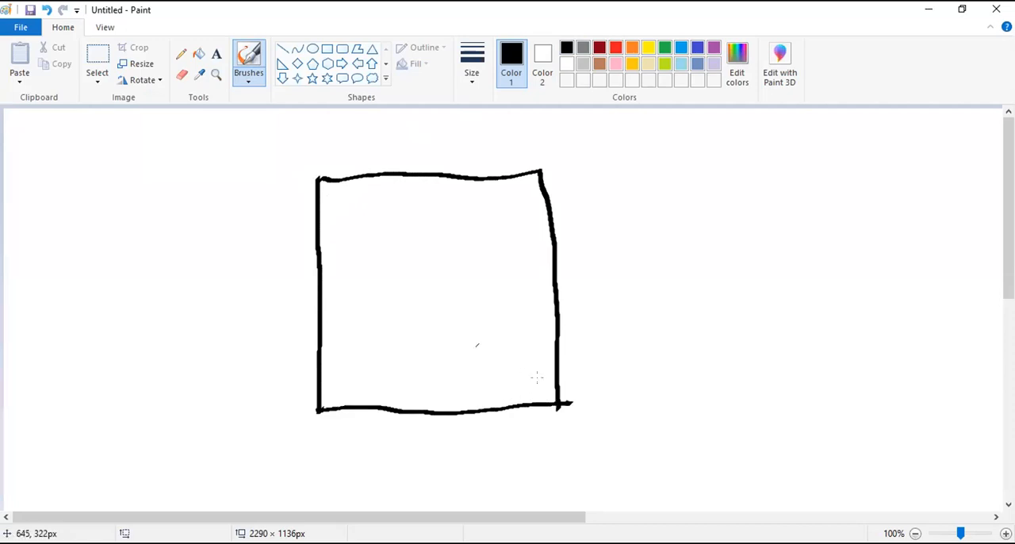
left_click_drag(323, 344, 560, 339)
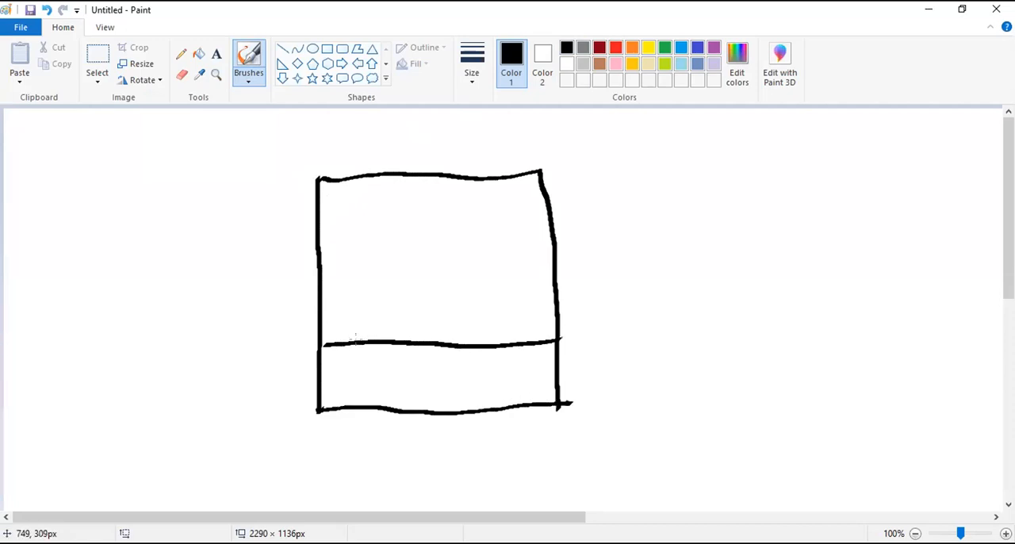
left_click_drag(325, 255, 554, 268)
left_click_drag(394, 176, 394, 409)
left_click_drag(474, 176, 467, 412)
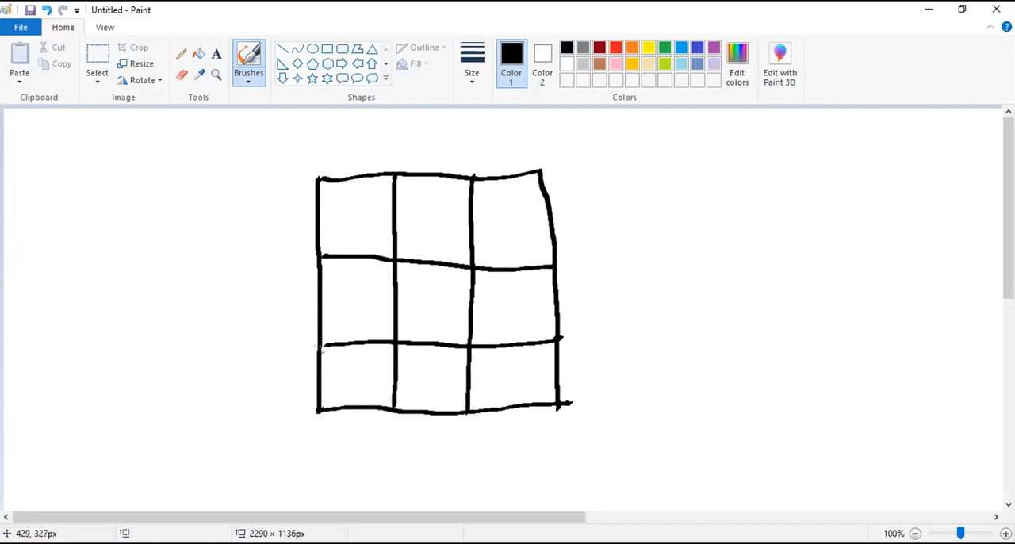
- Sketch dimension lines beside and above the grid, labelling its height and width 3' each
mouse_move(276, 177)
left_mouse_down()
mouse_move(289, 181)
mouse_move(279, 411)
mouse_move(289, 422)
left_mouse_up()
left_click_drag(286, 179, 283, 166)
left_click_drag(220, 299, 214, 325)
left_click_drag(246, 265, 243, 284)
mouse_move(320, 141)
left_mouse_down()
mouse_move(542, 147)
mouse_move(540, 157)
left_mouse_up()
mouse_move(406, 128)
left_mouse_down()
mouse_move(418, 131)
mouse_move(407, 145)
mouse_move(429, 127)
left_mouse_up()
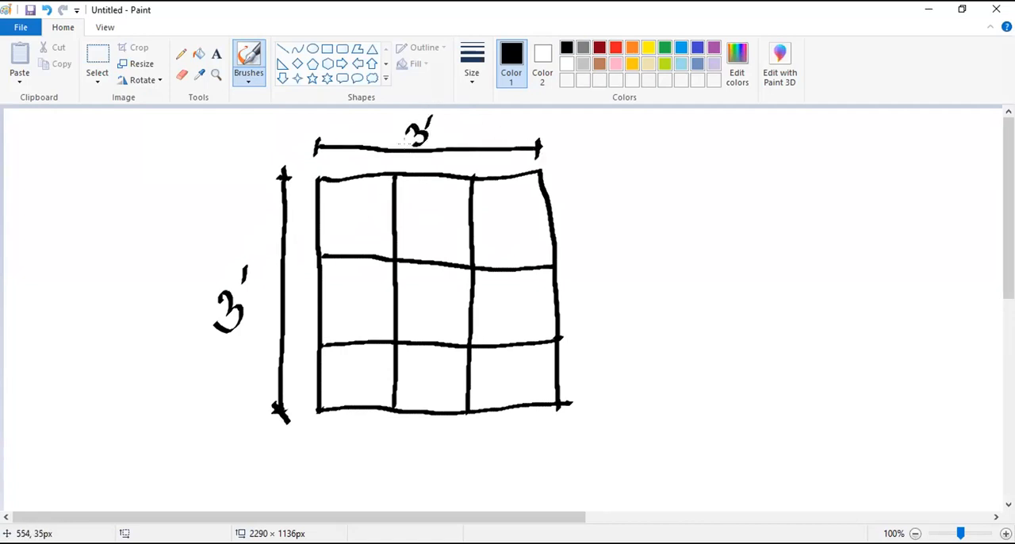
- Sketch arrowed dimensions inside the upper grid cells, marking the cell width and height as 1' each
mouse_move(319, 213)
left_mouse_down()
mouse_move(391, 214)
mouse_move(381, 226)
mouse_move(317, 216)
mouse_move(333, 228)
left_mouse_up()
mouse_move(346, 190)
left_mouse_down()
mouse_move(349, 206)
mouse_move(359, 201)
left_mouse_up()
left_click_drag(362, 181, 357, 195)
left_click_drag(422, 176, 418, 260)
left_click_drag(418, 260, 427, 244)
left_click_drag(414, 191, 421, 177)
left_click_drag(421, 177, 435, 208)
left_click_drag(435, 208, 435, 228)
left_click_drag(440, 206, 440, 210)
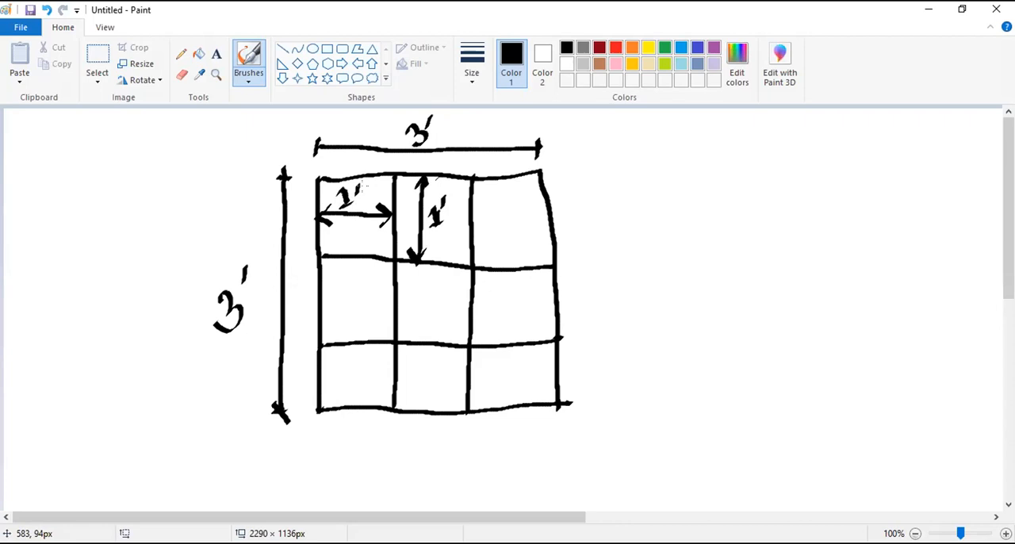
left_click_drag(462, 206, 464, 211)
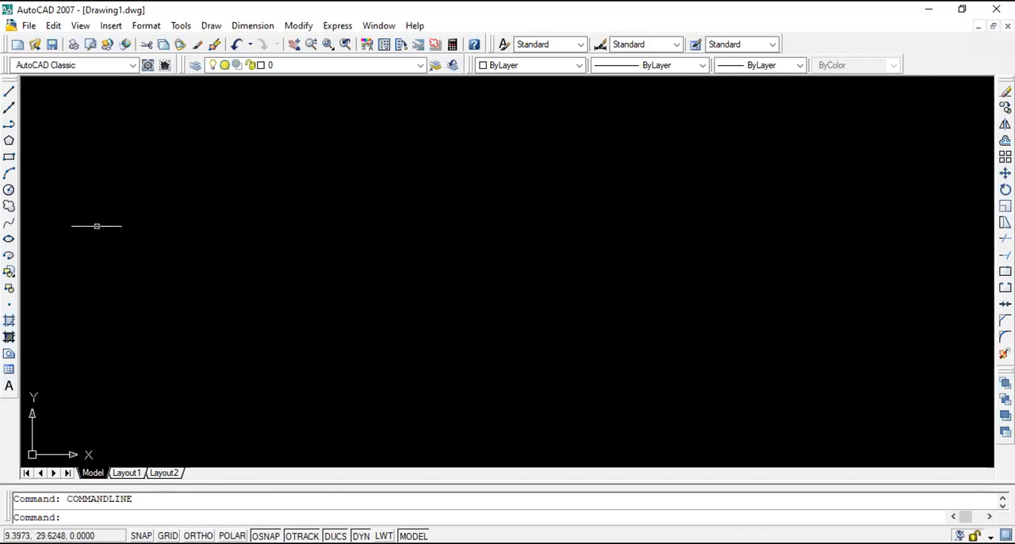
- Switch to AutoCAD and turn on Ortho mode while trying to draw a 3' vertical line
left_click(9, 93)
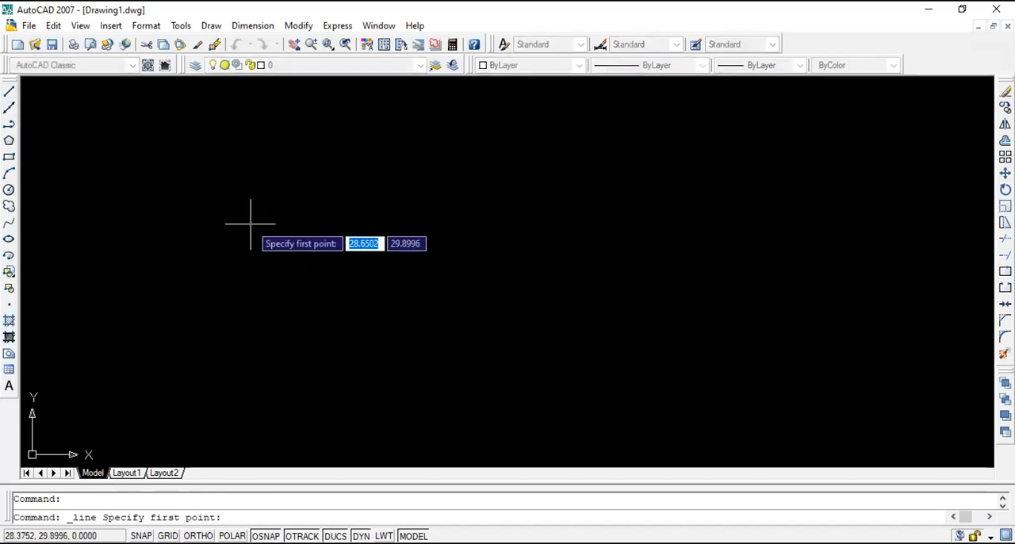
left_click(284, 188)
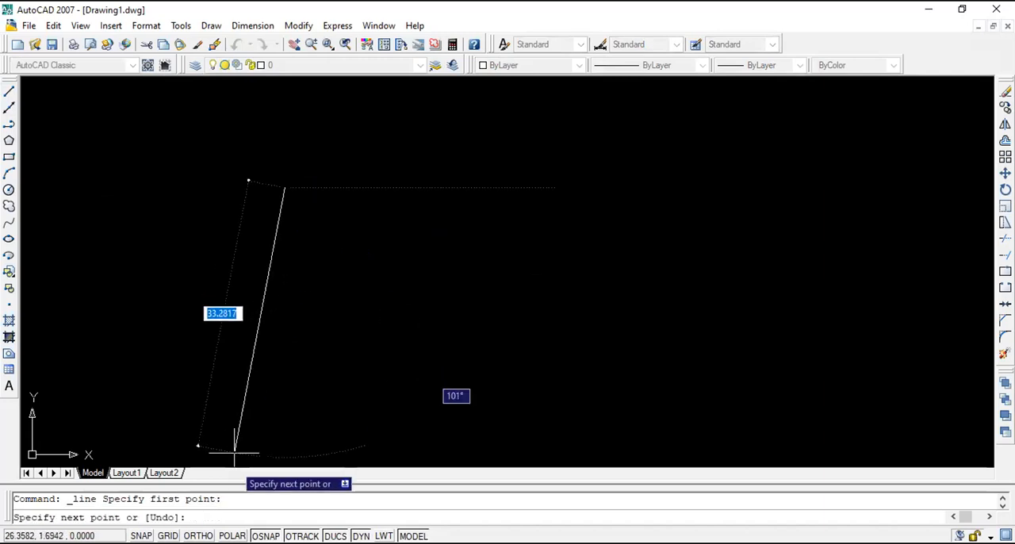
key("F8")
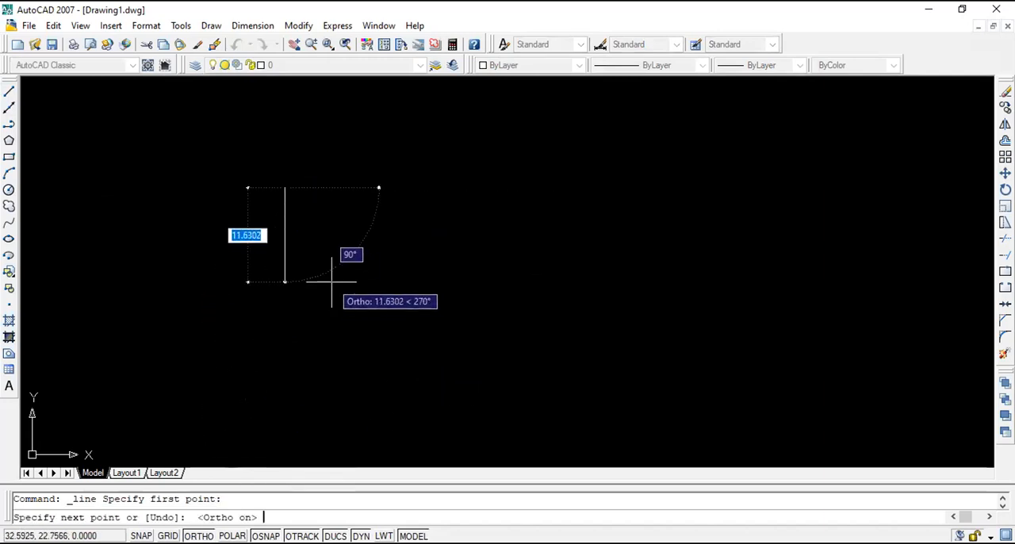
type("3'")
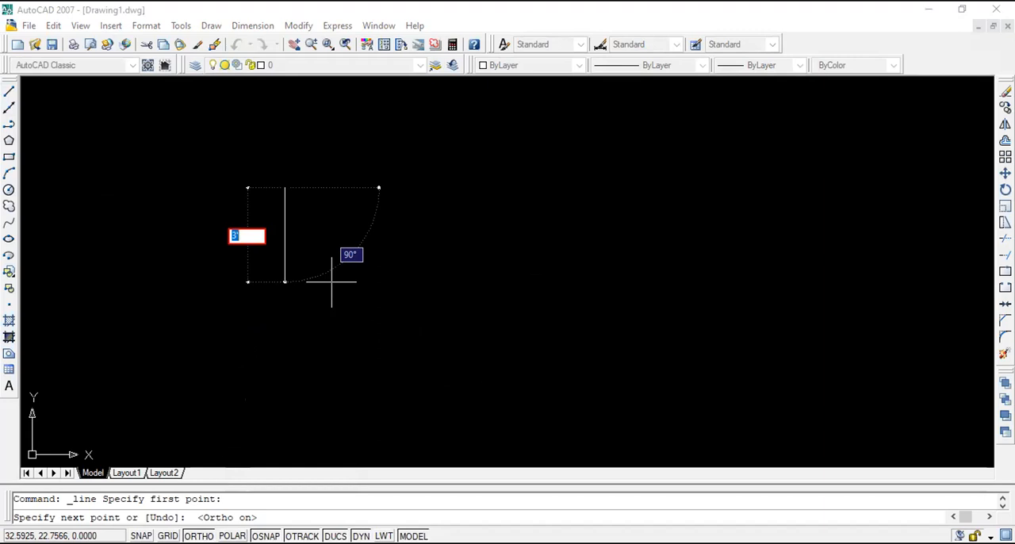
key("Escape")
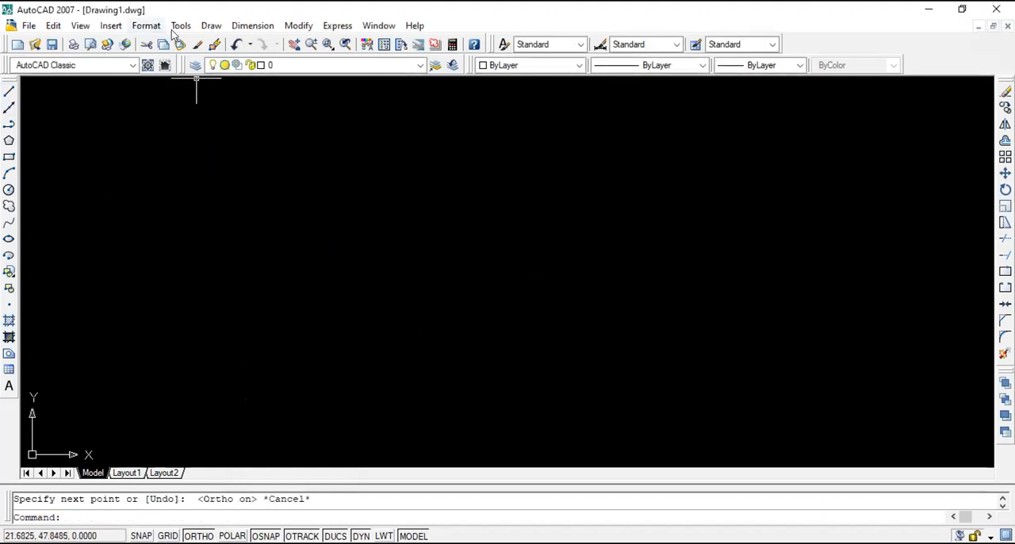
- Set the drawing's length units to Engineering with a precision of 0'-0"
left_click(146, 30)
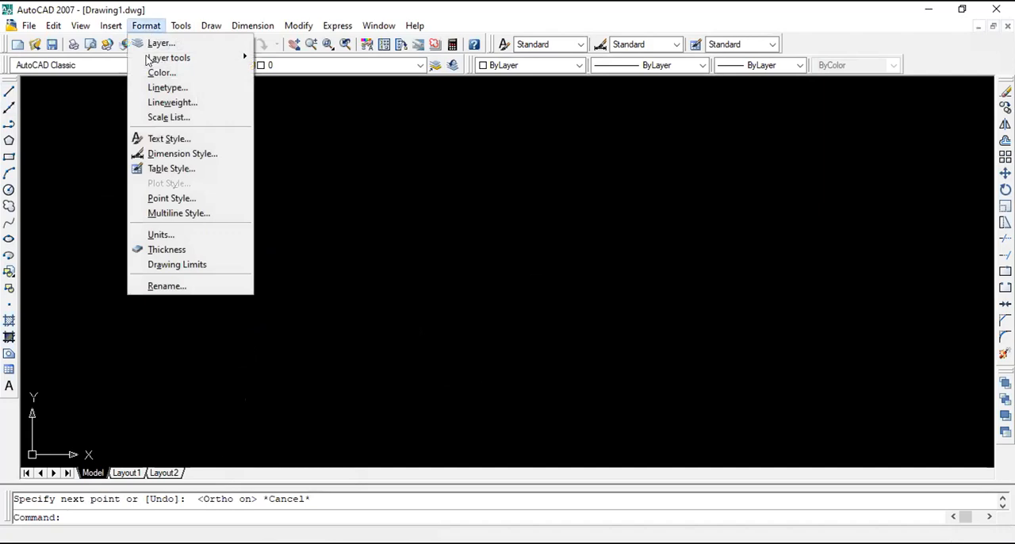
left_click(158, 233)
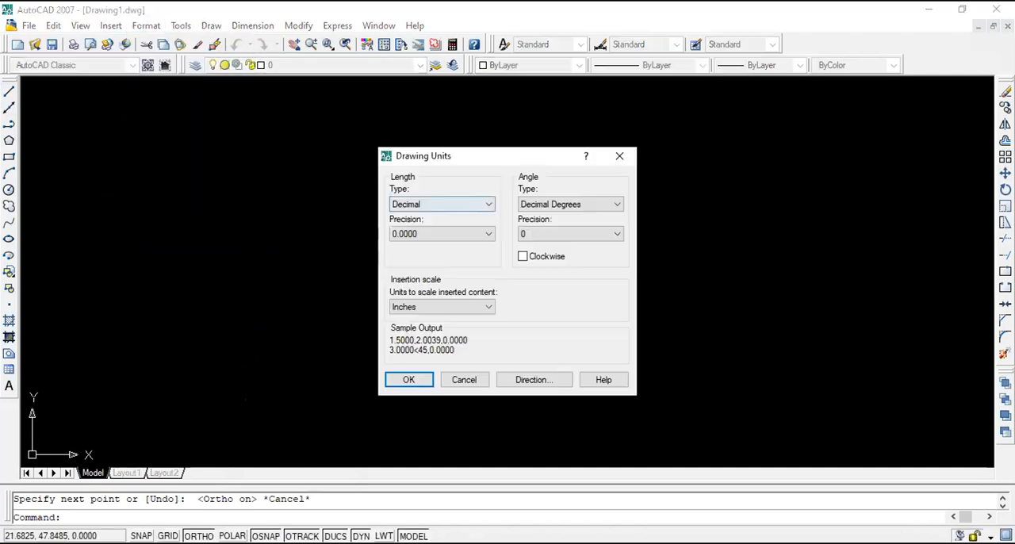
left_click(443, 205)
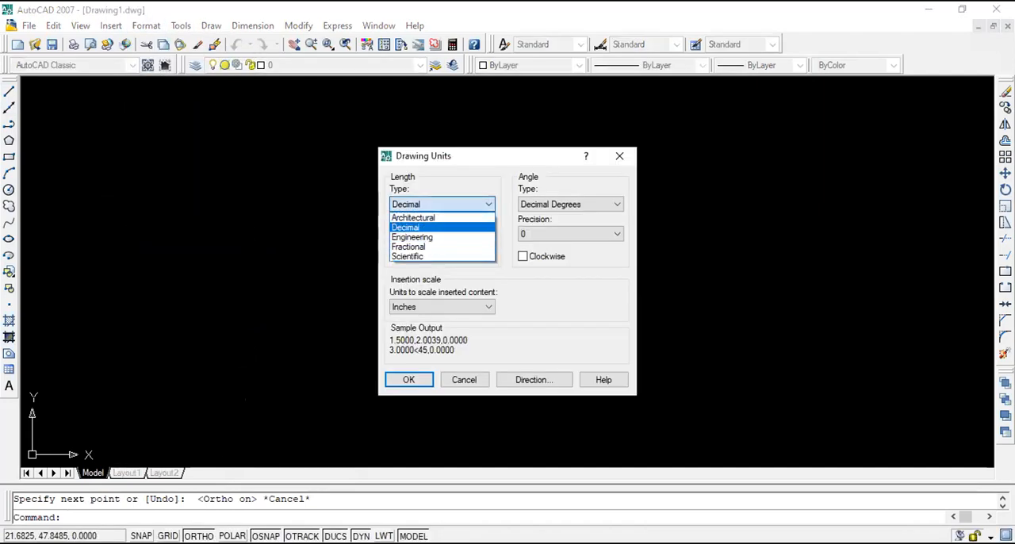
left_click(435, 237)
left_click(442, 234)
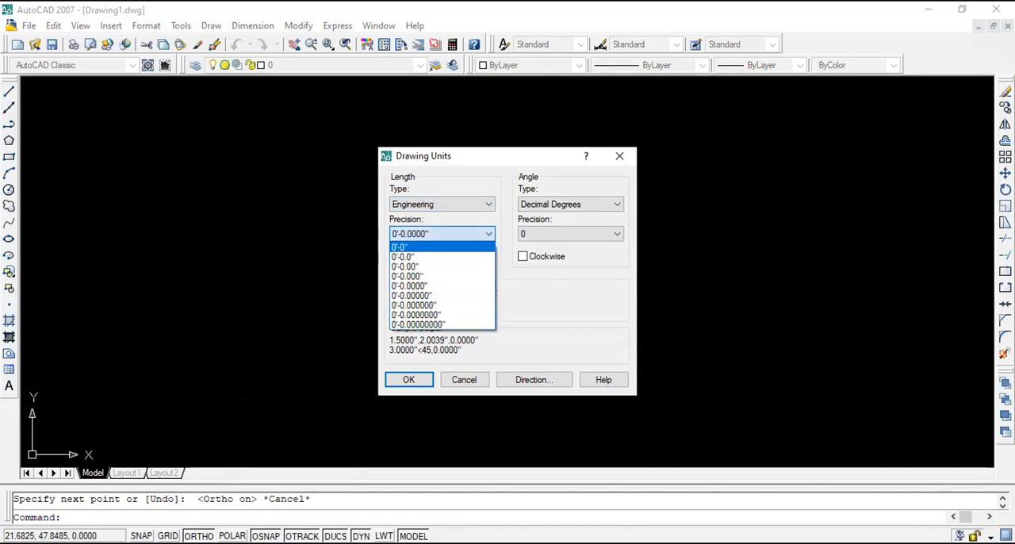
left_click(420, 246)
left_click(410, 380)
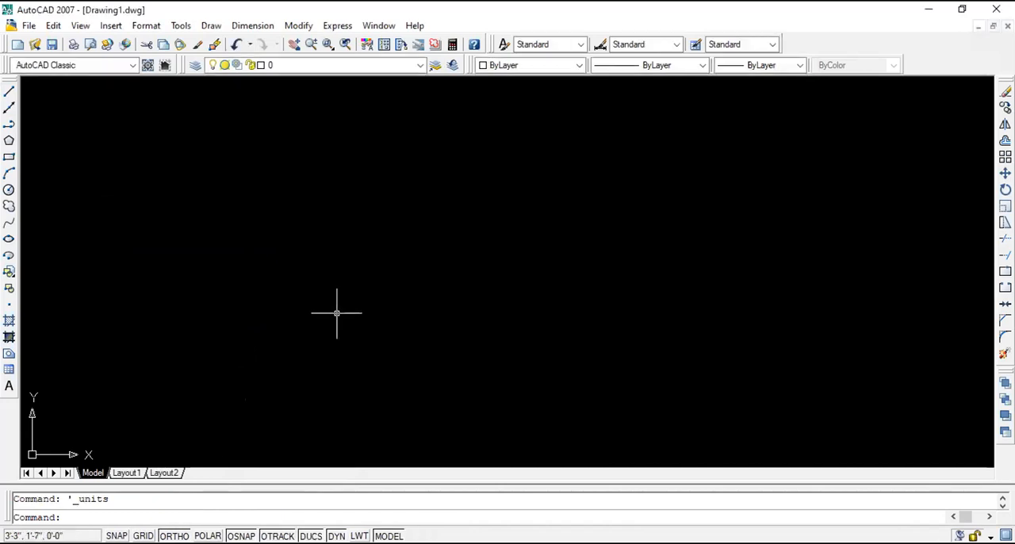
type("limita")
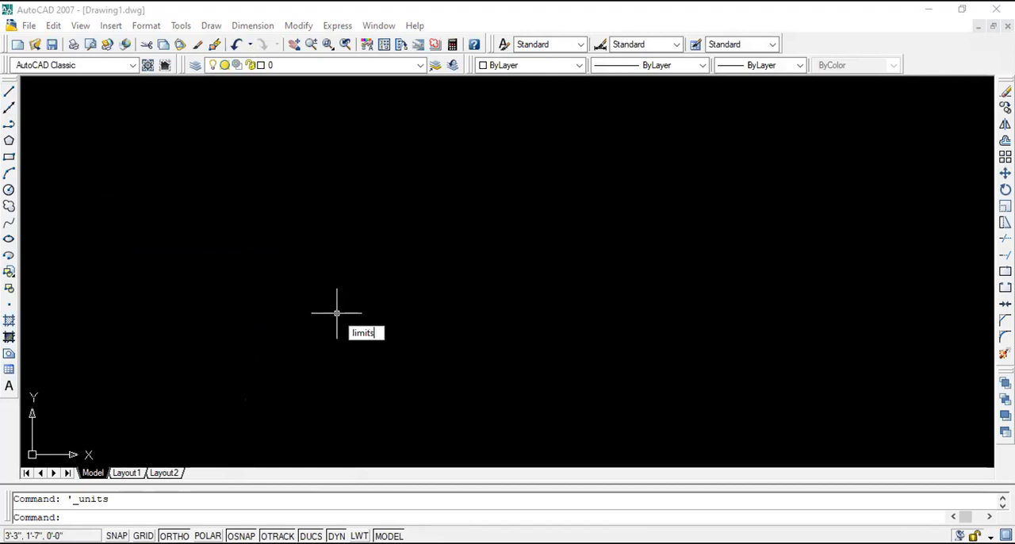
key("Return")
key("Return")
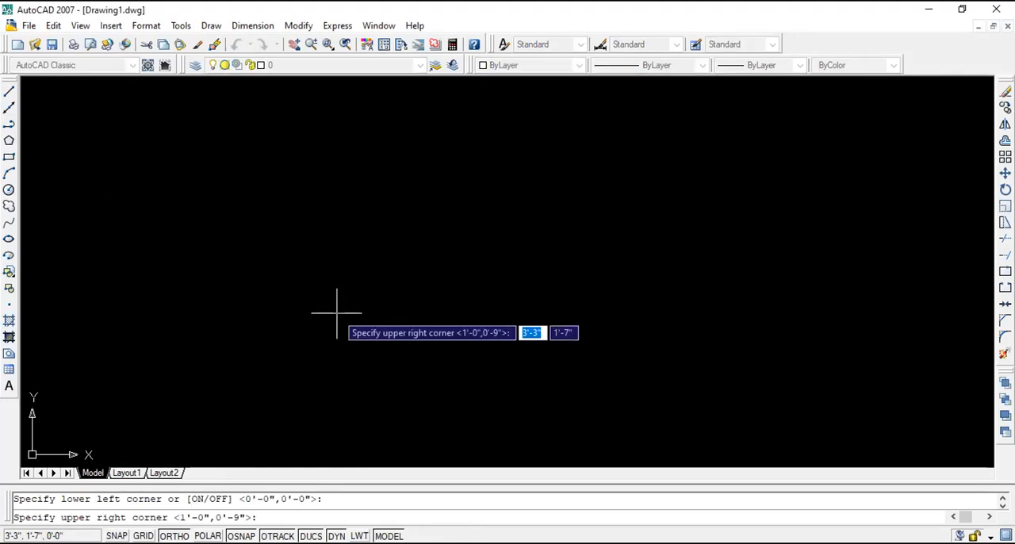
type("@")
type("100")
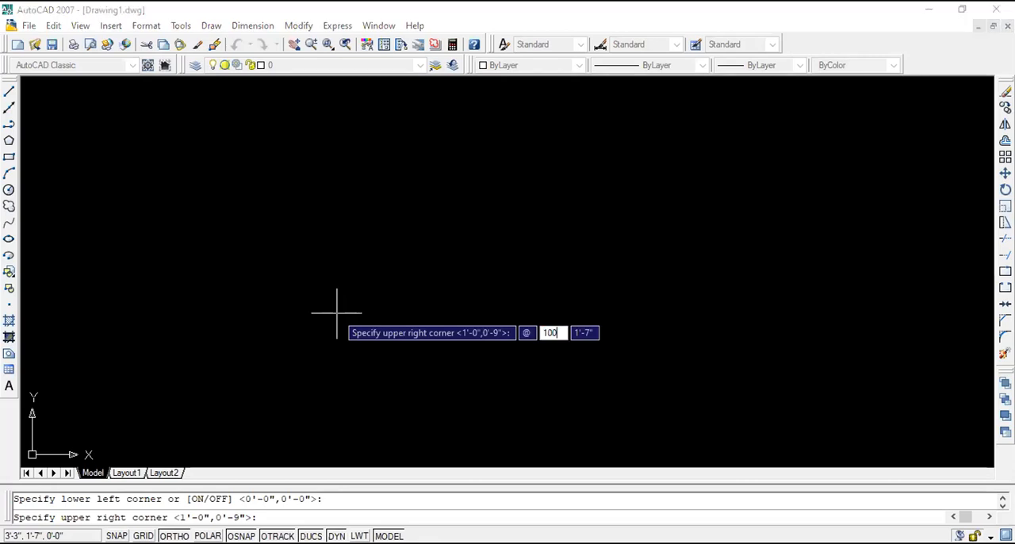
key("Tab")
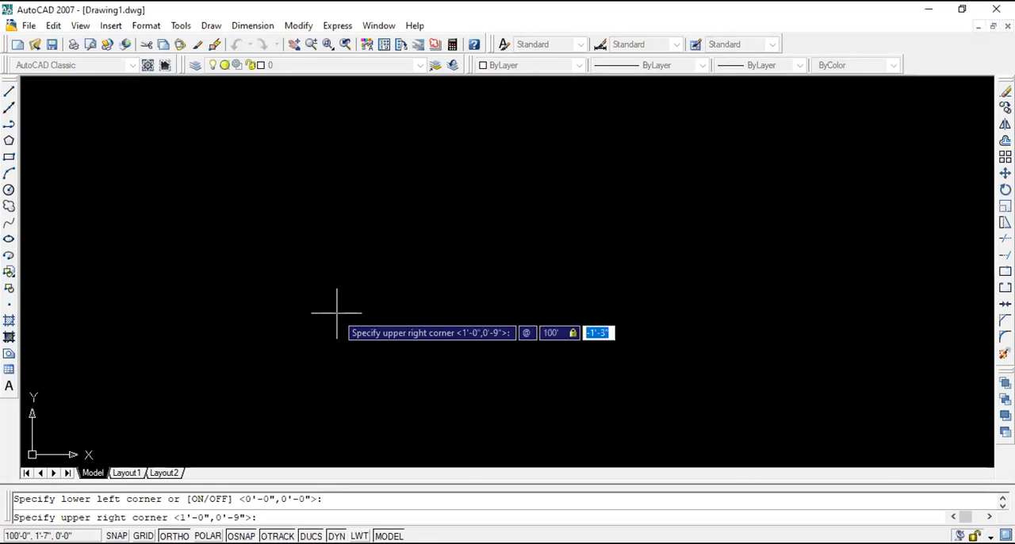
type("100")
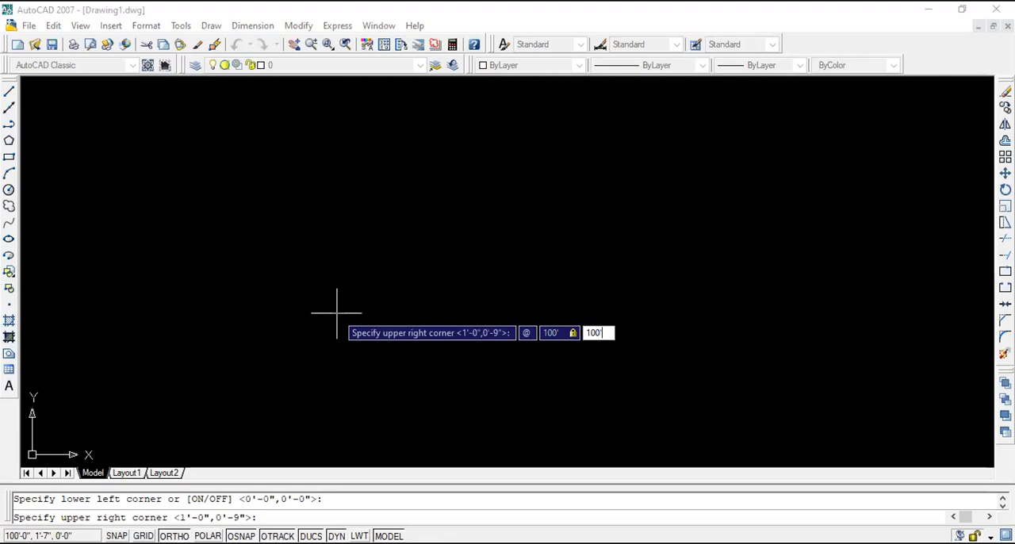
key("Return")
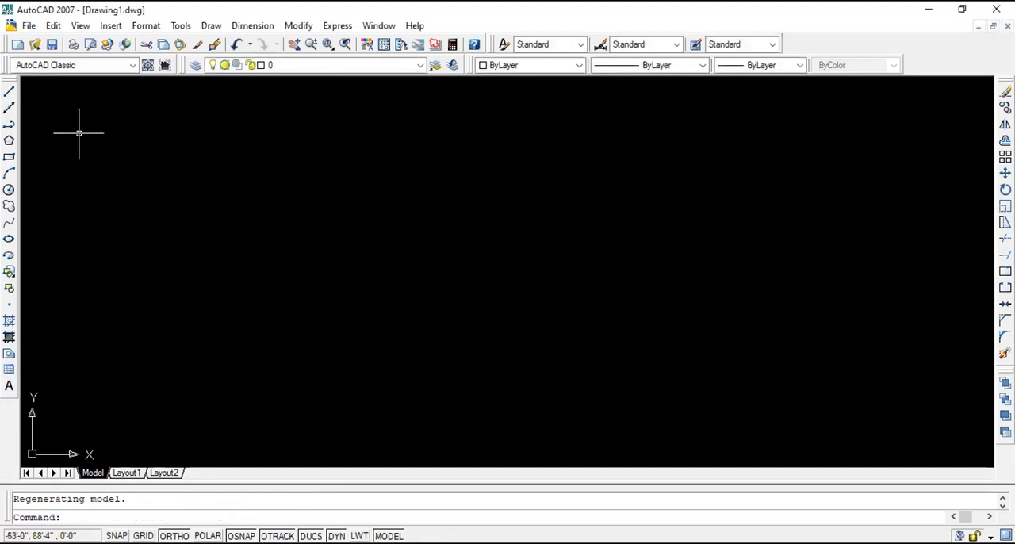
- Draw an L shape from a 3' vertical line going down and a 3' horizontal line going right
left_click(8, 92)
left_click(226, 183)
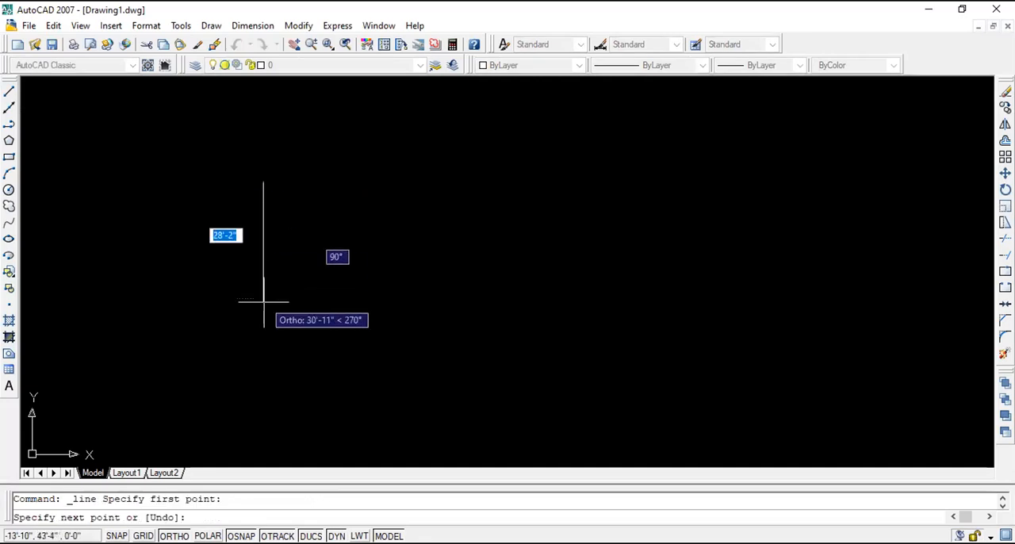
type("3")
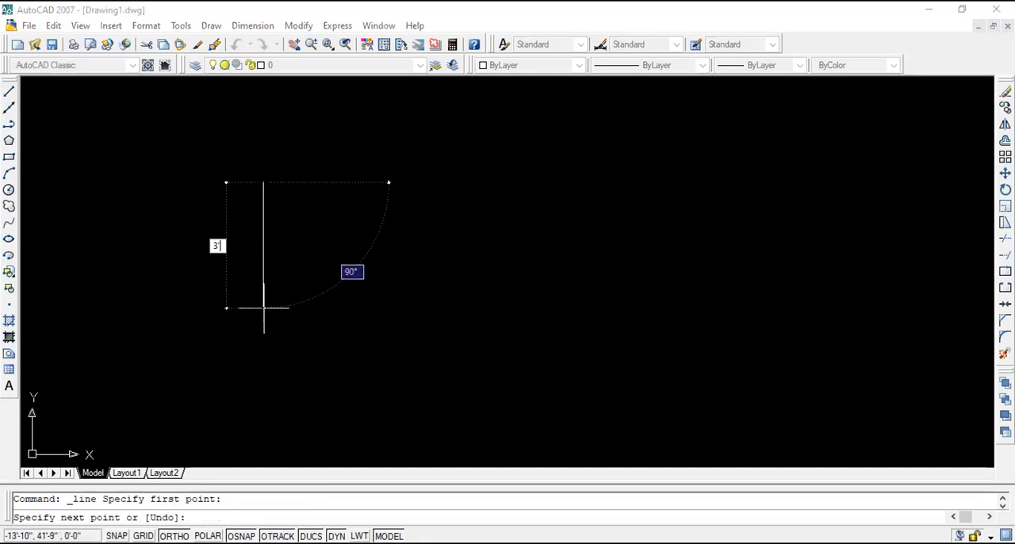
type("'")
key("Return")
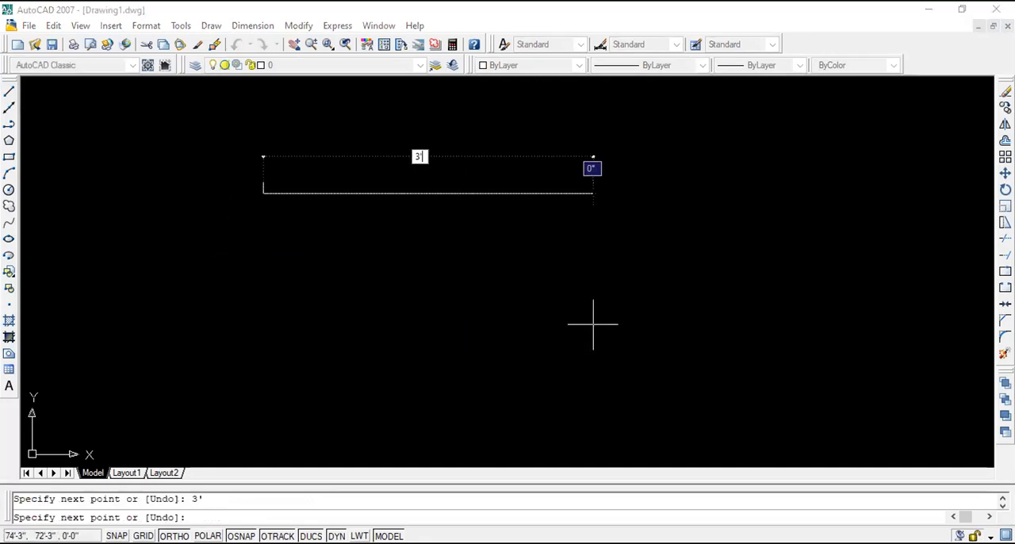
key("Escape")
scroll(237, 171, "up", 10)
scroll(506, 389, "up", 2)
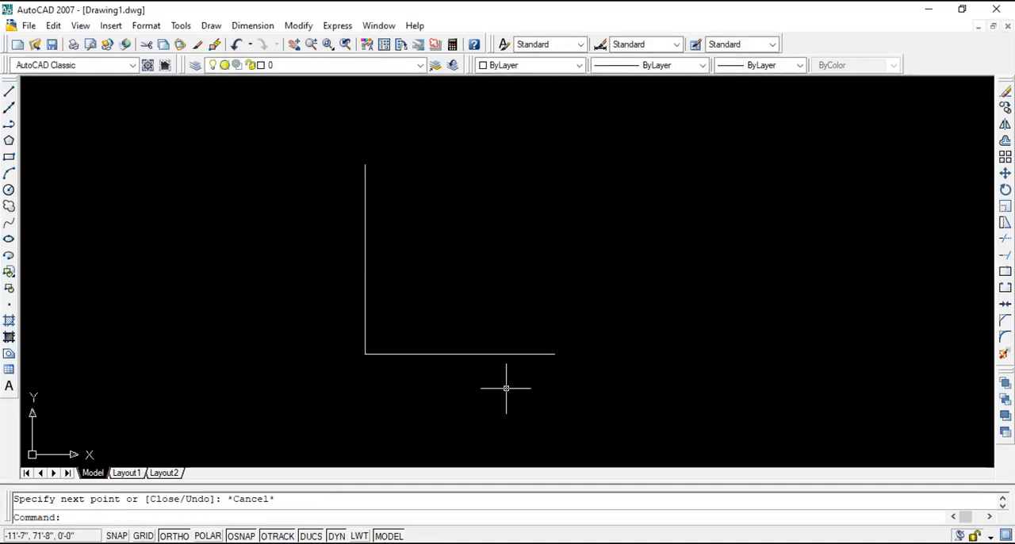
- Offset the bottom horizontal line upward three times at 1' spacing to form the grid's rows
left_click(1005, 141)
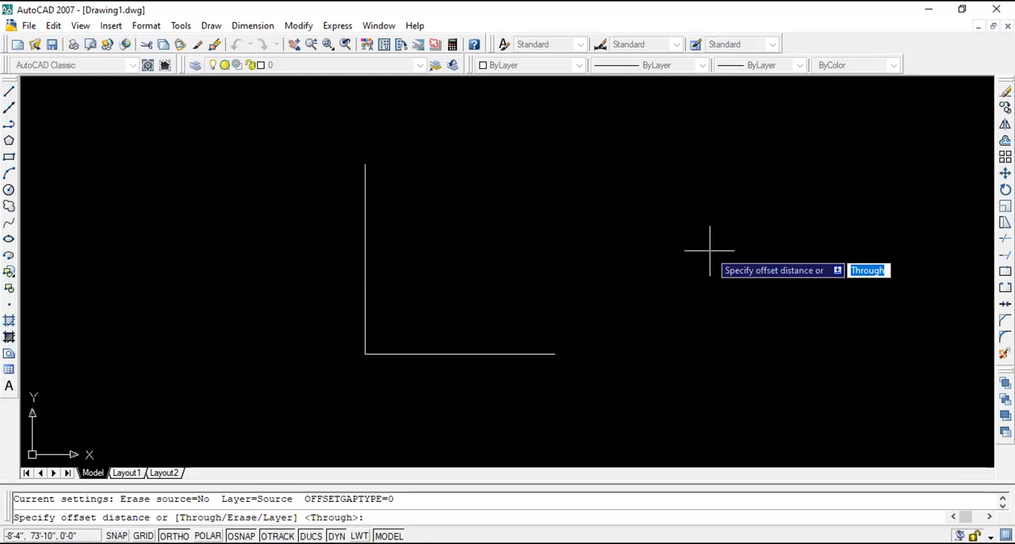
type("1'")
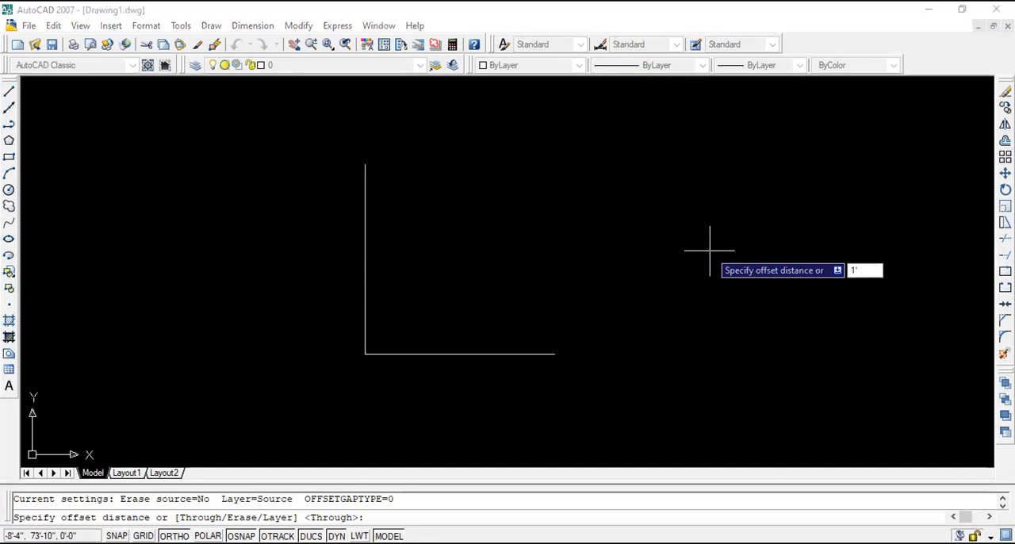
key("Return")
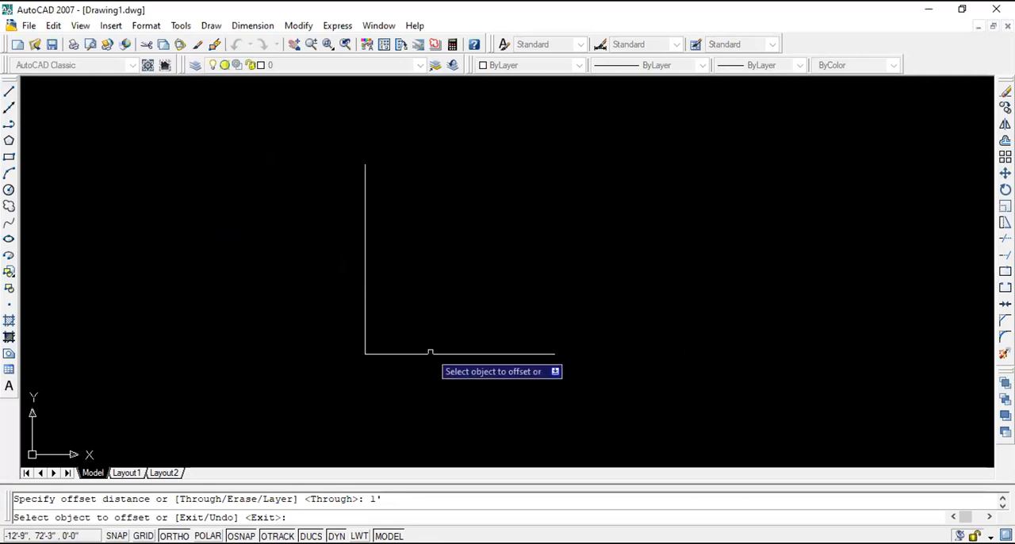
left_click(440, 353)
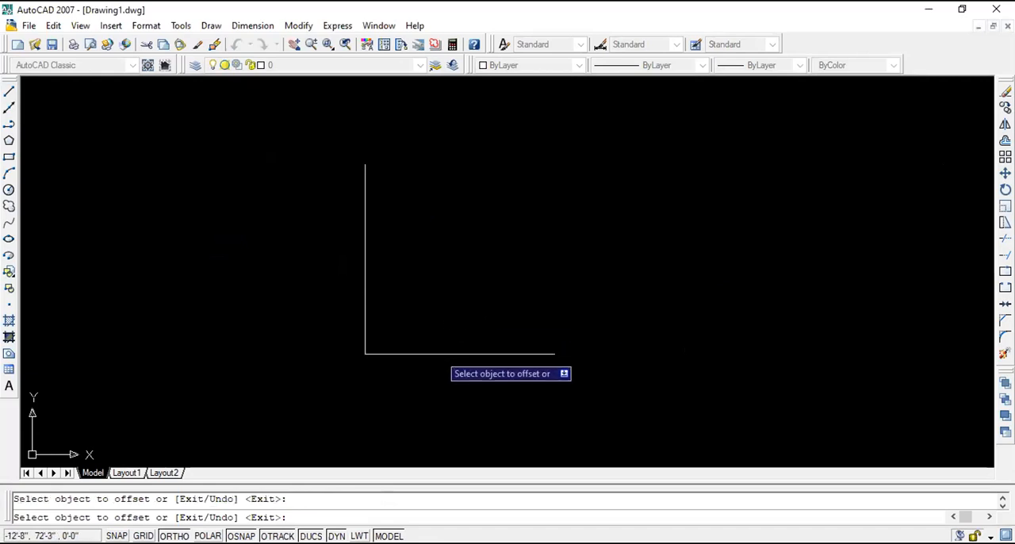
left_click(444, 304)
left_click(441, 291)
left_click(442, 258)
left_click(442, 221)
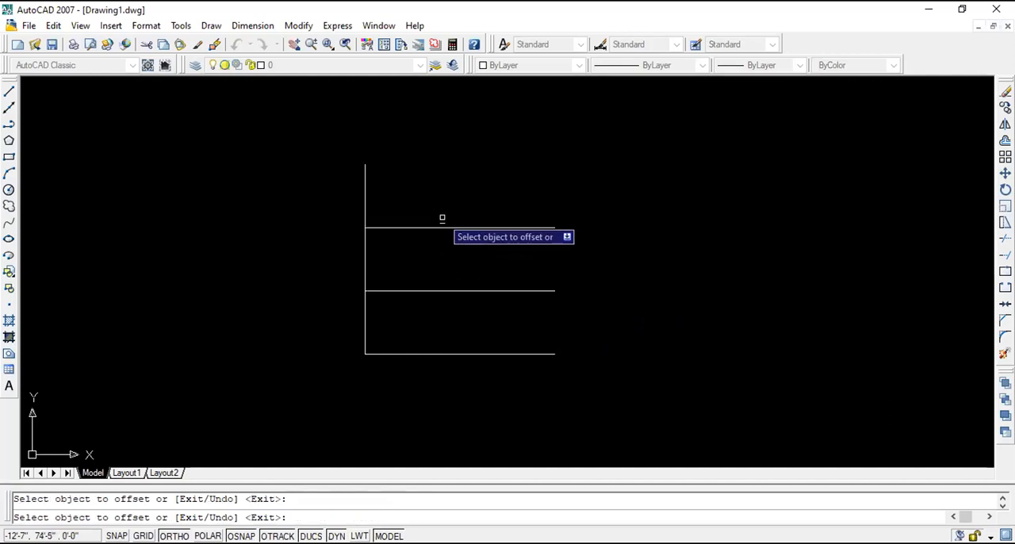
left_click(442, 227)
left_click(441, 208)
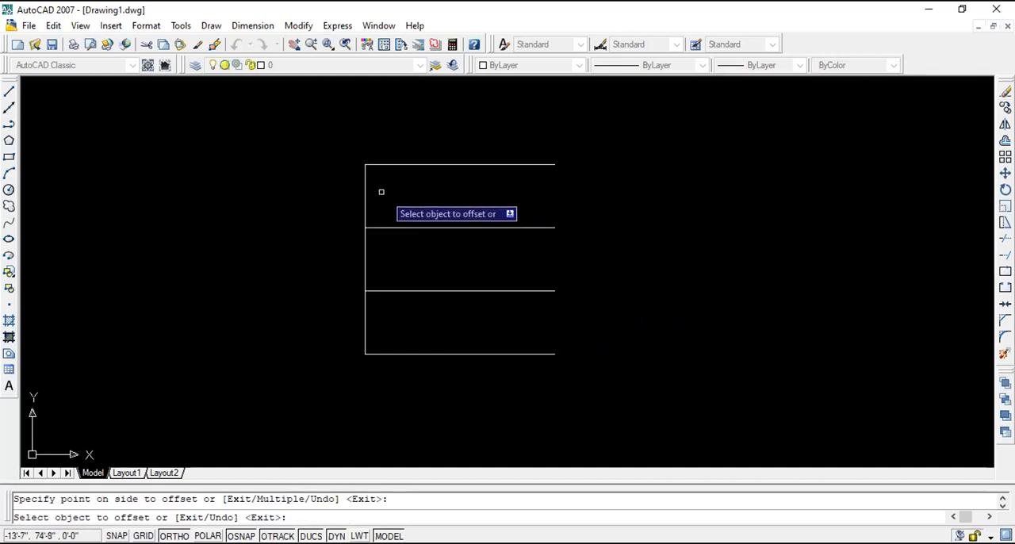
- Offset the grid's left vertical line to the right three times at 1' spacing to form the columns
left_click(364, 165)
left_click(408, 193)
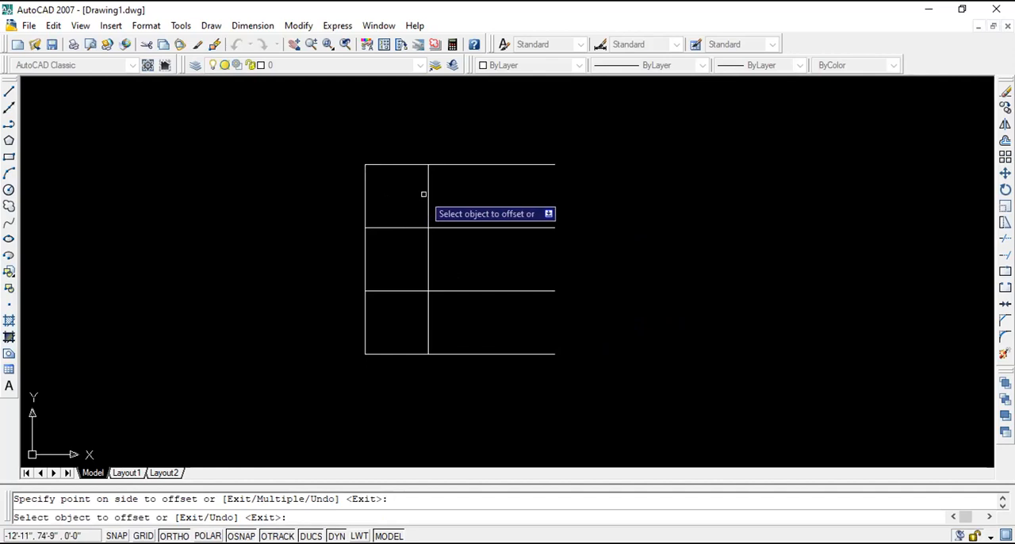
left_click(430, 194)
left_click(468, 199)
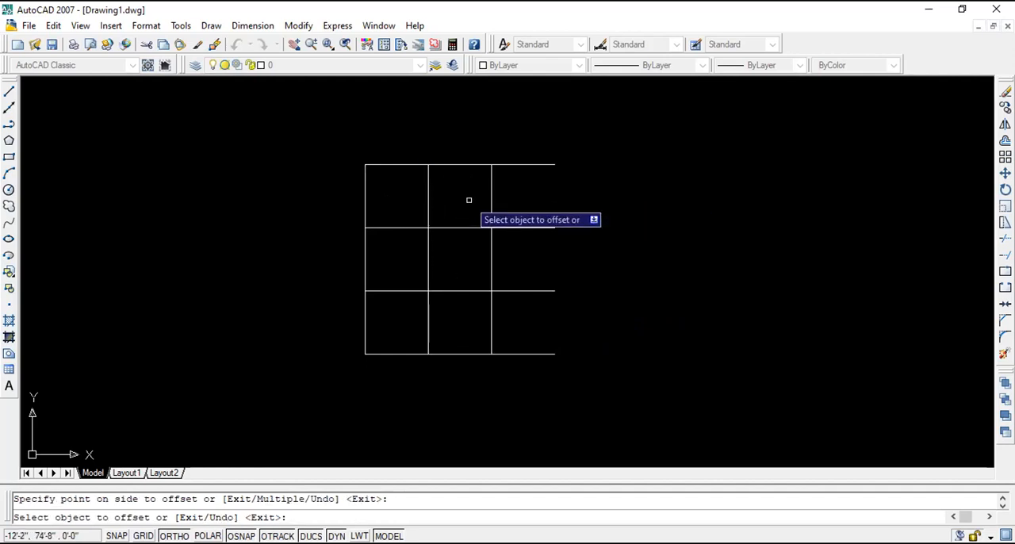
left_click(491, 165)
left_click(571, 211)
key("Escape")
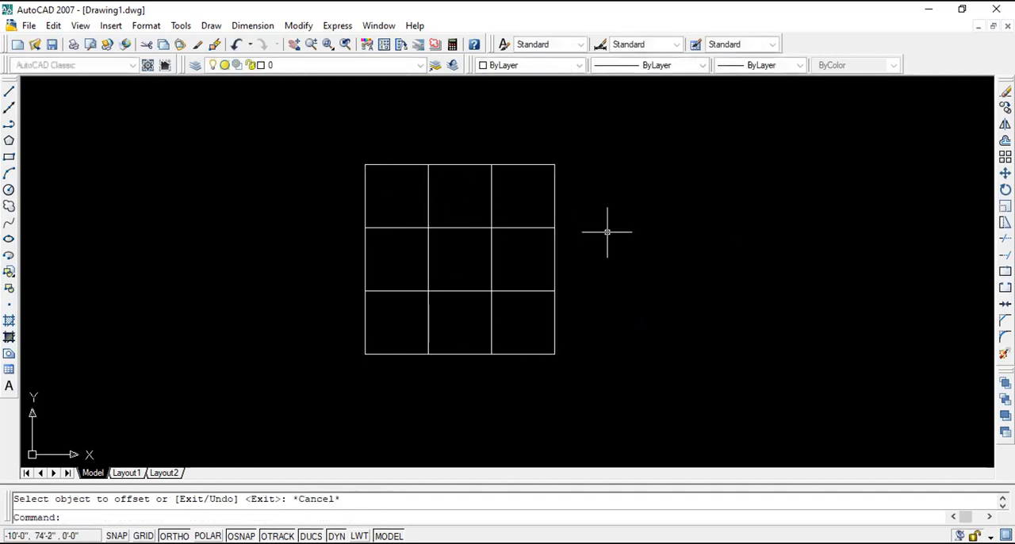
scroll(390, 160, "up", 2)
scroll(397, 171, "down", 1)
scroll(546, 229, "up", 2)
scroll(547, 235, "down", 2)
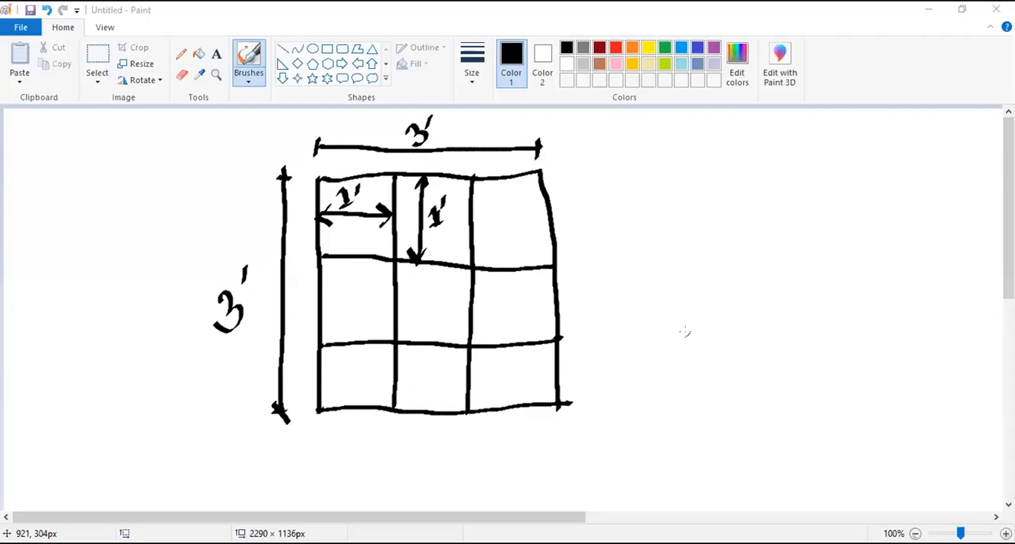
- Switch to the Paint sketch and circle all sixteen grid intersections in red
left_click(615, 48)
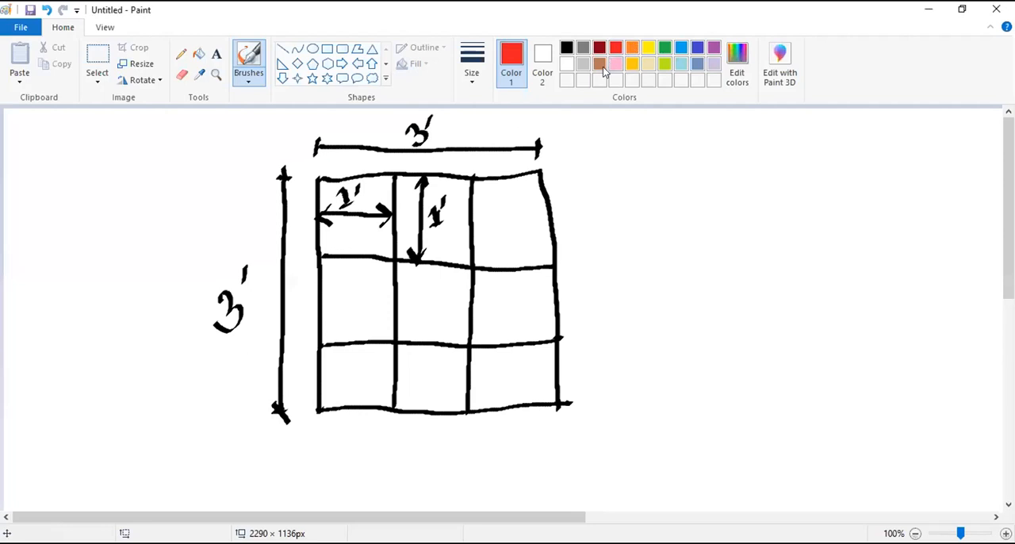
left_click_drag(318, 180, 322, 183)
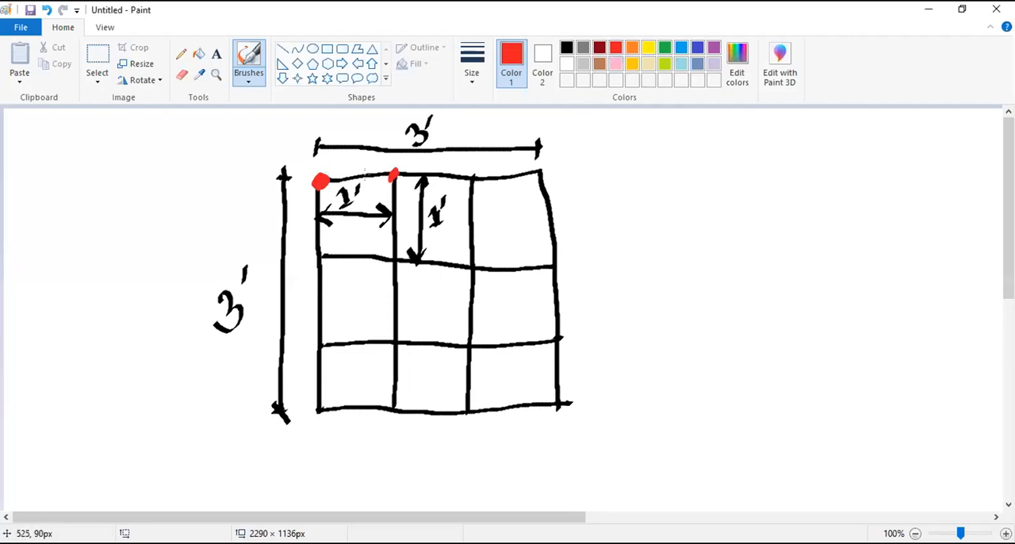
mouse_move(334, 164)
left_mouse_down()
mouse_move(305, 162)
mouse_move(414, 168)
left_mouse_up()
mouse_move(479, 157)
left_mouse_down()
mouse_move(467, 197)
mouse_move(481, 157)
left_mouse_up()
left_click_drag(547, 157, 549, 157)
mouse_move(565, 248)
left_mouse_down()
mouse_move(568, 287)
mouse_move(572, 252)
left_mouse_up()
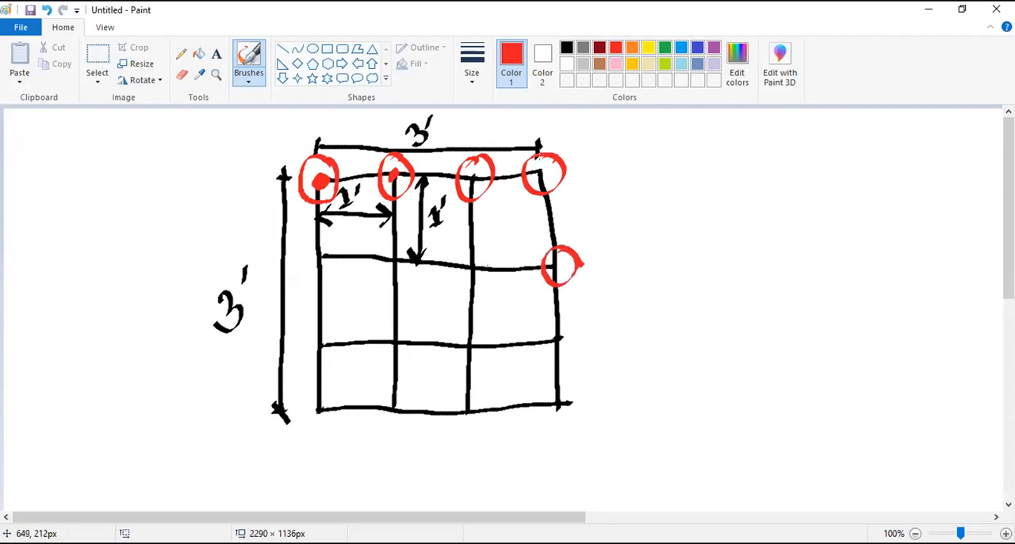
left_click_drag(479, 247, 482, 251)
mouse_move(382, 270)
left_mouse_down()
mouse_move(408, 262)
mouse_move(384, 277)
left_mouse_up()
left_click_drag(338, 235, 350, 257)
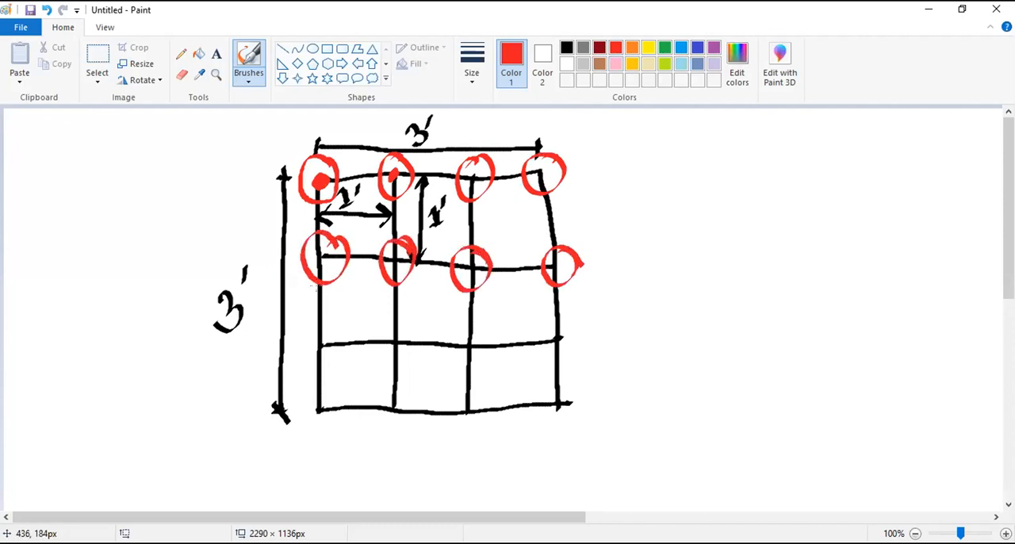
left_click_drag(335, 330, 343, 328)
mouse_move(337, 393)
left_mouse_down()
mouse_move(317, 401)
mouse_move(337, 396)
left_mouse_up()
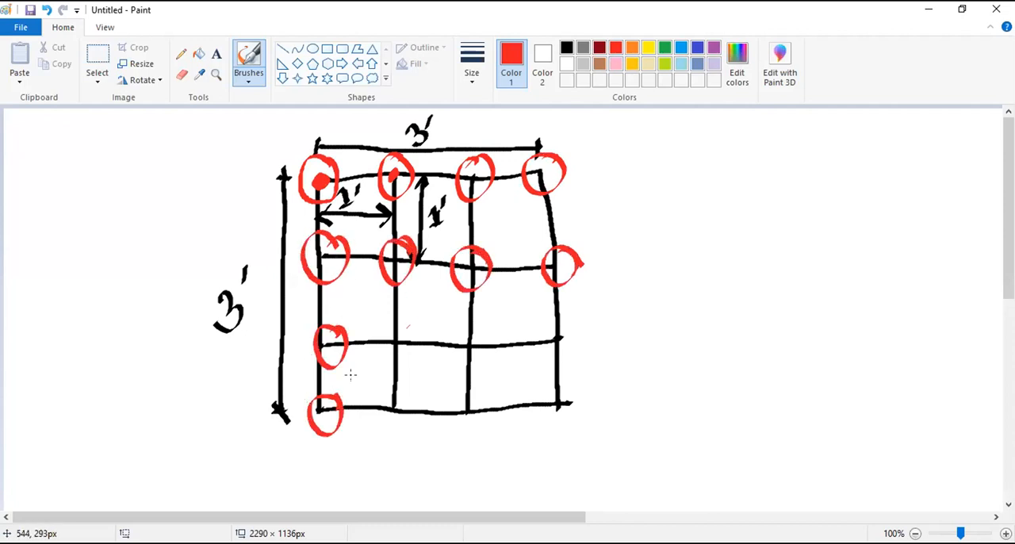
left_click_drag(413, 326, 377, 347)
mouse_move(401, 401)
left_mouse_down()
mouse_move(382, 432)
mouse_move(417, 407)
left_mouse_up()
left_click_drag(485, 316, 459, 327)
left_click_drag(478, 401, 460, 435)
left_click_drag(565, 317, 556, 342)
mouse_move(571, 407)
left_mouse_down()
mouse_move(548, 397)
mouse_move(564, 380)
left_mouse_up()
- Draw a red leader from the sketch's top-left circle and label it 2"
left_click_drag(309, 162, 241, 152)
left_click_drag(200, 163, 235, 182)
left_click_drag(218, 136, 214, 149)
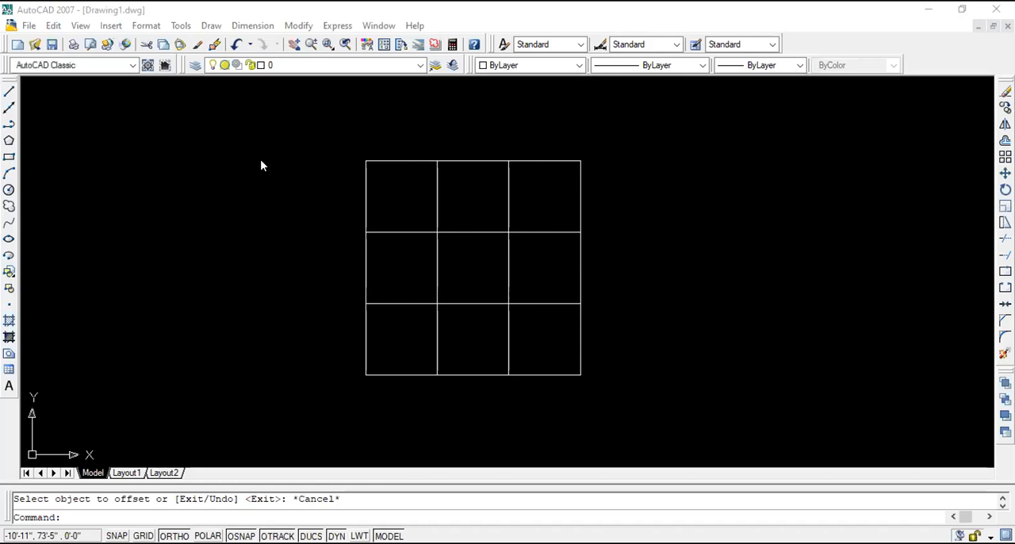
- Switch to AutoCAD and draw a circle with a 2" radius centred on the grid's top-left corner
left_click(9, 190)
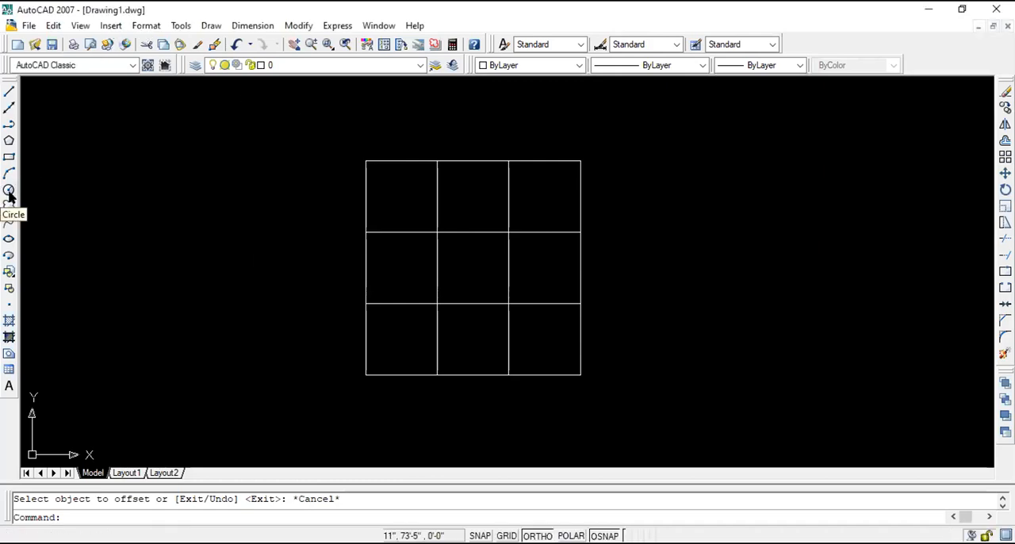
left_click(366, 160)
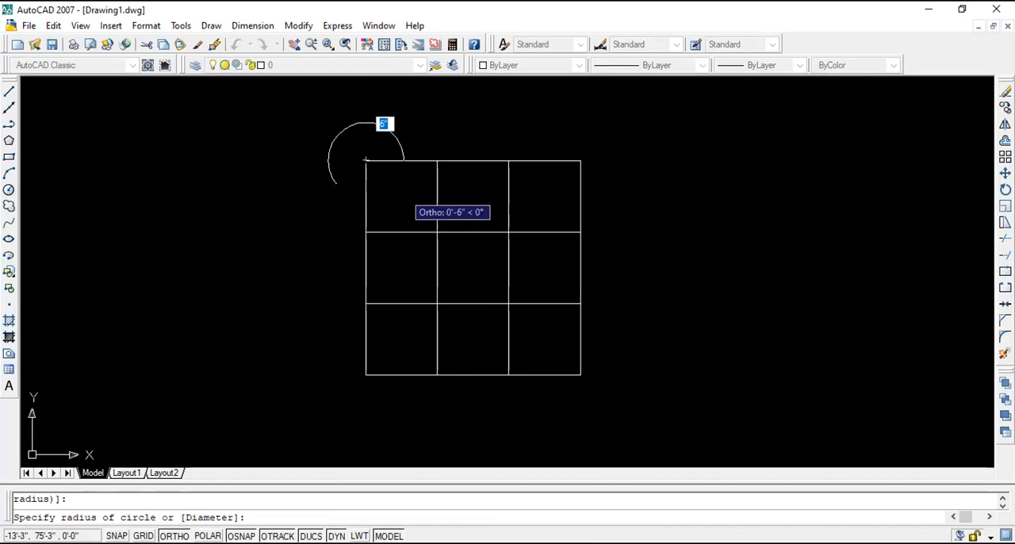
type("2")
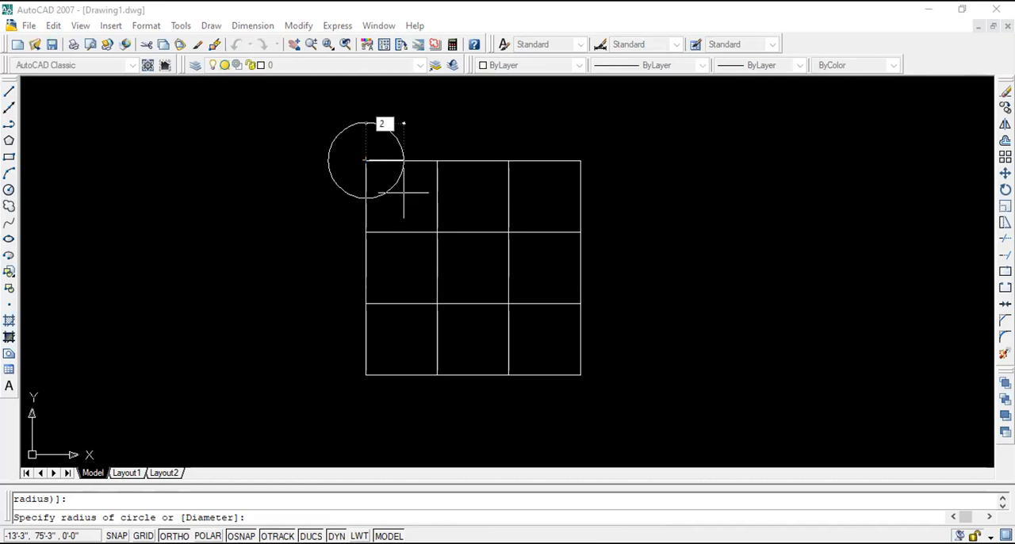
key("Return")
- Copy the circle from its centre to the other three top-row intersections and the two rightmost intersections of the second row
scroll(364, 159, "up", 2)
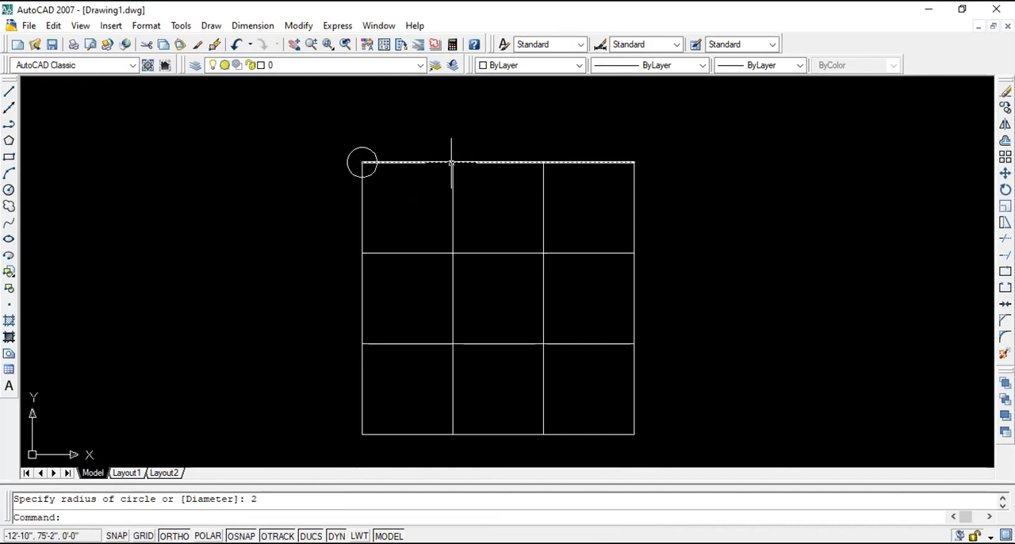
left_click(371, 153)
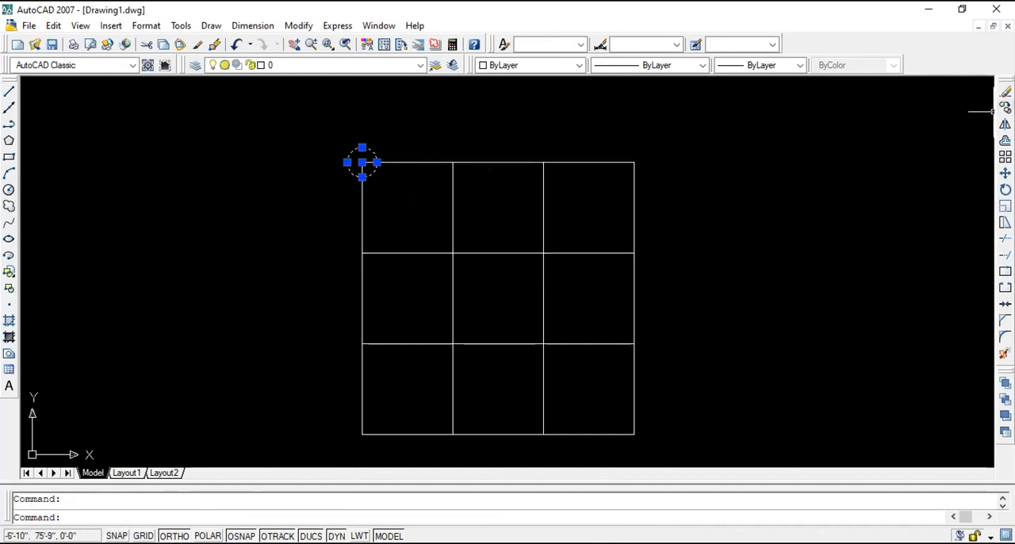
left_click(1005, 108)
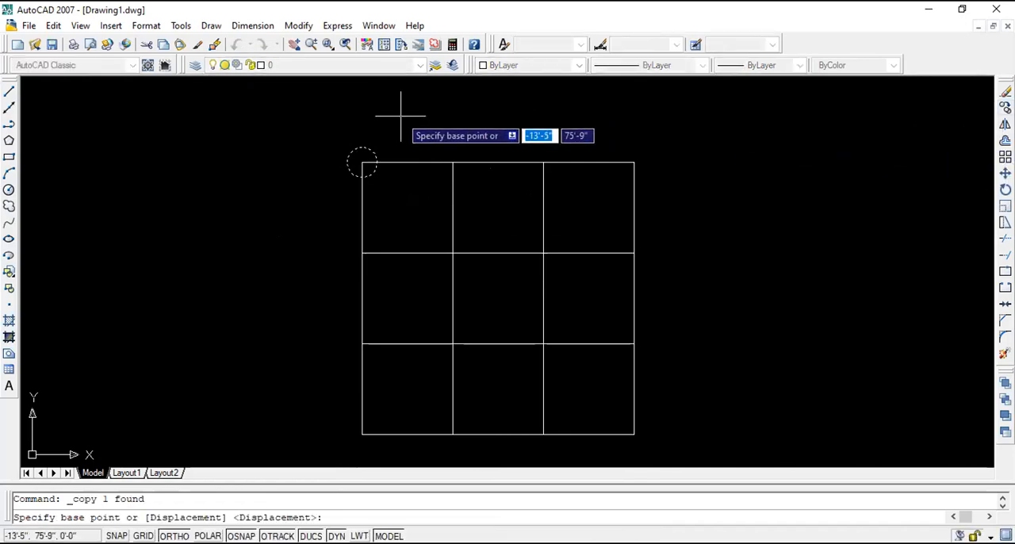
scroll(401, 115, "up", 1)
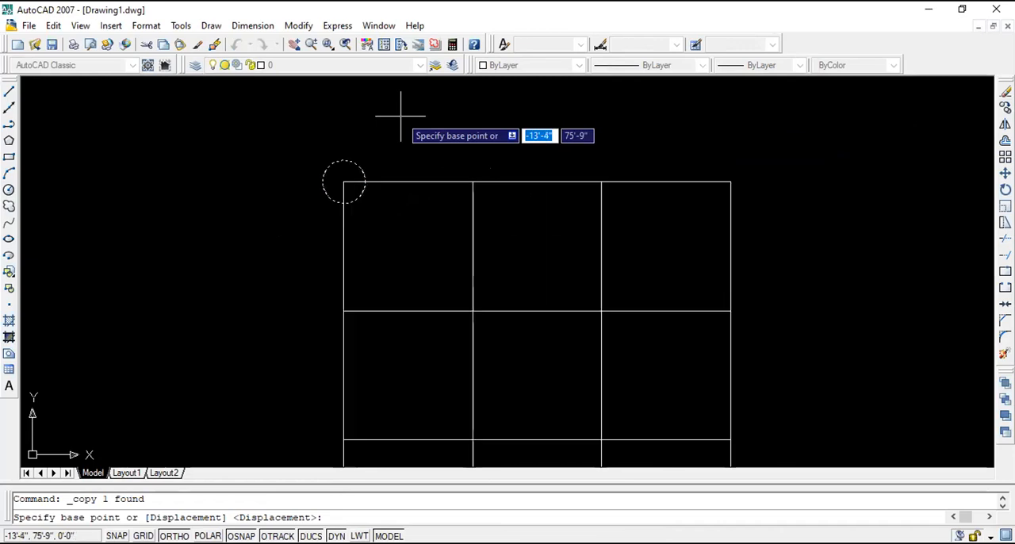
left_click(343, 182)
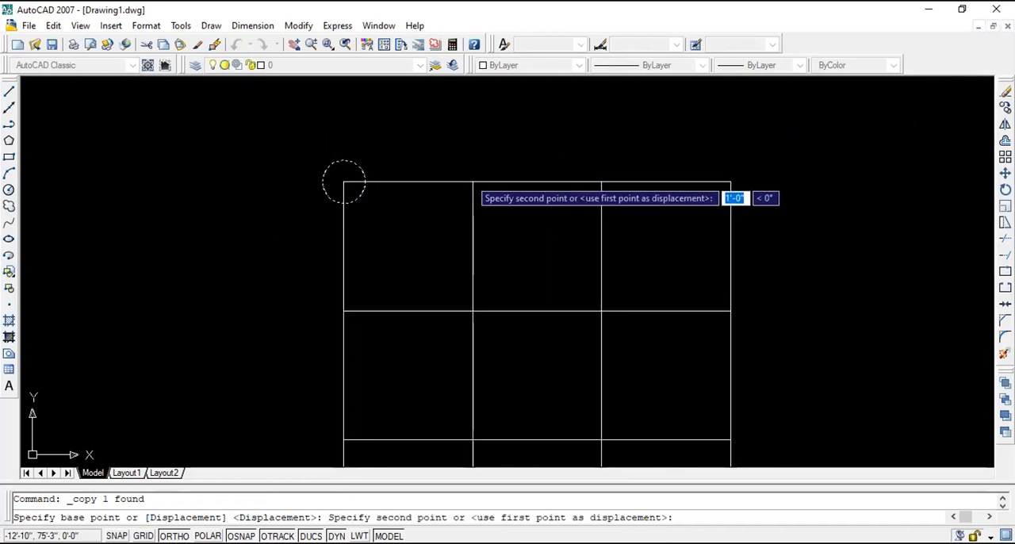
left_click(472, 183)
left_click(601, 181)
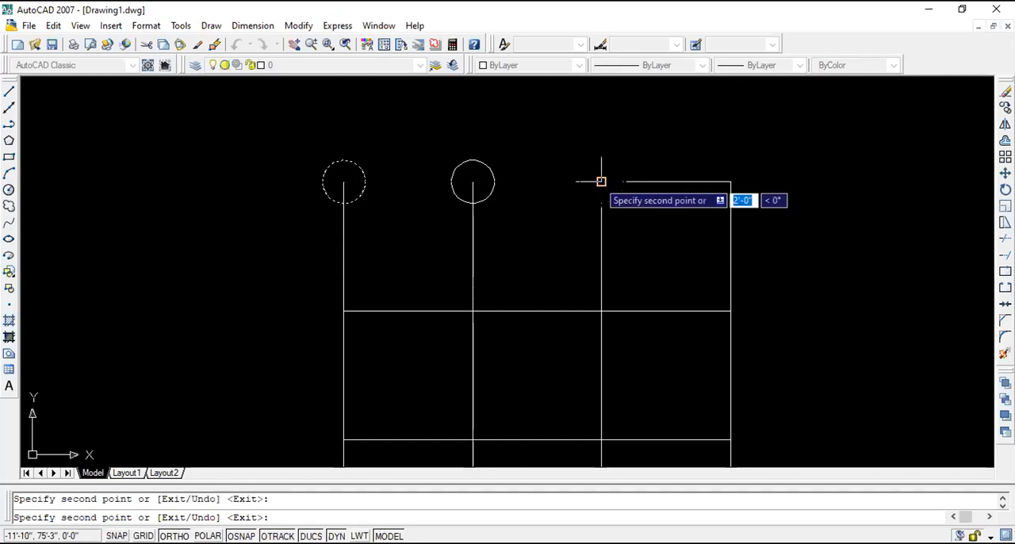
left_click(731, 181)
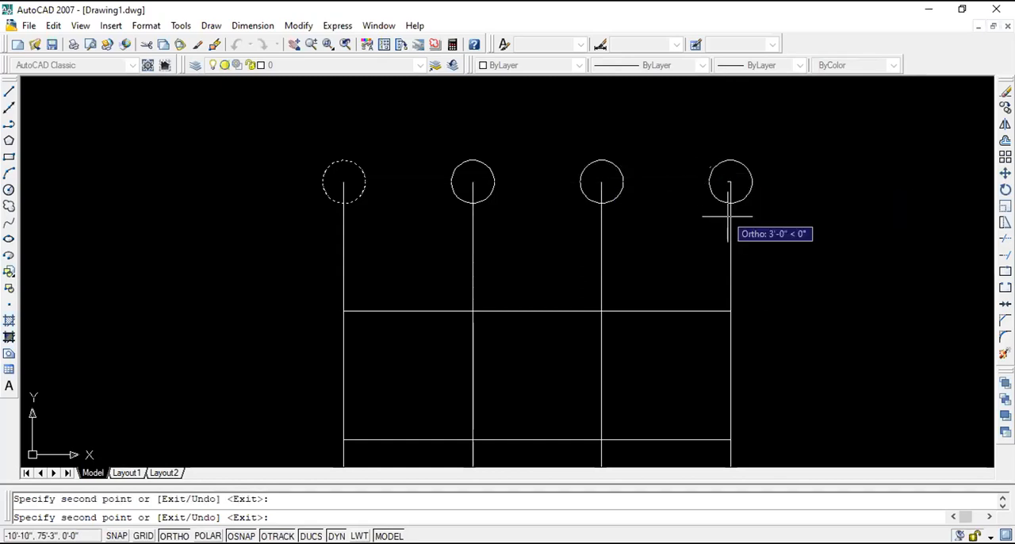
left_click(731, 310)
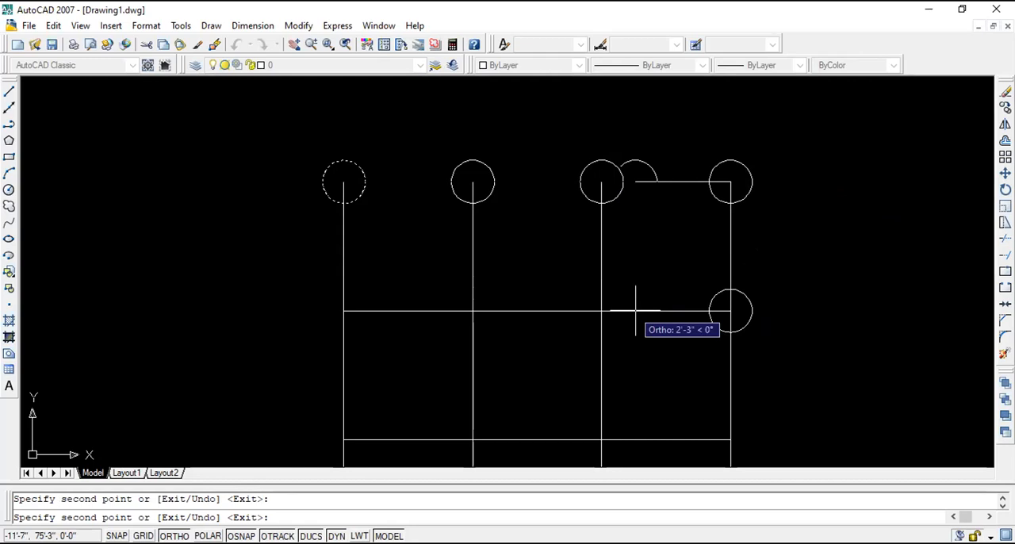
left_click(632, 310)
key("Escape")
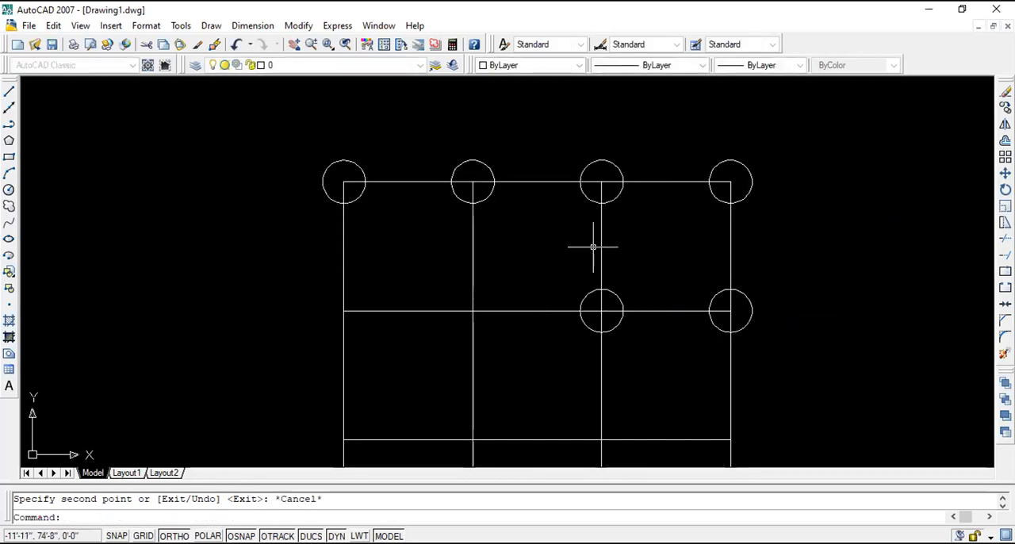
scroll(594, 245, "down", 4)
key("ctrl+z")
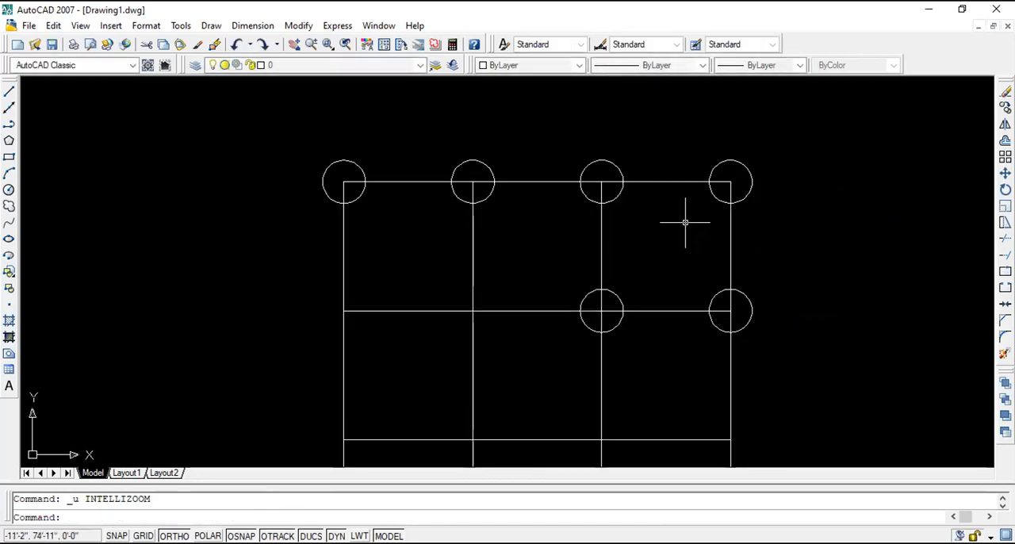
scroll(682, 234, "down", 2)
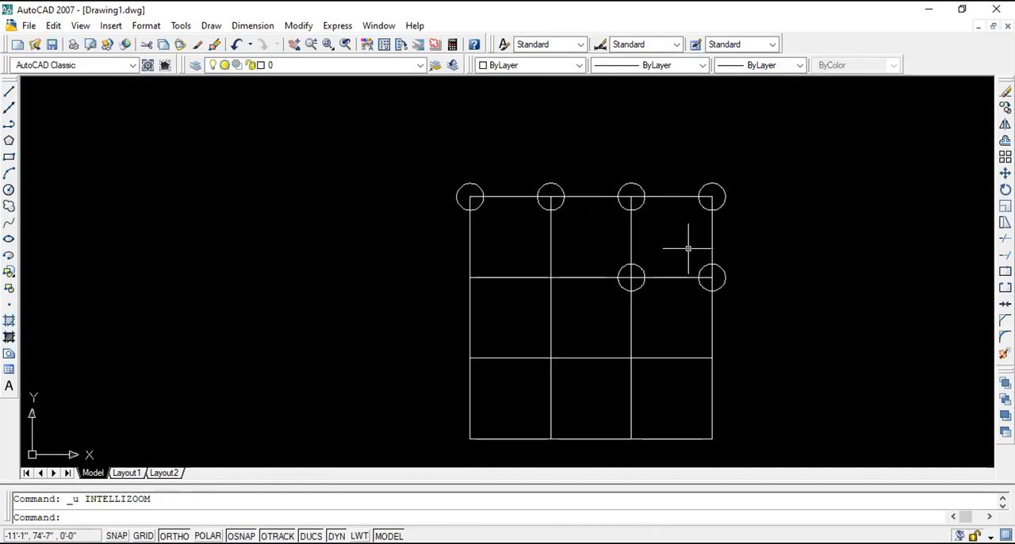
scroll(687, 246, "up", 1)
scroll(688, 248, "down", 1)
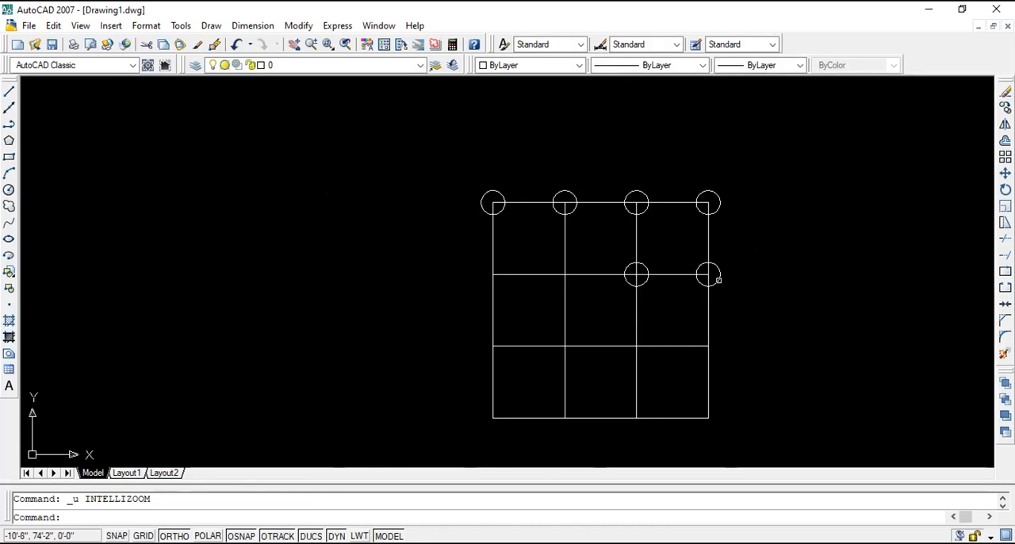
key("ctrl+a")
key("Escape")
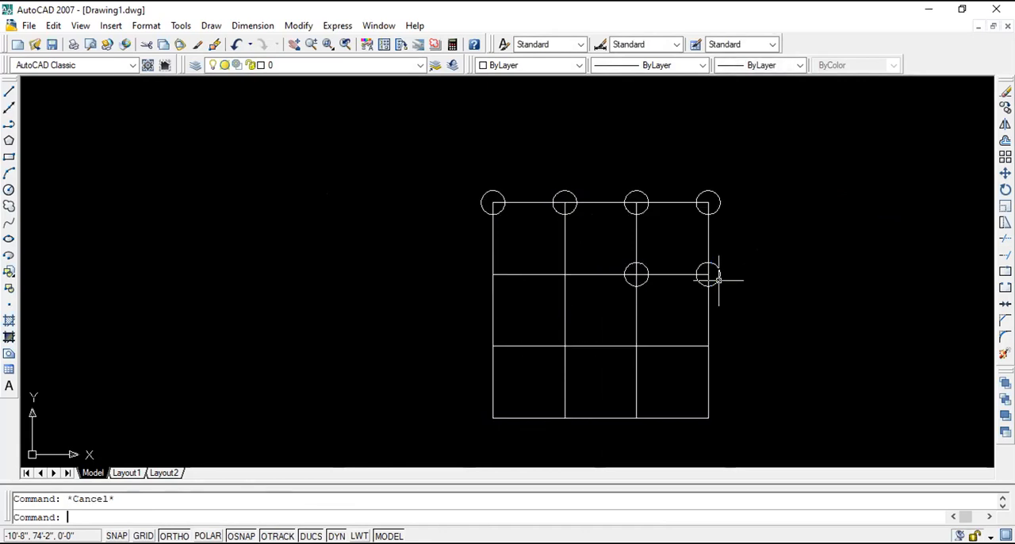
scroll(476, 232, "down", 1)
scroll(521, 237, "up", 3)
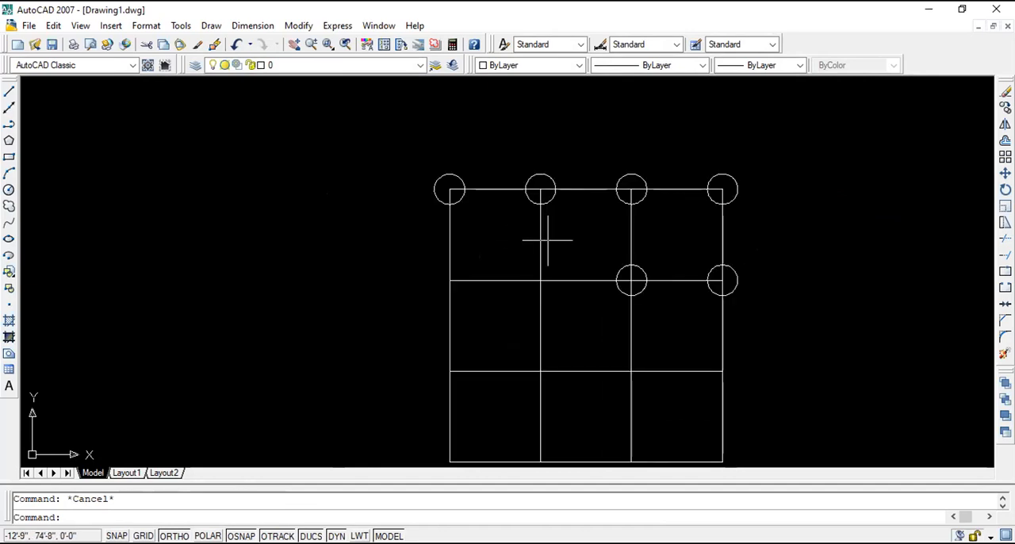
scroll(547, 238, "down", 2)
scroll(741, 220, "up", 1)
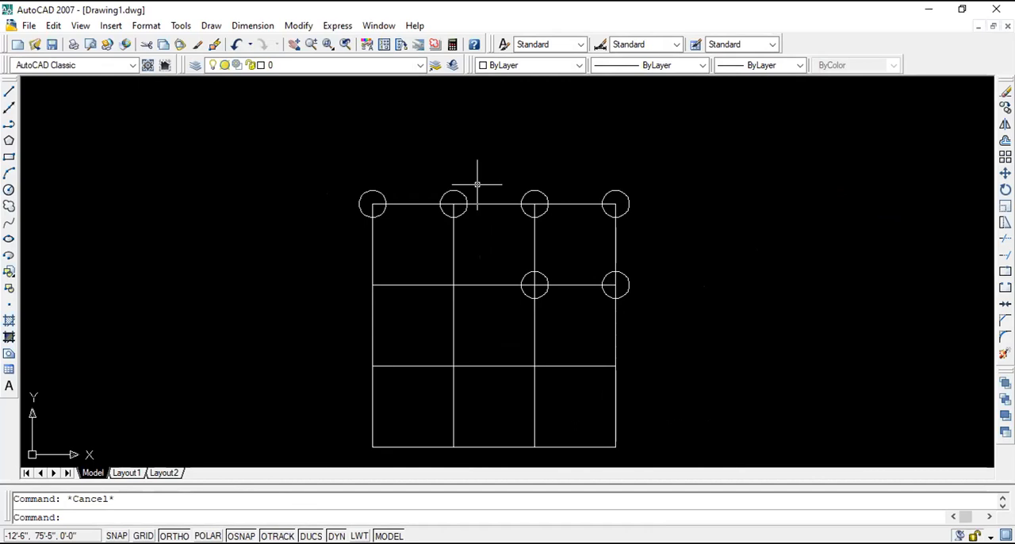
- Undo the circle copies, keeping only the original circle at the grid's top-left corner
key("ctrl+z")
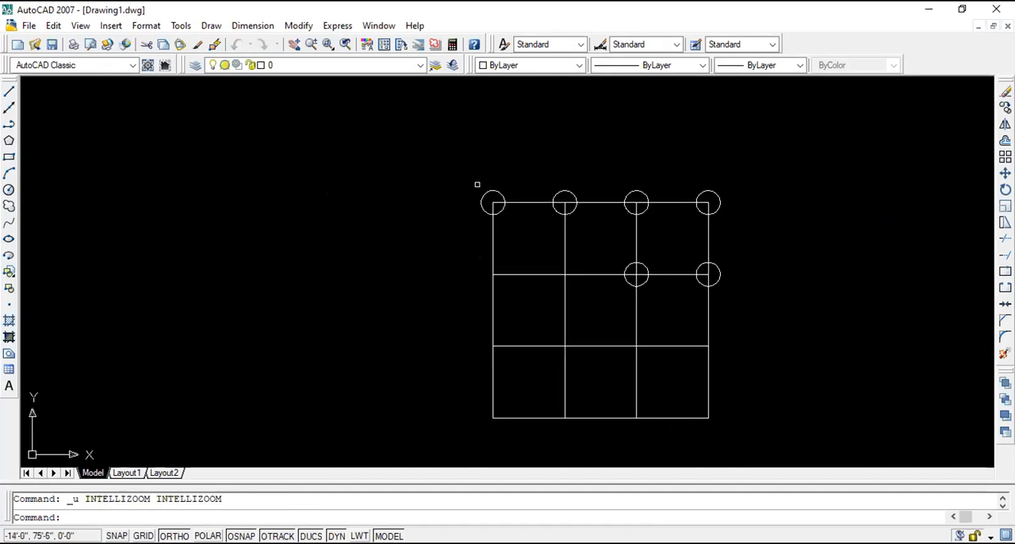
key("ctrl+z")
key("ctrl+z")
key("ctrl+z")
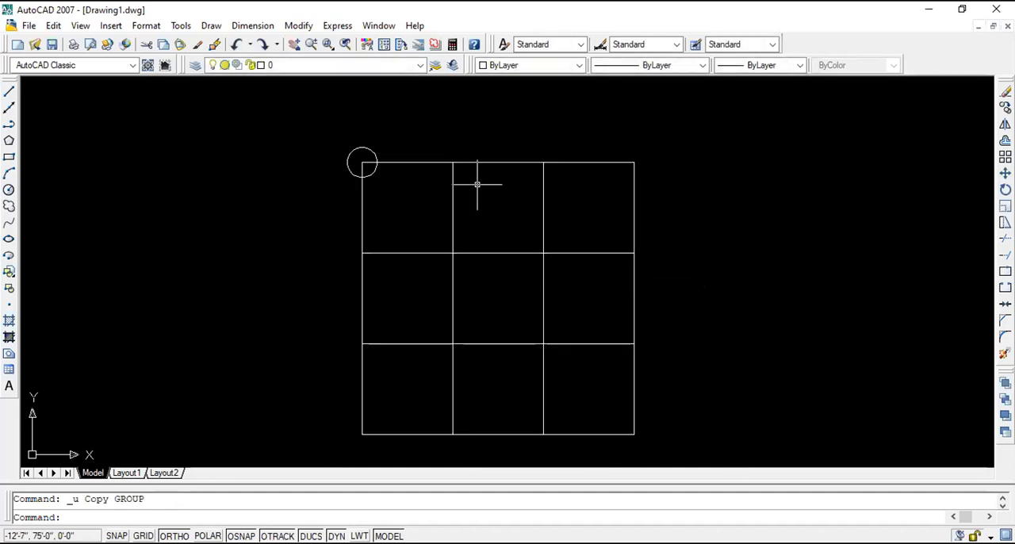
scroll(477, 184, "down", 1)
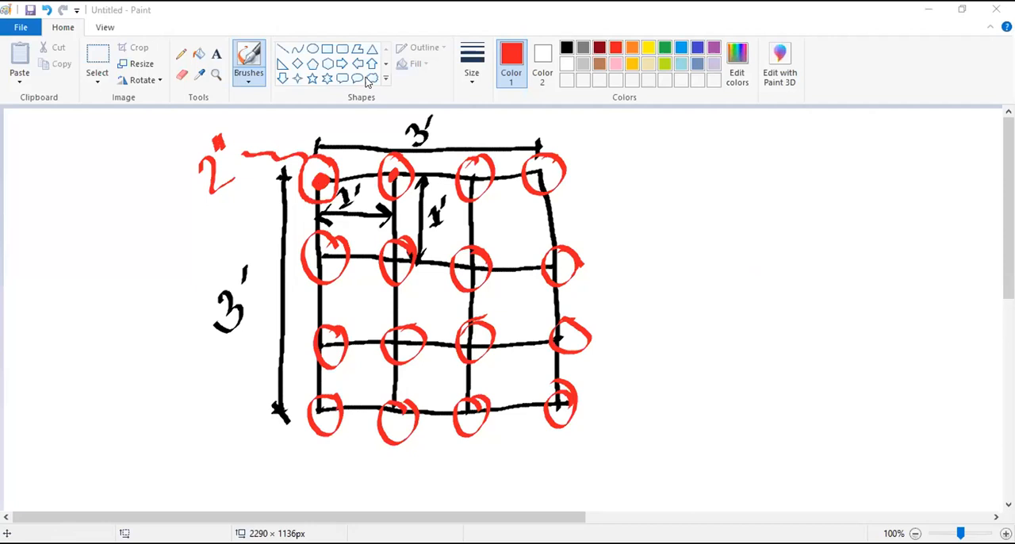
- Switch to the Paint sketch and handwrite a two-line red note beside the grid, starting with "ctrl"
left_click(247, 79)
mouse_move(652, 201)
left_mouse_down()
mouse_move(644, 204)
mouse_move(660, 214)
left_mouse_up()
mouse_move(671, 178)
left_mouse_down()
mouse_move(675, 215)
mouse_move(707, 200)
mouse_move(737, 213)
left_mouse_up()
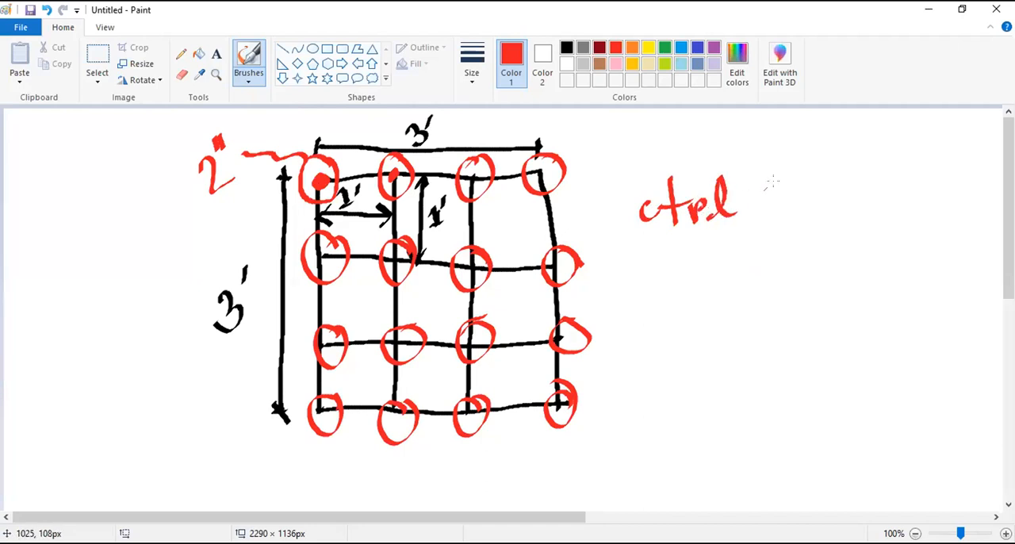
mouse_move(771, 179)
left_mouse_down()
mouse_move(769, 212)
mouse_move(788, 194)
mouse_move(823, 209)
left_mouse_up()
mouse_move(634, 166)
left_mouse_down()
mouse_move(841, 169)
mouse_move(737, 242)
mouse_move(627, 206)
mouse_move(638, 165)
left_mouse_up()
mouse_move(848, 181)
left_mouse_down()
mouse_move(881, 171)
mouse_move(890, 180)
mouse_move(875, 206)
left_mouse_up()
mouse_move(919, 161)
left_mouse_down()
mouse_move(910, 170)
mouse_move(934, 144)
mouse_move(959, 143)
left_mouse_up()
mouse_move(898, 239)
left_mouse_down()
mouse_move(984, 185)
mouse_move(992, 158)
left_mouse_up()
left_click_drag(675, 345, 680, 363)
mouse_move(690, 321)
left_mouse_down()
mouse_move(694, 355)
mouse_move(702, 346)
left_mouse_up()
mouse_move(703, 363)
left_mouse_down()
mouse_move(709, 337)
mouse_move(735, 314)
mouse_move(744, 349)
left_mouse_up()
left_click_drag(771, 309, 771, 341)
left_click_drag(761, 327, 823, 325)
mouse_move(831, 282)
left_mouse_down()
mouse_move(706, 285)
mouse_move(661, 376)
mouse_move(825, 349)
mouse_move(830, 279)
left_mouse_up()
left_click_drag(850, 325, 875, 316)
left_click_drag(848, 317, 885, 308)
left_click_drag(886, 308, 875, 328)
mouse_move(901, 292)
left_mouse_down()
mouse_move(923, 298)
mouse_move(951, 284)
mouse_move(955, 240)
mouse_move(973, 276)
left_mouse_up()
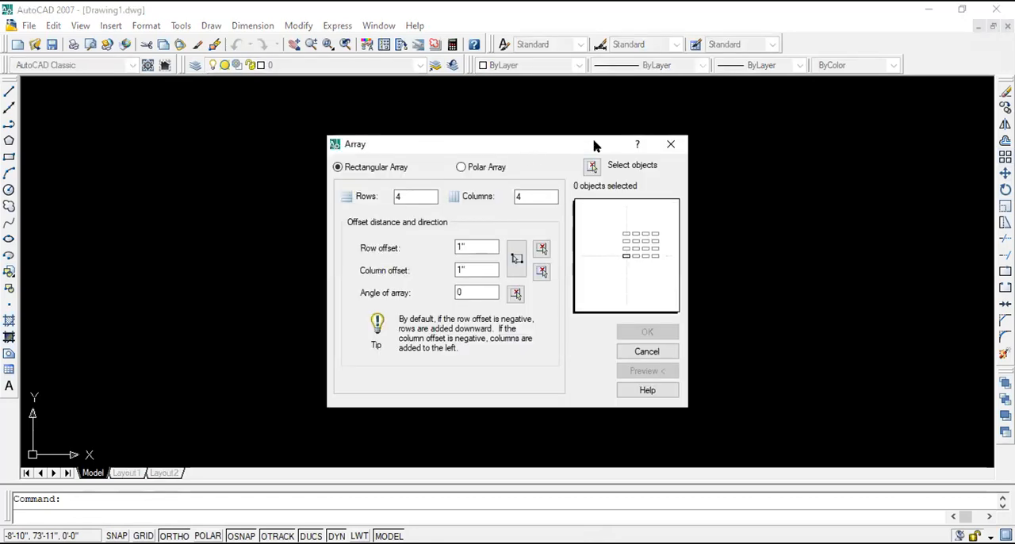
- Move AutoCAD's Array dialog clear of the grid and set the rectangular array to 4 rows and 4 columns
left_click_drag(597, 145, 901, 167)
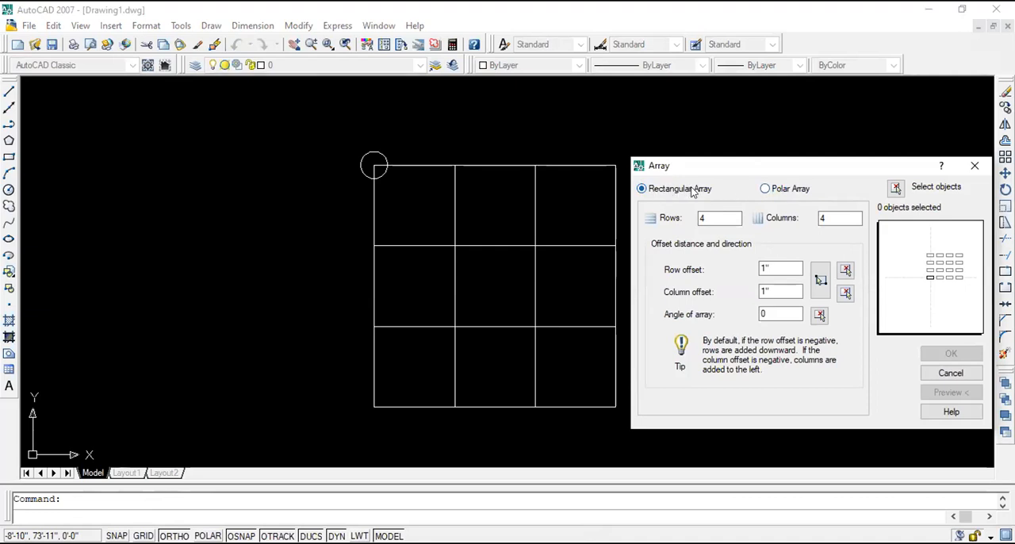
left_click(711, 214)
double_click(699, 218)
key("BackSpace")
type("4")
double_click(818, 219)
type("4")
- Set the rectangular array's row offset and column offset to 1' each
double_click(774, 267)
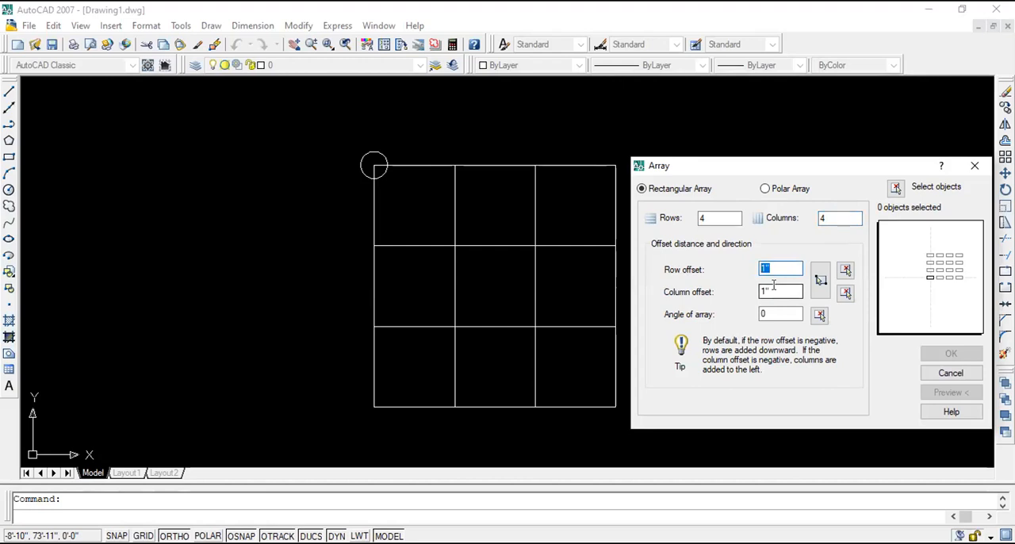
left_click(773, 267)
key("BackSpace")
type("2")
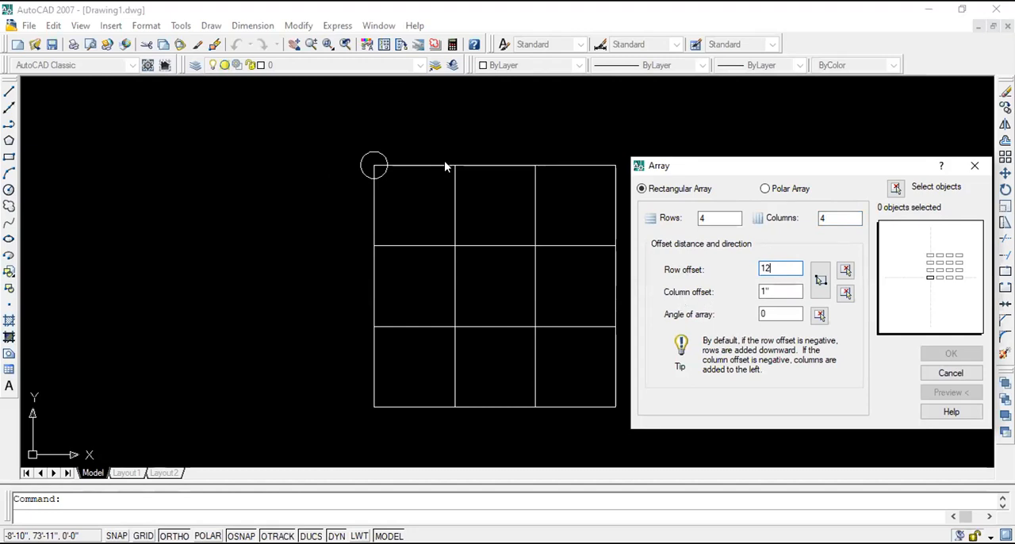
left_click(778, 291)
key("BackSpace")
key("BackSpace")
type("12")
left_click(762, 269)
left_click(769, 290)
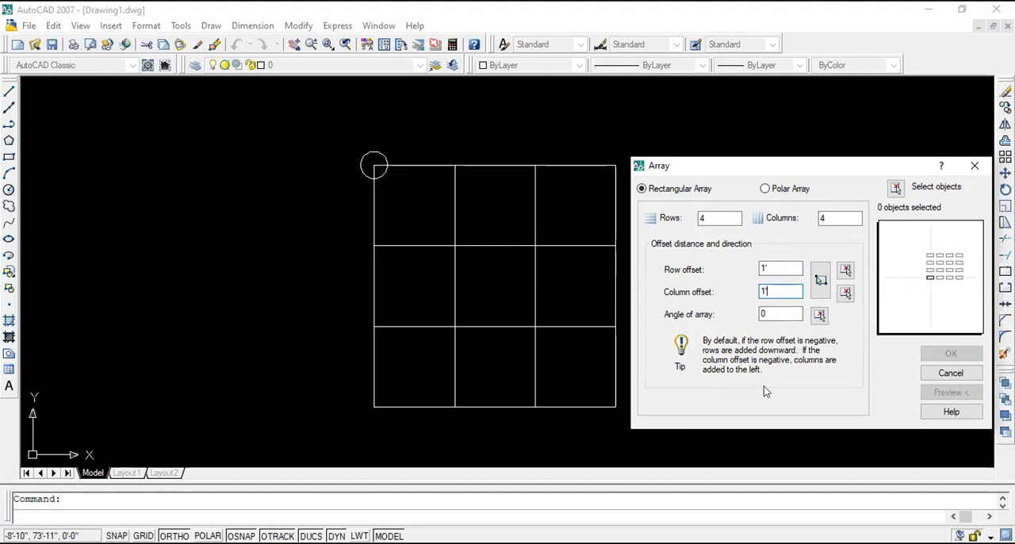
left_click(791, 313)
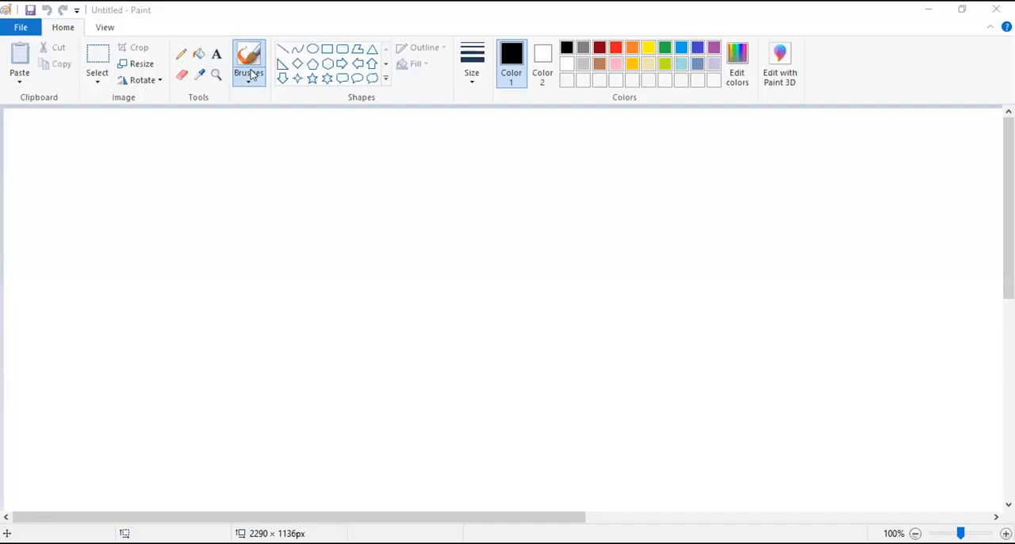
- Switch to Paint and sketch black crossing axes, three rows of three squares in the upper-right quadrant, and an arrow labelled 0°
left_click_drag(386, 149, 402, 441)
left_click_drag(221, 284, 628, 283)
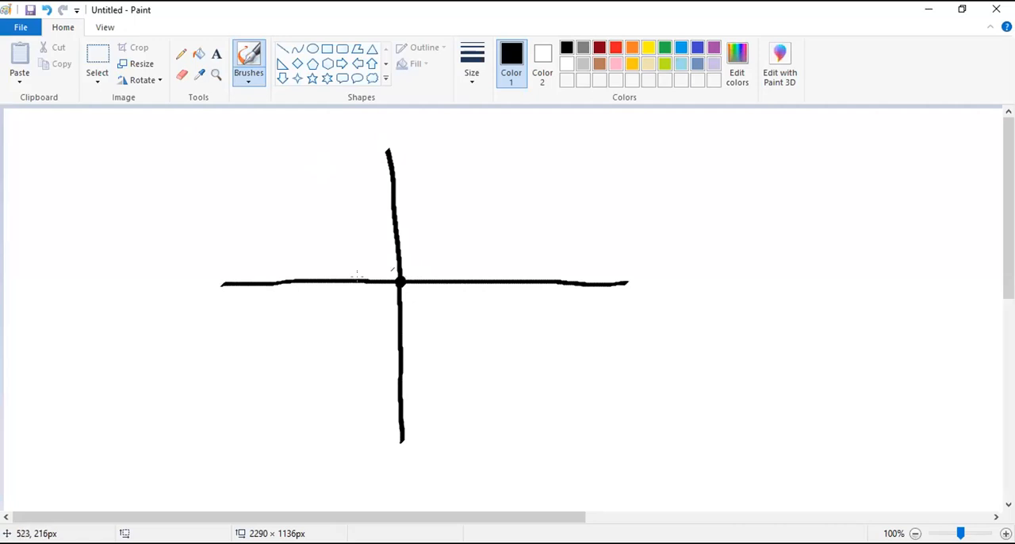
mouse_move(381, 264)
left_mouse_down()
mouse_move(433, 261)
mouse_move(385, 268)
mouse_move(385, 285)
mouse_move(405, 297)
mouse_move(434, 283)
mouse_move(430, 265)
left_mouse_up()
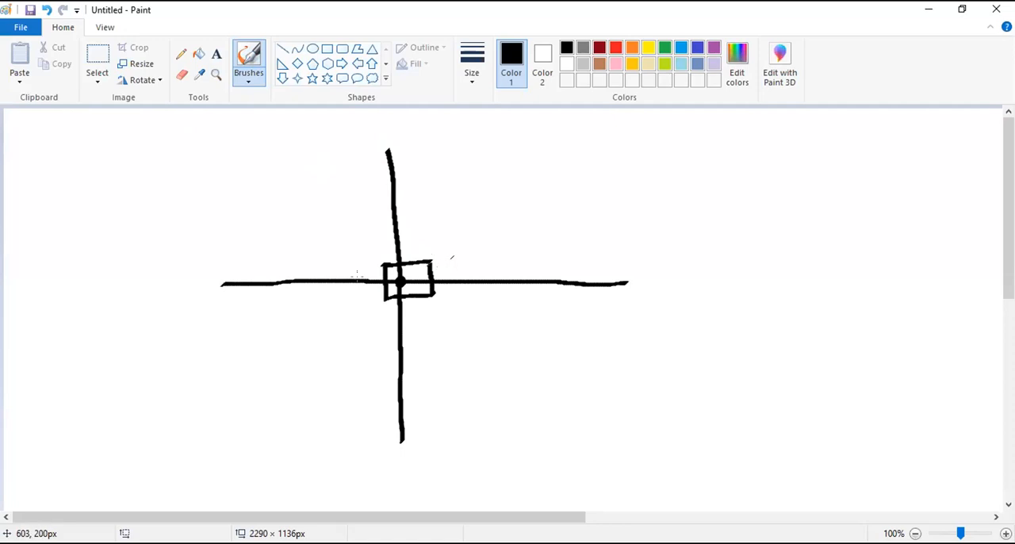
mouse_move(450, 258)
left_mouse_down()
mouse_move(479, 256)
mouse_move(488, 291)
mouse_move(484, 256)
mouse_move(533, 256)
left_mouse_up()
mouse_move(379, 219)
left_mouse_down()
mouse_move(463, 208)
mouse_move(492, 232)
mouse_move(517, 206)
left_mouse_up()
mouse_move(384, 179)
left_mouse_down()
mouse_move(389, 190)
mouse_move(412, 176)
mouse_move(442, 198)
mouse_move(453, 176)
left_mouse_up()
mouse_move(473, 172)
left_mouse_down()
mouse_move(516, 169)
mouse_move(508, 175)
left_mouse_up()
left_click_drag(530, 230, 642, 164)
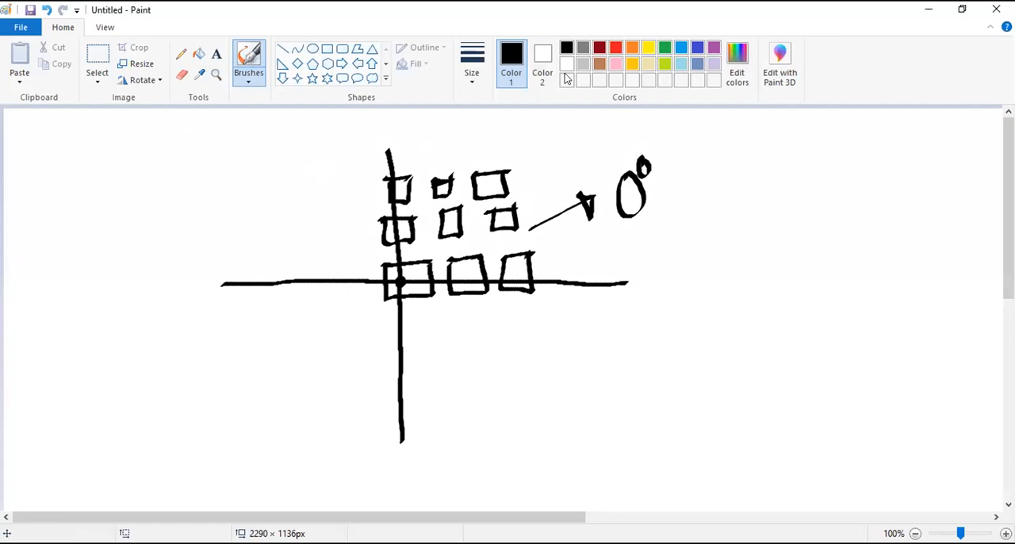
- In red, thicken the upper vertical axis, circle the black squares and 0°, and draw a counterclockwise arrow labelled 90°
left_click(616, 54)
mouse_move(385, 150)
left_mouse_down()
mouse_move(394, 282)
mouse_move(397, 149)
mouse_move(409, 283)
left_mouse_up()
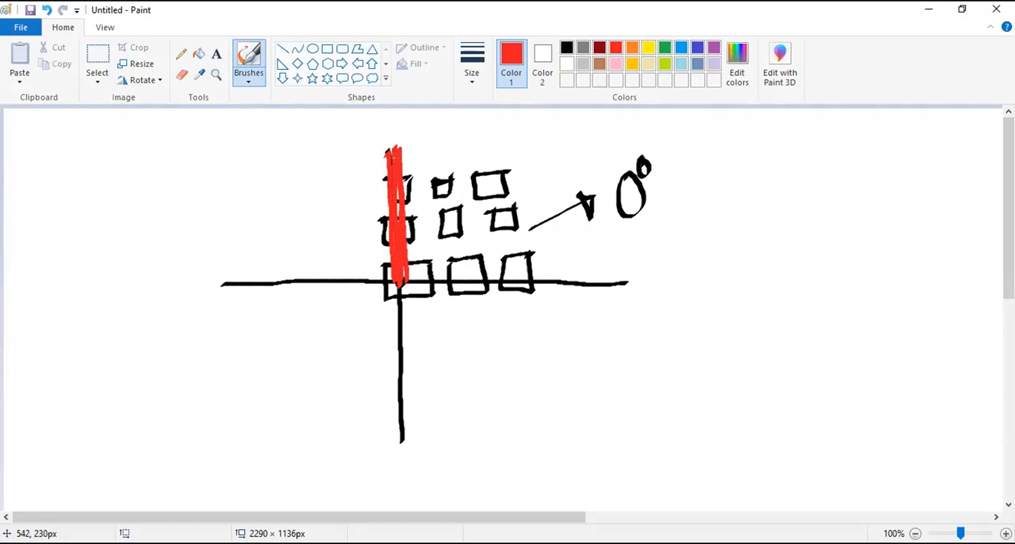
mouse_move(407, 168)
left_mouse_down()
mouse_move(438, 146)
mouse_move(488, 148)
mouse_move(539, 237)
mouse_move(476, 286)
mouse_move(408, 258)
mouse_move(423, 164)
left_mouse_up()
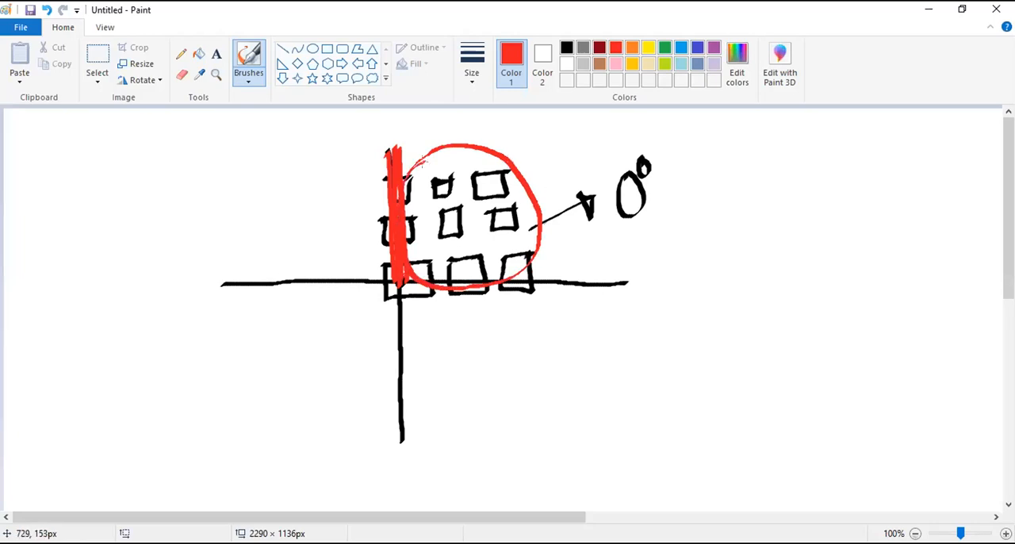
left_click_drag(659, 159, 601, 183)
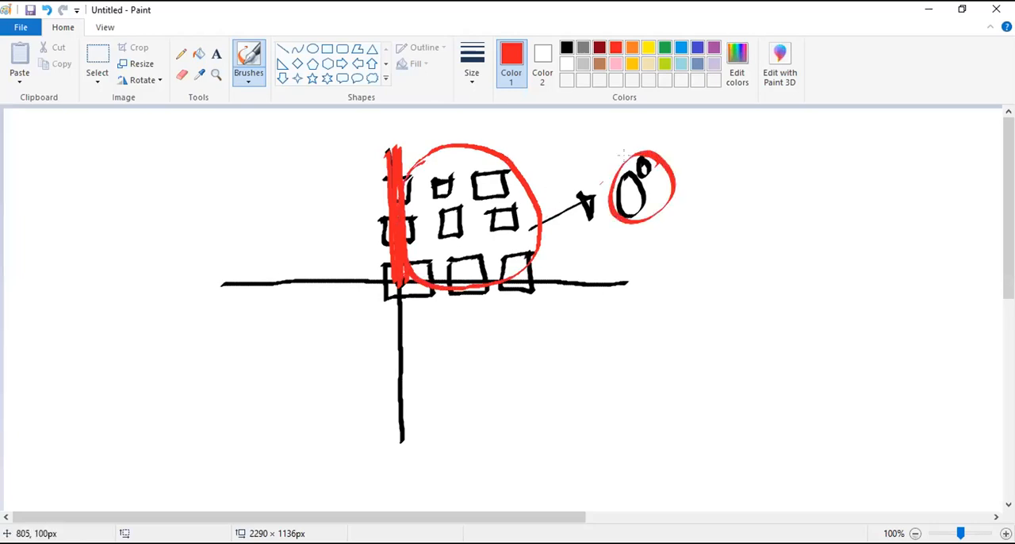
mouse_move(400, 181)
left_mouse_down()
mouse_move(371, 184)
mouse_move(333, 213)
mouse_move(311, 279)
mouse_move(324, 258)
mouse_move(304, 258)
left_mouse_up()
mouse_move(291, 198)
left_mouse_down()
mouse_move(295, 231)
mouse_move(319, 169)
left_mouse_up()
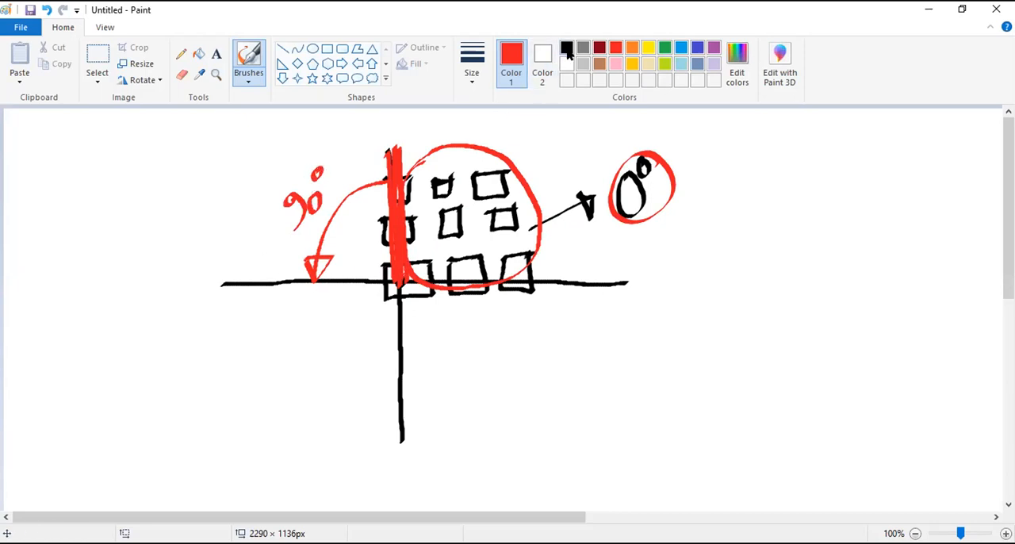
- Fill the upper-left quadrant with three rows of green squares and circle the 90° label in green
left_click(664, 48)
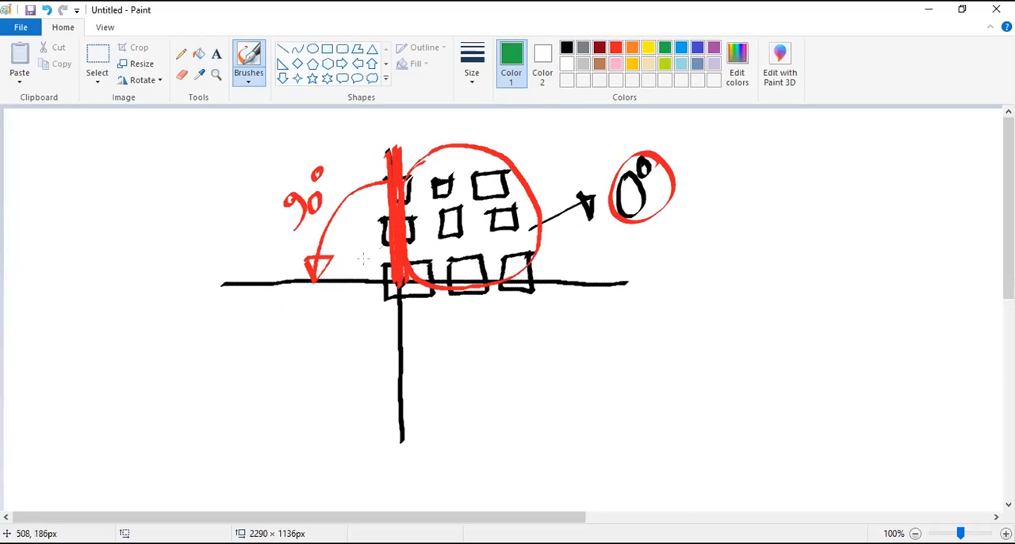
mouse_move(370, 216)
left_mouse_down()
mouse_move(393, 238)
mouse_move(370, 221)
left_mouse_up()
mouse_move(359, 164)
left_mouse_down()
mouse_move(390, 162)
mouse_move(338, 159)
mouse_move(306, 194)
mouse_move(341, 208)
mouse_move(307, 283)
left_mouse_up()
mouse_move(250, 148)
left_mouse_down()
mouse_move(275, 149)
mouse_move(252, 192)
mouse_move(277, 152)
left_mouse_up()
left_click_drag(246, 215, 278, 204)
mouse_move(252, 249)
left_mouse_down()
mouse_move(276, 295)
mouse_move(276, 247)
left_mouse_up()
mouse_move(309, 216)
left_mouse_down()
mouse_move(286, 174)
mouse_move(323, 224)
mouse_move(299, 165)
left_mouse_up()
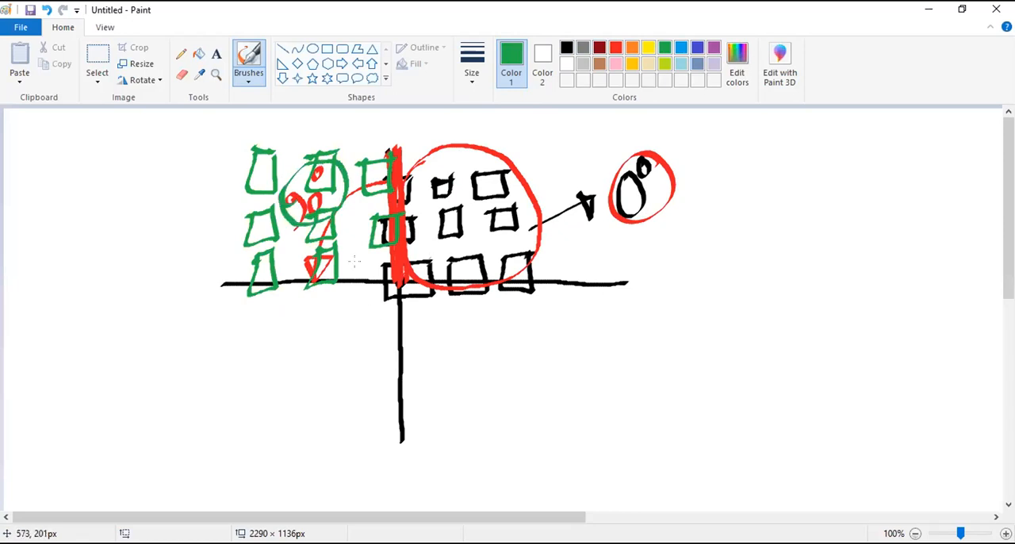
- Draw three rows of orange squares in the lower-left quadrant, two of them in the lowest row
left_click(632, 49)
left_click(353, 271)
mouse_move(353, 271)
left_mouse_down()
mouse_move(371, 273)
mouse_move(367, 308)
left_mouse_up()
mouse_move(295, 287)
left_mouse_down()
mouse_move(284, 290)
mouse_move(308, 278)
mouse_move(309, 314)
left_mouse_up()
mouse_move(270, 270)
left_mouse_down()
mouse_move(250, 274)
mouse_move(254, 316)
left_mouse_up()
mouse_move(236, 329)
left_mouse_down()
mouse_move(262, 365)
mouse_move(268, 331)
left_mouse_up()
mouse_move(287, 328)
left_mouse_down()
mouse_move(286, 361)
mouse_move(314, 327)
left_mouse_up()
left_click_drag(343, 330, 359, 321)
mouse_move(269, 384)
left_mouse_down()
mouse_move(294, 403)
mouse_move(268, 389)
left_mouse_up()
mouse_move(327, 373)
left_mouse_down()
mouse_move(357, 366)
mouse_move(346, 376)
left_mouse_up()
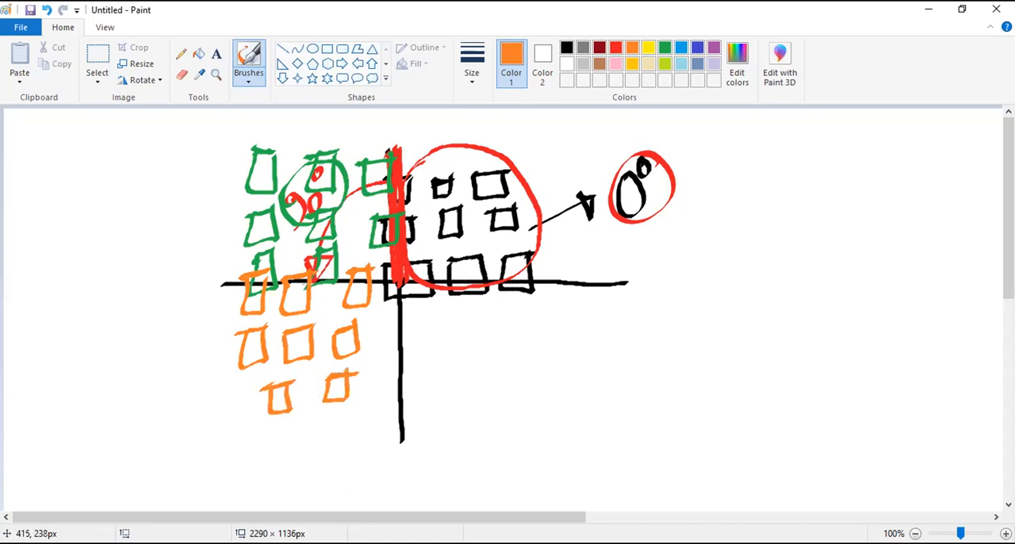
- Draw a red curved arrow through the lower-left quadrant to the lower vertical axis and label it 180°
left_click(615, 48)
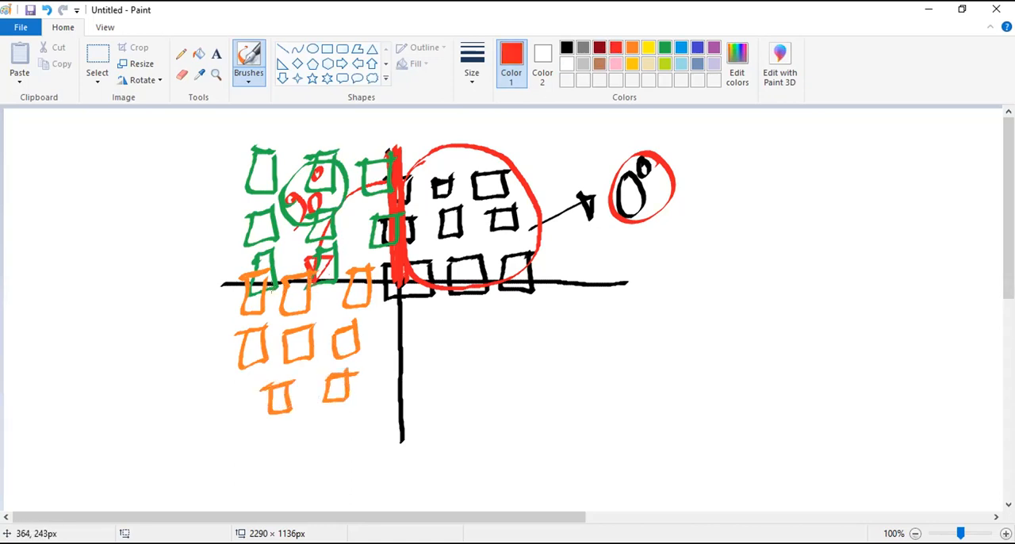
left_click_drag(271, 282, 292, 366)
mouse_move(388, 395)
left_mouse_down()
mouse_move(375, 380)
mouse_move(387, 410)
left_mouse_up()
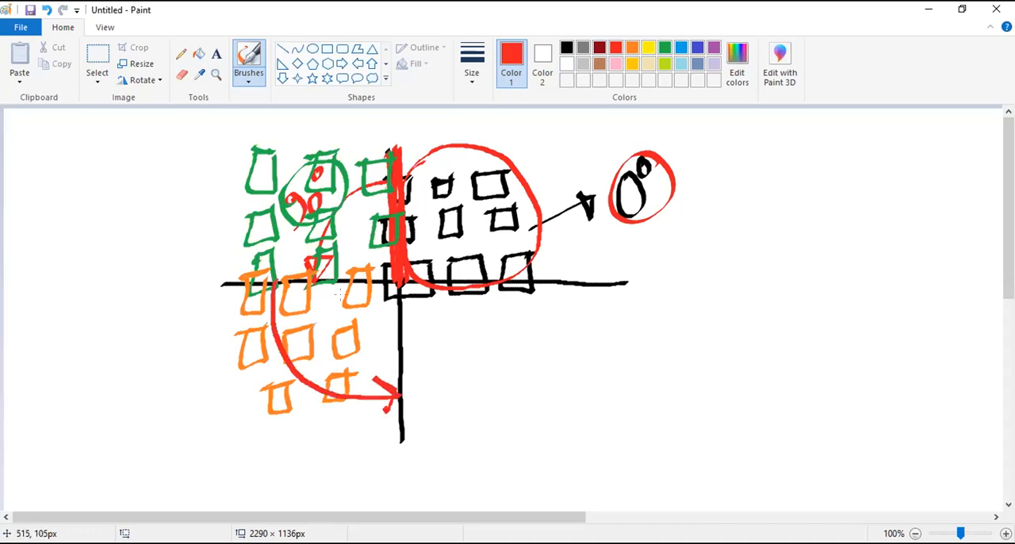
mouse_move(280, 414)
left_mouse_down()
mouse_move(283, 454)
mouse_move(298, 418)
left_mouse_up()
mouse_move(316, 416)
left_mouse_down()
mouse_move(308, 441)
mouse_move(316, 414)
left_mouse_up()
left_click_drag(314, 401, 315, 403)
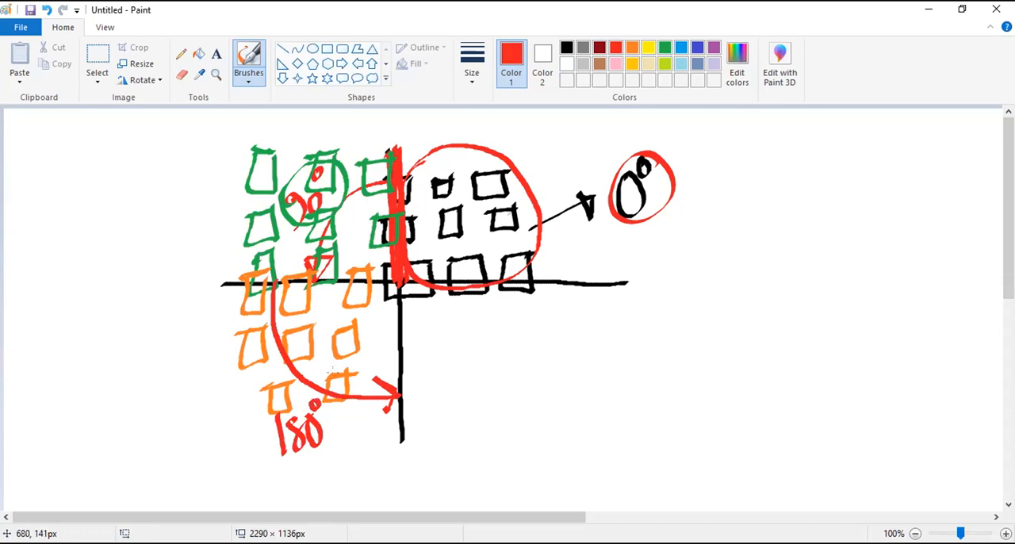
- Draw two rows of three dark red squares in the lower-right quadrant
left_click(600, 48)
mouse_move(390, 318)
left_mouse_down()
mouse_move(428, 305)
mouse_move(491, 307)
left_mouse_up()
mouse_move(459, 316)
left_mouse_down()
mouse_move(543, 300)
mouse_move(541, 334)
left_mouse_up()
mouse_move(408, 379)
left_mouse_down()
mouse_move(437, 376)
mouse_move(446, 405)
left_mouse_up()
left_click_drag(476, 367, 503, 401)
left_click_drag(523, 353, 533, 381)
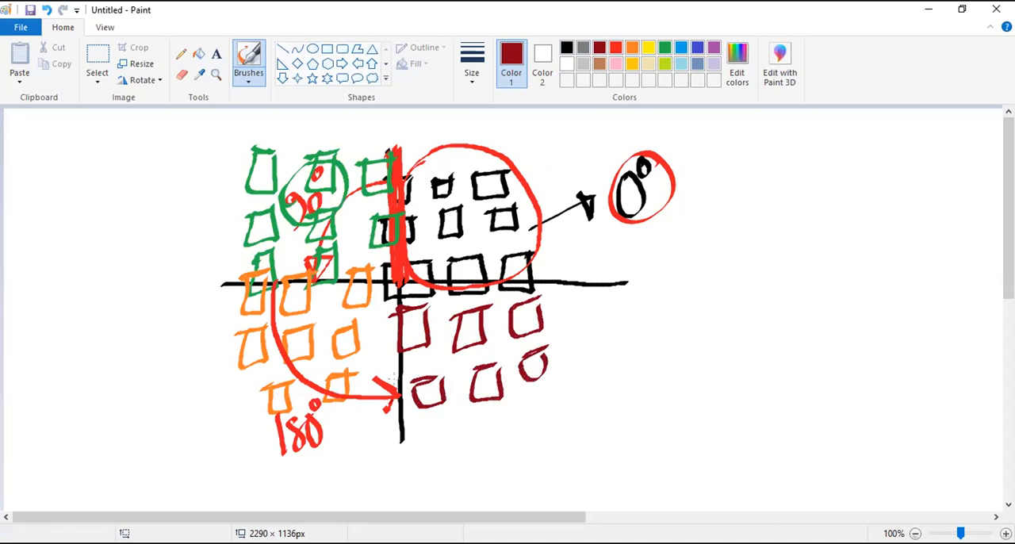
- Draw a red curved arrow labelled 270° through the lower-right quadrant and continue the arc through the upper-right quadrant
left_click(615, 47)
mouse_move(401, 401)
left_mouse_down()
mouse_move(436, 382)
mouse_move(511, 279)
left_mouse_up()
left_click_drag(468, 400, 497, 428)
left_click_drag(492, 387, 496, 426)
left_click_drag(517, 388, 525, 370)
mouse_move(519, 274)
left_mouse_down()
mouse_move(444, 151)
mouse_move(406, 166)
left_mouse_up()
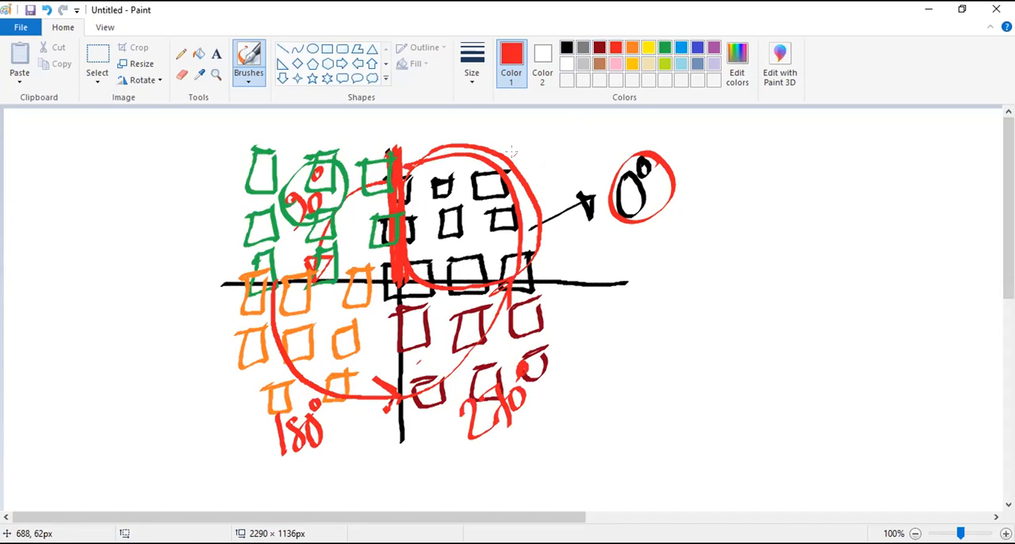
- Sketch a second pair of crossing axes with a mark in its upper-right quadrant, beside the coloured diagram
left_click_drag(798, 230, 817, 366)
mouse_move(718, 325)
left_mouse_down()
mouse_move(912, 305)
mouse_move(859, 300)
mouse_move(817, 264)
mouse_move(766, 307)
mouse_move(817, 354)
mouse_move(866, 317)
mouse_move(867, 300)
left_mouse_up()
mouse_move(863, 255)
left_mouse_down()
mouse_move(871, 270)
mouse_move(901, 262)
mouse_move(904, 234)
left_mouse_up()
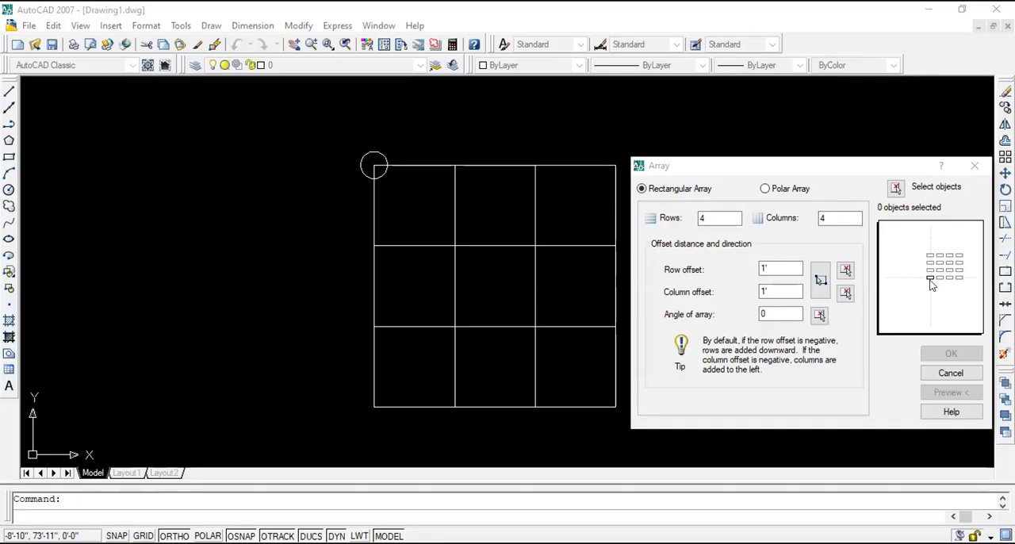
- Return to AutoCAD's Array dialog and set the angle of the rectangular array to 270 degrees
left_click(779, 314)
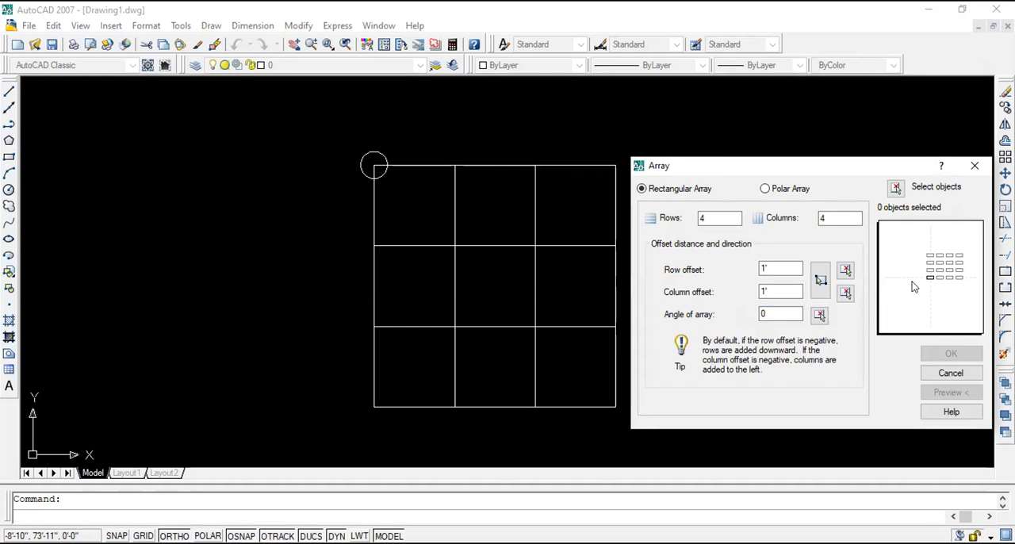
double_click(760, 314)
type("270")
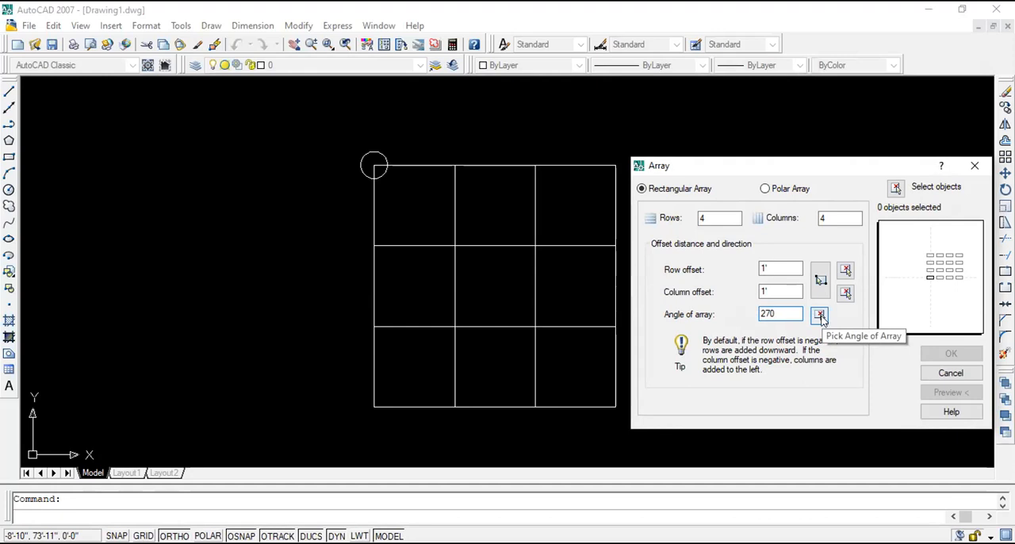
left_click(820, 315)
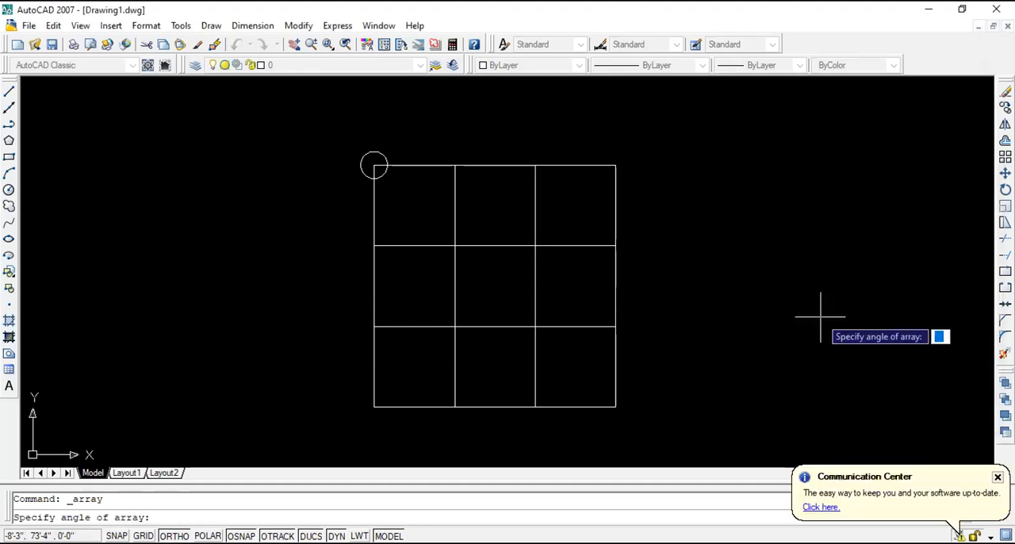
type("270")
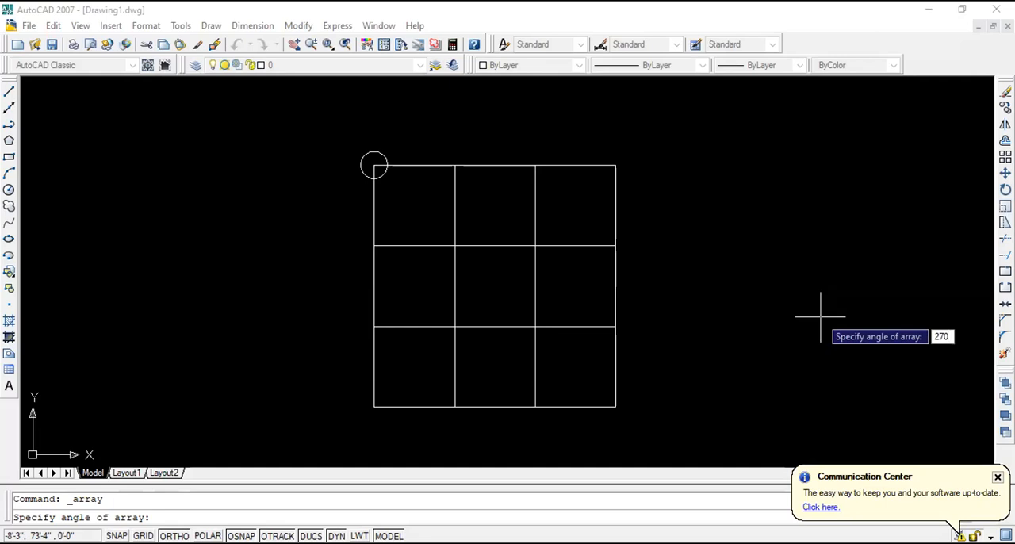
key("Return")
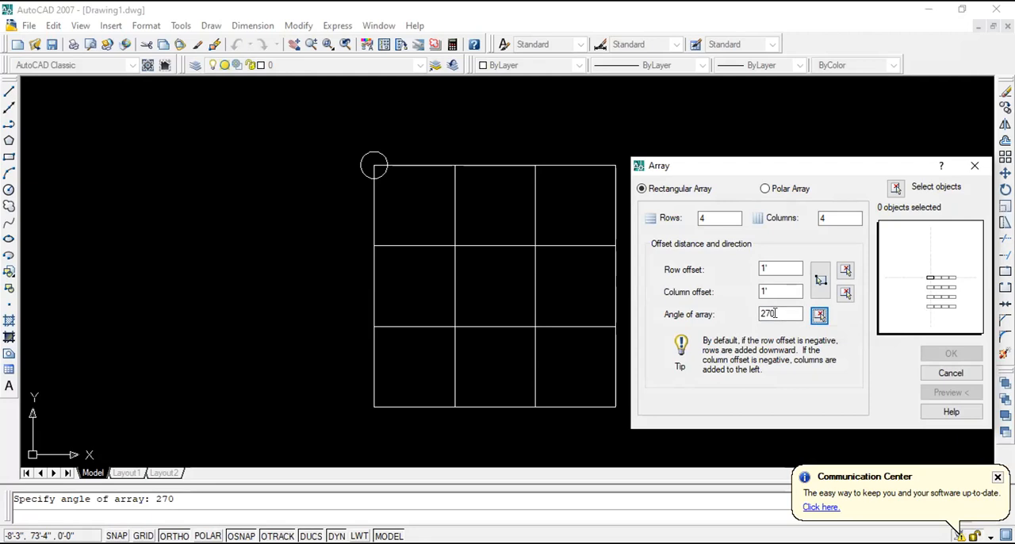
left_click(776, 313)
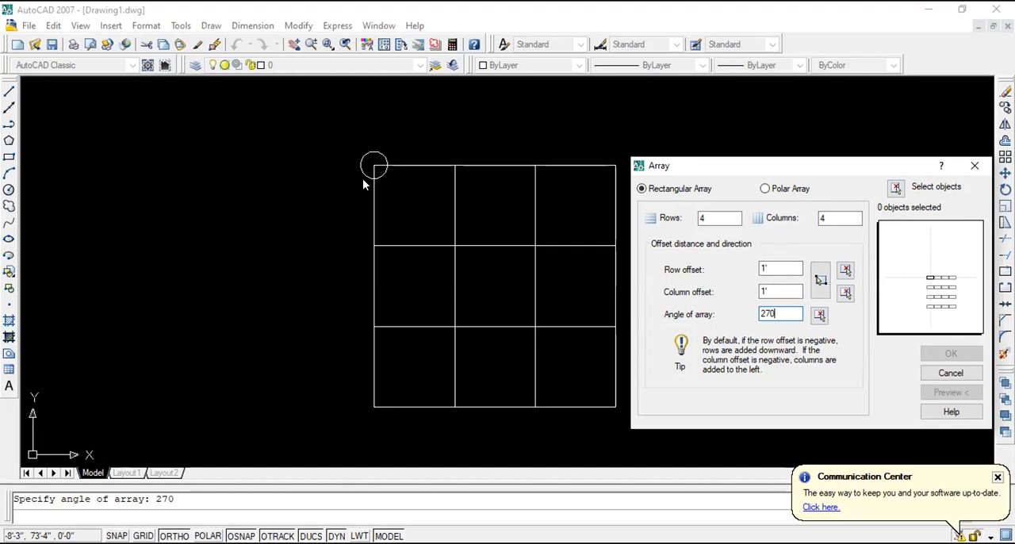
- Select the circle at the grid's top-left corner and create the 4-by-4 rectangular array from it
left_click(896, 188)
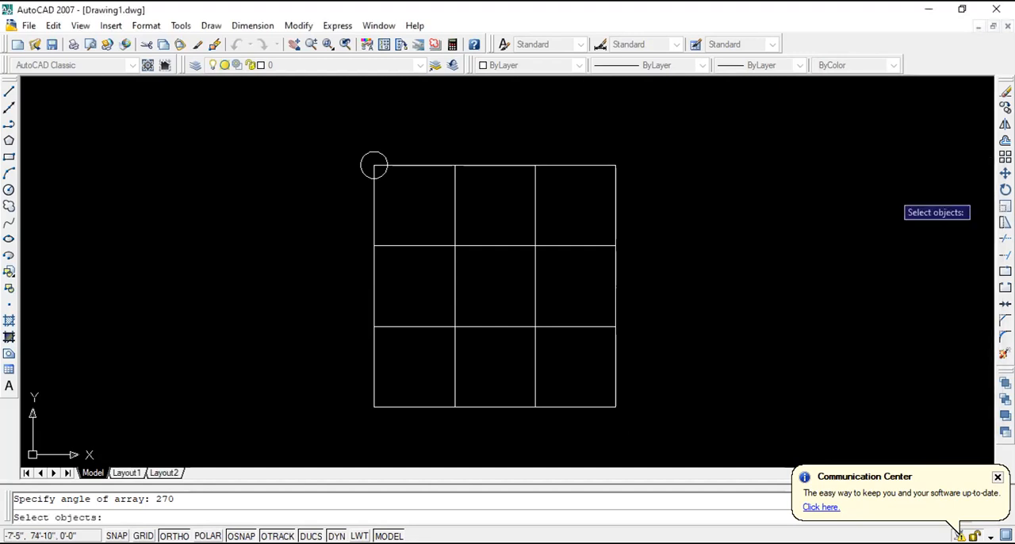
left_click(381, 152)
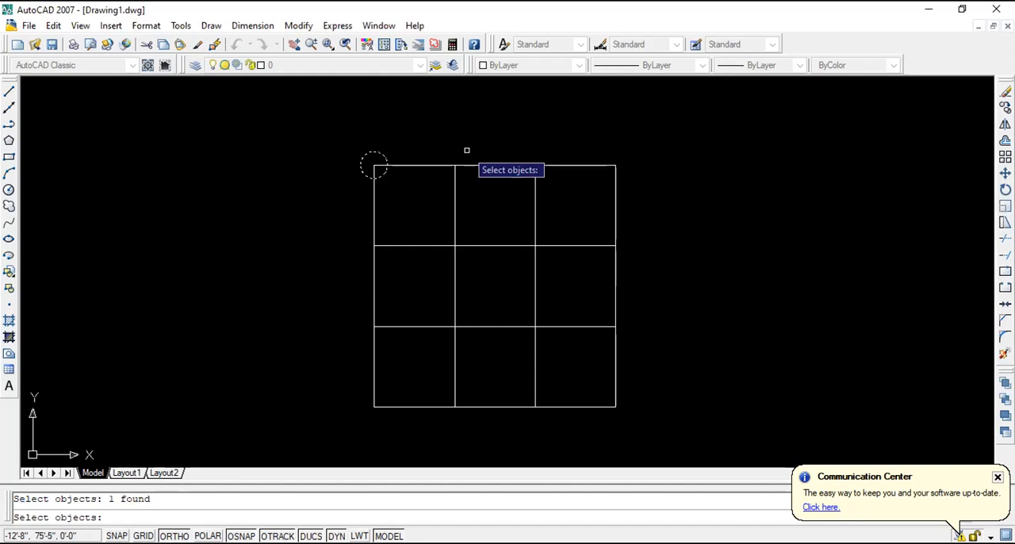
key("Return")
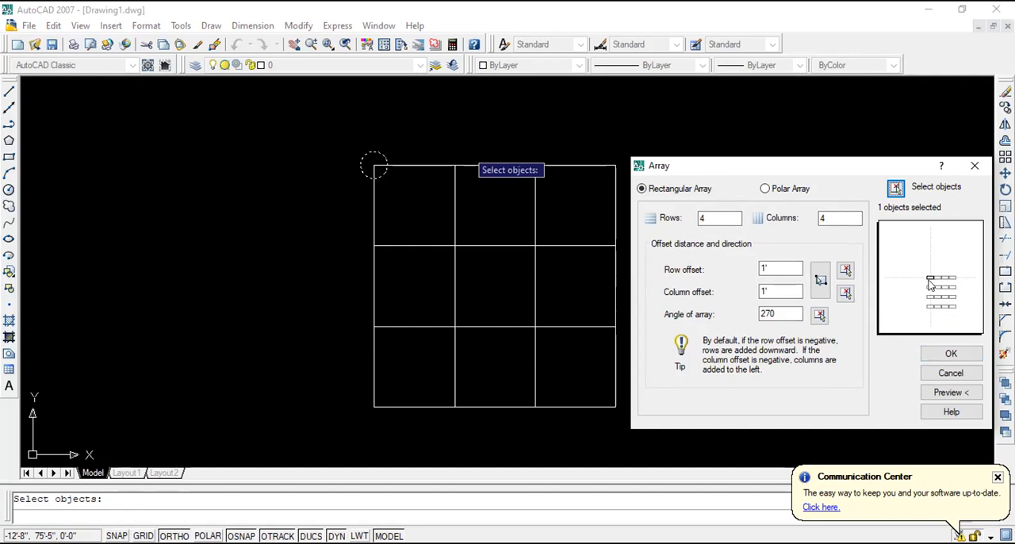
left_click(949, 354)
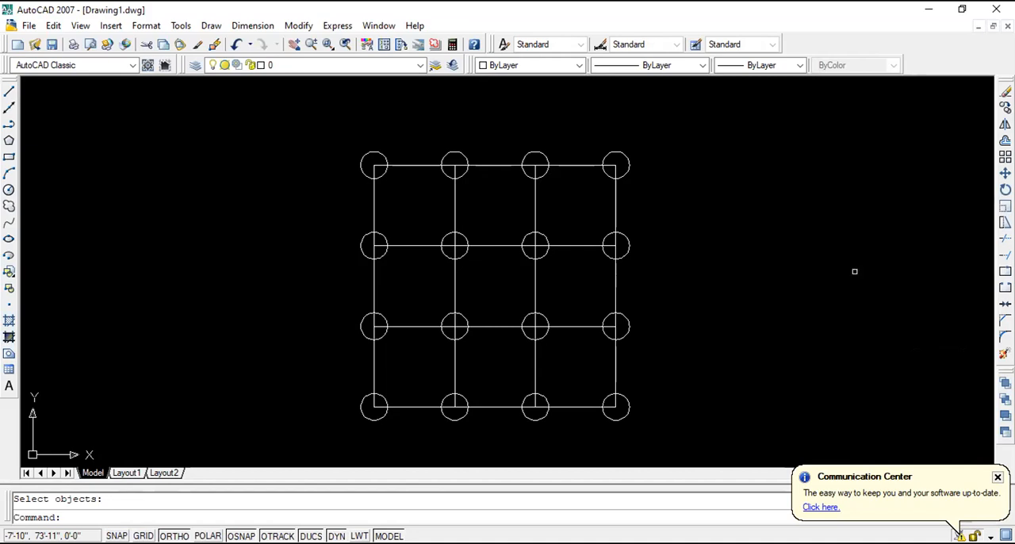
- Undo the circle array and set the angle of a new rectangular array to 45 degrees
key("ctrl+z")
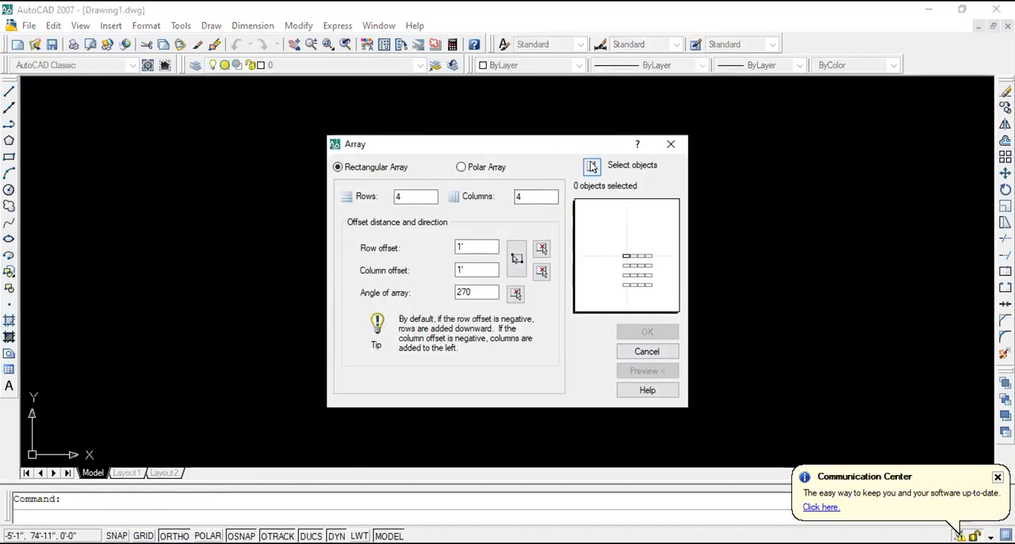
left_click(516, 295)
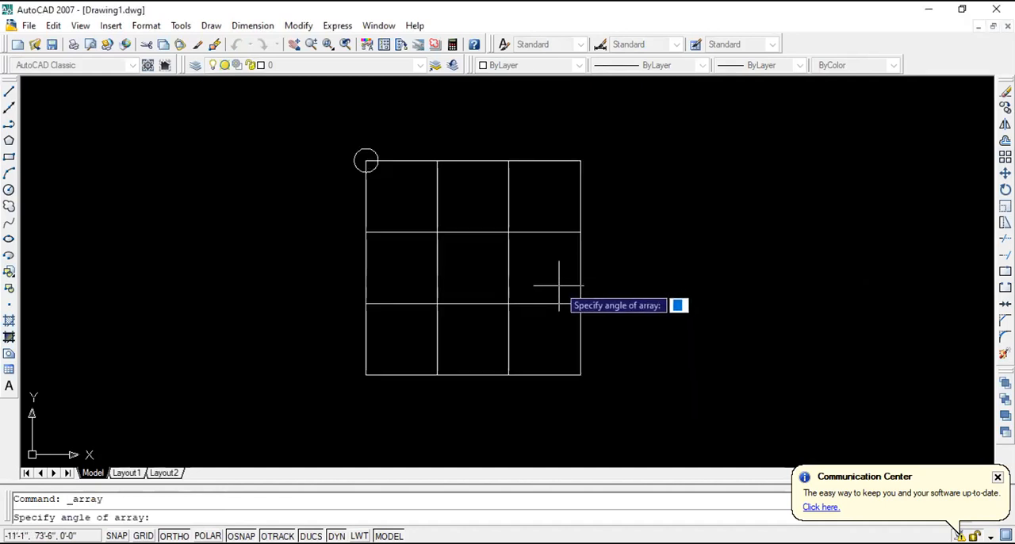
type("45")
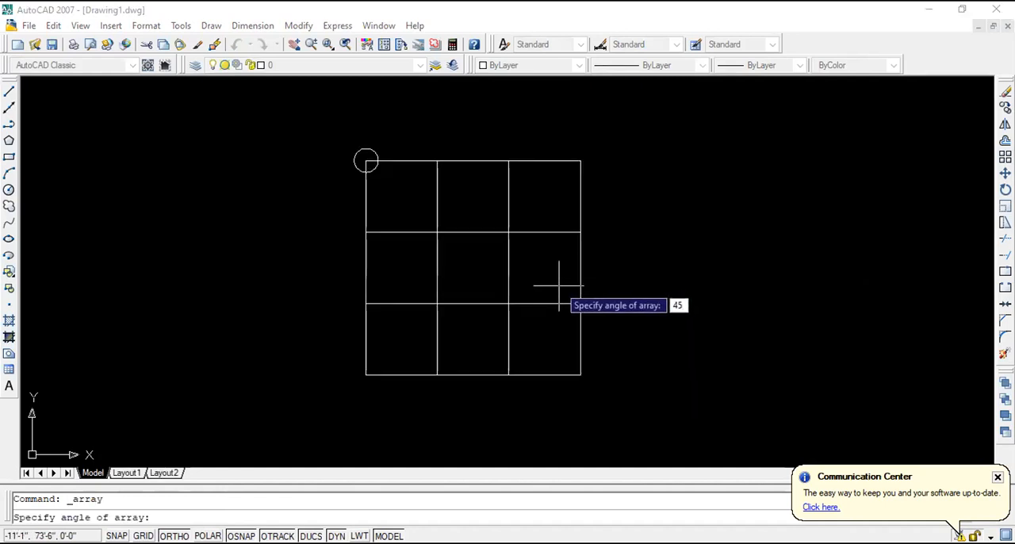
key("Return")
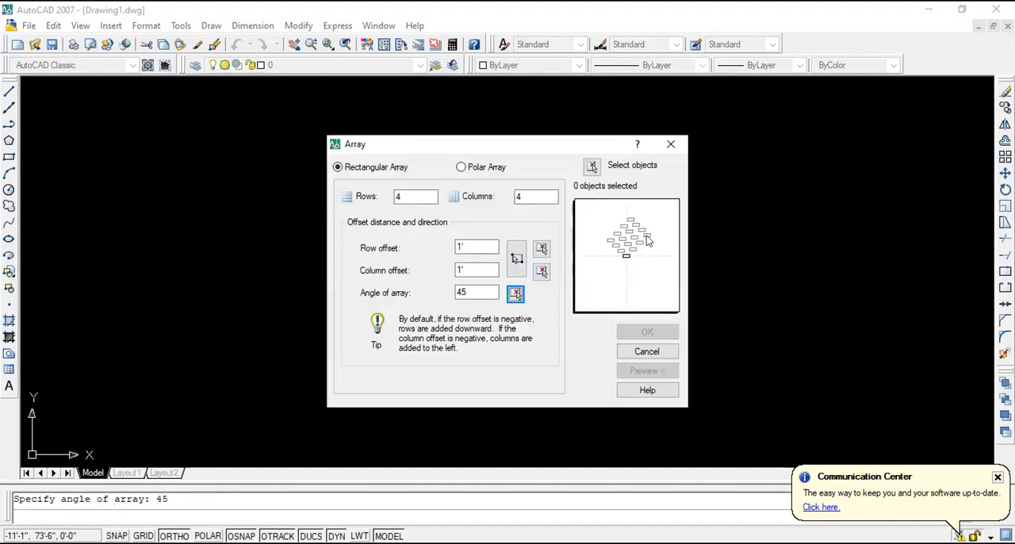
- Create the 4-by-4 rectangular array at 45 degrees from the circle at the grid's top-left corner
left_click(592, 165)
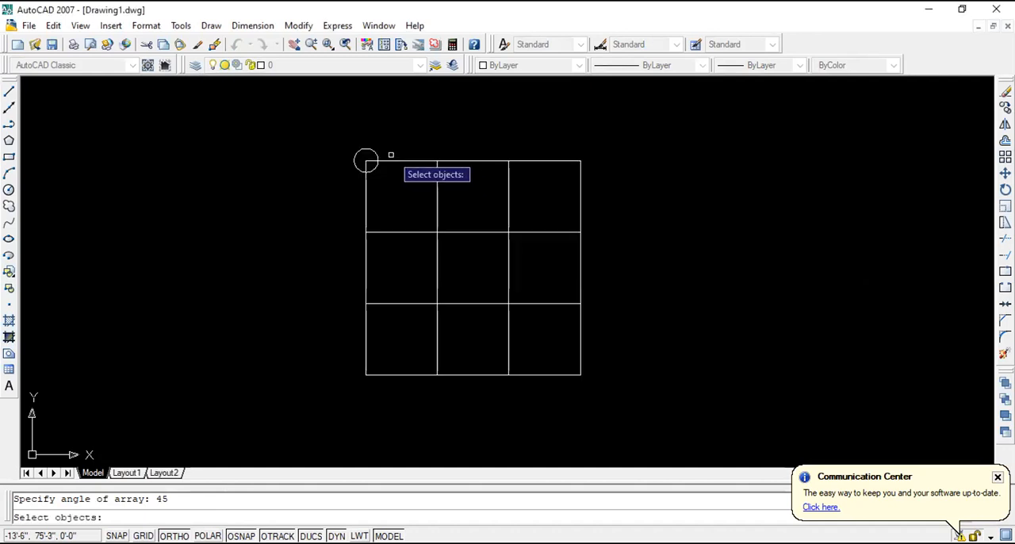
left_click(377, 153)
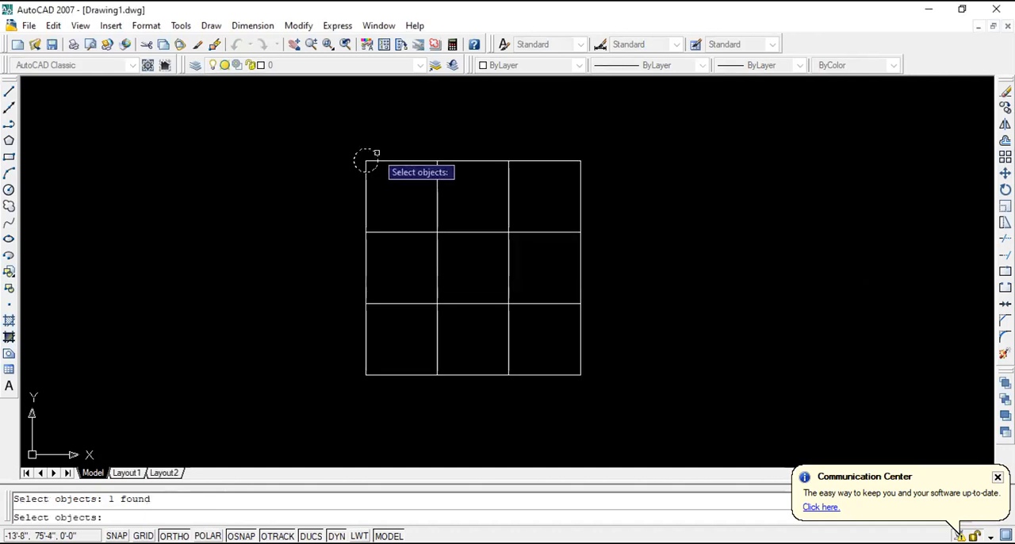
key("Return")
key("Return")
scroll(553, 338, "down", 4)
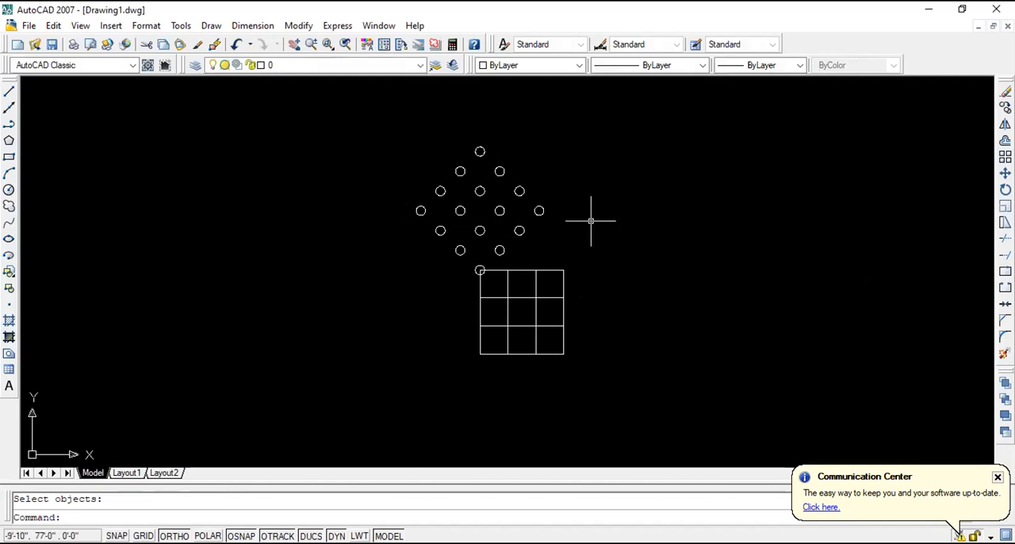
scroll(528, 194, "up", 5)
scroll(512, 227, "down", 6)
scroll(531, 246, "up", 3)
scroll(548, 255, "down", 4)
scroll(550, 286, "up", 3)
- Delete the grid together with all the arrayed circles
left_click(555, 333)
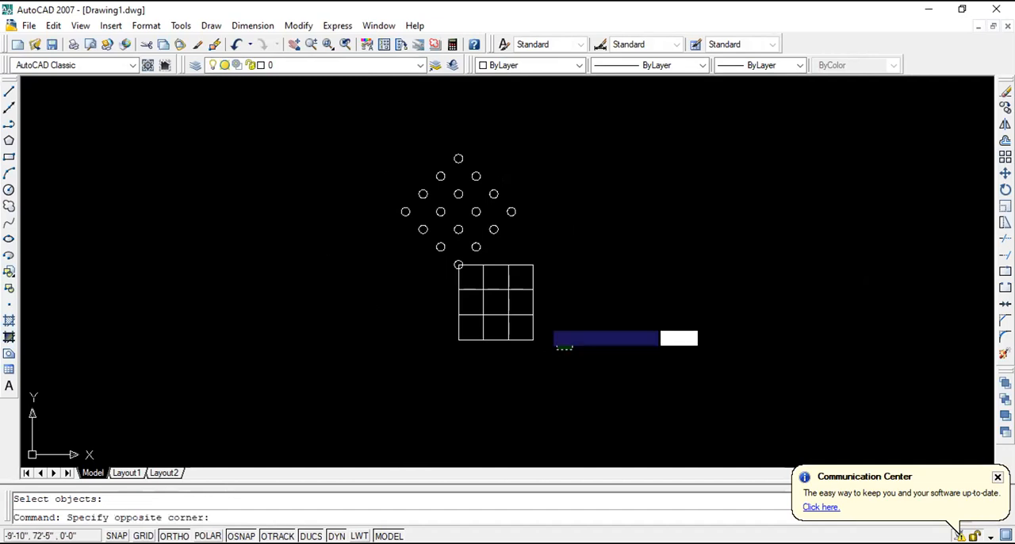
left_click(395, 142)
key("Delete")
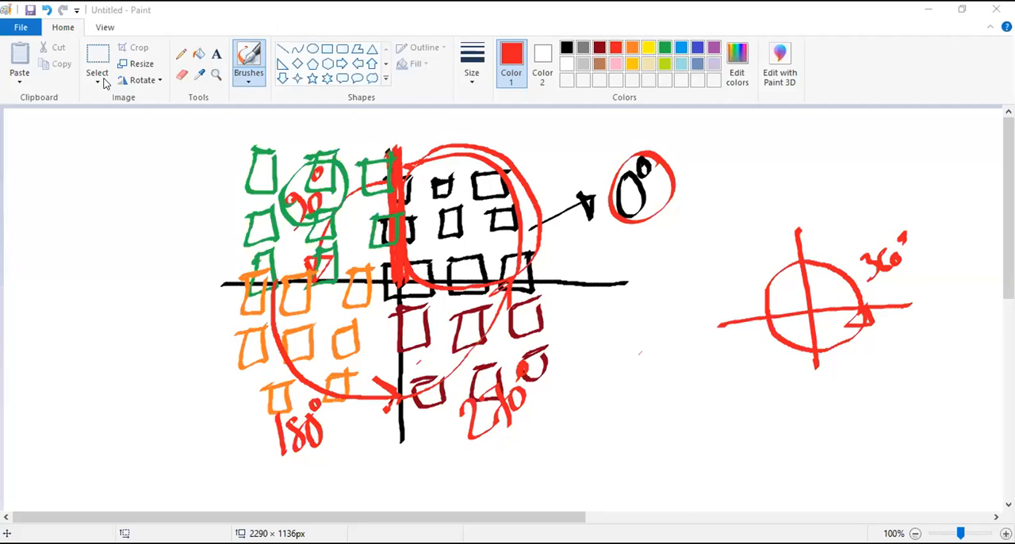
- Switch to Paint and clear the coloured quadrant diagram and the circle sketch beside it from the canvas
left_click(97, 64)
mouse_move(163, 132)
left_mouse_down()
mouse_move(770, 399)
mouse_move(974, 503)
left_mouse_up()
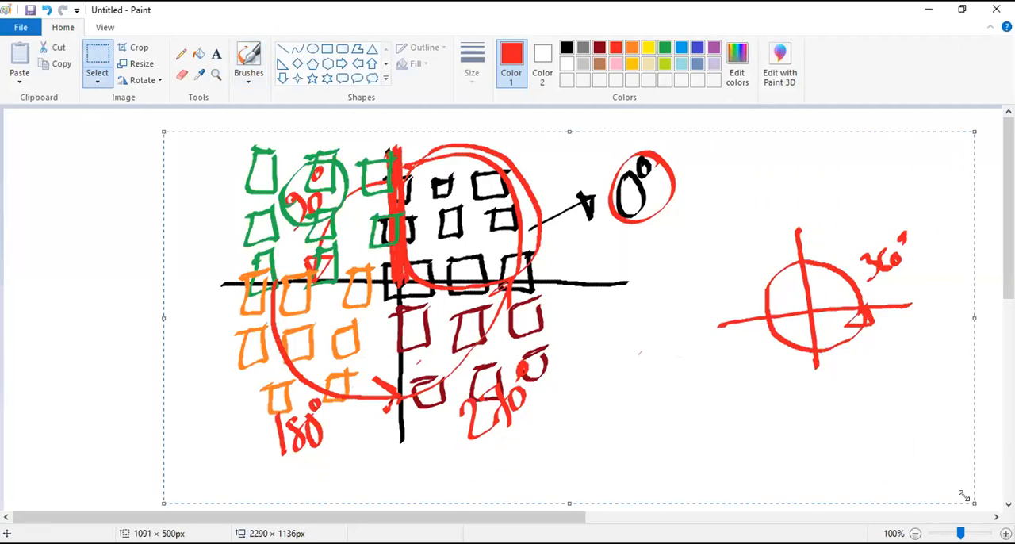
key("Delete")
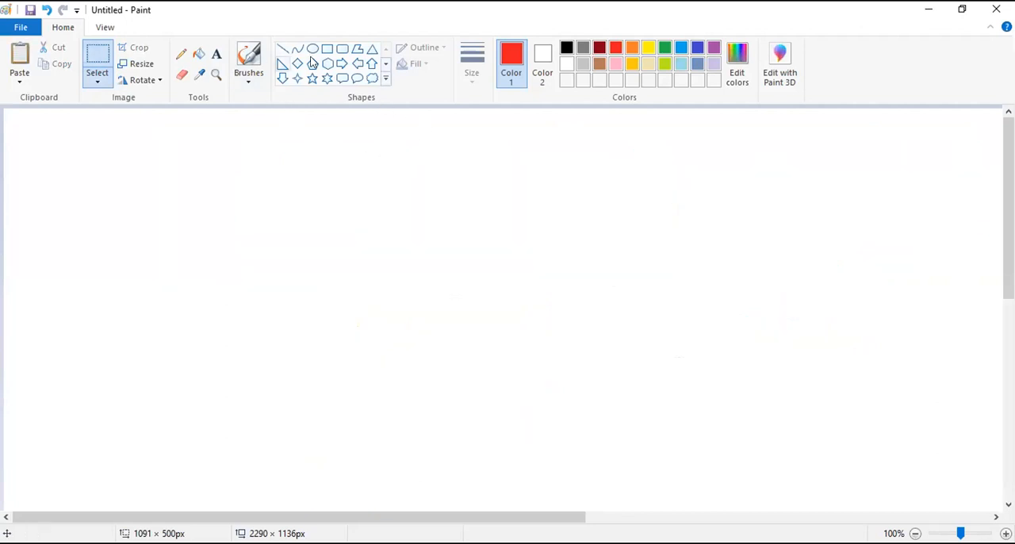
- Brush a diagonal row of three small tables with legs in black, rising from lower left to upper right
left_click(246, 79)
left_click(189, 110)
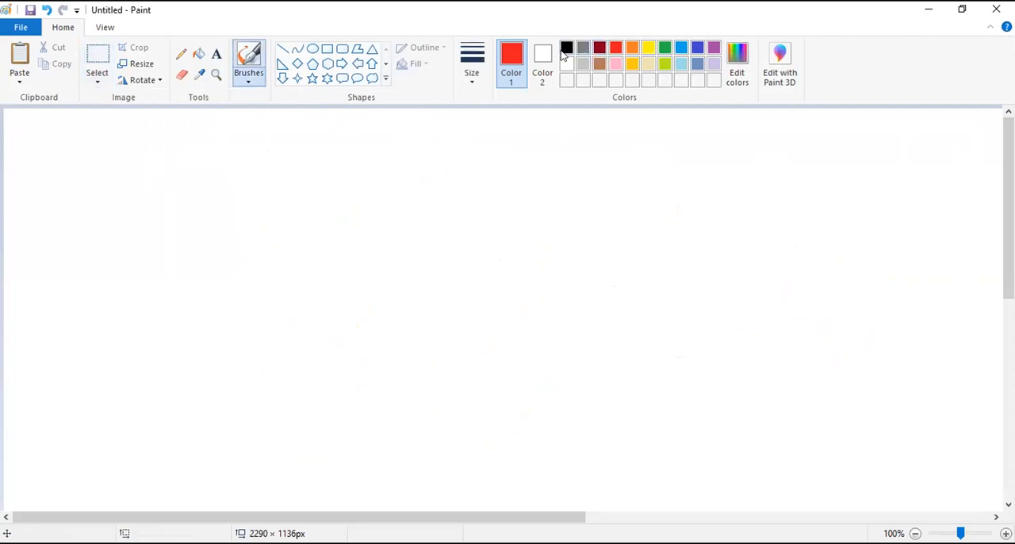
left_click(566, 48)
left_click_drag(237, 288, 282, 261)
left_click_drag(237, 289, 256, 312)
mouse_move(257, 312)
left_mouse_down()
mouse_move(297, 278)
mouse_move(260, 344)
left_mouse_up()
left_click_drag(296, 277, 294, 316)
left_click_drag(230, 287, 237, 317)
mouse_move(370, 180)
left_mouse_down()
mouse_move(340, 211)
mouse_move(386, 197)
left_mouse_up()
left_click_drag(350, 228, 355, 252)
left_click_drag(385, 198, 386, 236)
left_click_drag(340, 212, 335, 242)
mouse_move(408, 148)
left_mouse_down()
mouse_move(436, 125)
mouse_move(439, 163)
left_mouse_up()
left_click_drag(436, 124, 460, 140)
mouse_move(460, 140)
left_mouse_down()
mouse_move(440, 163)
mouse_move(442, 190)
left_mouse_up()
left_click_drag(409, 147, 408, 183)
- Sketch a second diagonal row of three tables parallel to and below the first row
mouse_move(314, 392)
left_mouse_down()
mouse_move(343, 356)
mouse_move(349, 408)
left_mouse_up()
left_click_drag(344, 356, 367, 366)
mouse_move(368, 366)
left_mouse_down()
mouse_move(345, 406)
mouse_move(344, 442)
left_mouse_up()
left_click_drag(317, 395, 318, 425)
left_click_drag(368, 360, 370, 390)
mouse_move(422, 273)
left_mouse_down()
mouse_move(400, 302)
mouse_move(442, 269)
left_mouse_up()
left_click_drag(443, 269, 425, 314)
mouse_move(399, 301)
left_mouse_down()
mouse_move(425, 315)
mouse_move(426, 353)
left_mouse_up()
mouse_move(442, 270)
left_mouse_down()
mouse_move(435, 317)
mouse_move(399, 328)
left_mouse_up()
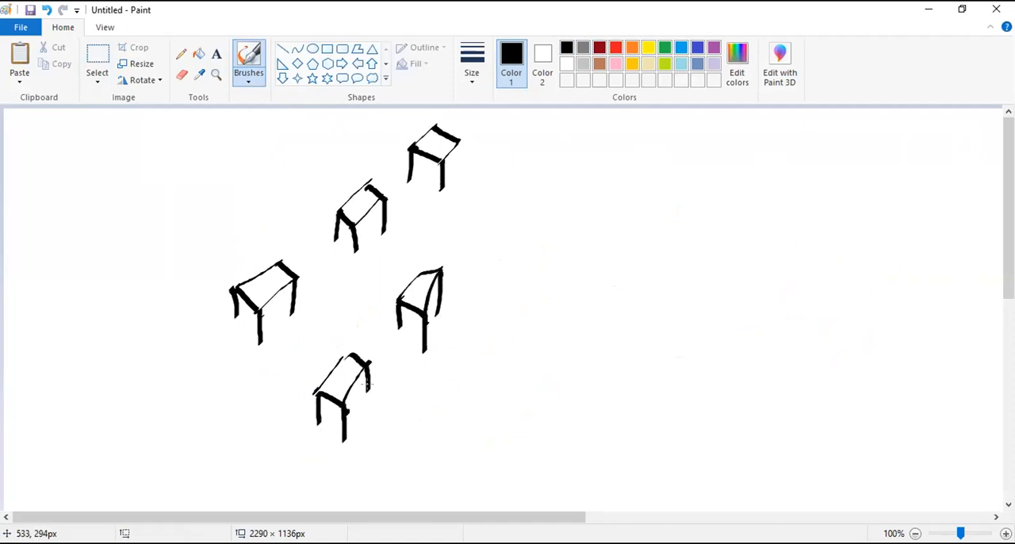
left_click_drag(490, 191, 498, 238)
left_click_drag(500, 237, 501, 261)
left_click_drag(475, 221, 479, 255)
left_click_drag(511, 197, 514, 230)
- Sketch the third diagonal row of three tables to complete the slanted three-by-three arrangement
left_click_drag(459, 414, 474, 481)
left_click_drag(444, 438, 448, 476)
left_click_drag(480, 429, 484, 456)
mouse_move(517, 325)
left_mouse_down()
mouse_move(503, 359)
mouse_move(534, 367)
left_mouse_up()
mouse_move(514, 328)
left_mouse_down()
mouse_move(549, 343)
mouse_move(531, 368)
left_mouse_up()
mouse_move(531, 366)
left_mouse_down()
mouse_move(536, 403)
mouse_move(514, 389)
left_mouse_up()
left_click_drag(508, 363, 509, 397)
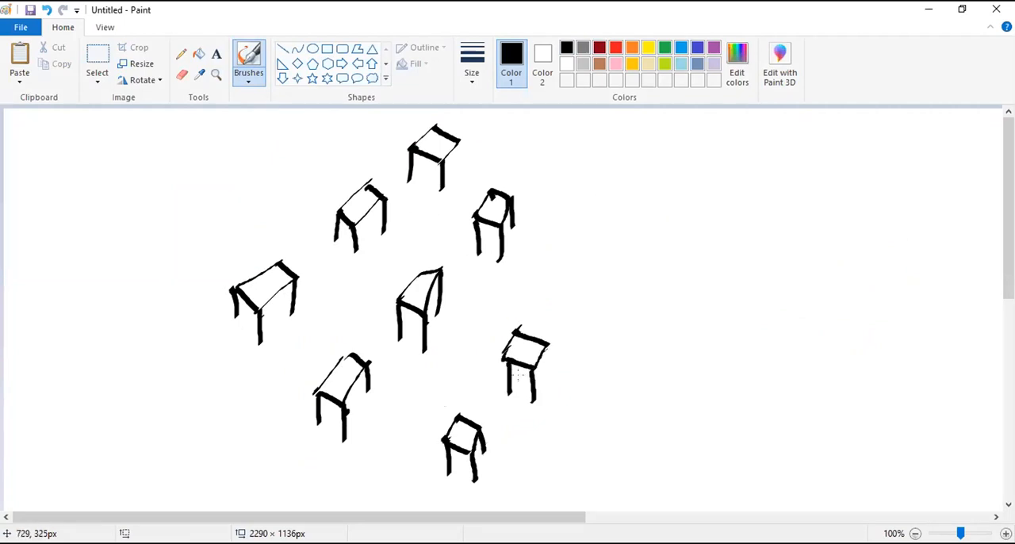
mouse_move(543, 287)
left_mouse_down()
mouse_move(571, 250)
mouse_move(582, 306)
left_mouse_up()
left_click_drag(569, 254, 587, 335)
left_click_drag(542, 296, 546, 323)
left_click_drag(588, 282, 597, 312)
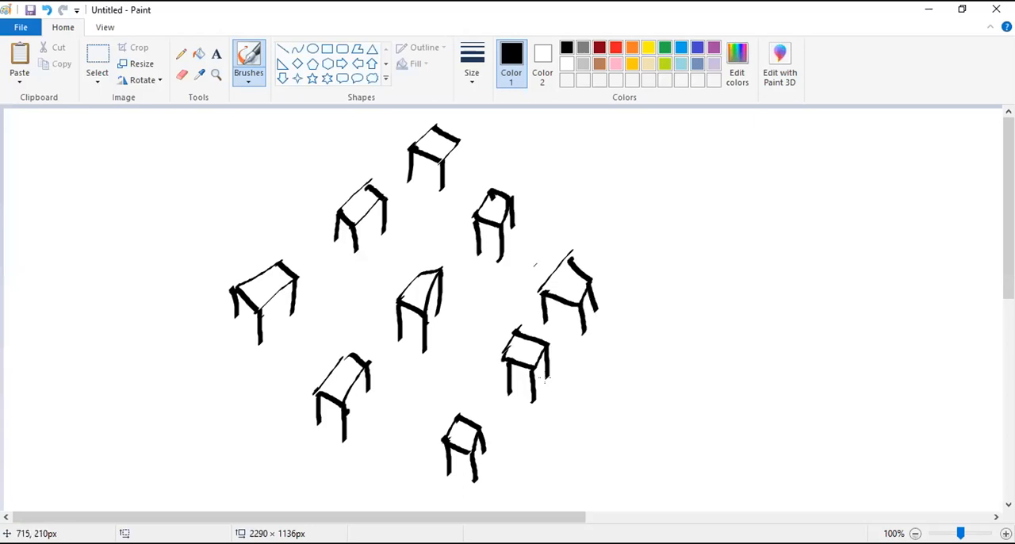
- Number the three tables of the upper-left diagonal row 1, 2 and 3
left_click_drag(277, 278, 272, 295)
left_click_drag(358, 198, 367, 211)
left_click_drag(430, 151, 438, 138)
left_click_drag(442, 139, 446, 159)
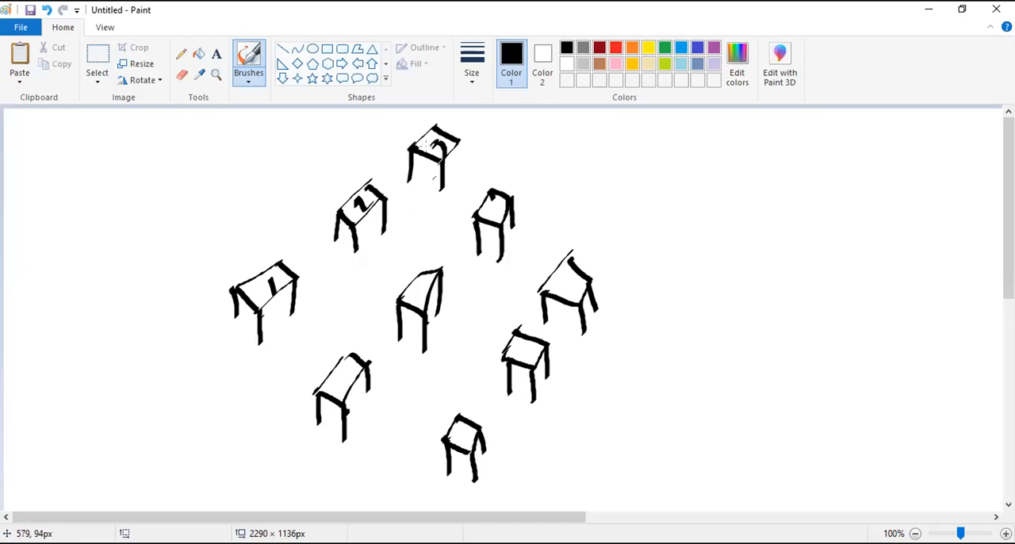
mouse_move(351, 123)
left_mouse_down()
mouse_move(349, 176)
mouse_move(364, 183)
left_mouse_up()
- Sketch a second three-by-three group of simple shapes in the blank area beside the tables
mouse_move(708, 162)
left_mouse_down()
mouse_move(763, 156)
mouse_move(710, 194)
mouse_move(766, 192)
mouse_move(762, 156)
left_mouse_up()
mouse_move(825, 153)
left_mouse_down()
mouse_move(845, 147)
mouse_move(870, 169)
left_mouse_up()
left_click_drag(913, 142, 944, 134)
mouse_move(914, 139)
left_mouse_down()
mouse_move(951, 156)
mouse_move(961, 133)
left_mouse_up()
left_click_drag(734, 269, 774, 262)
mouse_move(739, 268)
left_mouse_down()
mouse_move(741, 290)
mouse_move(783, 286)
left_mouse_up()
left_click_drag(783, 262, 782, 286)
mouse_move(842, 238)
left_mouse_down()
mouse_move(880, 230)
mouse_move(842, 266)
left_mouse_up()
left_click_drag(843, 266, 887, 258)
left_click_drag(887, 230, 887, 258)
mouse_move(931, 222)
left_mouse_down()
mouse_move(962, 214)
mouse_move(932, 247)
left_mouse_up()
left_click_drag(931, 248, 967, 243)
left_click_drag(966, 241, 965, 212)
mouse_move(765, 337)
left_mouse_down()
mouse_move(797, 329)
mouse_move(760, 366)
left_mouse_up()
left_click_drag(760, 367, 804, 361)
left_click_drag(802, 330, 805, 360)
mouse_move(861, 320)
left_mouse_down()
mouse_move(900, 313)
mouse_move(861, 346)
left_mouse_up()
left_click_drag(861, 345, 901, 340)
left_click_drag(900, 314, 901, 339)
mouse_move(936, 308)
left_mouse_down()
mouse_move(970, 300)
mouse_move(938, 330)
left_mouse_up()
left_click_drag(937, 330, 973, 327)
left_click_drag(971, 302, 972, 326)
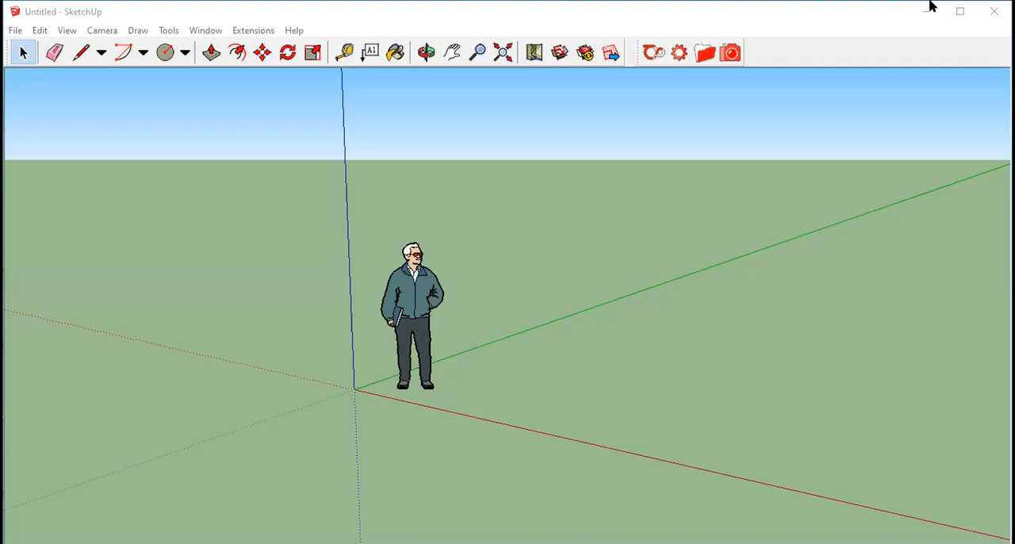
- In SketchUp, delete the standing figure and draw a narrow rectangle from the origin along the green and red axes
key("ctrl+a")
key("Delete")
left_click(101, 52)
left_click(102, 76)
left_click(354, 389)
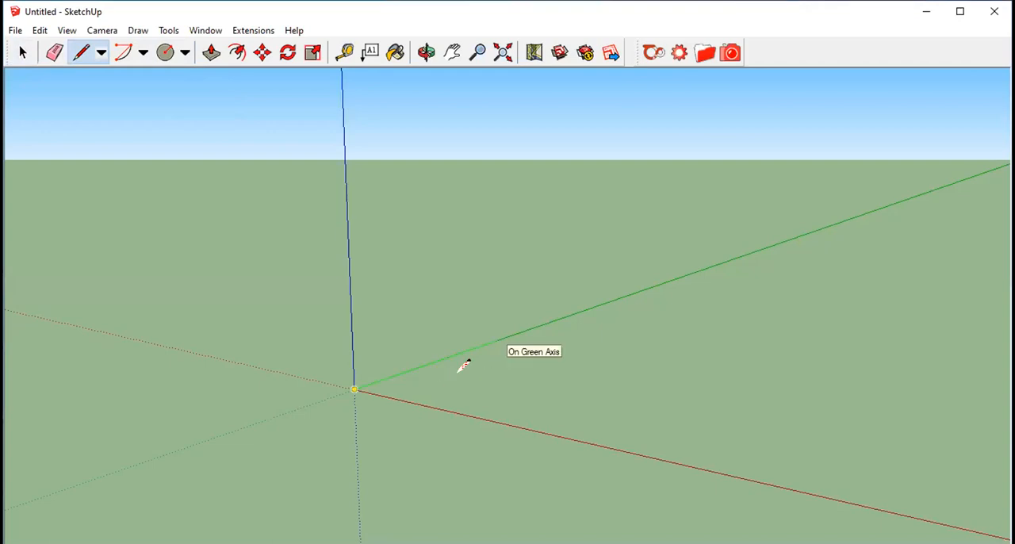
left_click(437, 361)
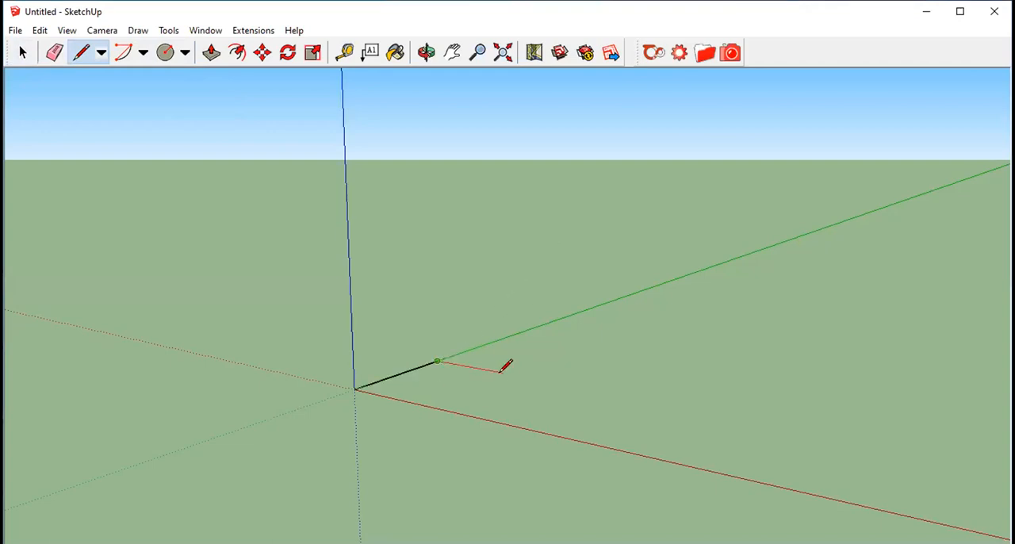
left_click(472, 367)
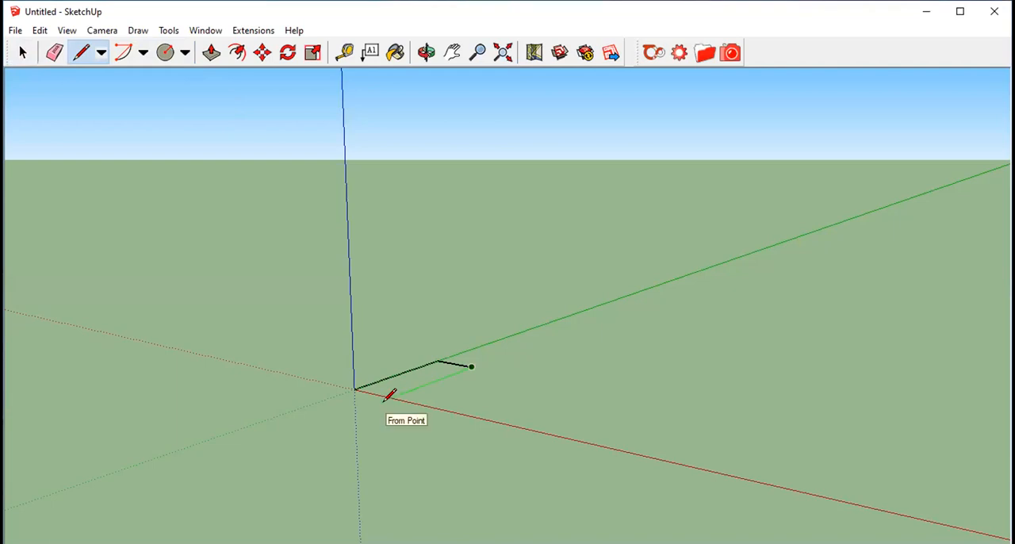
left_click_drag(355, 389, 416, 403)
- Erase the line ends overhanging the rectangle and pull its face up into a thin tabletop slab
left_click(54, 52)
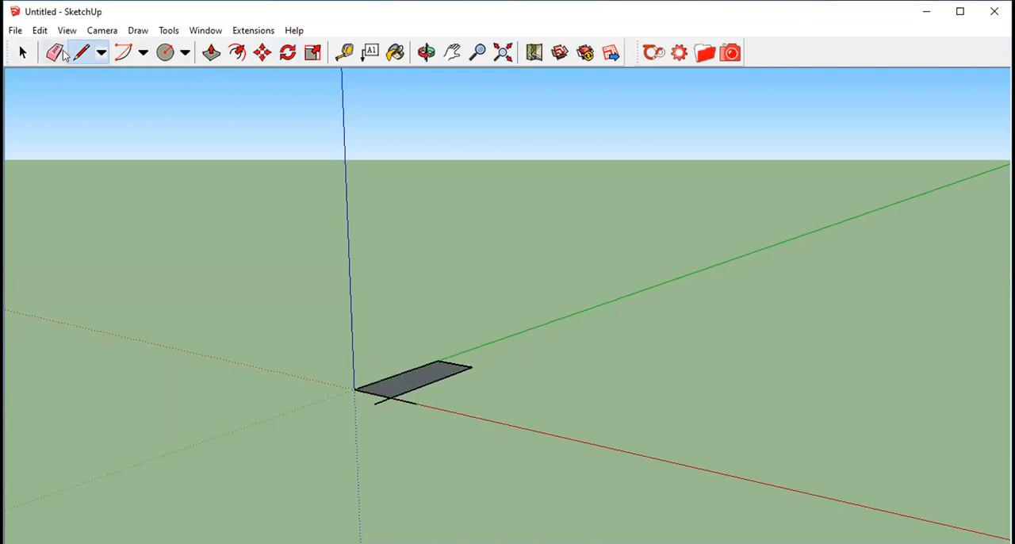
scroll(352, 403, "up", 3)
scroll(351, 405, "up", 1)
left_click(391, 394)
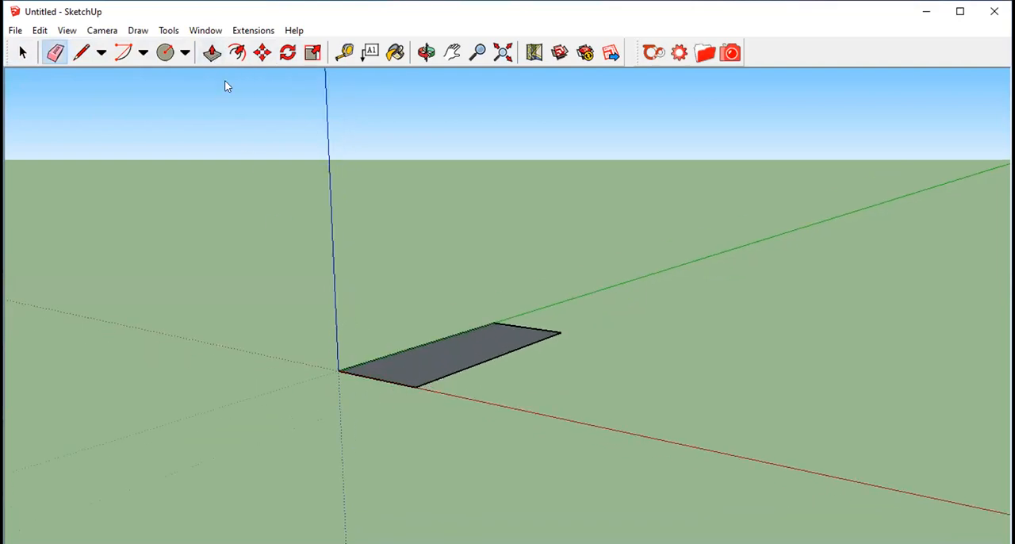
left_click(211, 52)
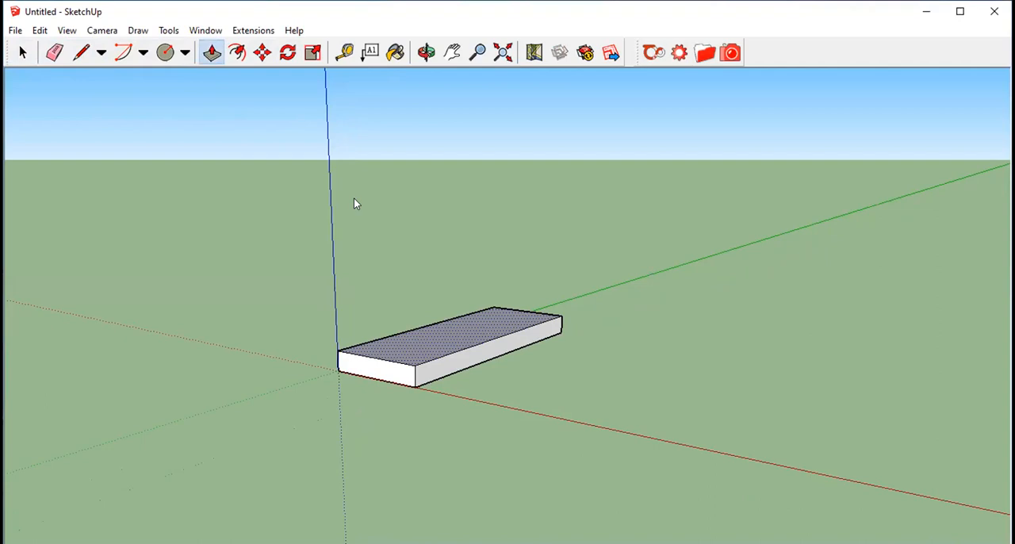
- Draw small leg squares on the slab's underside at the two corners along the red axis
left_click(426, 53)
left_click_drag(431, 156, 433, 156)
scroll(362, 292, "up", 4)
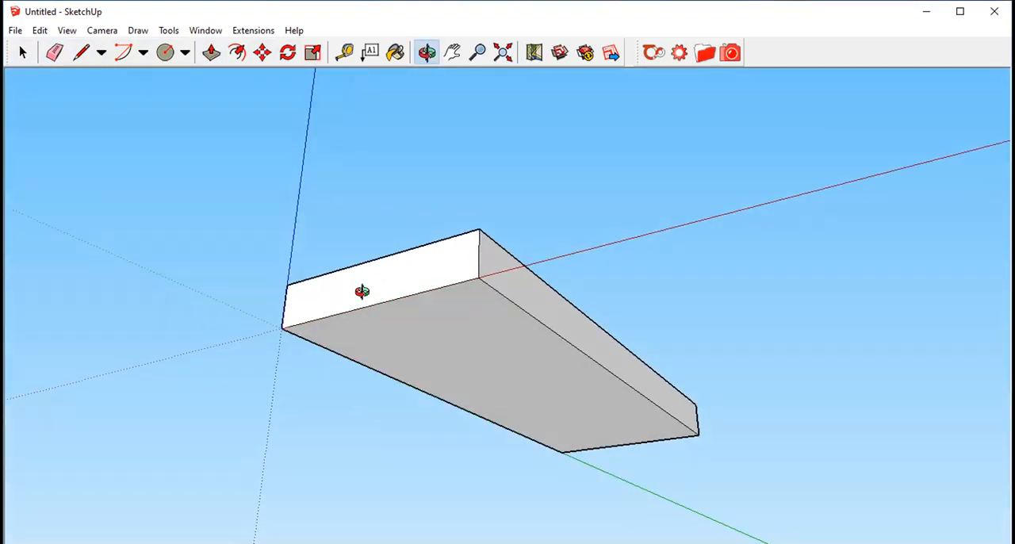
left_click(81, 52)
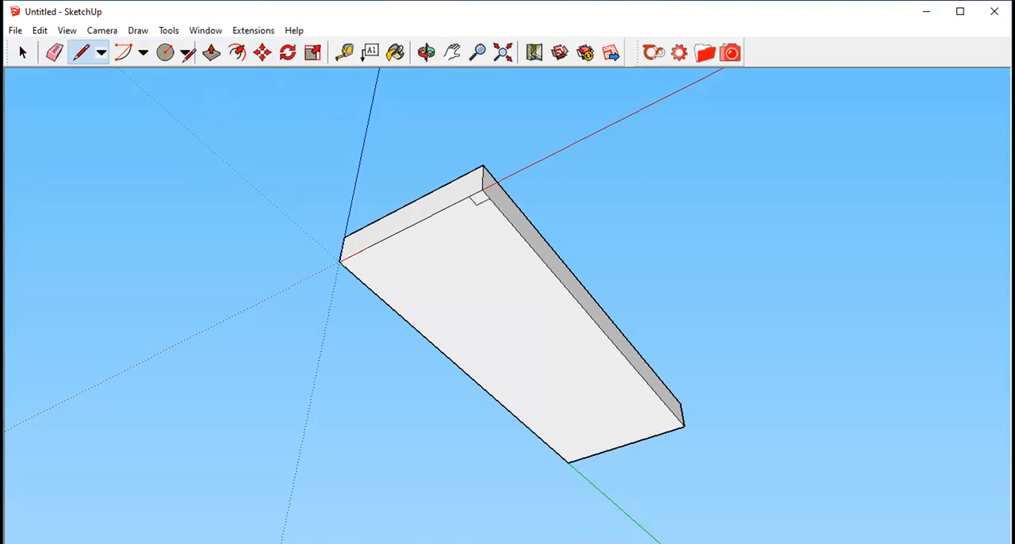
left_click(102, 52)
left_click(103, 72)
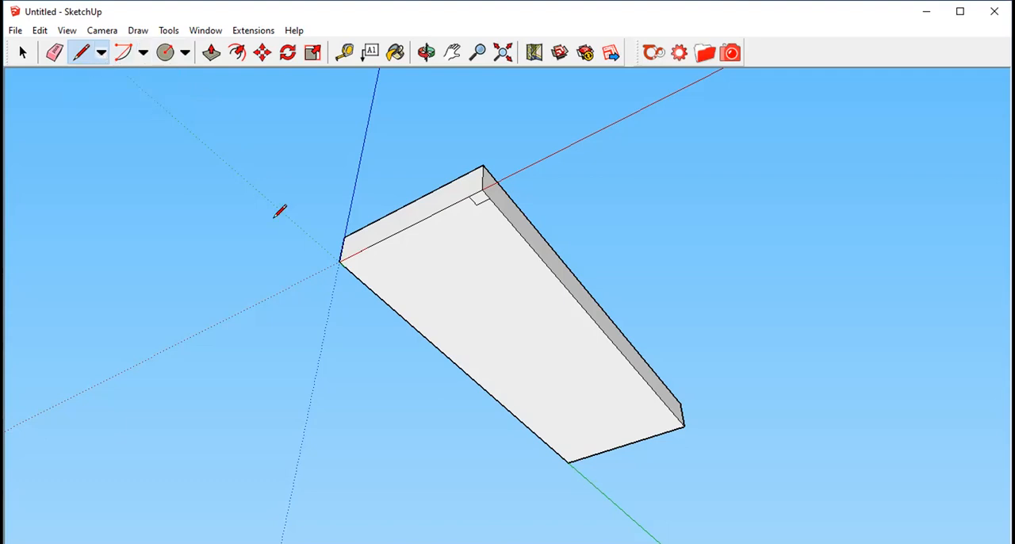
left_click(352, 255)
left_click(352, 255)
left_click(354, 249)
- Draw small leg squares on the underside at the two corners of the slab's far end
left_click(74, 52)
scroll(646, 385, "down", 2)
scroll(659, 380, "up", 5)
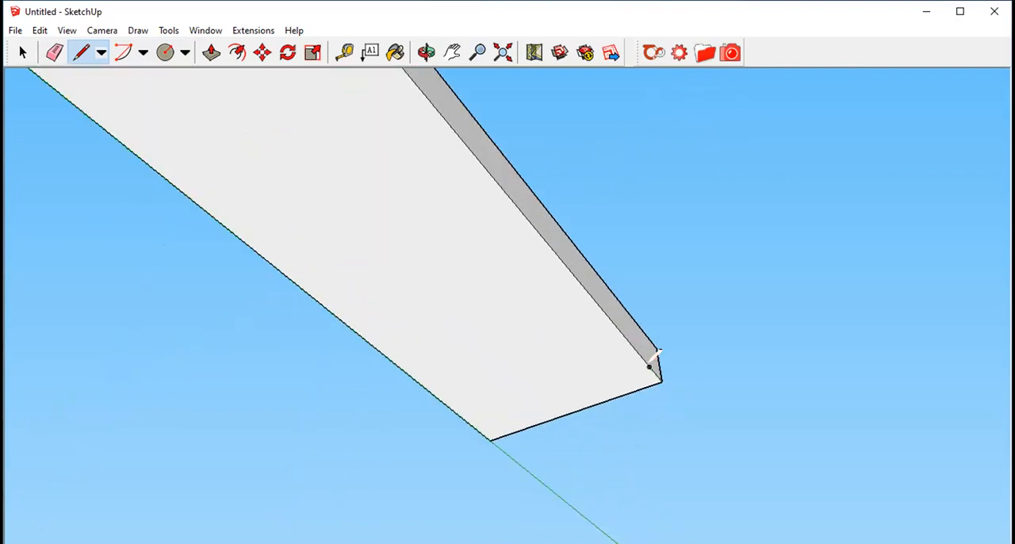
left_click(629, 374)
left_click(640, 389)
left_click(629, 375)
left_click(645, 367)
left_click(498, 420)
left_click(531, 402)
middle_click_drag(537, 396, 722, 330)
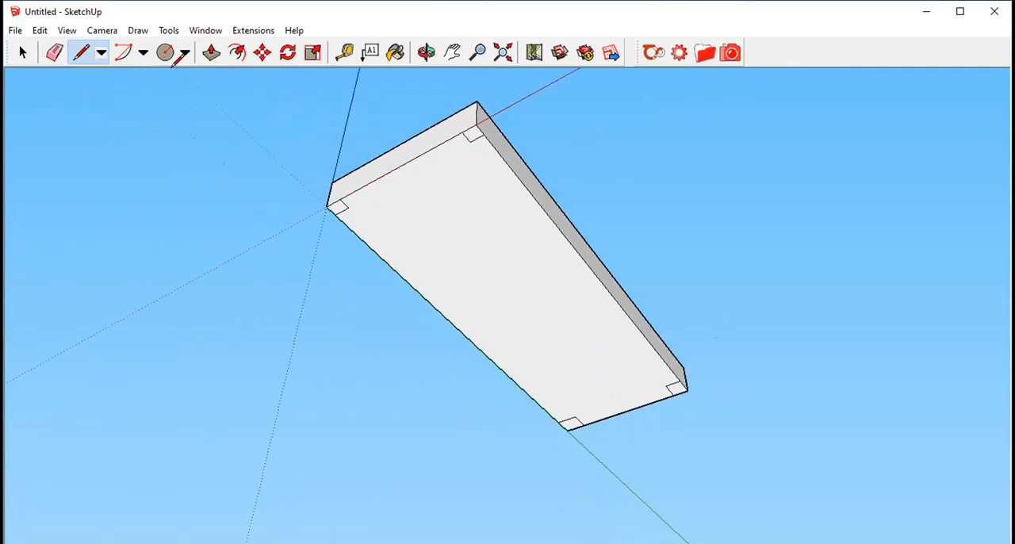
- Push/Pull the two corner squares along the red axis downward into table legs
left_click(211, 52)
left_click_drag(468, 137, 465, 159)
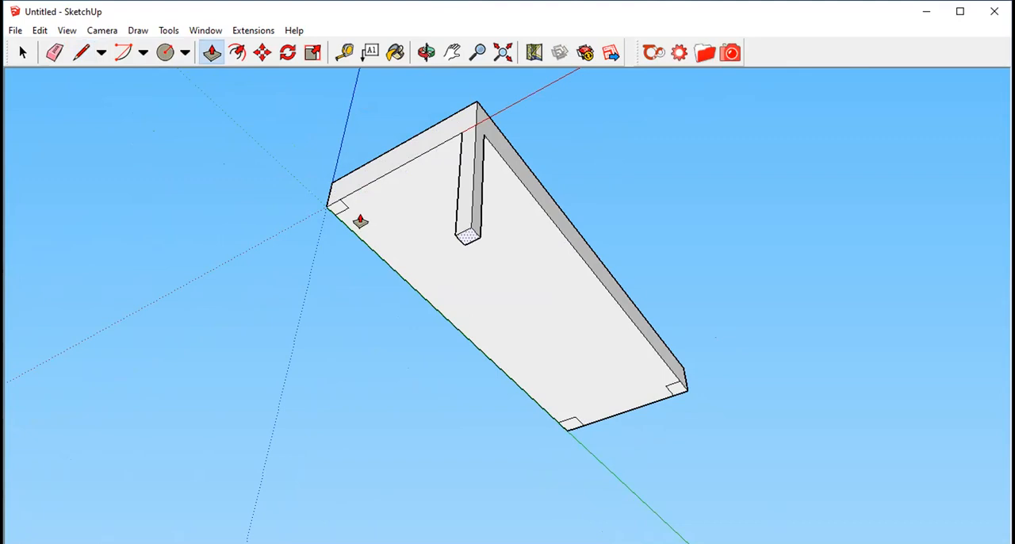
left_click(326, 265)
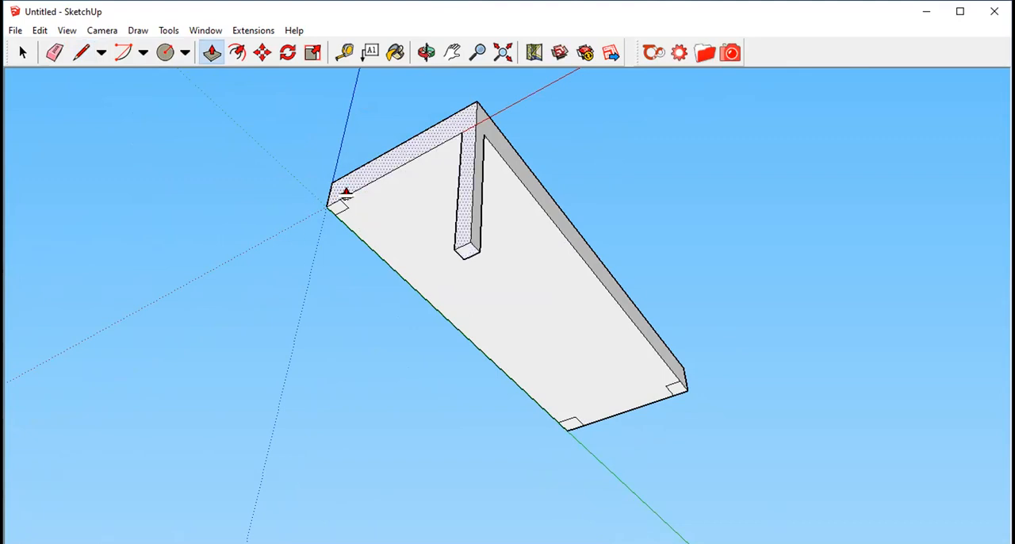
left_click(337, 208)
left_click(322, 313)
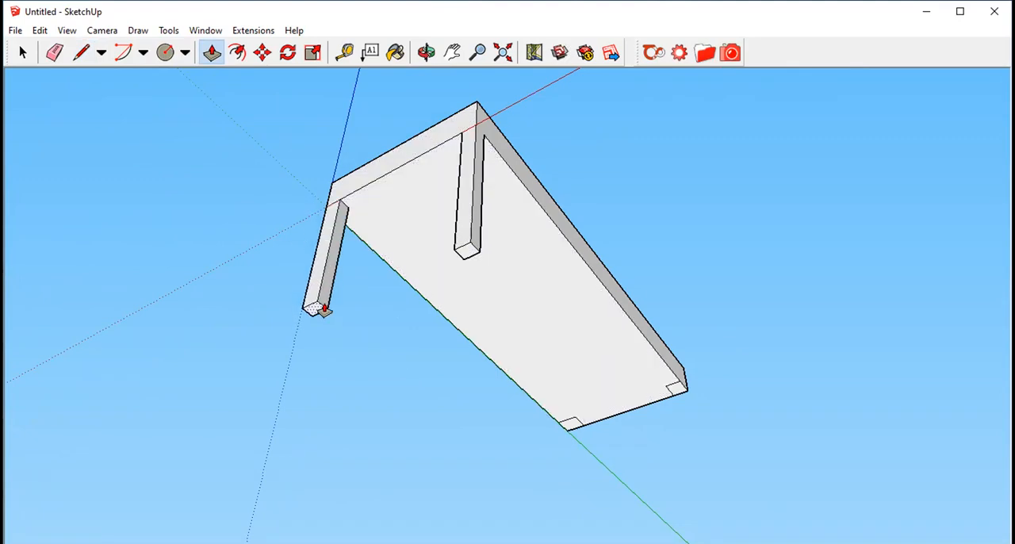
- Push/Pull the two corner squares at the slab's far end downward into table legs
scroll(292, 242, "down", 1)
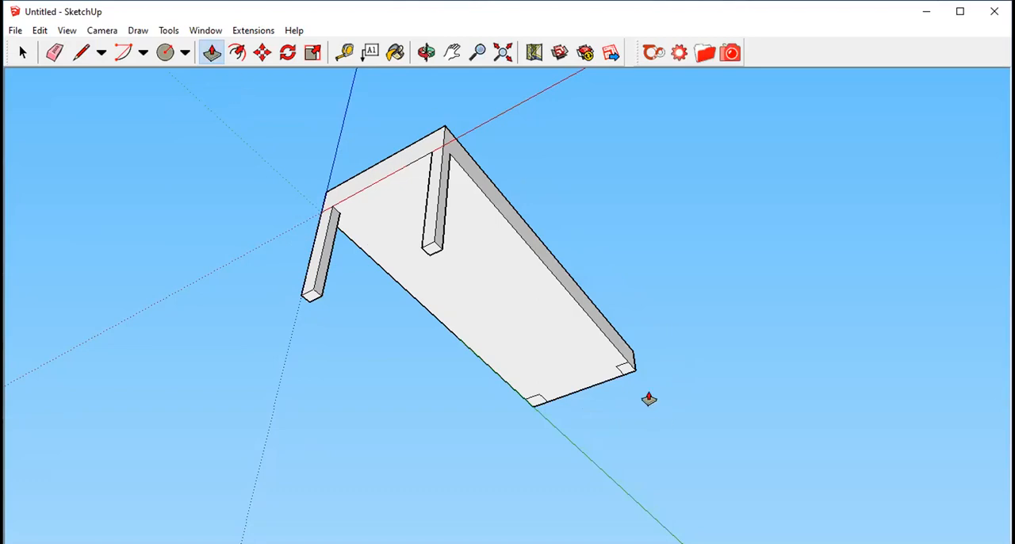
left_click(626, 370)
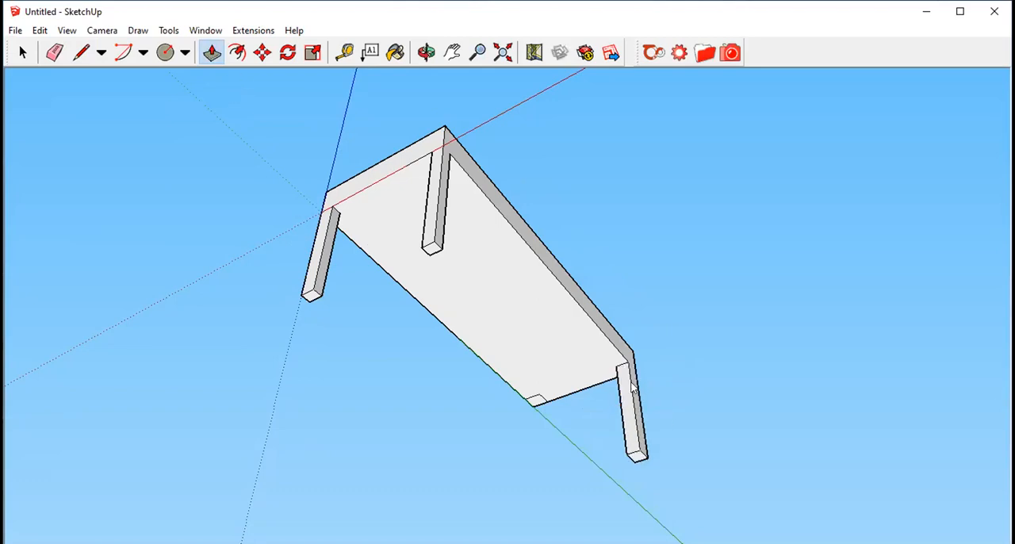
left_click(723, 268)
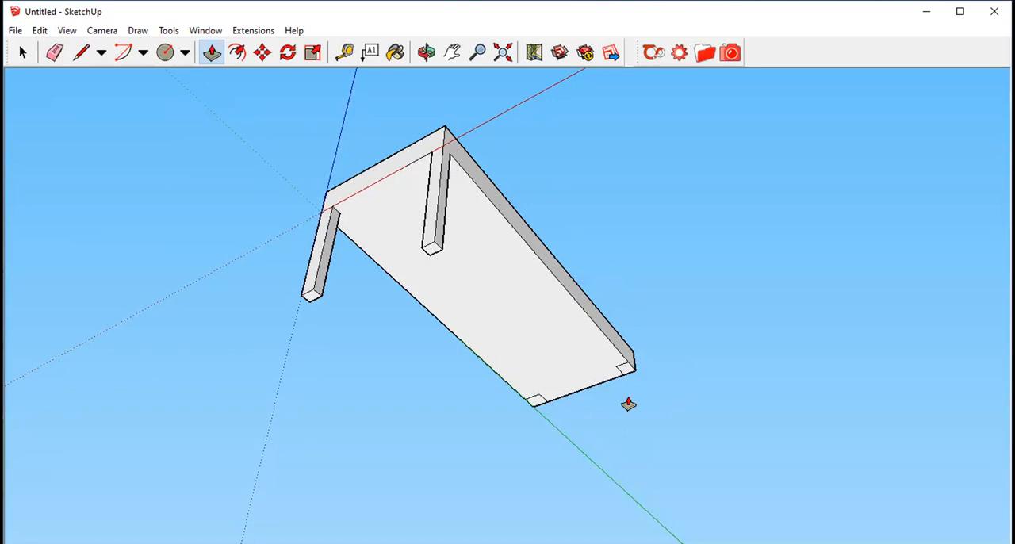
scroll(626, 401, "up", 4)
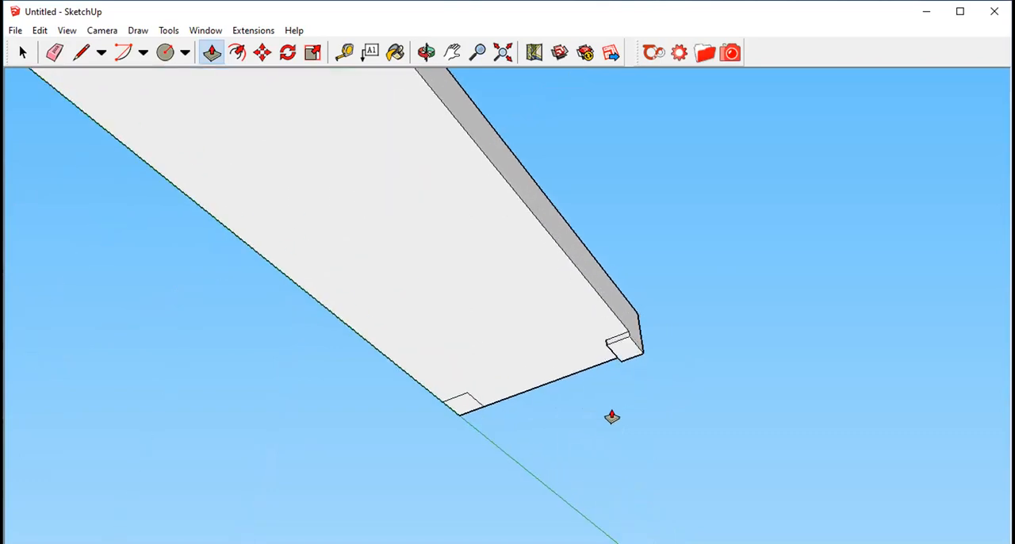
left_click(625, 349)
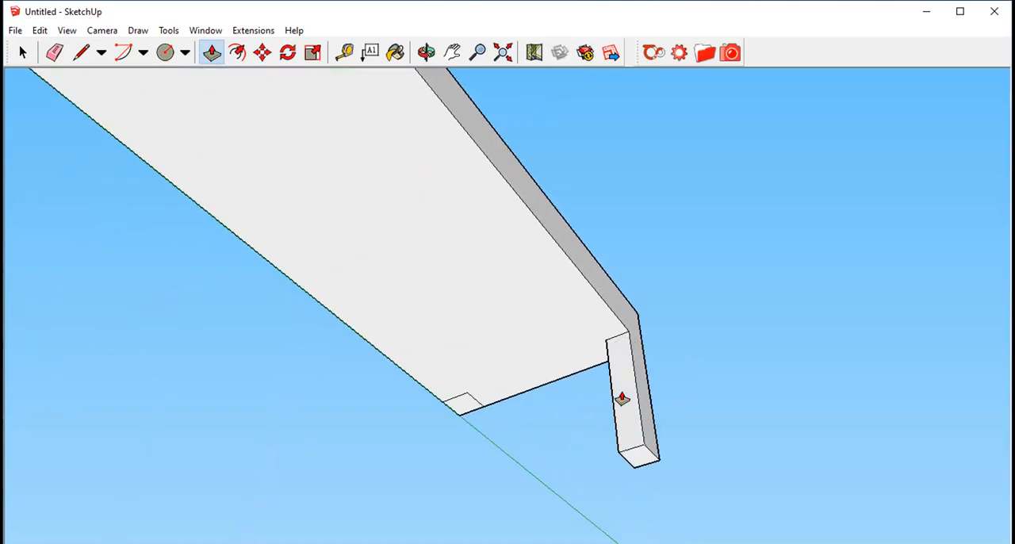
scroll(662, 273, "down", 2)
left_click(640, 409)
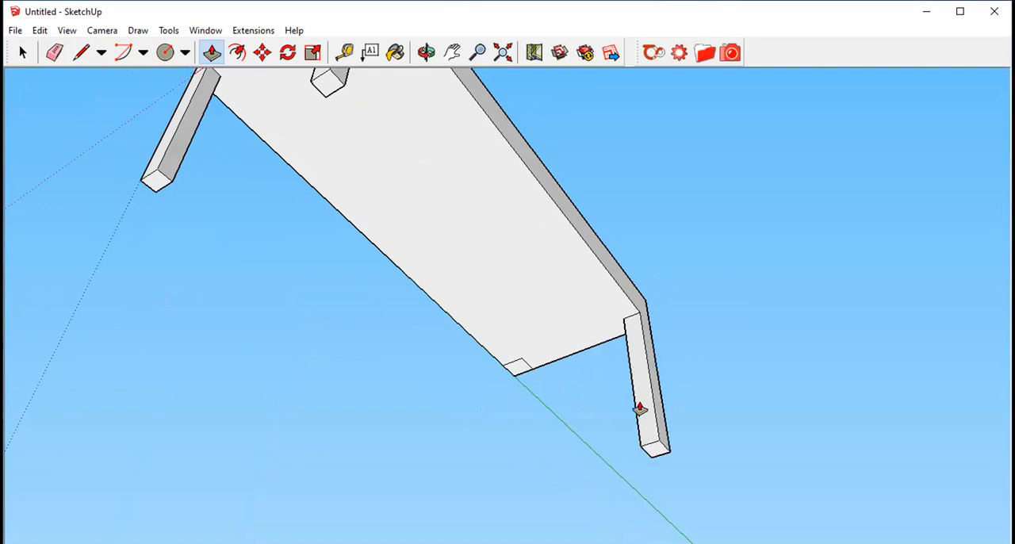
left_click(517, 368)
left_click(500, 498)
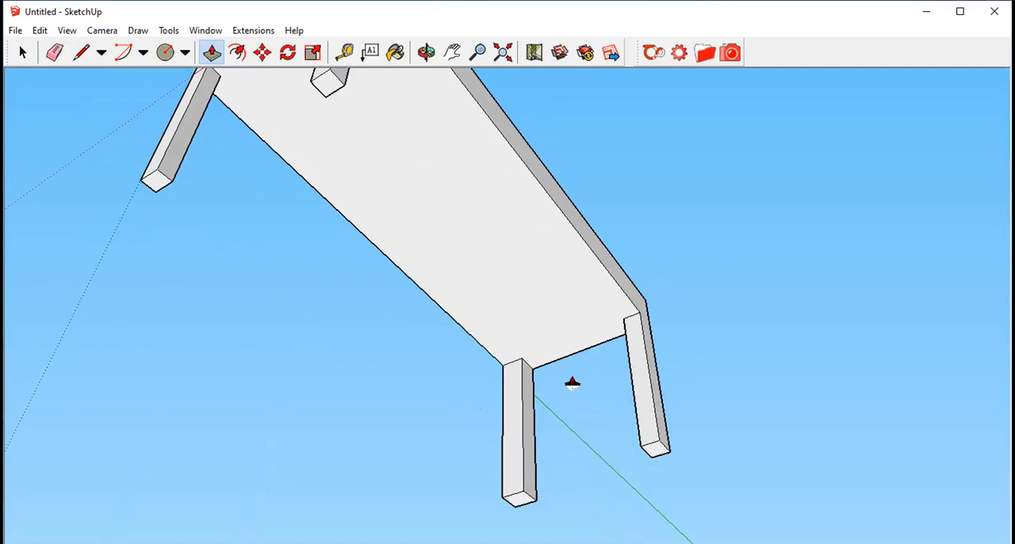
- Examine the finished four-legged table from a high angle, from directly above and from the side
scroll(573, 384, "down", 3)
left_click(426, 51)
left_click_drag(421, 127, 671, 381)
left_click_drag(661, 288, 657, 312)
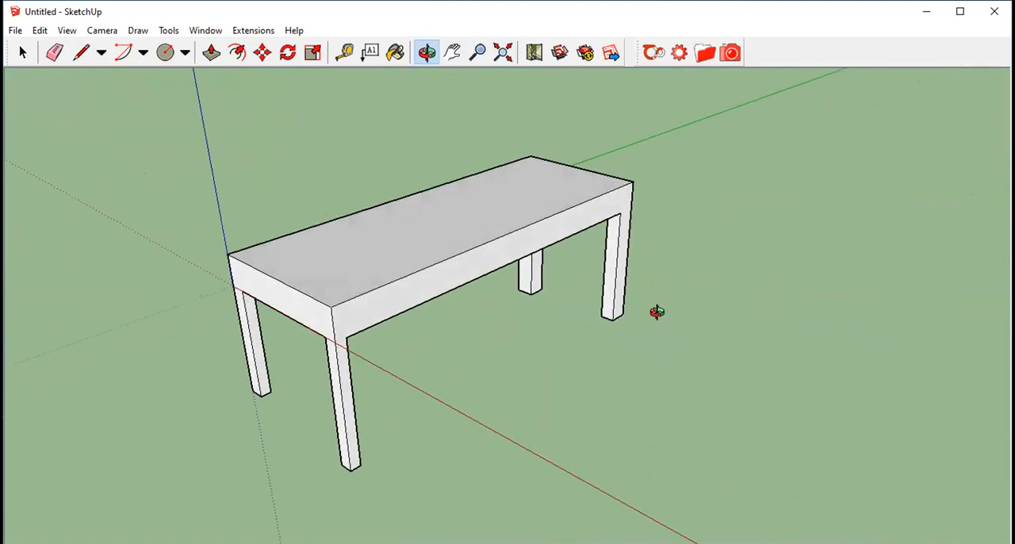
left_click(66, 31)
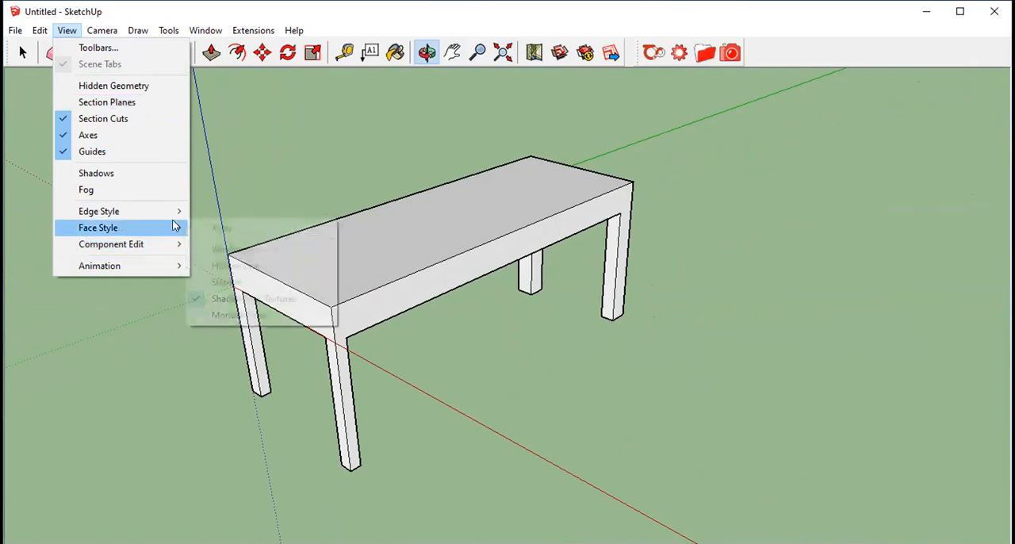
key("Escape")
key("Escape")
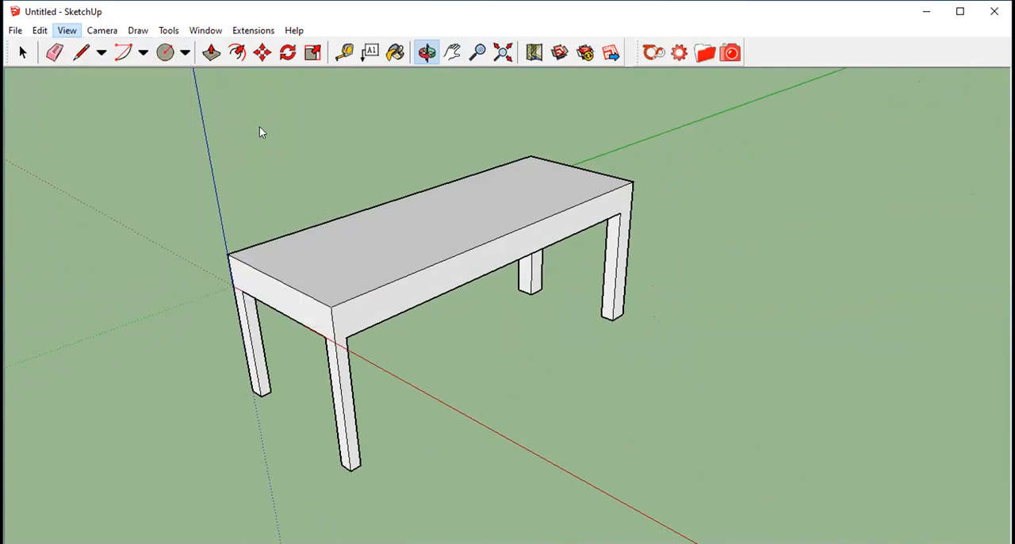
left_click(103, 30)
mouse_move(171, 33)
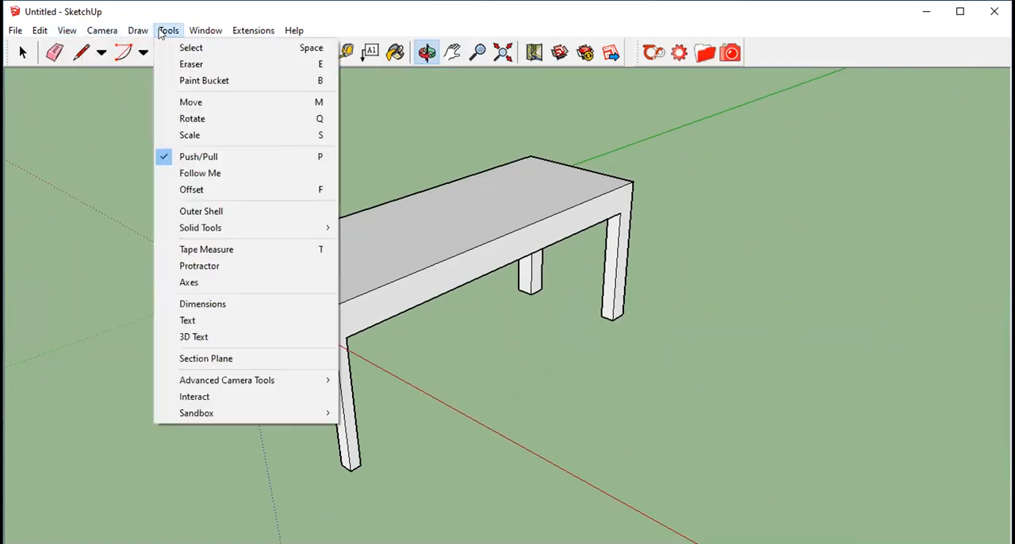
left_click(253, 30)
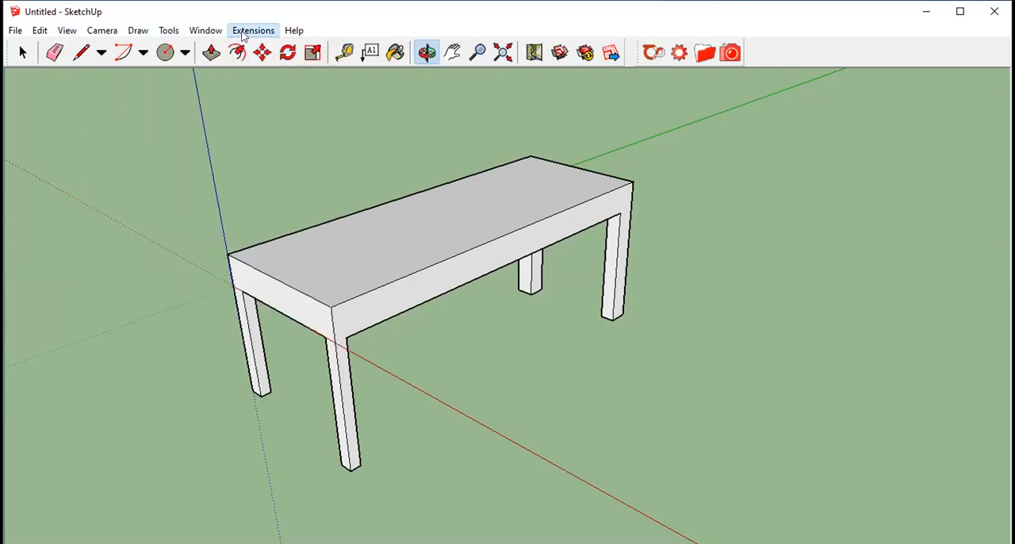
left_click(428, 52)
left_click_drag(573, 154, 453, 161)
left_click_drag(680, 306, 698, 285)
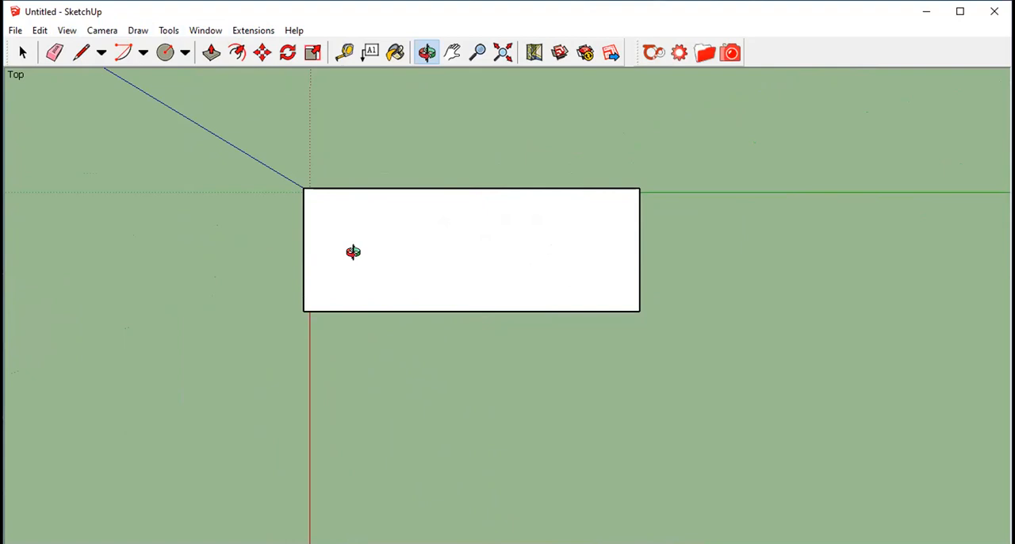
left_click_drag(353, 251, 526, 128)
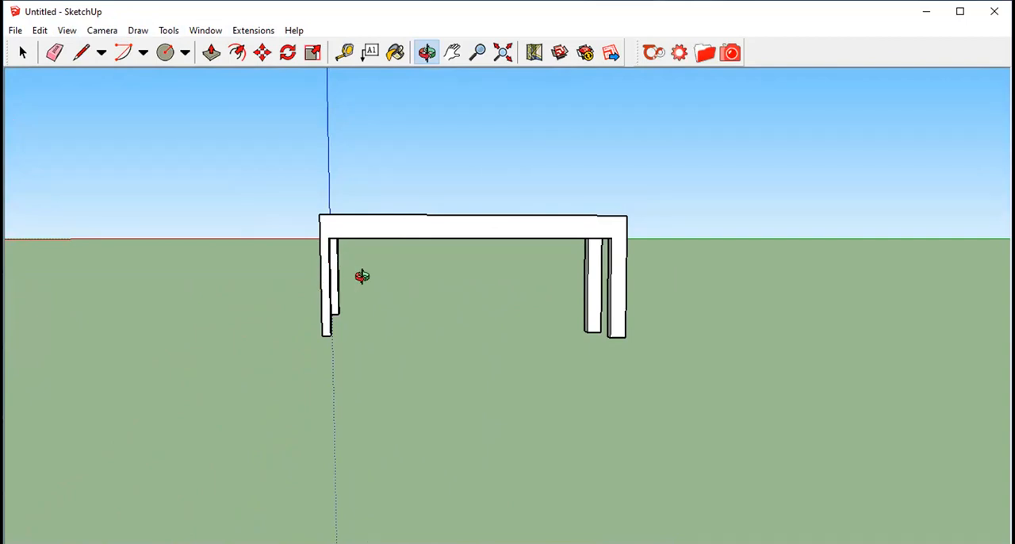
left_click_drag(326, 270, 322, 263)
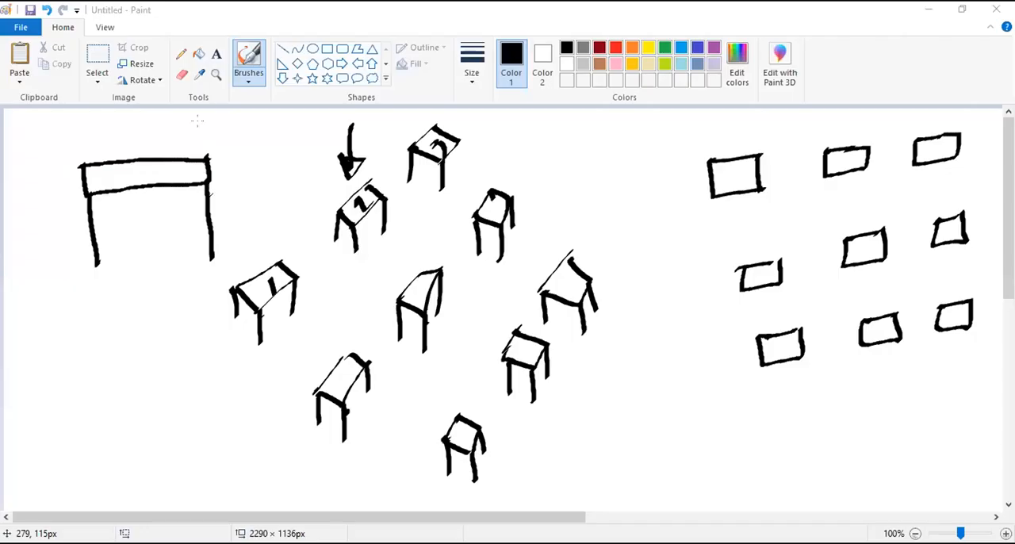
- Switch to Paint, circle the large table, and sketch a perspective table with legs below the grid of rectangles
mouse_move(141, 131)
left_mouse_down()
mouse_move(36, 179)
mouse_move(214, 300)
mouse_move(220, 158)
mouse_move(133, 129)
left_mouse_up()
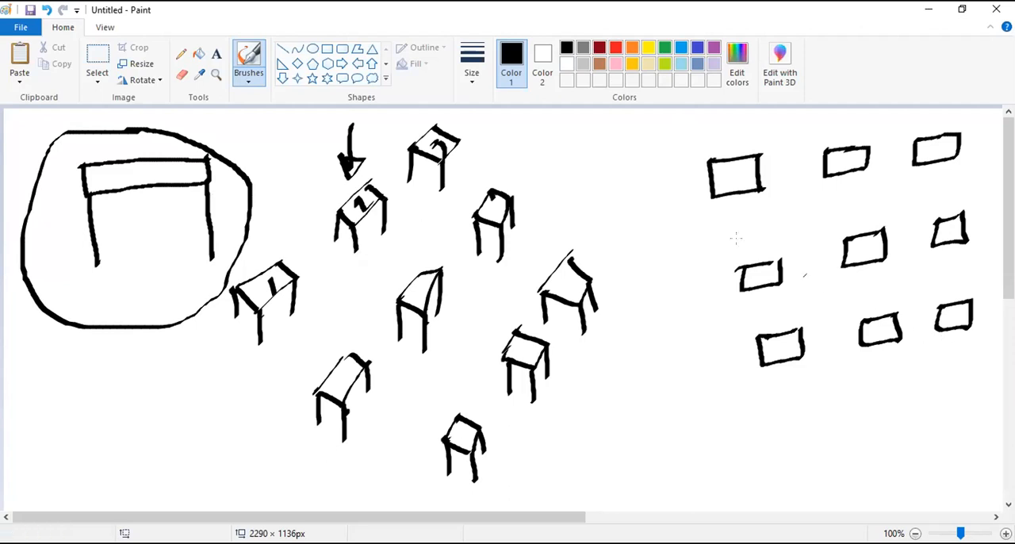
left_click(249, 81)
left_click(189, 106)
mouse_move(817, 422)
left_mouse_down()
mouse_move(862, 393)
mouse_move(819, 428)
mouse_move(863, 443)
mouse_move(863, 458)
mouse_move(853, 454)
mouse_move(863, 457)
left_mouse_up()
left_click_drag(870, 386, 890, 395)
left_click_drag(890, 396, 863, 437)
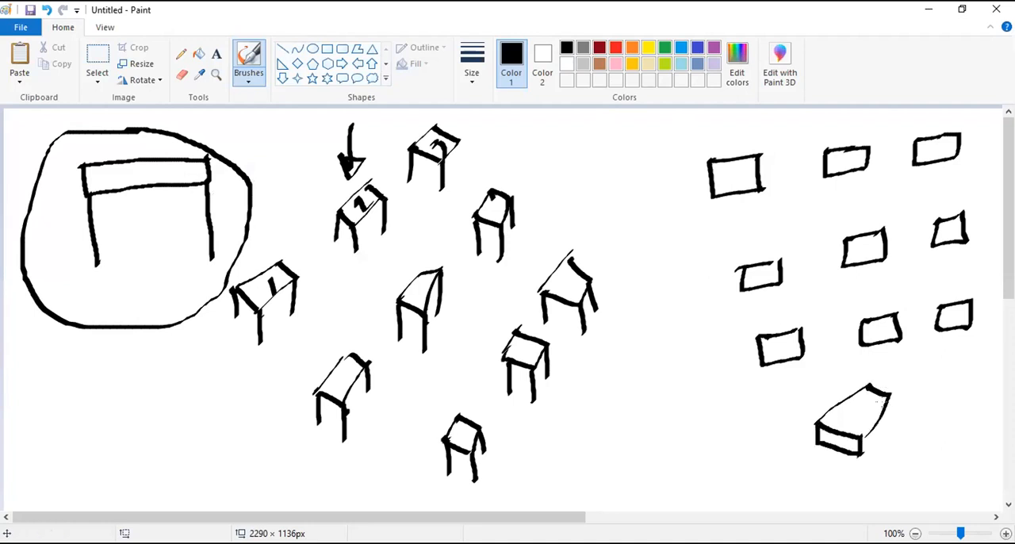
mouse_move(890, 394)
left_mouse_down()
mouse_move(859, 463)
mouse_move(860, 493)
left_mouse_up()
left_click_drag(857, 457, 858, 492)
left_click_drag(823, 448, 824, 489)
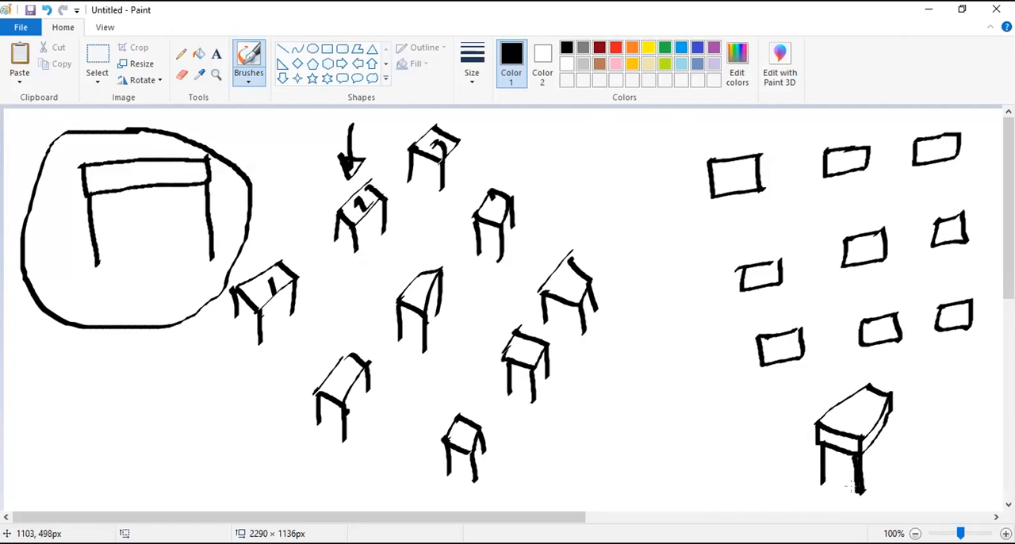
left_click_drag(887, 407, 893, 446)
- Annotate the perspective table's legs with a black arrow, black circles around legs and red strokes across the front legs
mouse_move(938, 471)
left_mouse_down()
mouse_move(893, 468)
mouse_move(914, 479)
mouse_move(904, 474)
left_mouse_up()
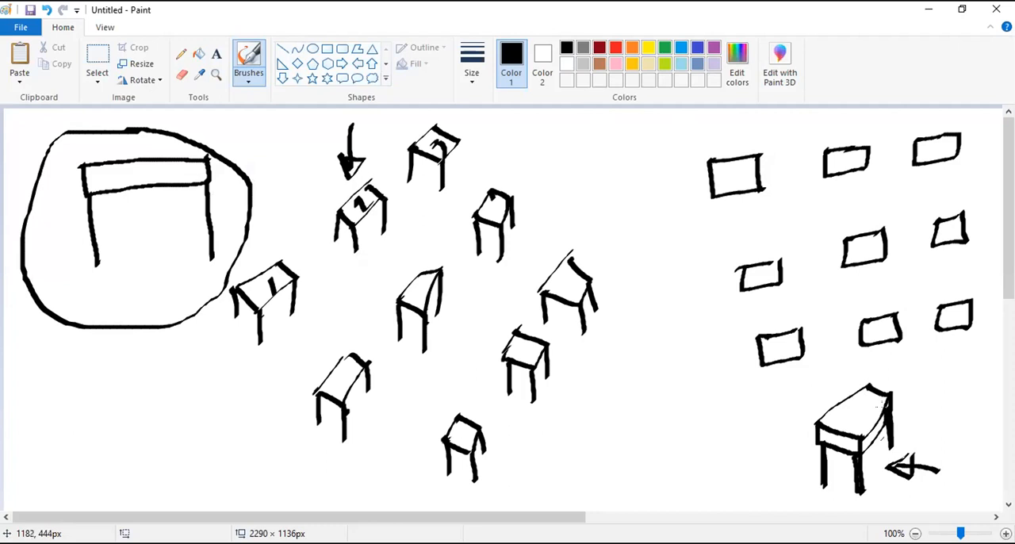
left_click_drag(879, 430, 873, 441)
mouse_move(112, 165)
left_mouse_down()
mouse_move(118, 186)
mouse_move(147, 174)
left_mouse_up()
left_click_drag(639, 236, 664, 254)
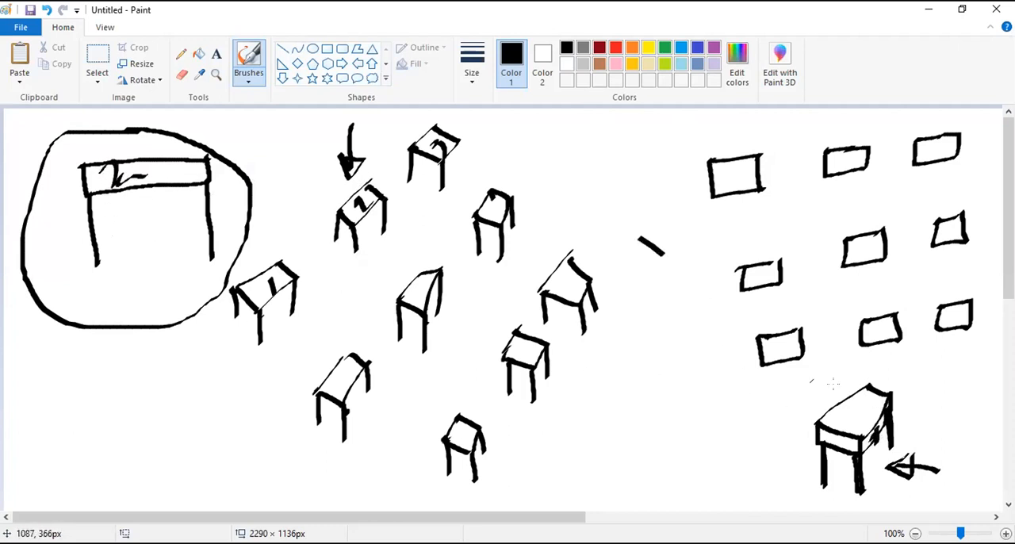
mouse_move(868, 451)
left_mouse_down()
mouse_move(850, 486)
mouse_move(869, 454)
left_mouse_up()
mouse_move(893, 411)
left_mouse_down()
mouse_move(892, 451)
mouse_move(843, 479)
mouse_move(847, 487)
left_mouse_up()
left_click(616, 48)
mouse_move(832, 454)
left_mouse_down()
mouse_move(809, 464)
mouse_move(817, 477)
left_mouse_up()
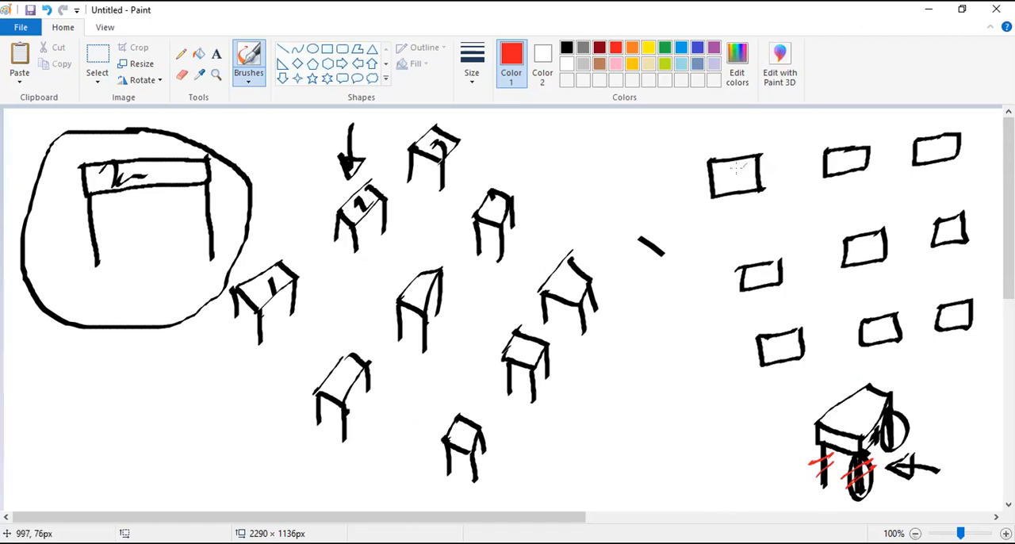
- Draw red lines through the grid's top row and first two columns, and circle the first rectangle in red
left_click_drag(734, 175, 742, 175)
left_click_drag(850, 159, 855, 162)
left_click_drag(736, 174, 927, 142)
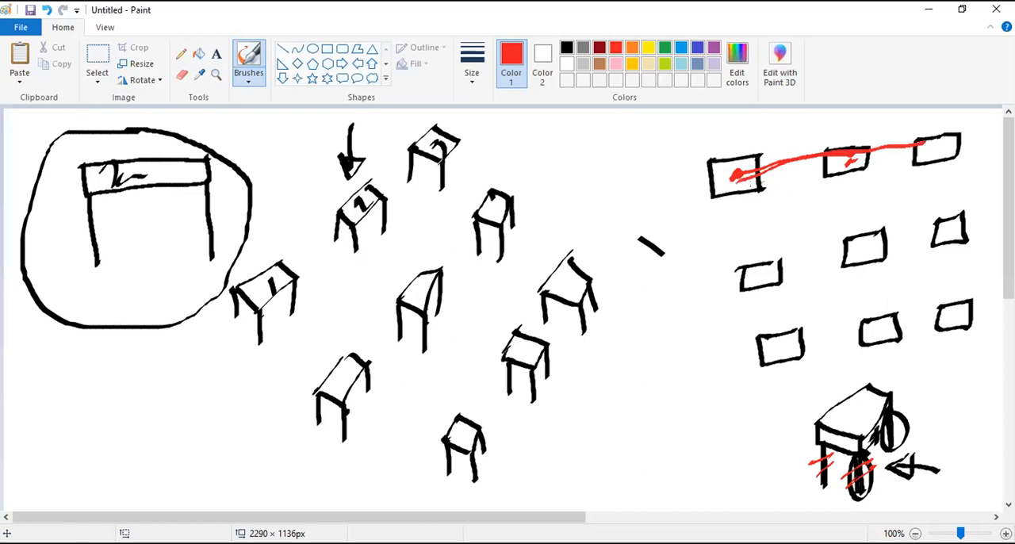
left_click_drag(738, 176, 776, 327)
left_click_drag(852, 159, 873, 312)
mouse_move(745, 151)
left_mouse_down()
mouse_move(744, 193)
mouse_move(754, 148)
left_mouse_up()
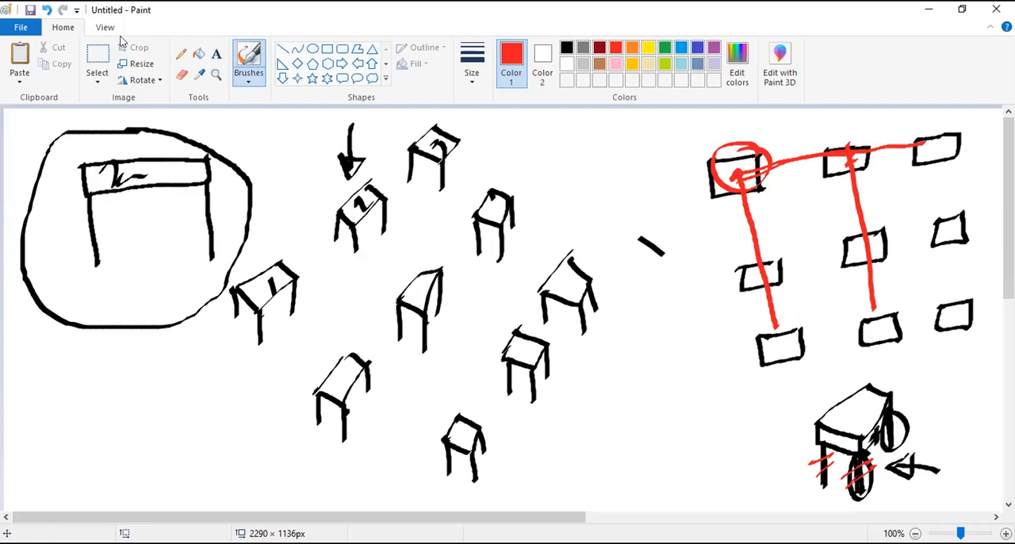
- Clear the entire sketch by cutting rectangular selections until the visible canvas is blank
left_click(97, 75)
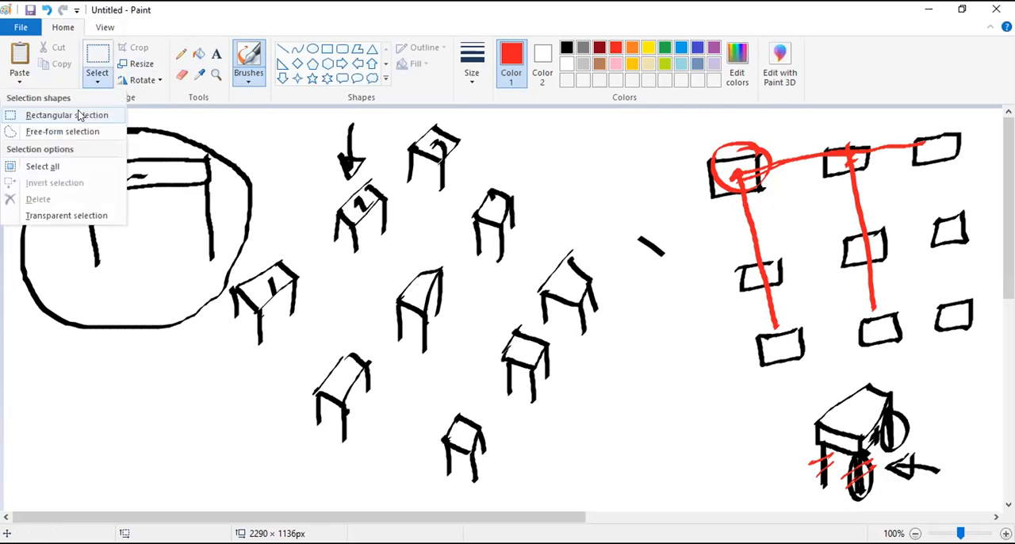
left_click(27, 113)
mouse_move(31, 119)
left_mouse_down()
mouse_move(101, 169)
mouse_move(571, 401)
mouse_move(880, 498)
mouse_move(991, 493)
mouse_move(980, 491)
left_mouse_up()
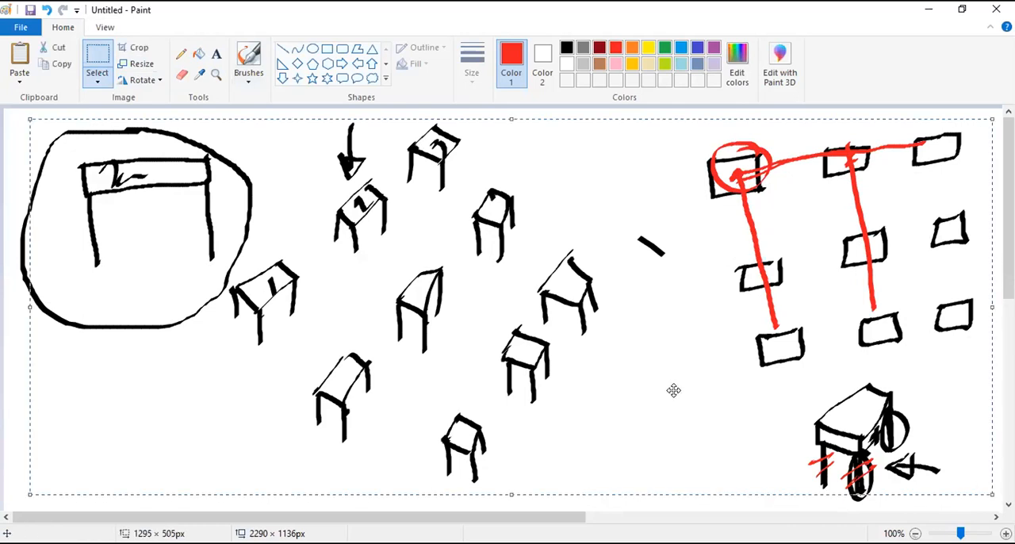
right_click(368, 314)
left_click(399, 320)
left_click_drag(111, 389, 6, 169)
right_click(22, 228)
left_click(56, 240)
mouse_move(902, 509)
left_mouse_down()
mouse_move(805, 471)
mouse_move(803, 460)
left_mouse_up()
right_click(846, 485)
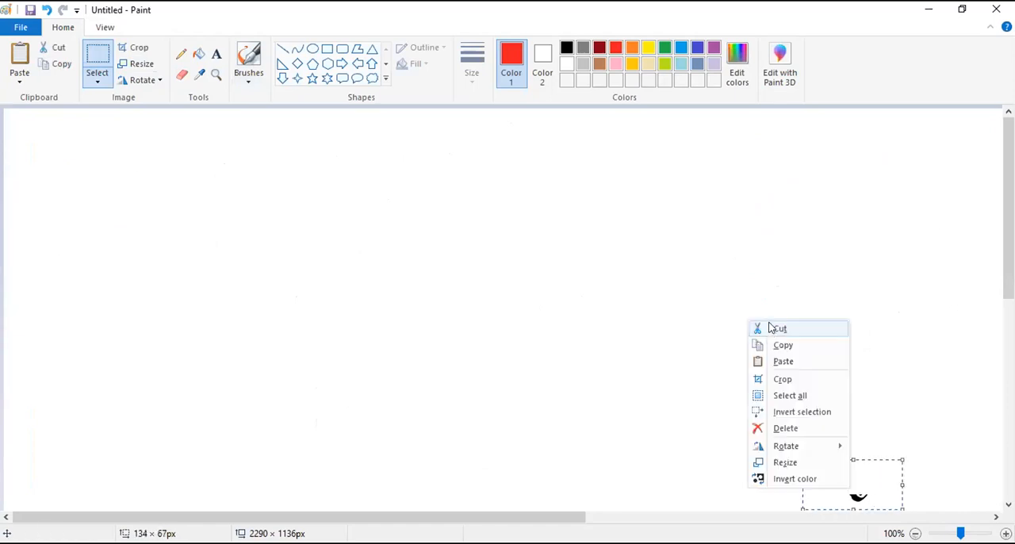
left_click(770, 327)
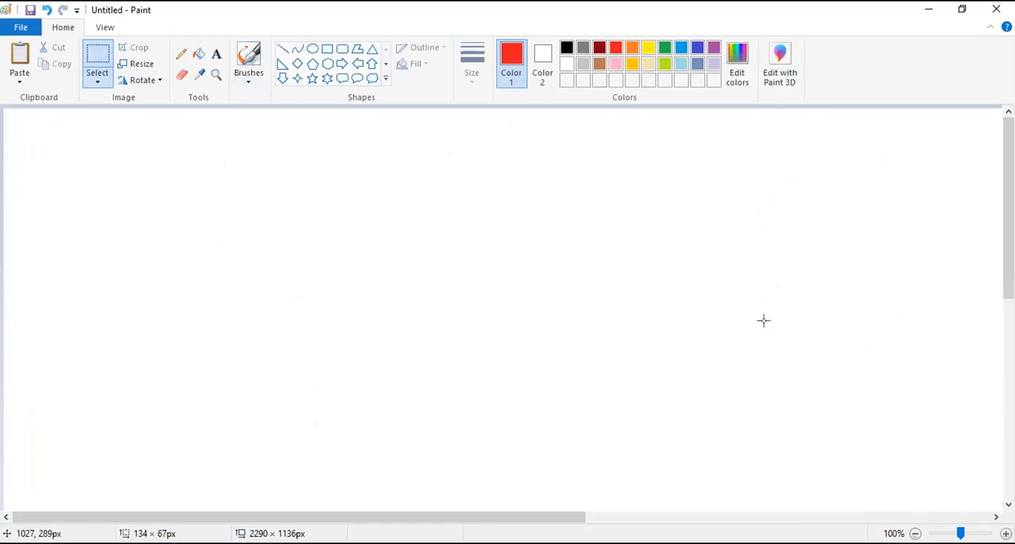
- Brush eight red rectangles arranged radially in a ring around an empty centre
left_click(248, 81)
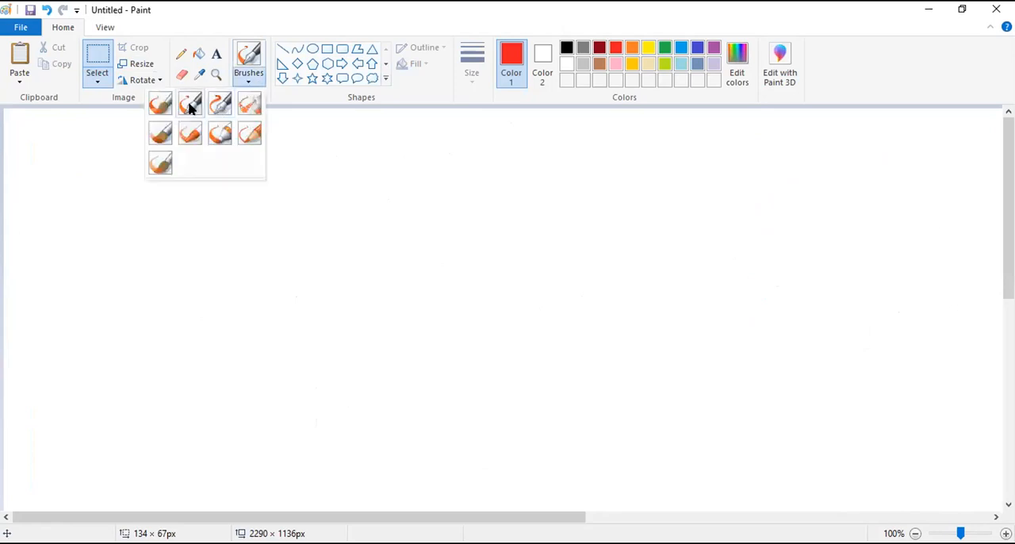
left_click(192, 106)
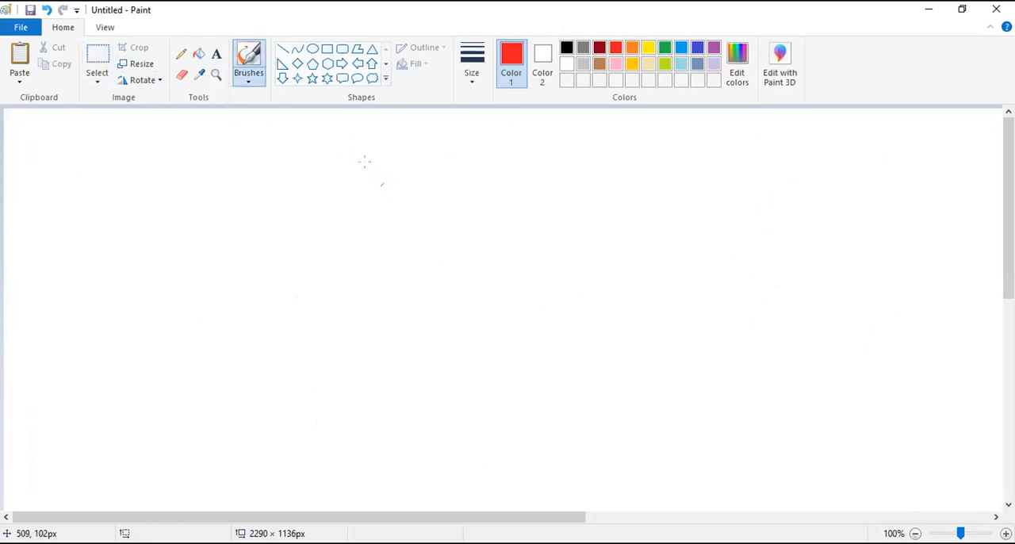
mouse_move(308, 266)
left_mouse_down()
mouse_move(308, 302)
mouse_move(341, 269)
mouse_move(391, 264)
left_mouse_up()
left_click_drag(308, 303, 395, 270)
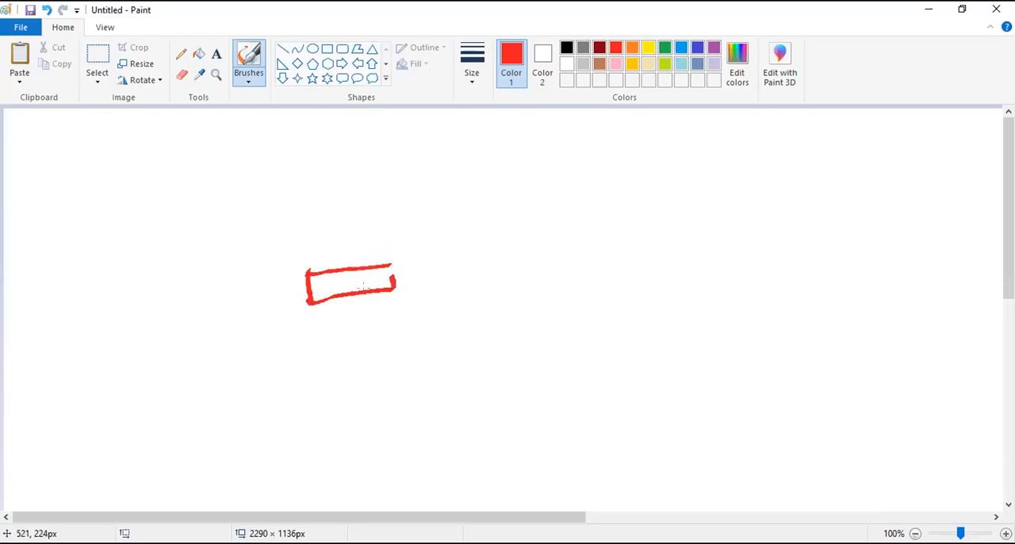
mouse_move(325, 191)
left_mouse_down()
mouse_move(393, 224)
mouse_move(338, 171)
mouse_move(403, 207)
mouse_move(400, 223)
left_mouse_up()
mouse_move(441, 135)
left_mouse_down()
mouse_move(446, 198)
mouse_move(476, 182)
mouse_move(446, 200)
left_mouse_up()
mouse_move(517, 208)
left_mouse_down()
mouse_move(584, 143)
mouse_move(532, 223)
mouse_move(588, 170)
mouse_move(577, 149)
left_mouse_up()
mouse_move(548, 247)
left_mouse_down()
mouse_move(617, 241)
mouse_move(540, 249)
mouse_move(617, 270)
mouse_move(619, 243)
left_mouse_up()
mouse_move(552, 311)
left_mouse_down()
mouse_move(538, 332)
mouse_move(606, 371)
left_mouse_up()
mouse_move(555, 308)
left_mouse_down()
mouse_move(612, 356)
mouse_move(596, 372)
left_mouse_up()
left_click_drag(495, 363, 487, 378)
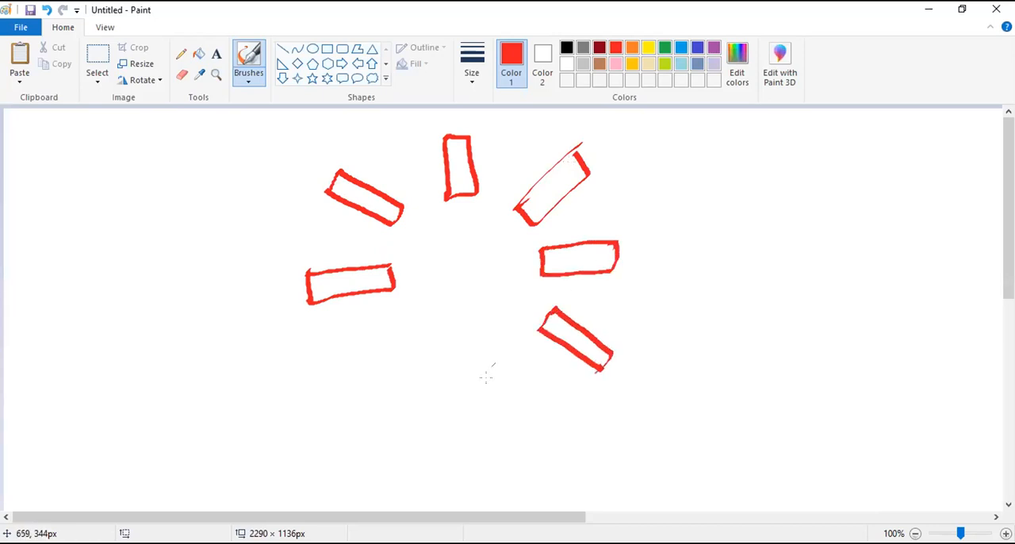
mouse_move(469, 341)
left_mouse_down()
mouse_move(468, 370)
mouse_move(497, 401)
mouse_move(489, 339)
mouse_move(497, 403)
left_mouse_up()
mouse_move(415, 329)
left_mouse_down()
mouse_move(358, 371)
mouse_move(397, 388)
mouse_move(412, 331)
left_mouse_up()
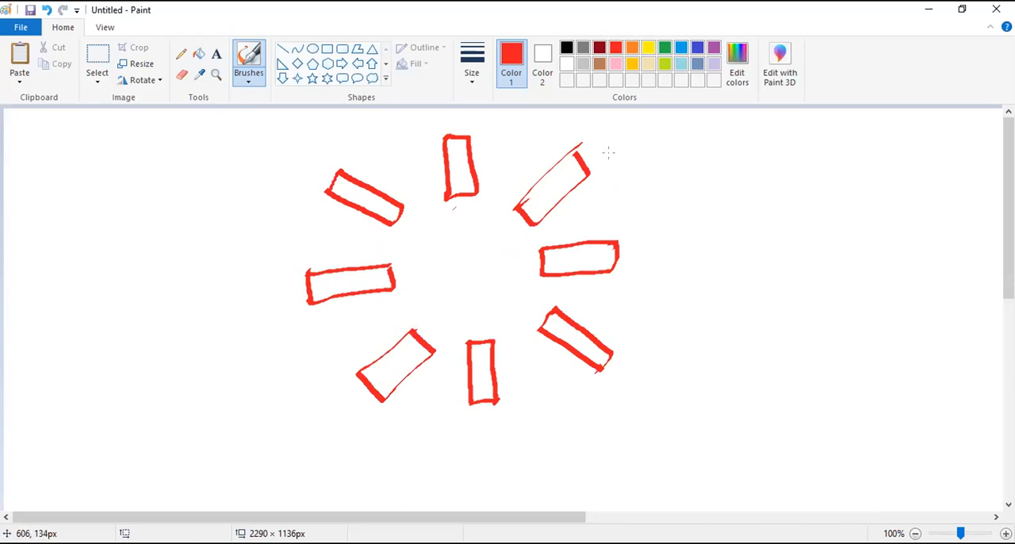
- Write the red caption "Polar Array" beside the ring and mark the ring's centre with a short stroke
mouse_move(717, 213)
left_mouse_down()
mouse_move(730, 248)
mouse_move(726, 220)
mouse_move(814, 183)
left_mouse_up()
mouse_move(773, 266)
left_mouse_down()
mouse_move(791, 292)
mouse_move(833, 238)
mouse_move(871, 243)
left_mouse_up()
left_click_drag(462, 274, 466, 269)
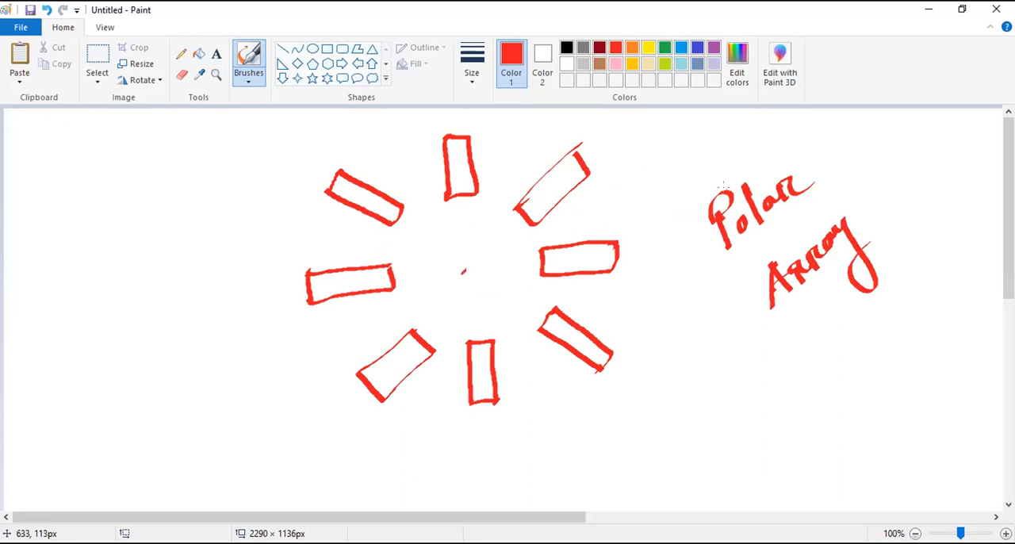
- Draw a black circle inside the ring of rectangles and write 360° in it
left_click(568, 48)
mouse_move(465, 200)
left_mouse_down()
mouse_move(405, 235)
mouse_move(399, 305)
mouse_move(473, 343)
mouse_move(534, 319)
mouse_move(532, 231)
mouse_move(444, 202)
left_mouse_up()
left_click_drag(449, 265, 450, 295)
mouse_move(477, 256)
left_mouse_down()
mouse_move(476, 276)
mouse_move(495, 255)
left_mouse_up()
left_click_drag(489, 226, 489, 228)
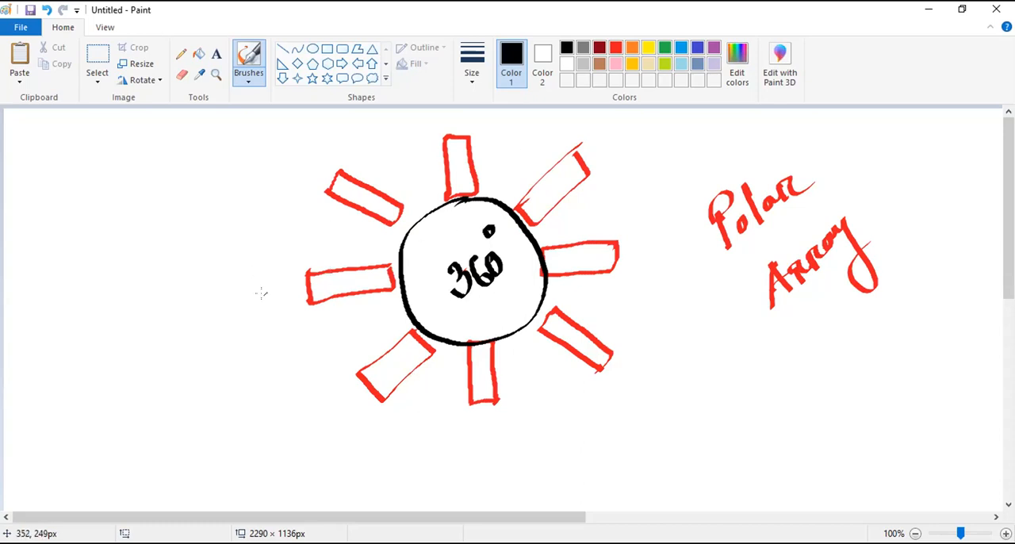
- Label the ring's leftmost rectangle 2" high and 4" long in black, and shade it with hatching
left_click_drag(270, 291, 283, 315)
left_click_drag(280, 273, 285, 288)
mouse_move(332, 231)
left_mouse_down()
mouse_move(332, 247)
mouse_move(348, 252)
left_mouse_up()
mouse_move(346, 229)
left_mouse_down()
mouse_move(344, 268)
mouse_move(353, 238)
left_mouse_up()
left_click_drag(363, 222, 361, 237)
mouse_move(306, 273)
left_mouse_down()
mouse_move(390, 263)
mouse_move(309, 283)
mouse_move(309, 304)
mouse_move(327, 277)
mouse_move(373, 269)
left_mouse_up()
mouse_move(366, 287)
left_mouse_down()
mouse_move(386, 270)
mouse_move(379, 283)
left_mouse_up()
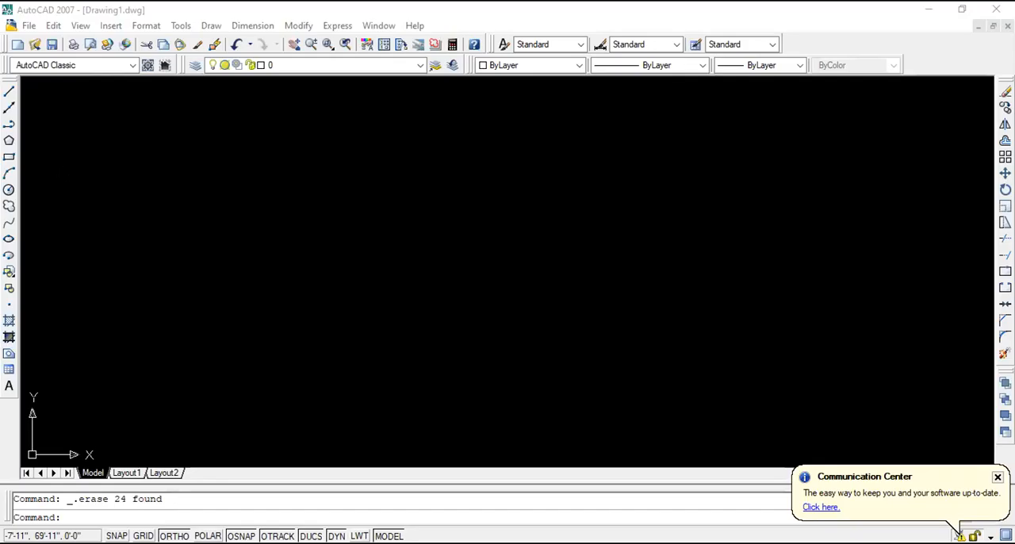
- Switch to AutoCAD and draw a rectangle 4 units long and 2 units high
left_click(9, 156)
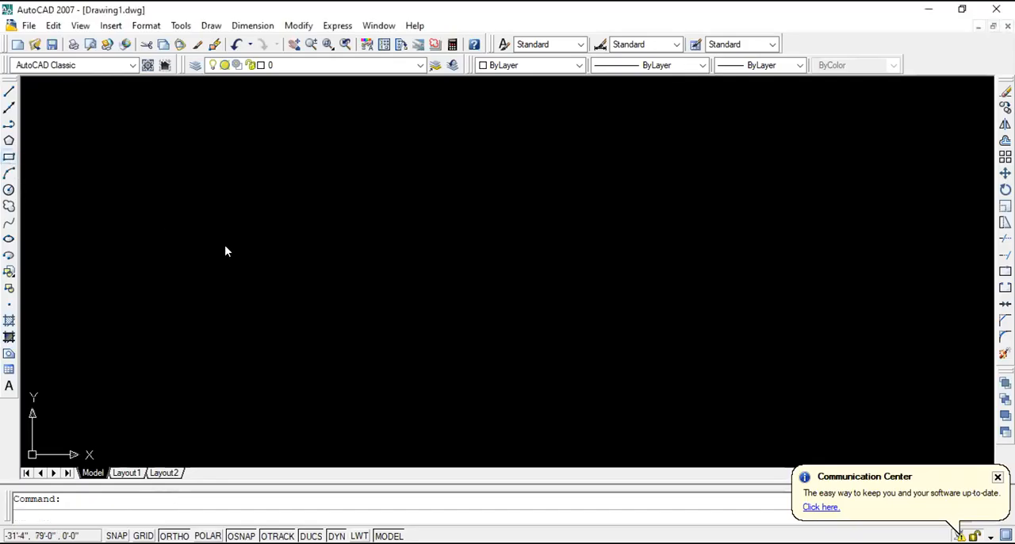
left_click(227, 248)
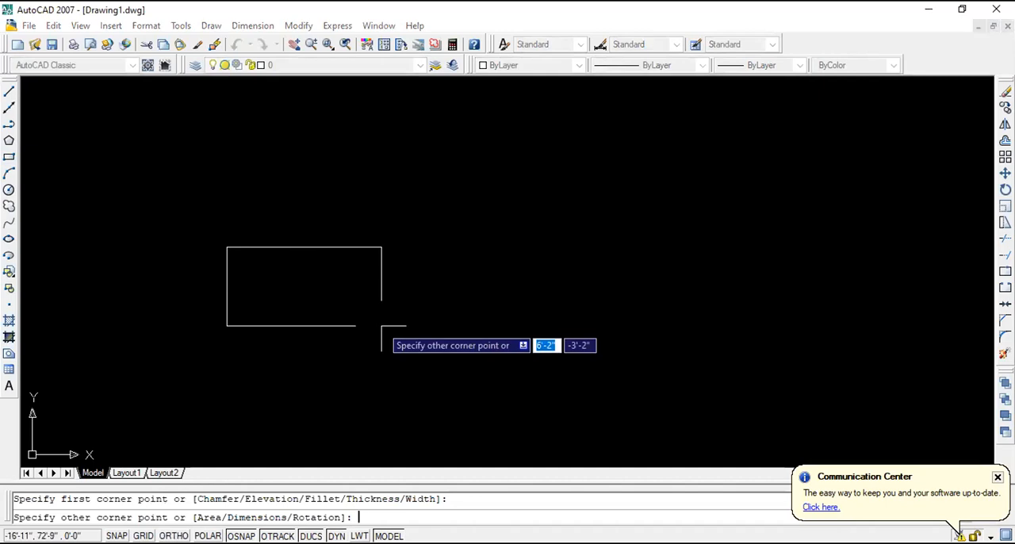
type("4")
key("Tab")
type("2")
key("Return")
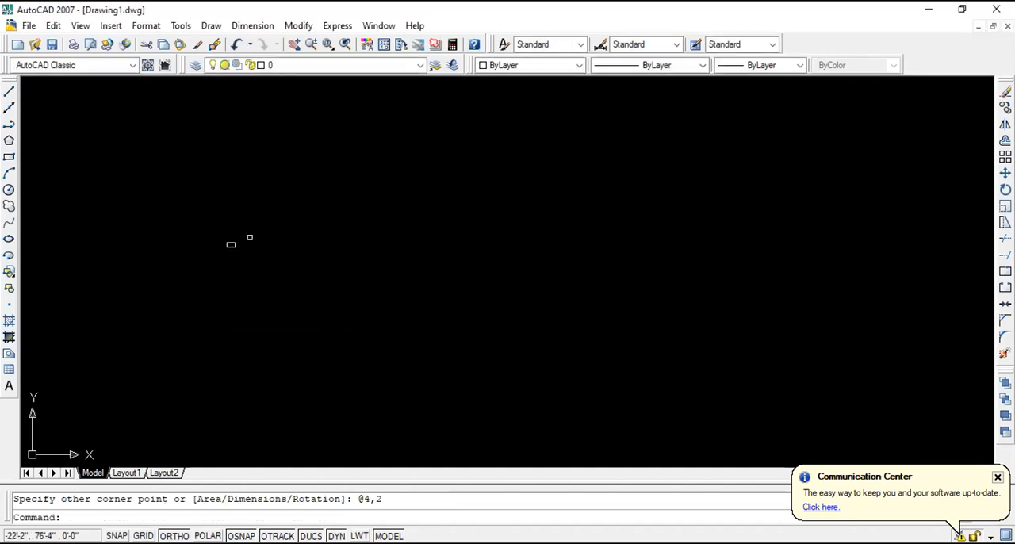
scroll(219, 229, "up", 5)
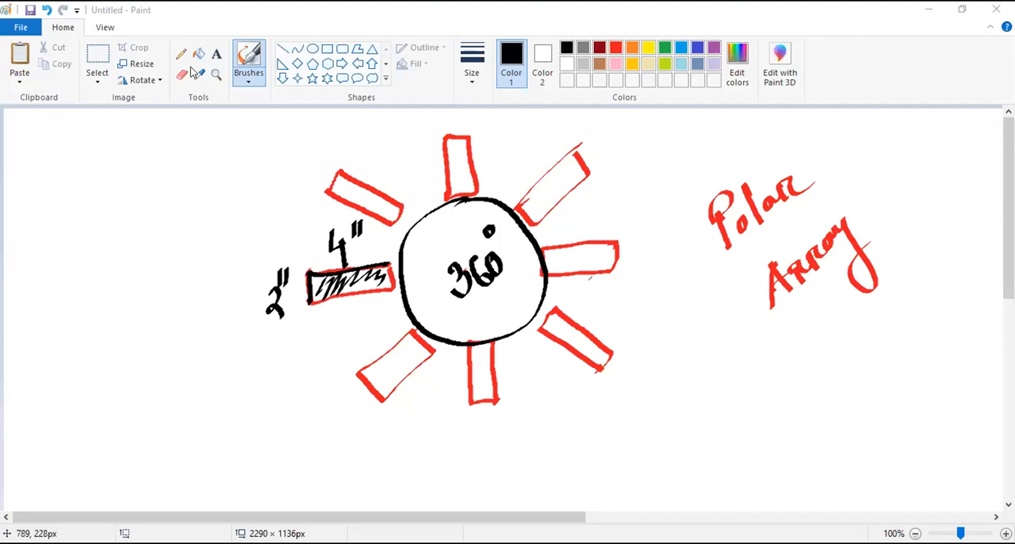
- Return to Paint and number the ring's rectangles consecutively clockwise, starting with 1 at the shaded one
left_click_drag(357, 288, 370, 317)
mouse_move(363, 183)
left_mouse_down()
mouse_move(369, 196)
mouse_move(388, 192)
left_mouse_up()
left_click_drag(446, 145, 460, 166)
left_click_drag(568, 143, 582, 162)
left_click_drag(578, 151, 581, 190)
mouse_move(595, 256)
left_mouse_down()
mouse_move(587, 274)
mouse_move(608, 233)
left_mouse_up()
left_click_drag(578, 339, 585, 367)
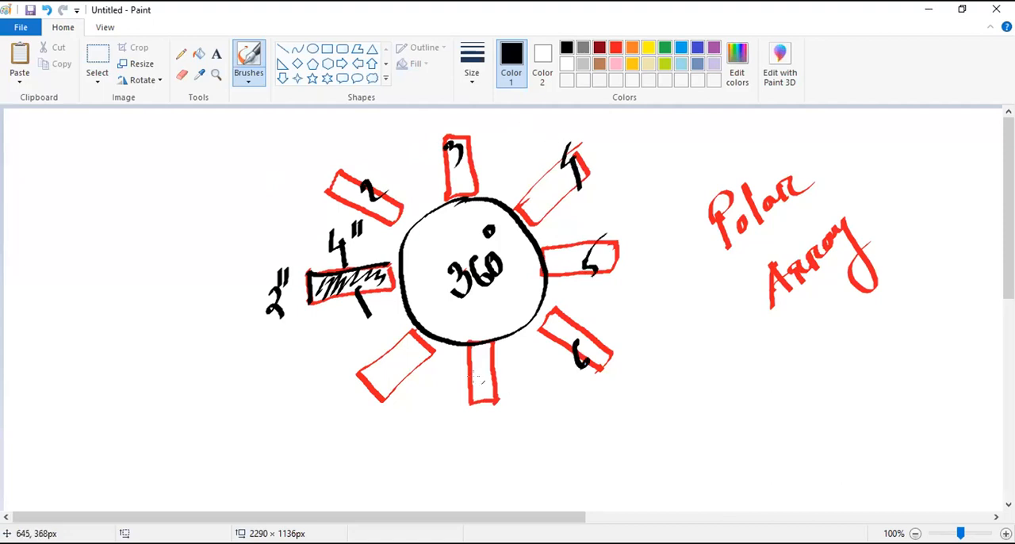
left_click_drag(467, 378, 487, 362)
left_click_drag(509, 365, 493, 400)
mouse_move(391, 365)
left_mouse_down()
mouse_move(373, 382)
mouse_move(401, 410)
left_mouse_up()
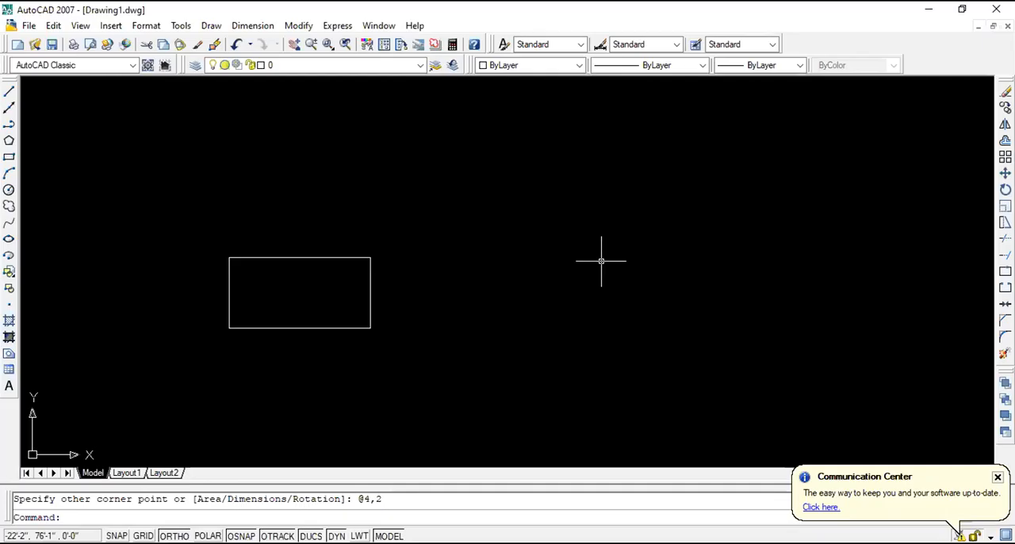
scroll(514, 274, "down", 8)
scroll(513, 294, "up", 4)
scroll(413, 287, "down", 4)
scroll(477, 286, "up", 3)
scroll(476, 286, "down", 2)
scroll(477, 285, "up", 4)
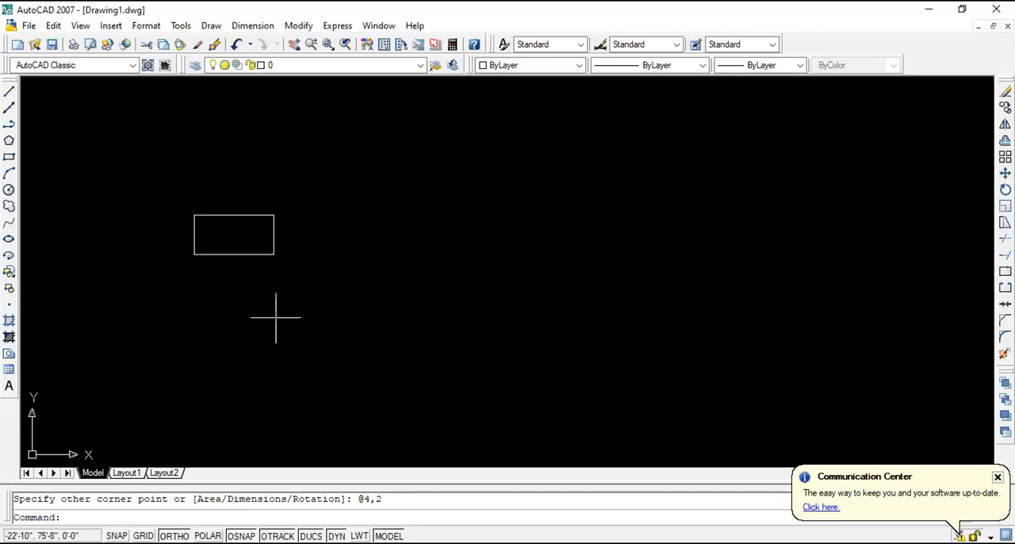
- Draw a circle with a 5' radius, centred to the right of the rectangle
left_click(9, 190)
left_click(446, 232)
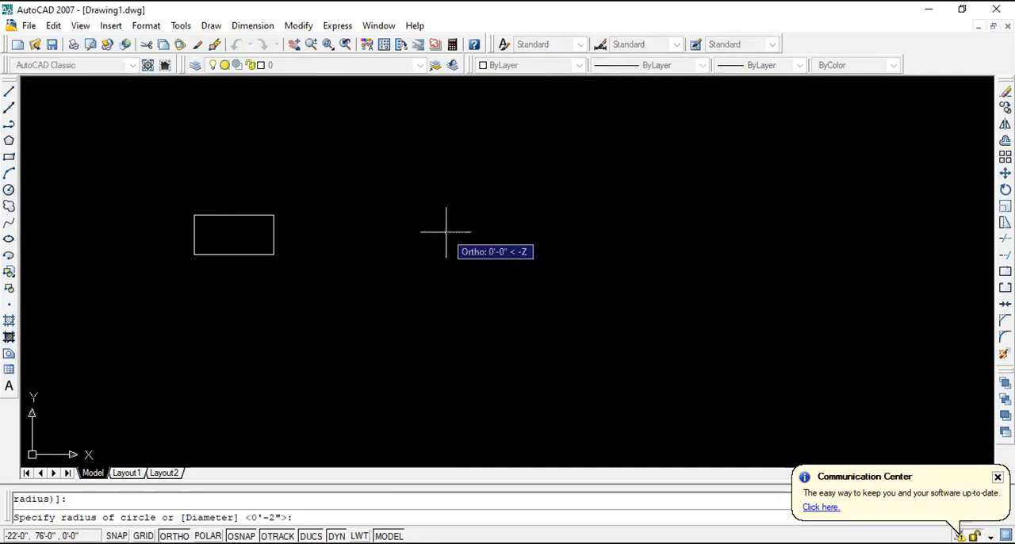
scroll(670, 339, "down", 2)
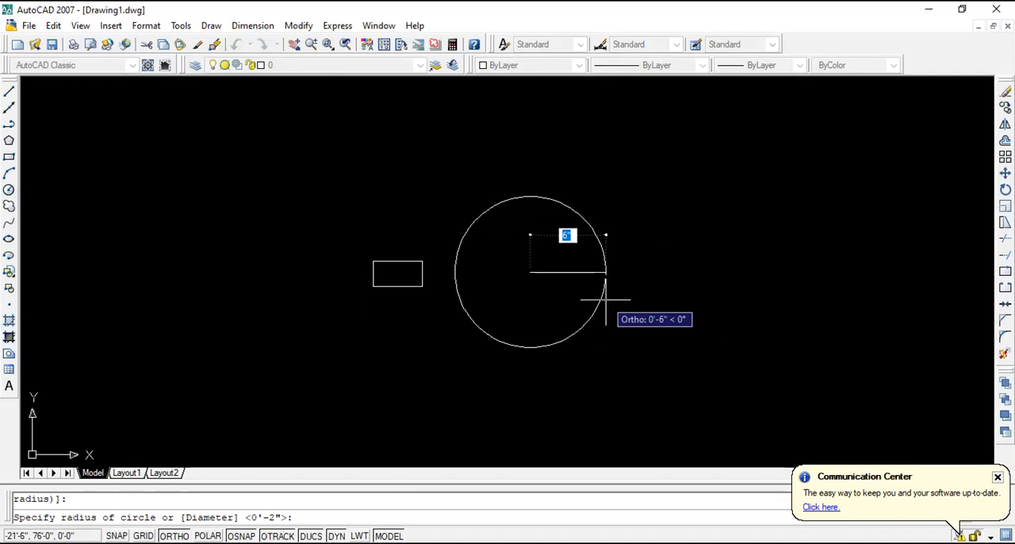
type("5")
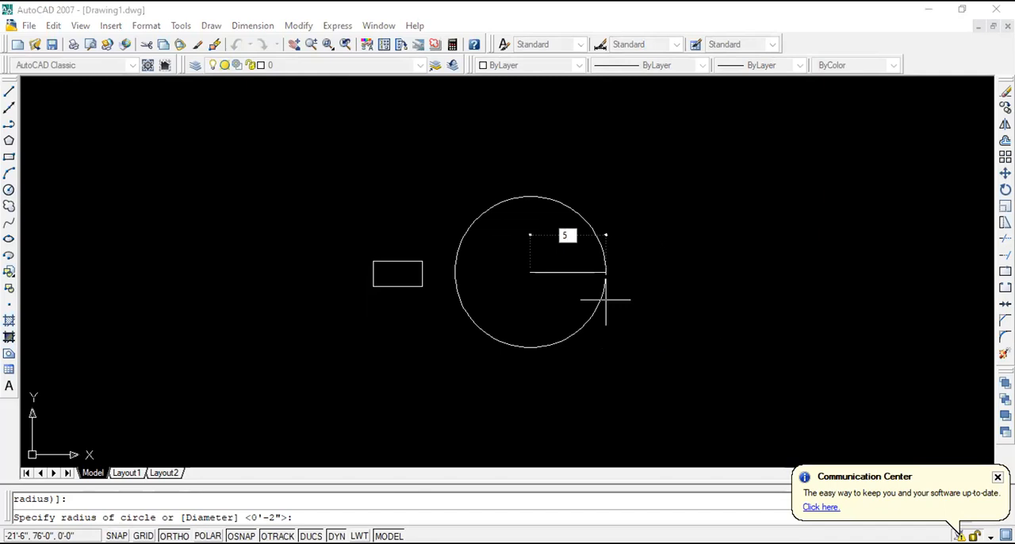
key("Return")
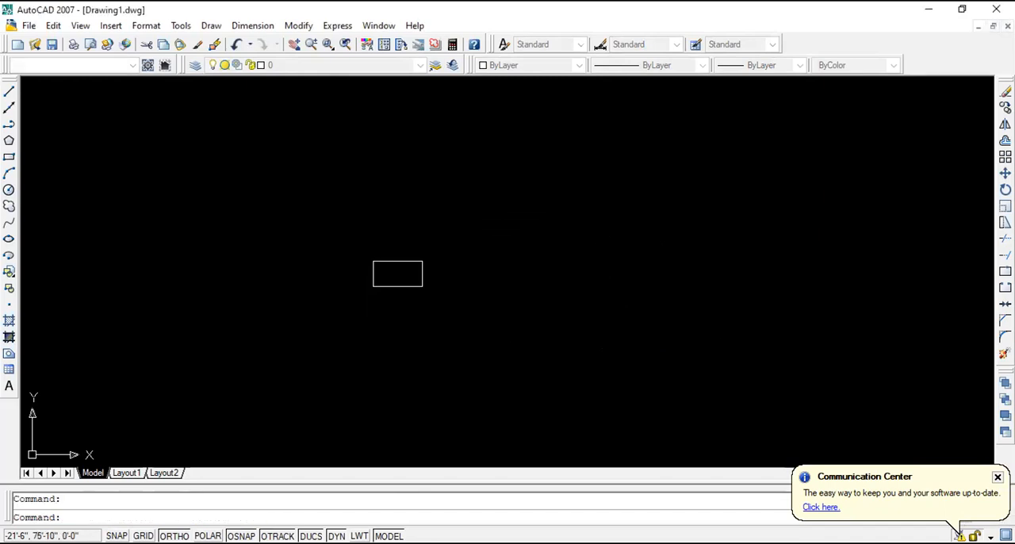
scroll(606, 299, "down", 5)
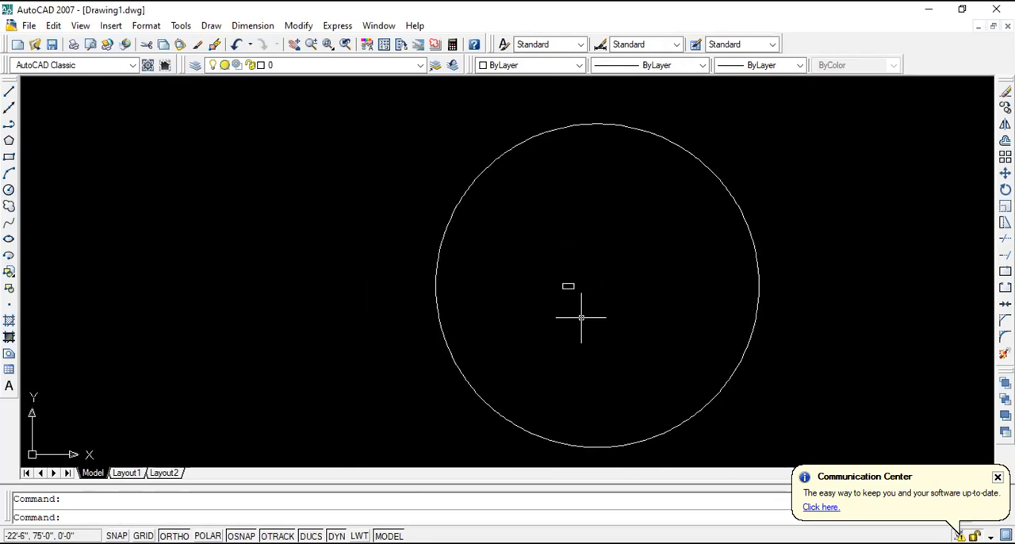
key("ctrl+z")
left_click(581, 317)
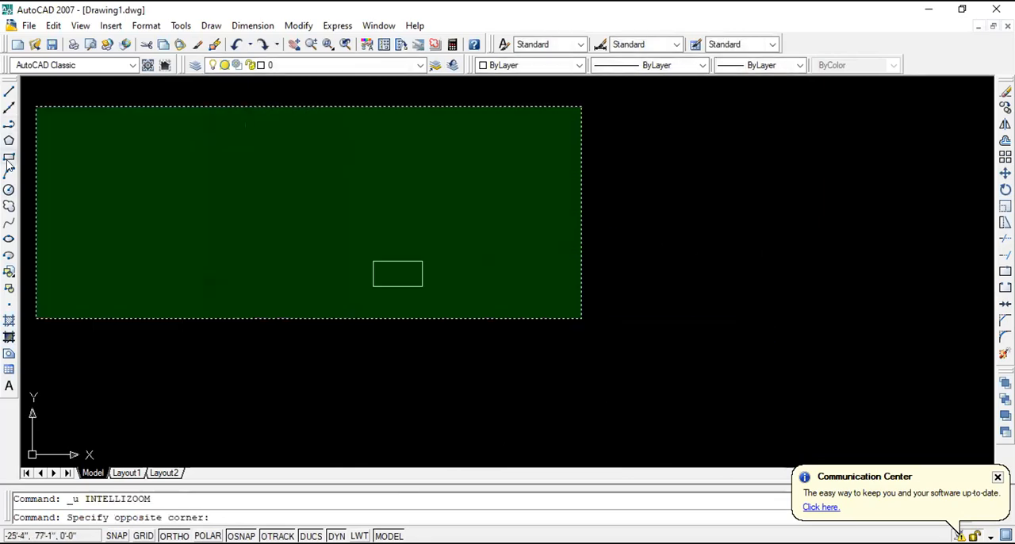
left_click(35, 105)
- Draw a circle with a 1' radius, centred to the right of the rectangle
left_click(9, 190)
left_click(513, 227)
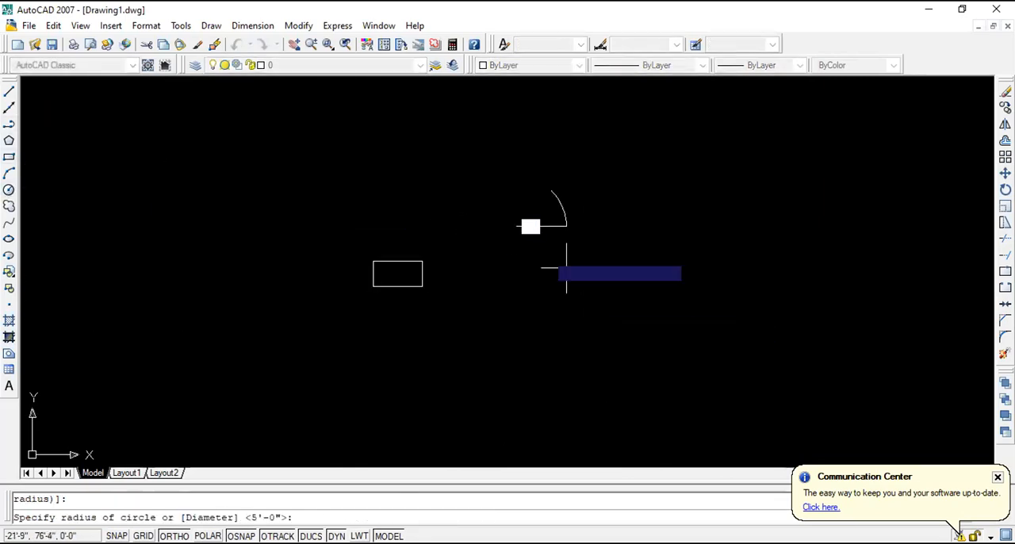
type("1'")
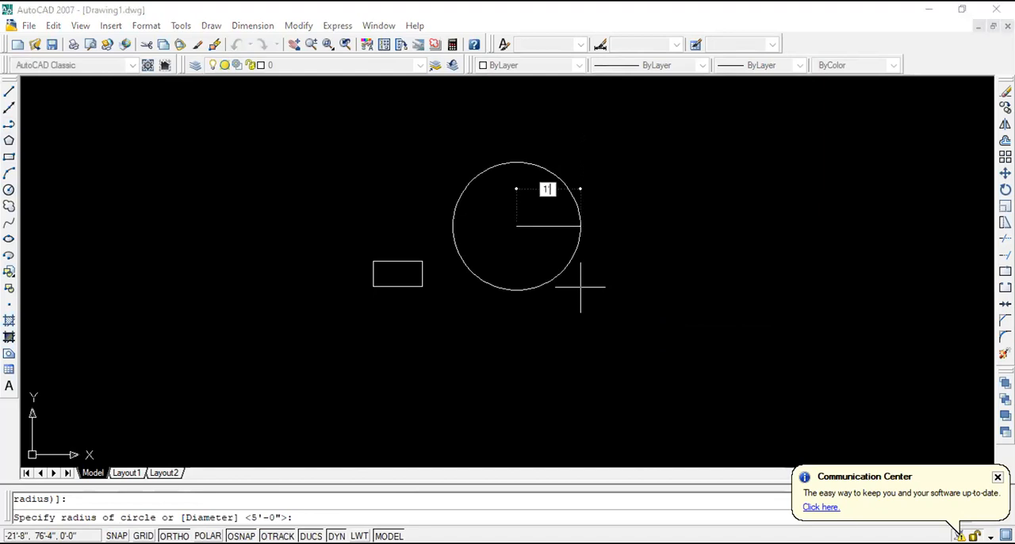
key("Return")
scroll(433, 258, "up", 3)
scroll(432, 259, "down", 4)
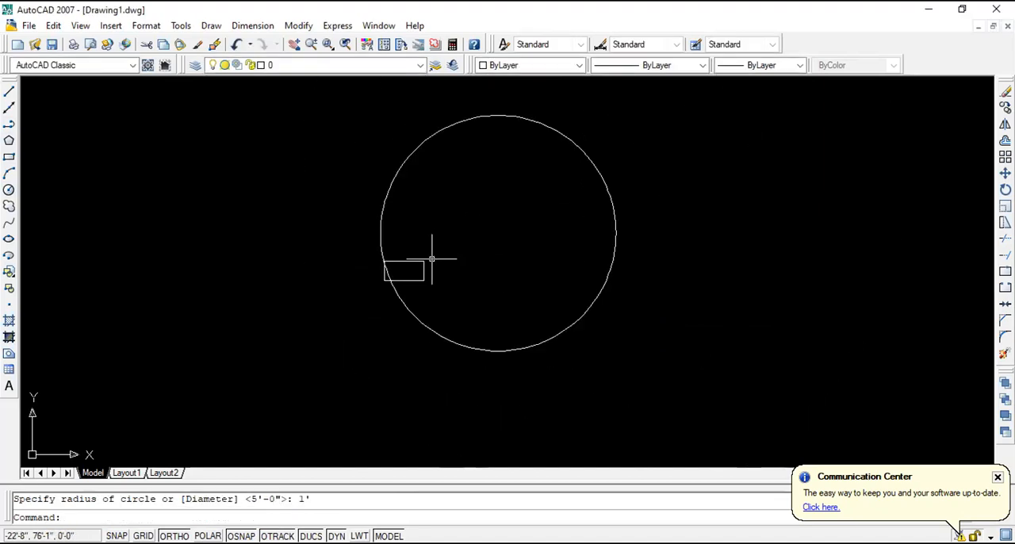
- Move the rectangle horizontally to the left, clear of the 1' radius circle
left_click(448, 295)
left_click(413, 249)
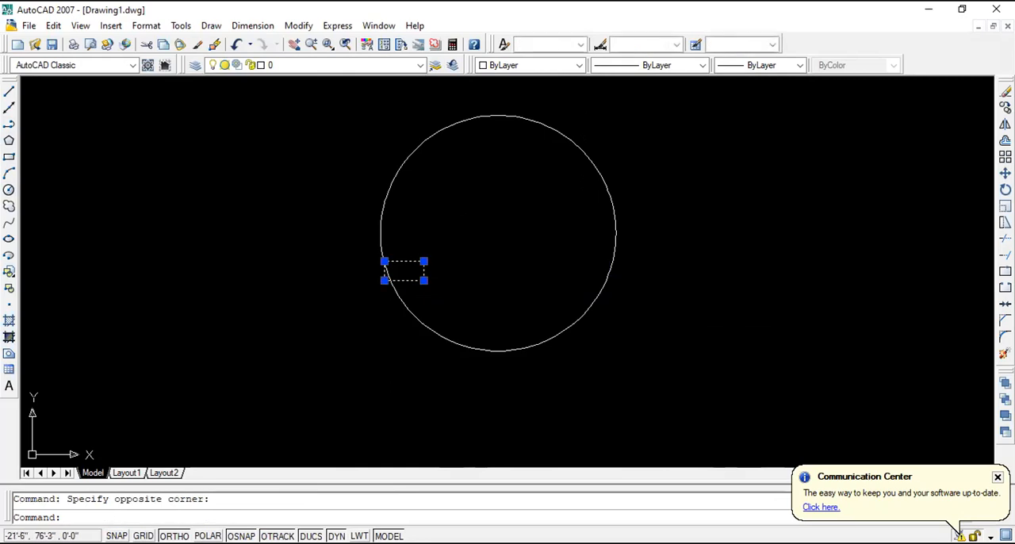
left_click(1005, 173)
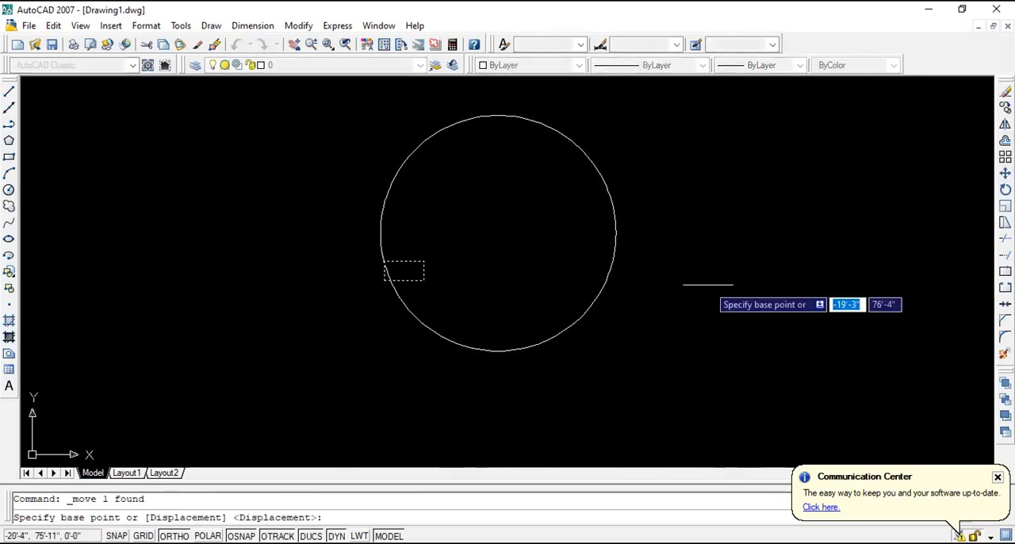
left_click(424, 280)
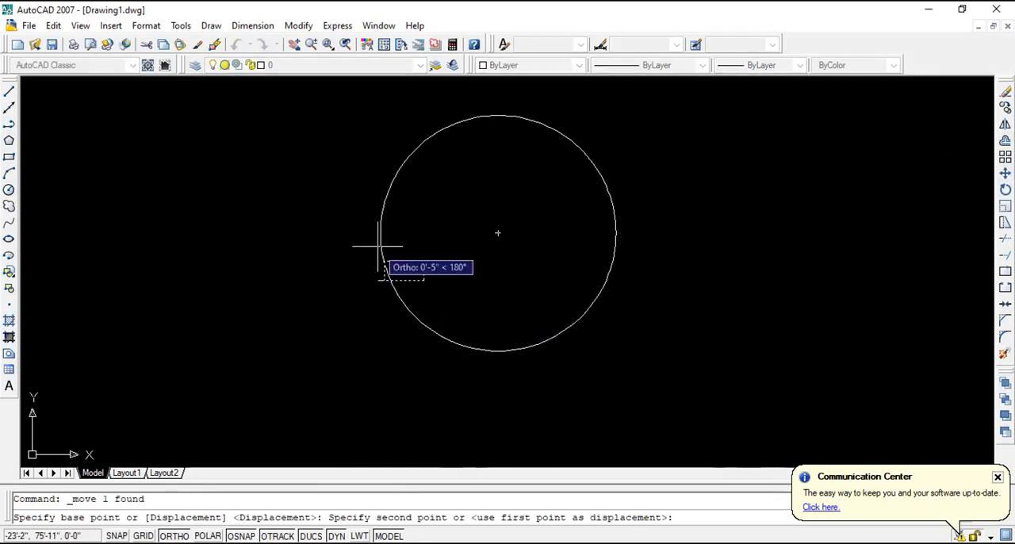
left_click(274, 280)
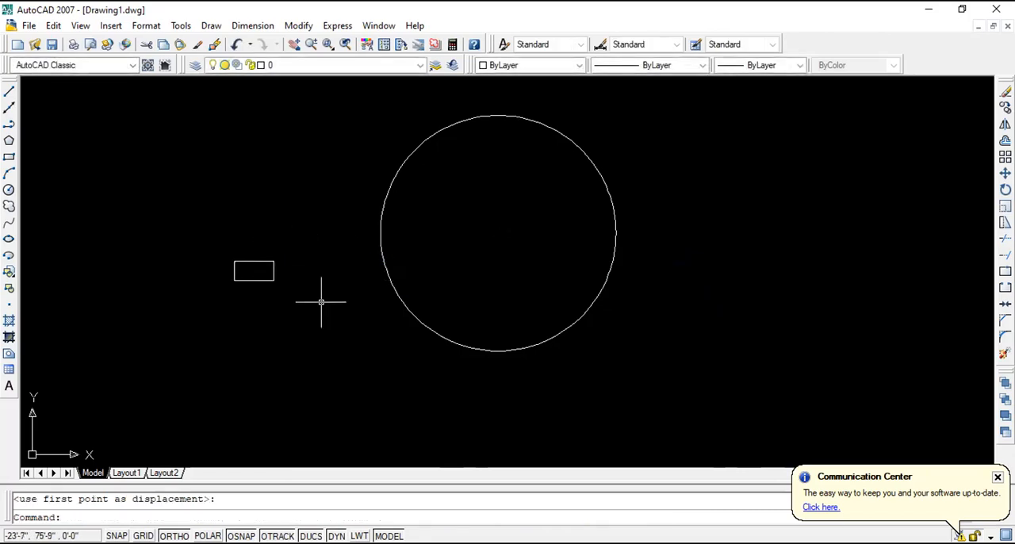
- Draw a horizontal construction line about 1'-5" long from the small circle's centre leftward past its edge
left_click(8, 91)
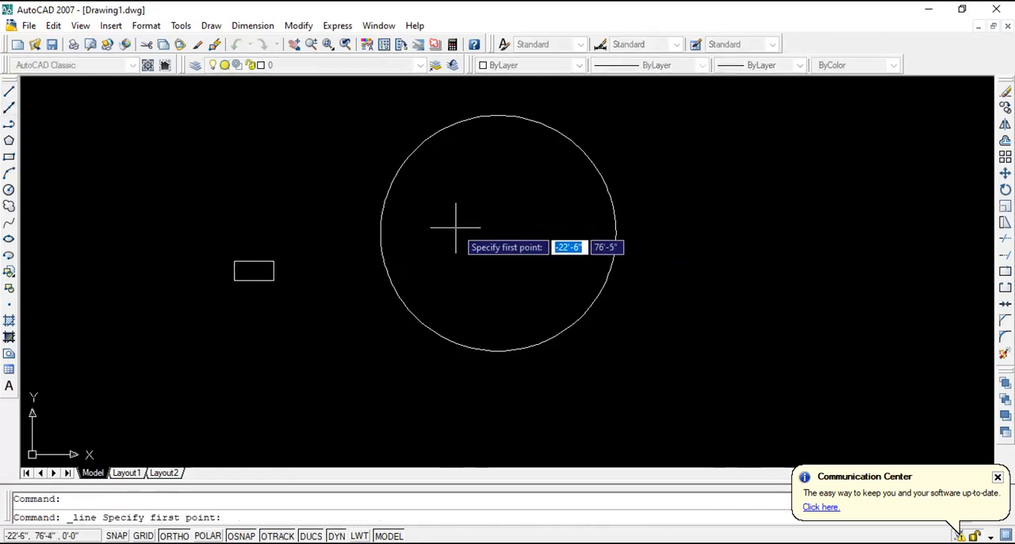
left_click(499, 234)
left_click(335, 238)
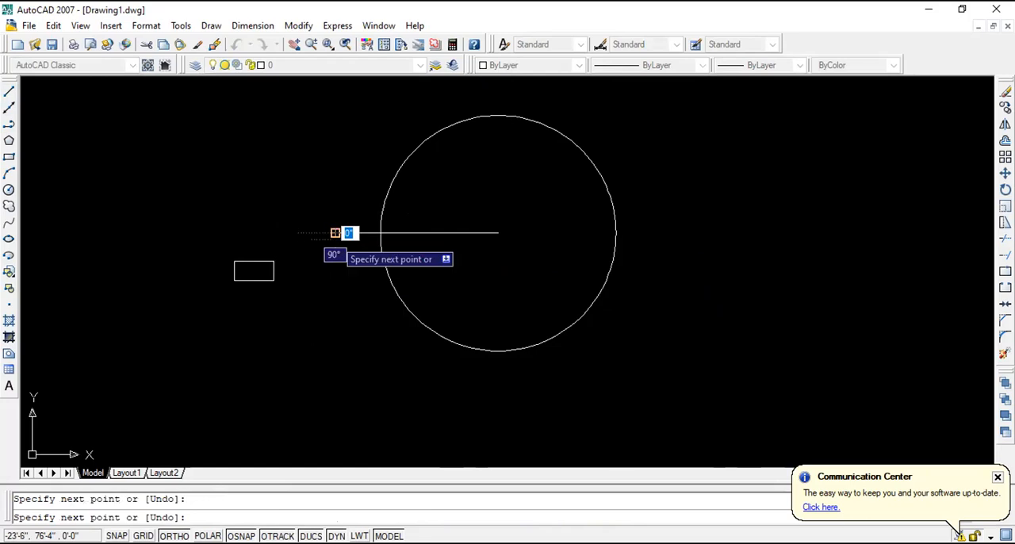
key("Escape")
scroll(356, 248, "up", 5)
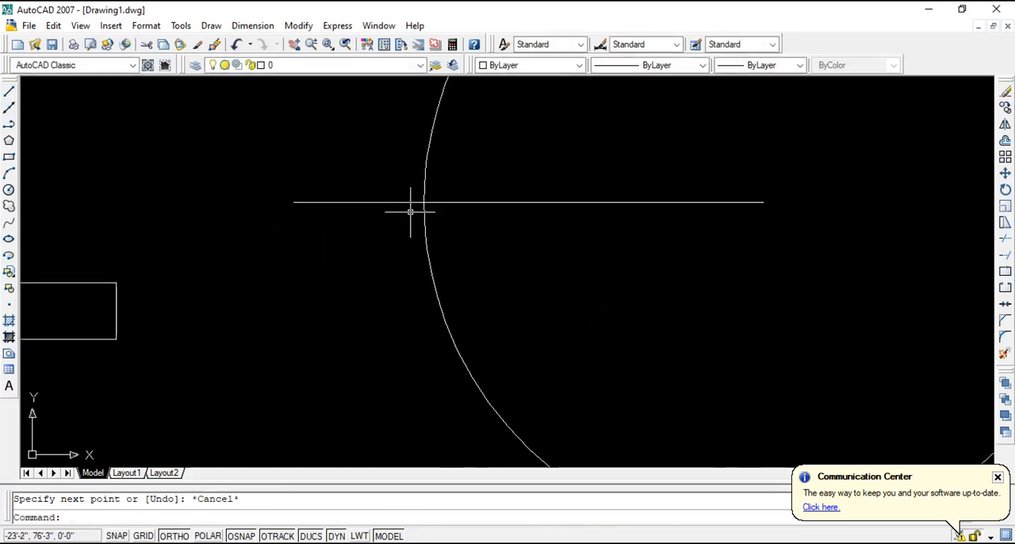
scroll(507, 271, "down", 2)
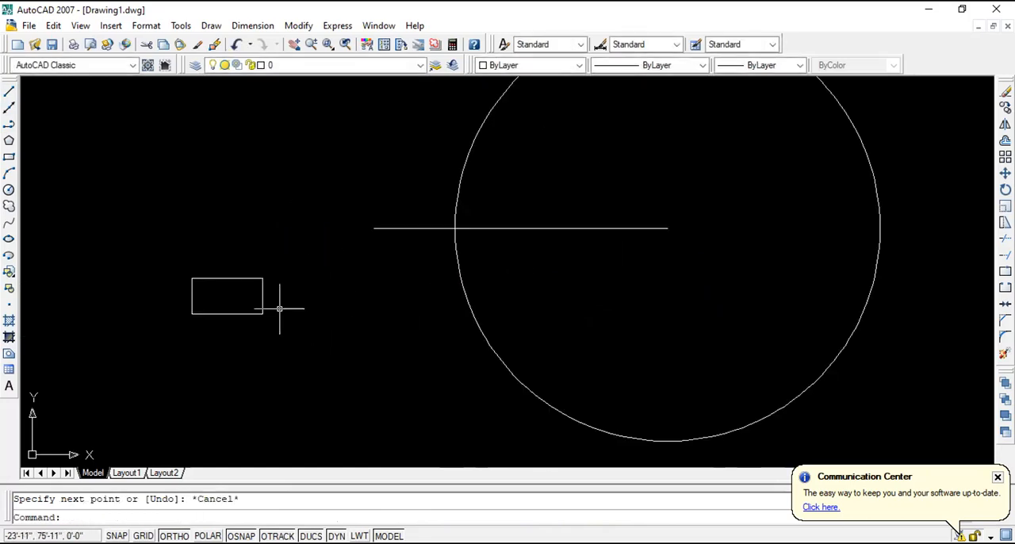
- Move the rectangle by its right side's midpoint onto the intersection of the construction line and the small circle
left_click(290, 345)
left_click(129, 215)
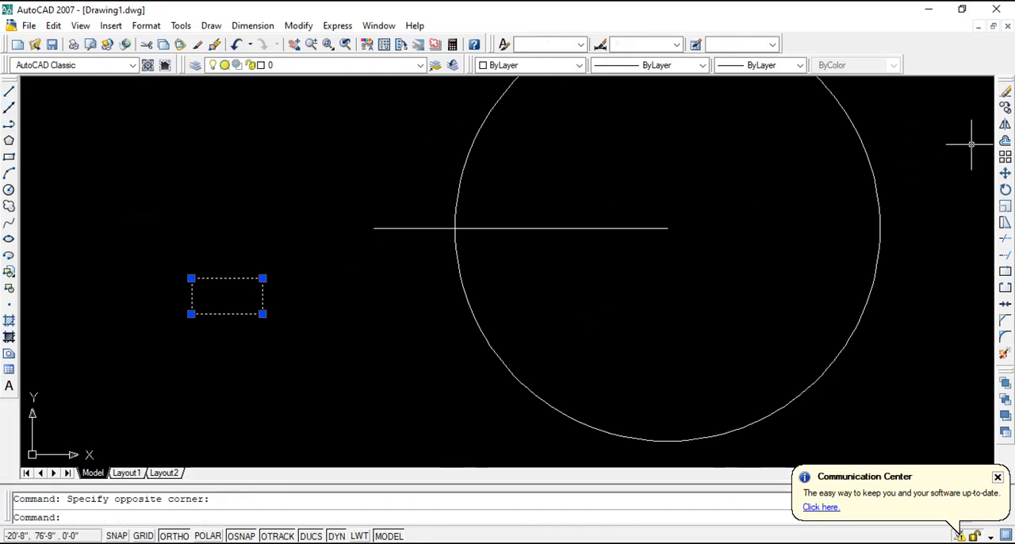
left_click(1004, 173)
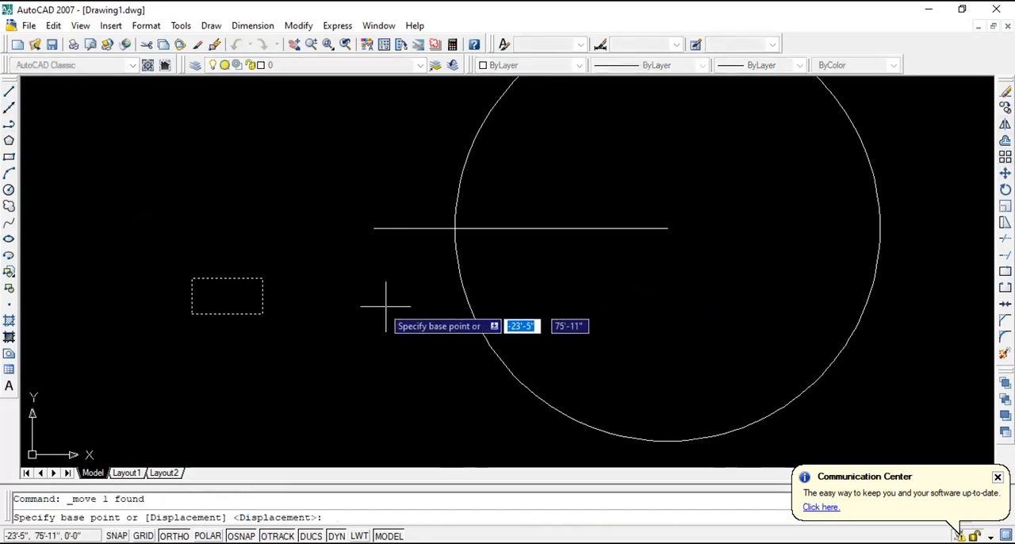
left_click(263, 297)
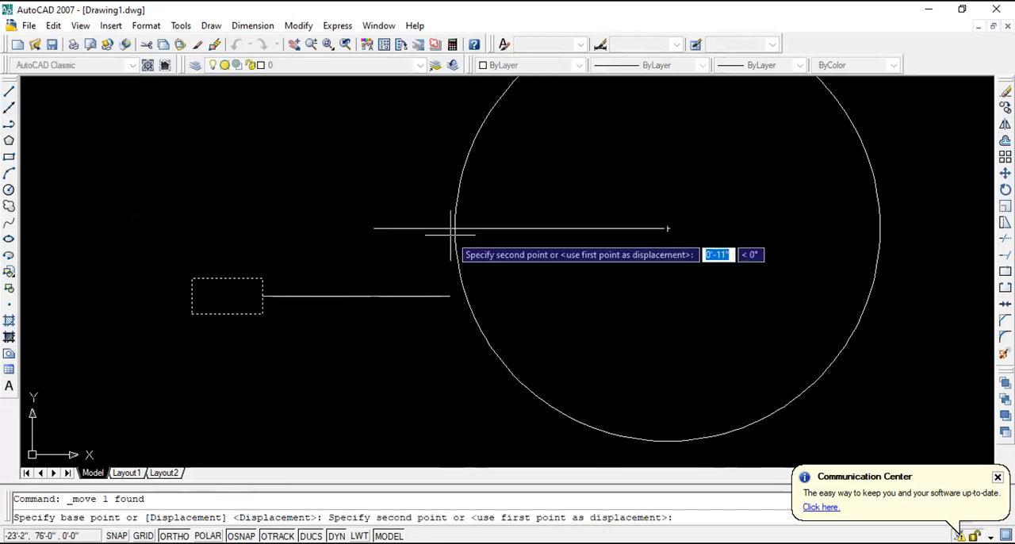
left_click(456, 228)
- Erase the horizontal construction line and the large 5' radius circle
left_click(593, 281)
left_click(556, 204)
key("Delete")
scroll(333, 238, "down", 5)
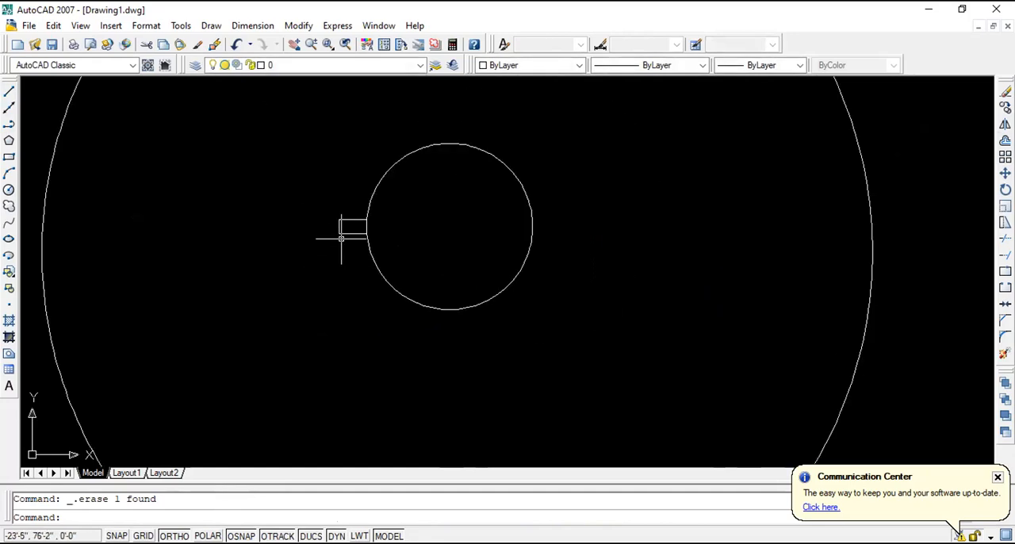
left_click(647, 222)
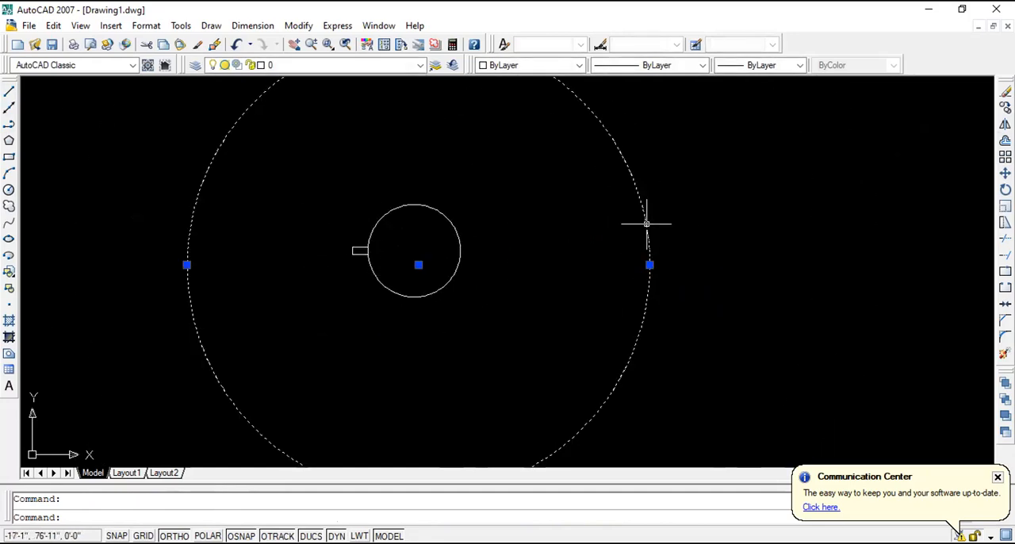
key("Delete")
scroll(387, 253, "up", 5)
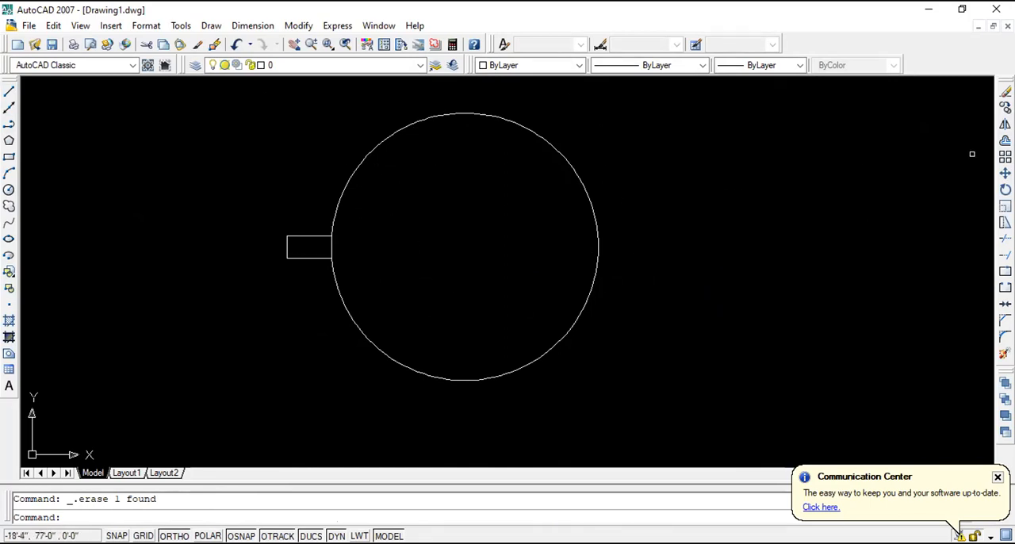
- Start a Polar Array, begin picking its centre point, and check which object snap modes are enabled
left_click(1006, 157)
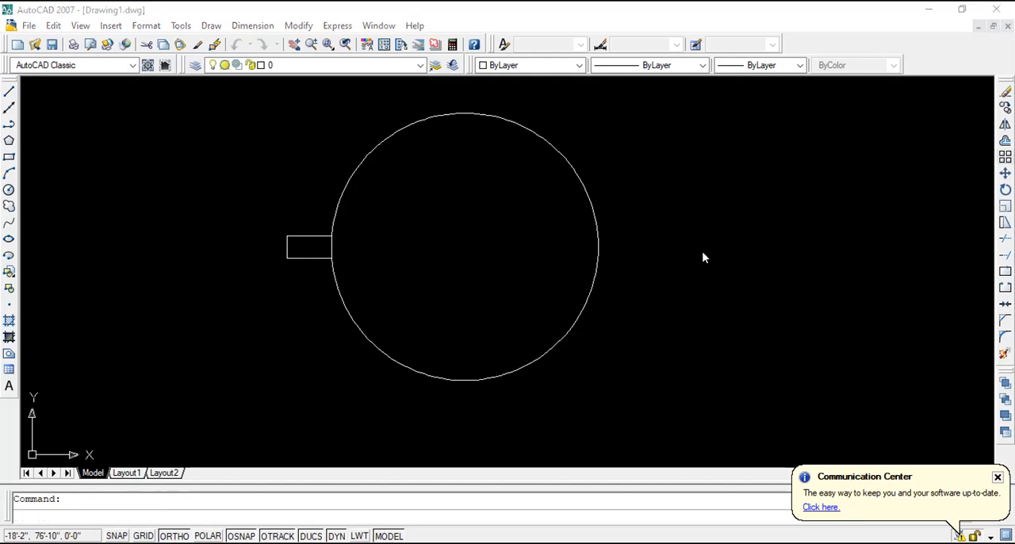
left_click(460, 167)
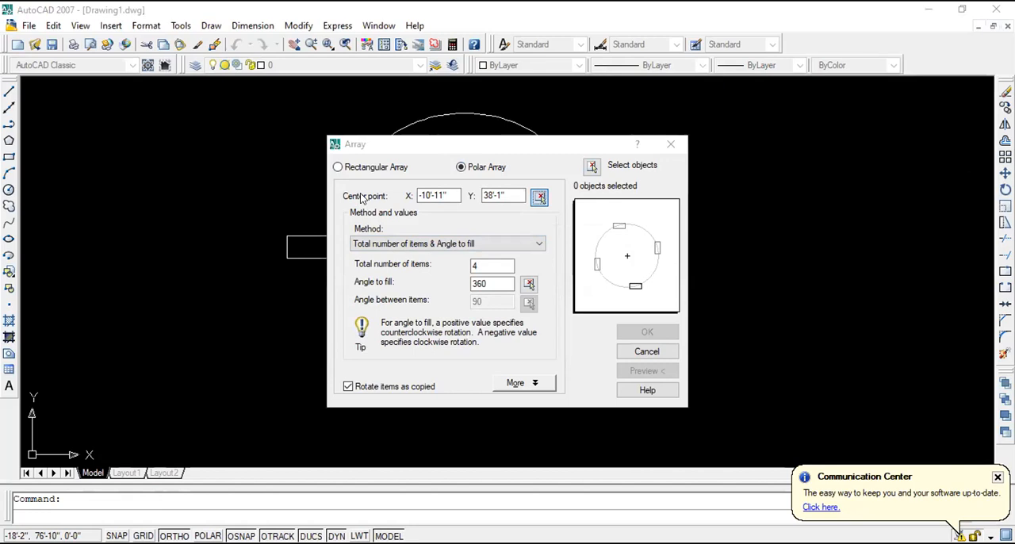
left_click(539, 195)
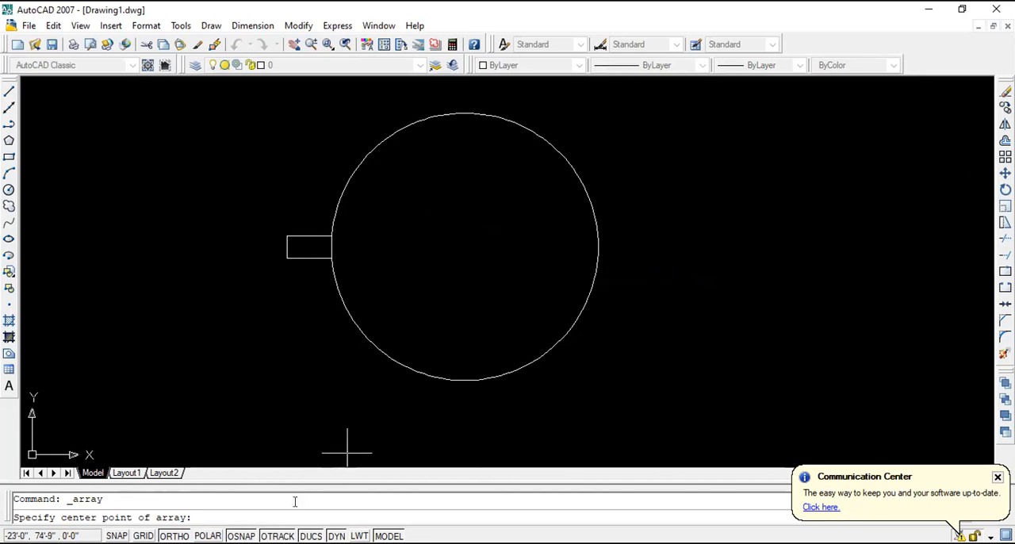
right_click(246, 535)
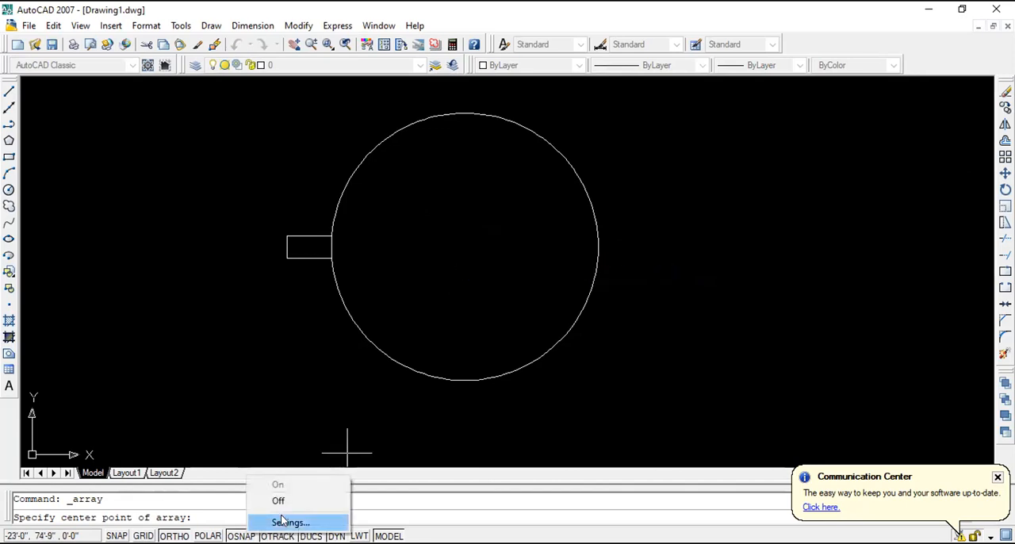
left_click(286, 522)
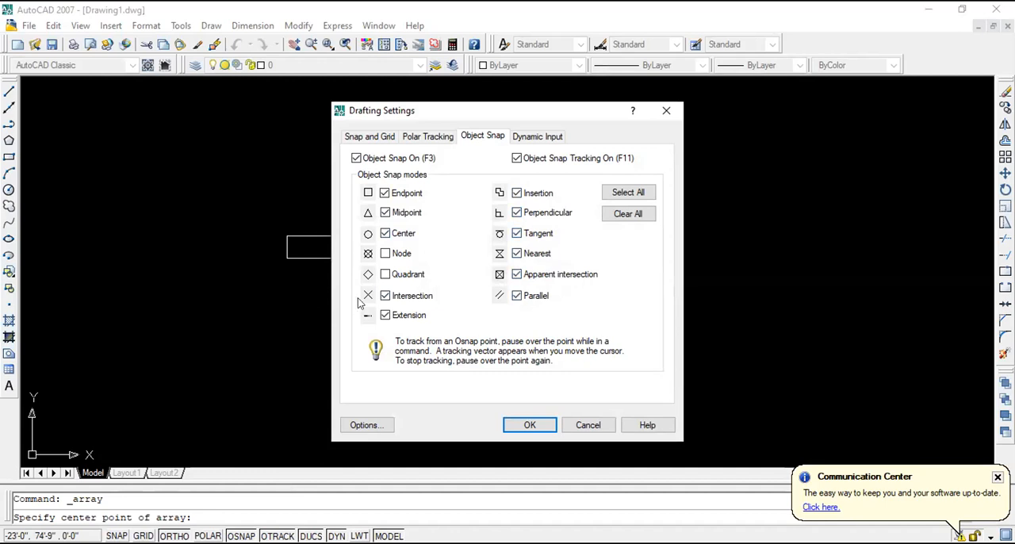
left_click(529, 426)
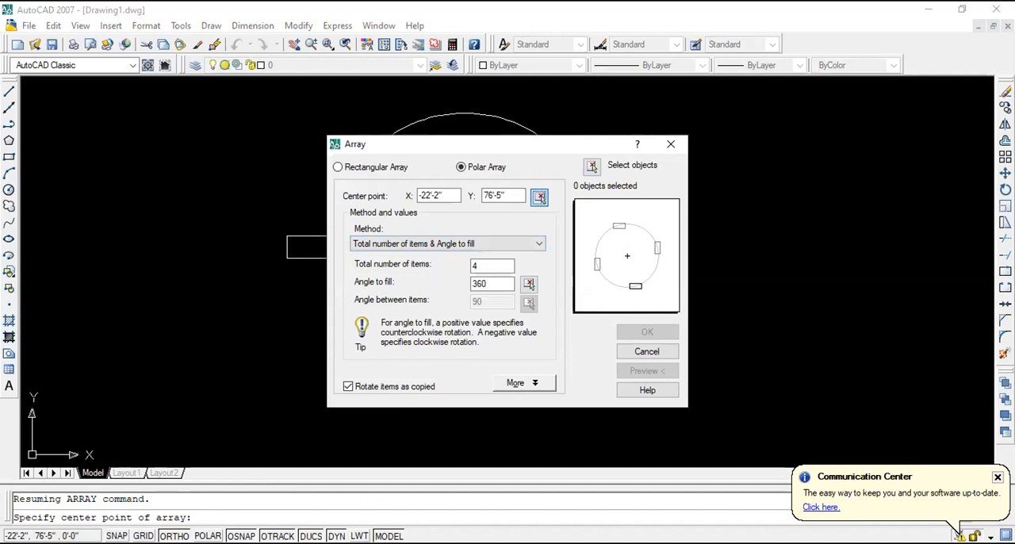
left_click(539, 195)
scroll(457, 243, "down", 4)
scroll(468, 233, "up", 6)
scroll(453, 285, "down", 4)
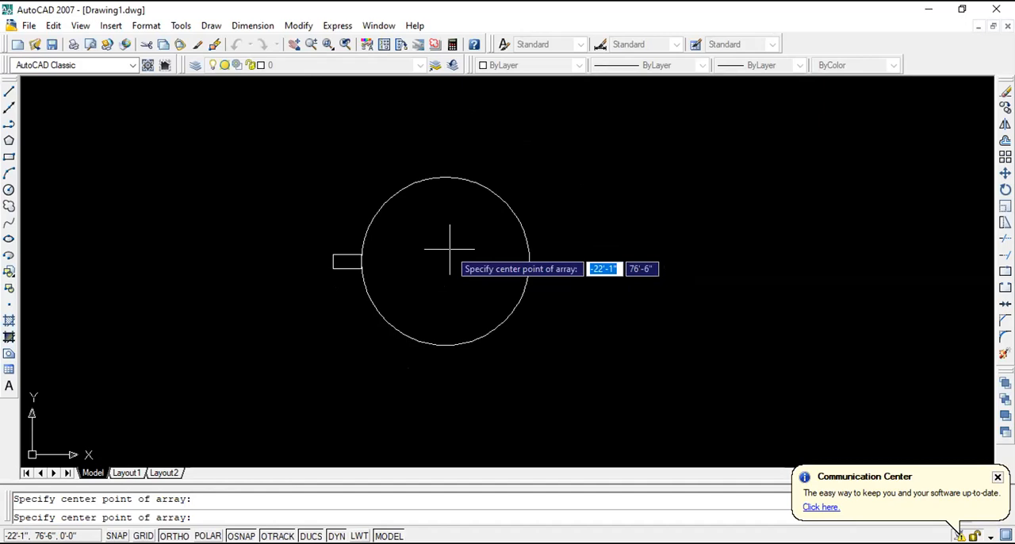
key("Escape")
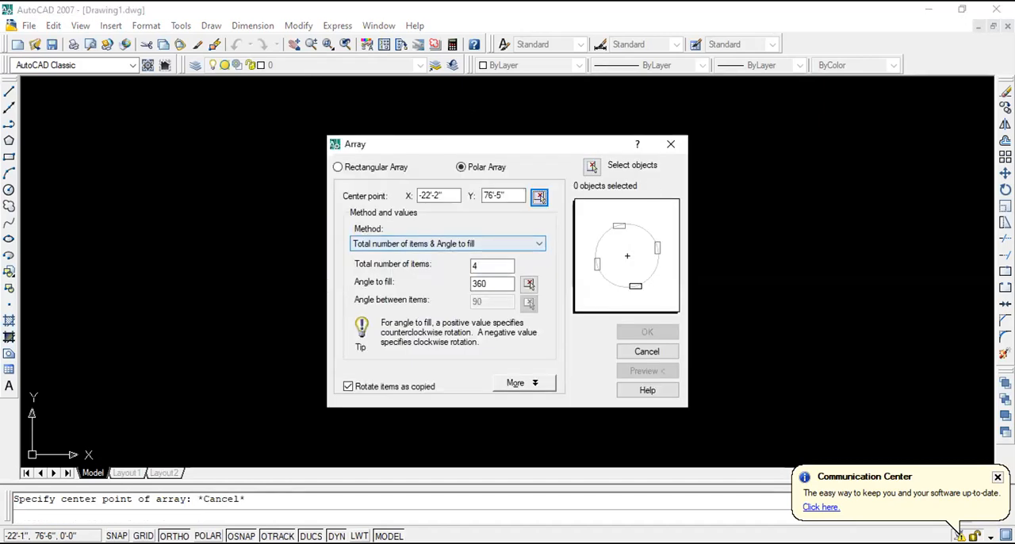
left_click(670, 142)
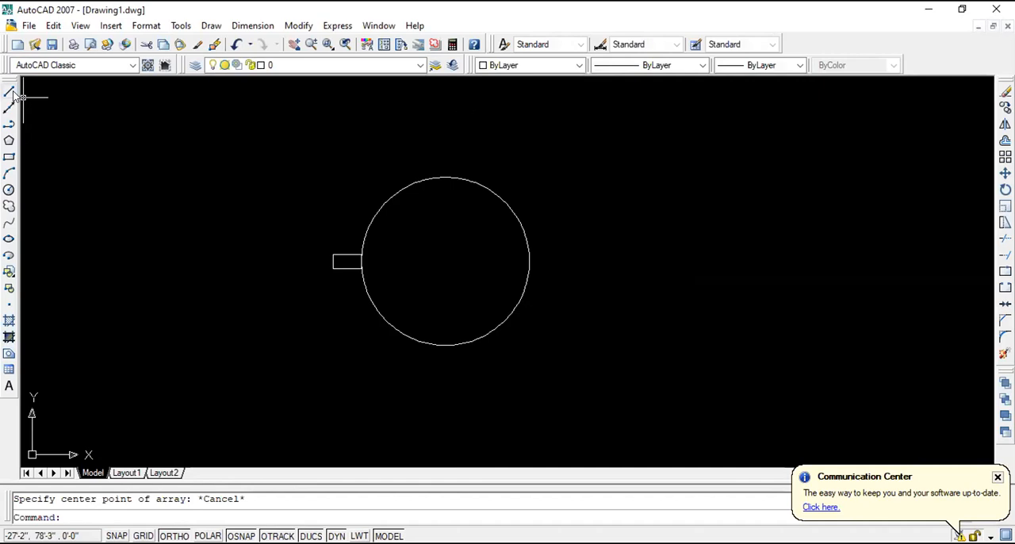
- Draw a horizontal line about 2'-1" long from the circle's centre to the right, past the circle's edge
left_click(8, 92)
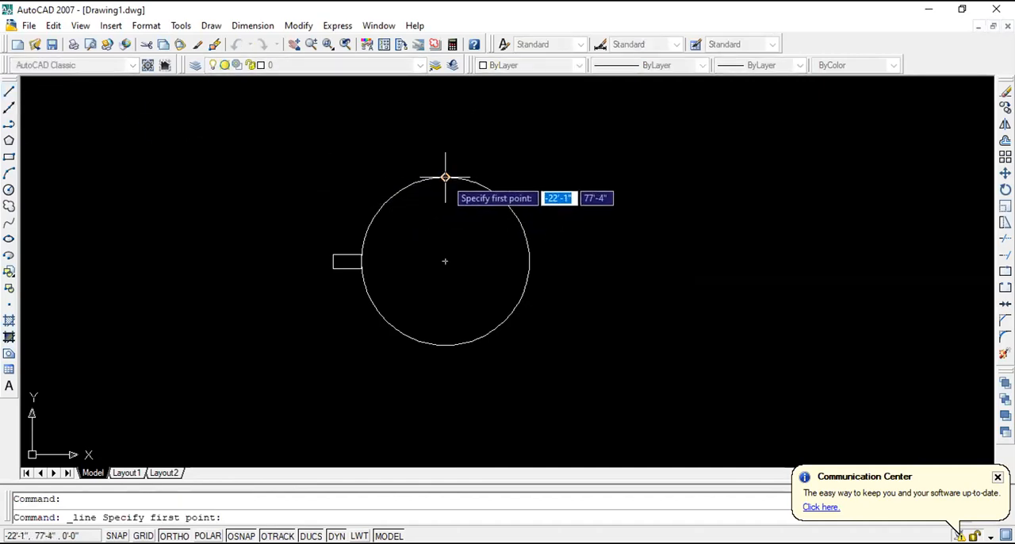
left_click(445, 261)
left_click(621, 267)
key("Escape")
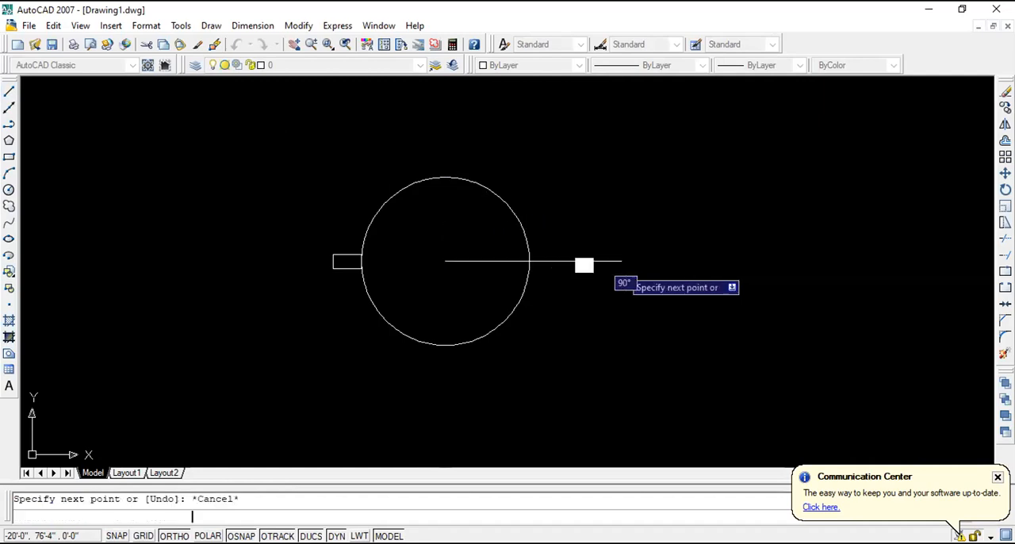
scroll(428, 289, "up", 1)
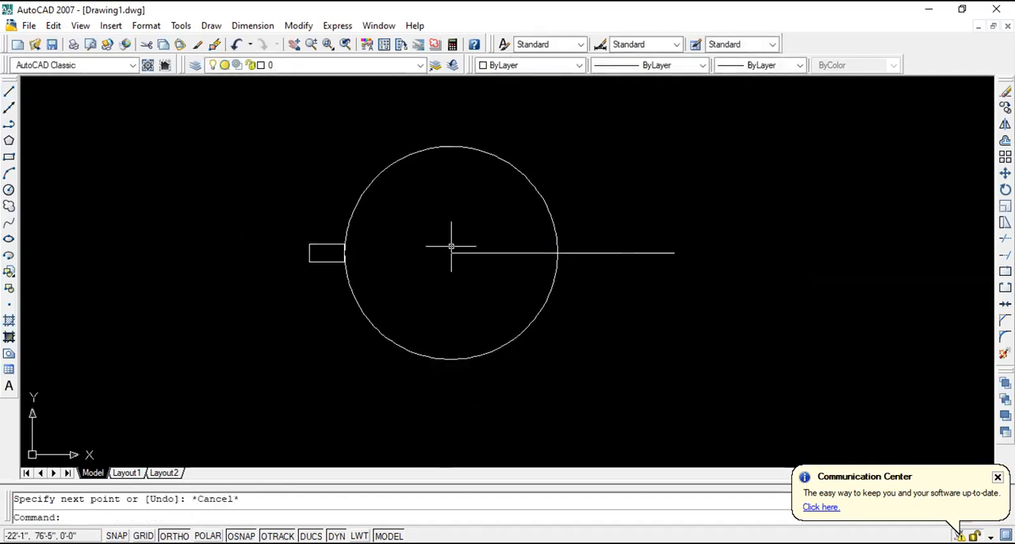
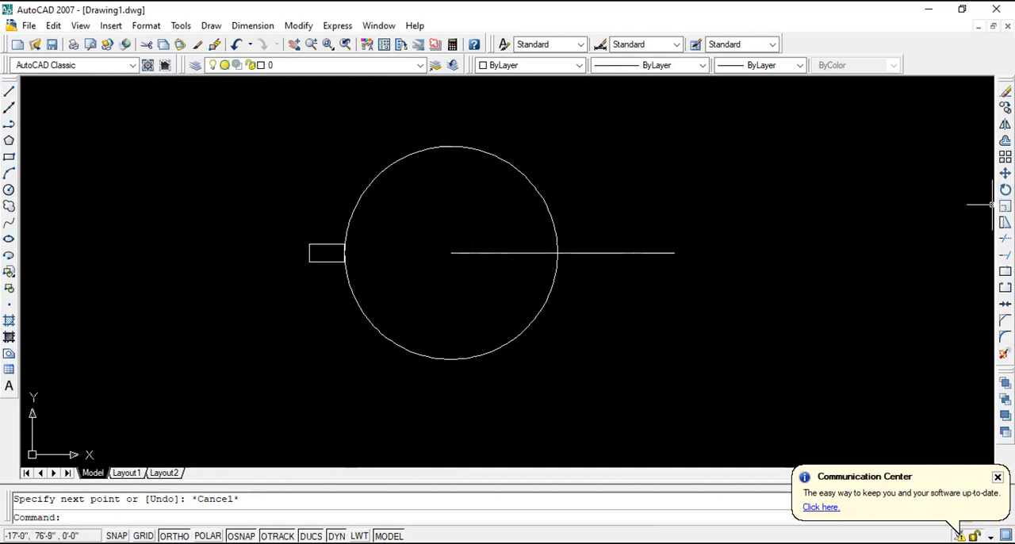
left_click(1006, 157)
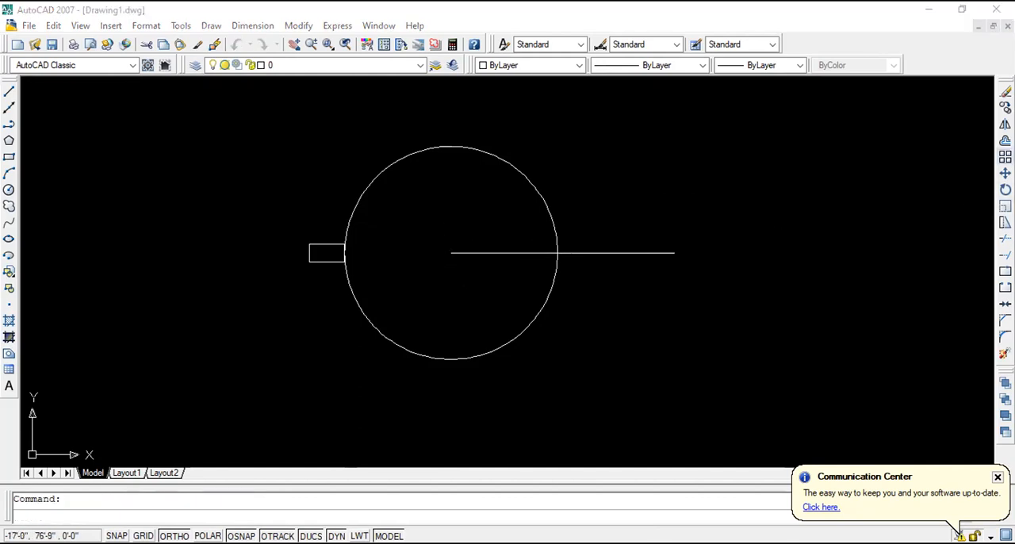
left_click_drag(590, 152, 851, 148)
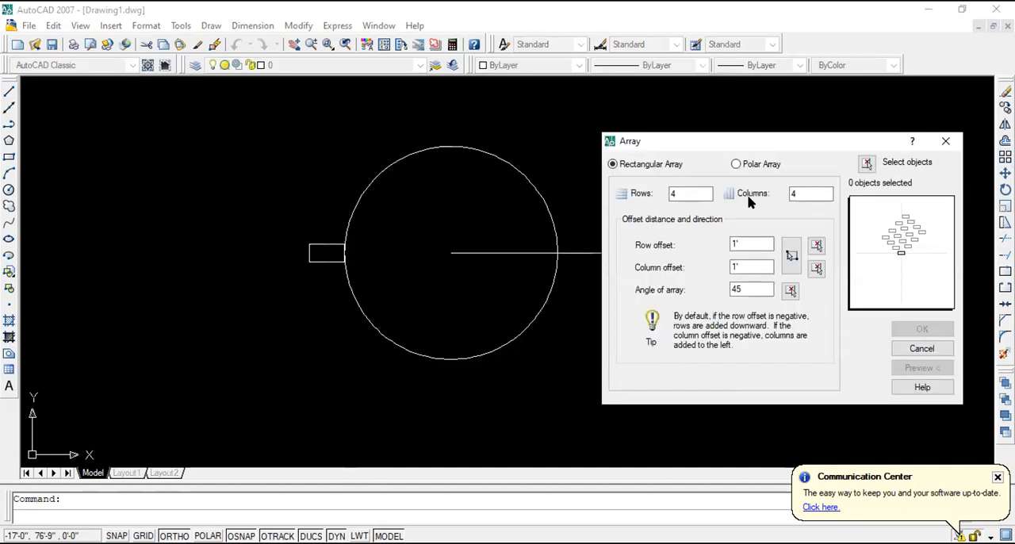
left_click(945, 140)
- Erase the horizontal line and draw a vertical line 1' long from the circle's top quadrant to its centre
left_click(599, 252)
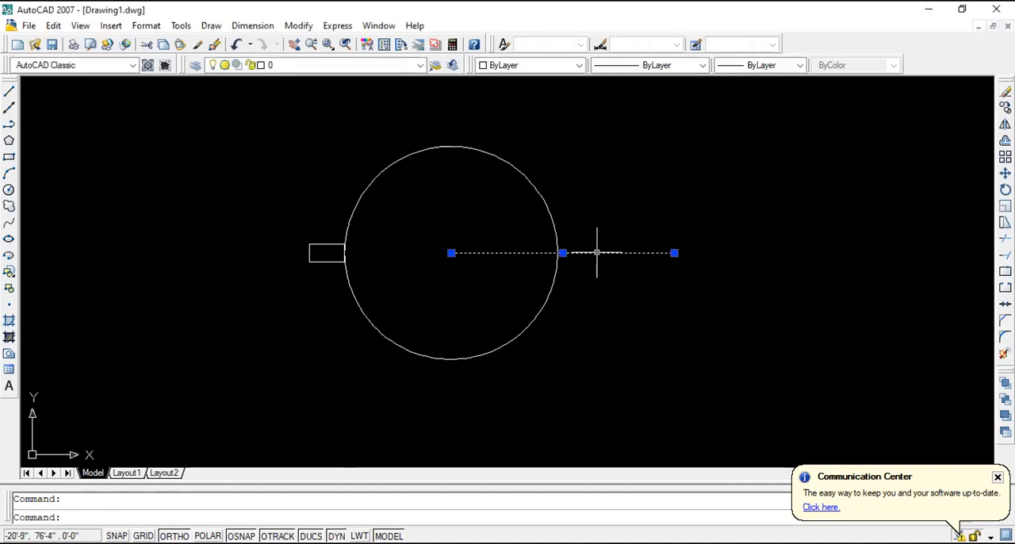
key("Delete")
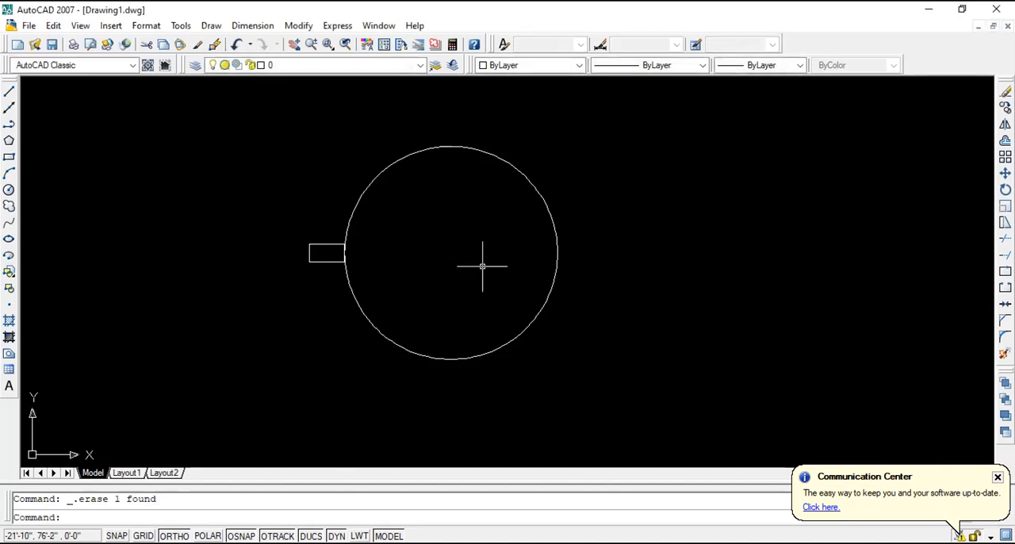
left_click(12, 94)
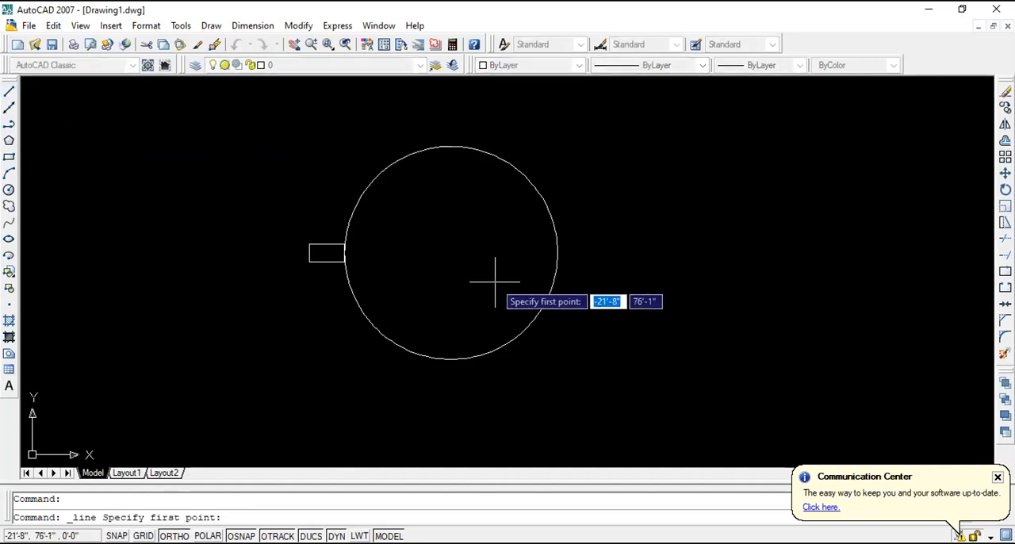
left_click(452, 147)
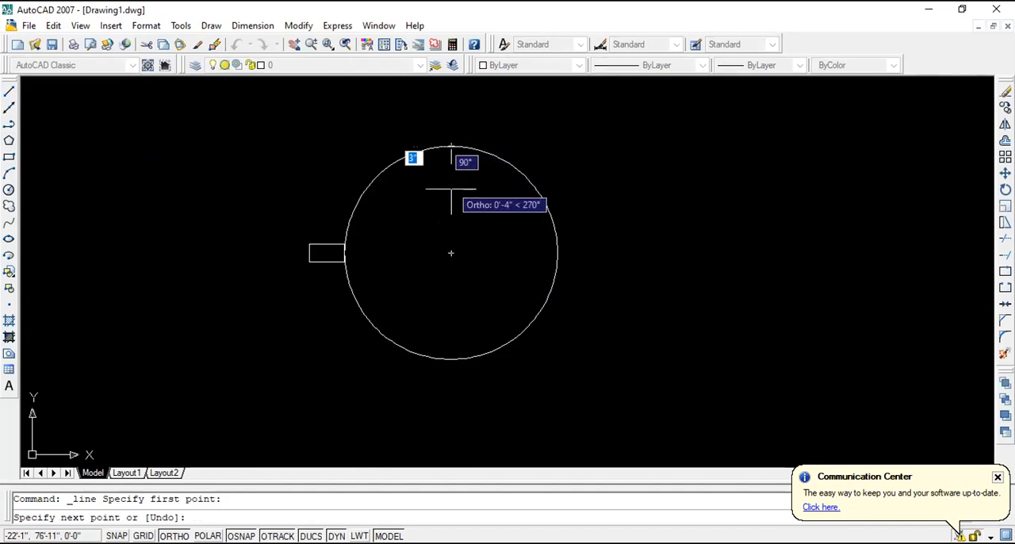
left_click(452, 253)
key("Escape")
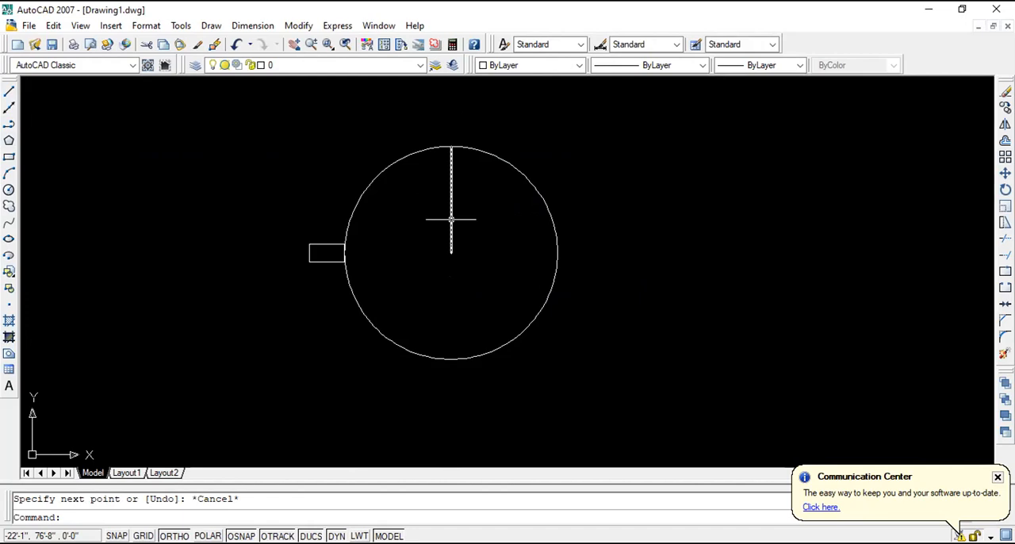
- Set up a Polar Array of 8 items centred on the vertical line's lower end at the circle's centre
left_click(1005, 157)
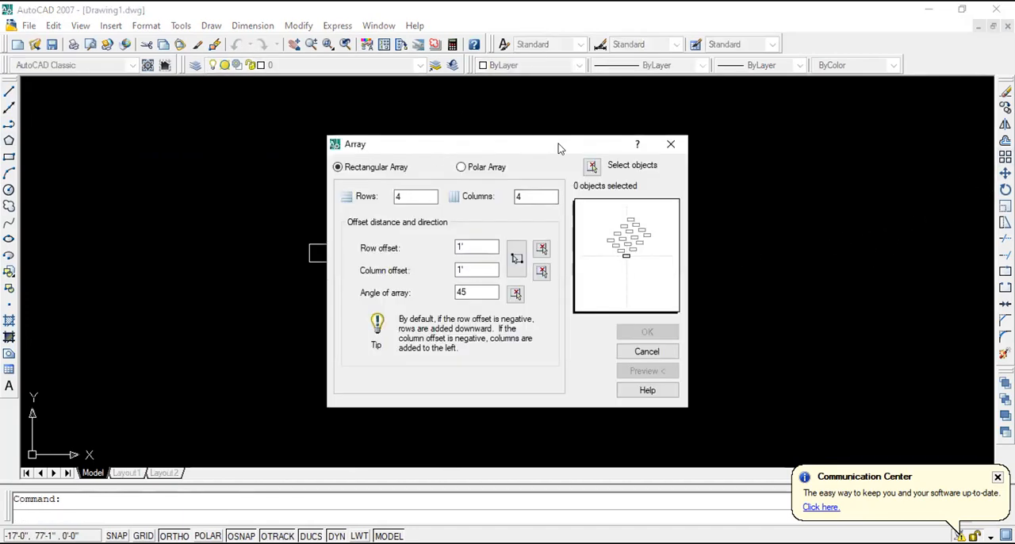
left_click(476, 166)
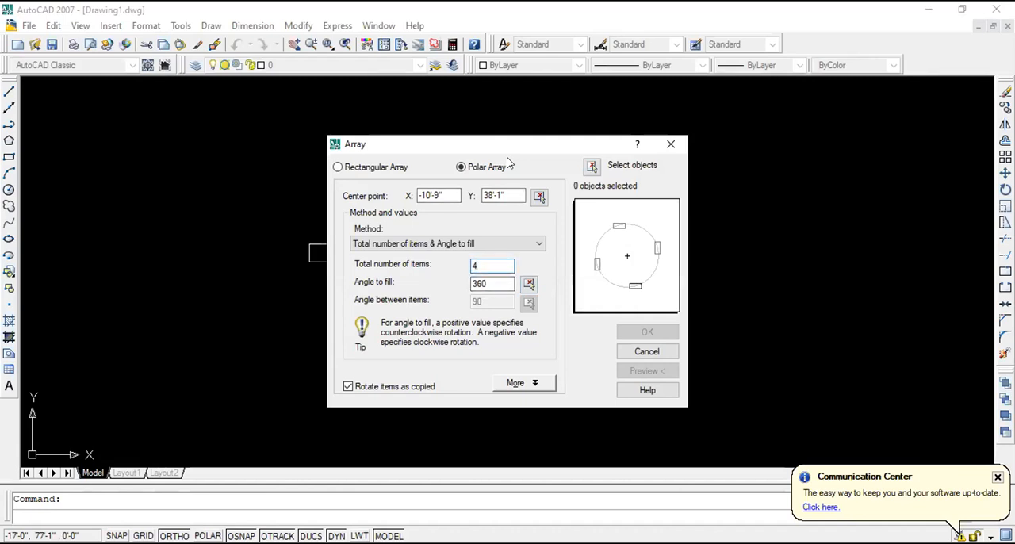
key("BackSpace")
type("8")
left_click(540, 196)
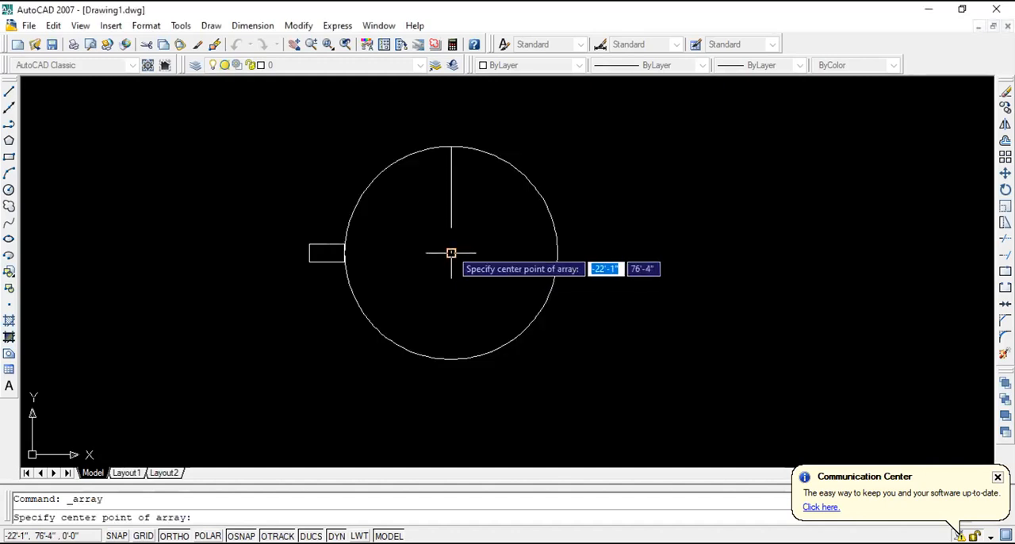
left_click(452, 254)
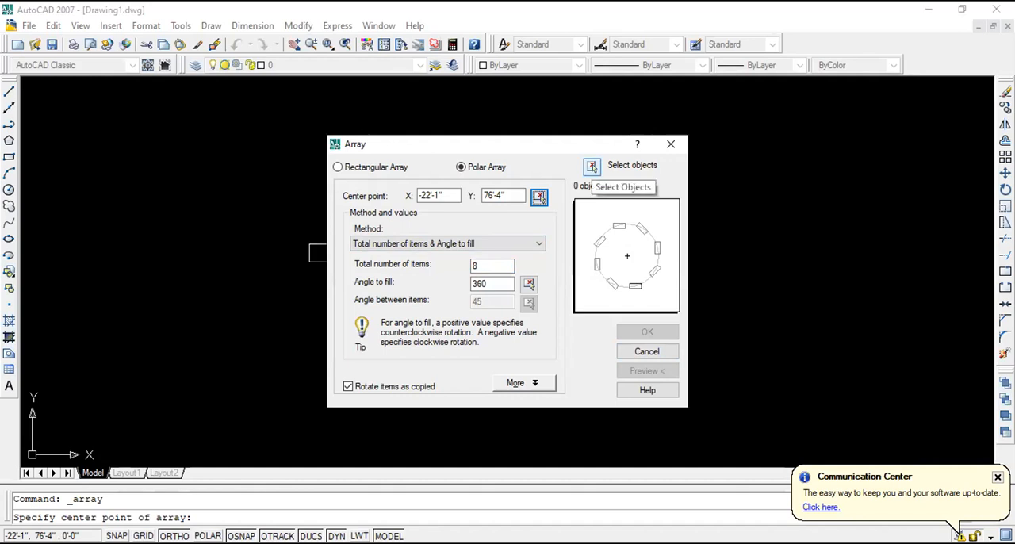
- Select the small rectangle on the circle's left edge as the object to array
left_click(592, 166)
left_click(330, 305)
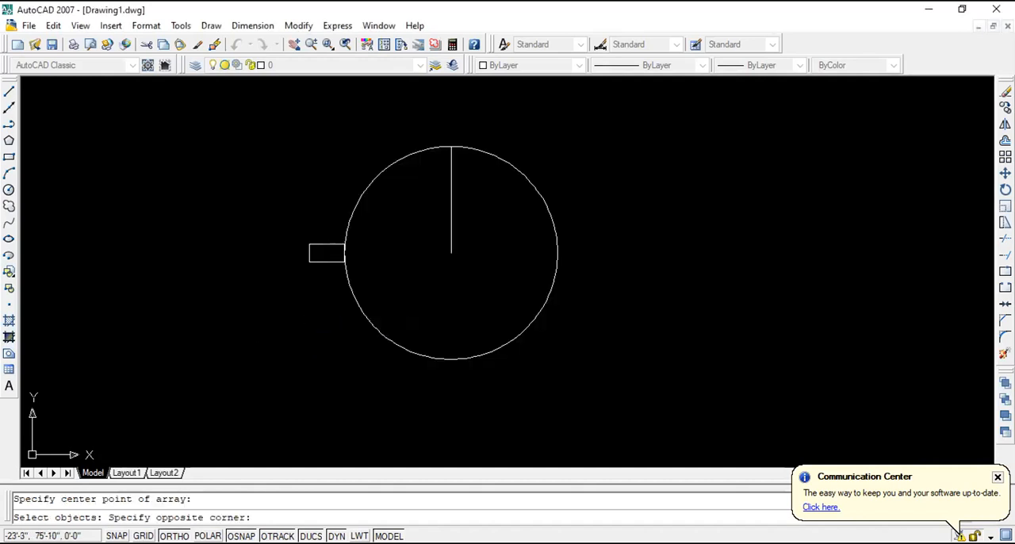
left_click(290, 218)
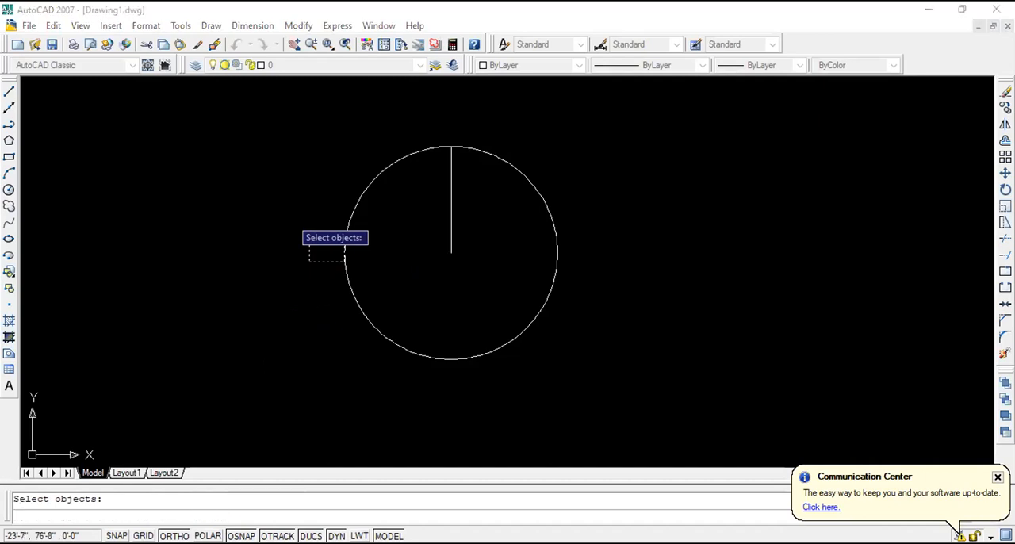
key("Return")
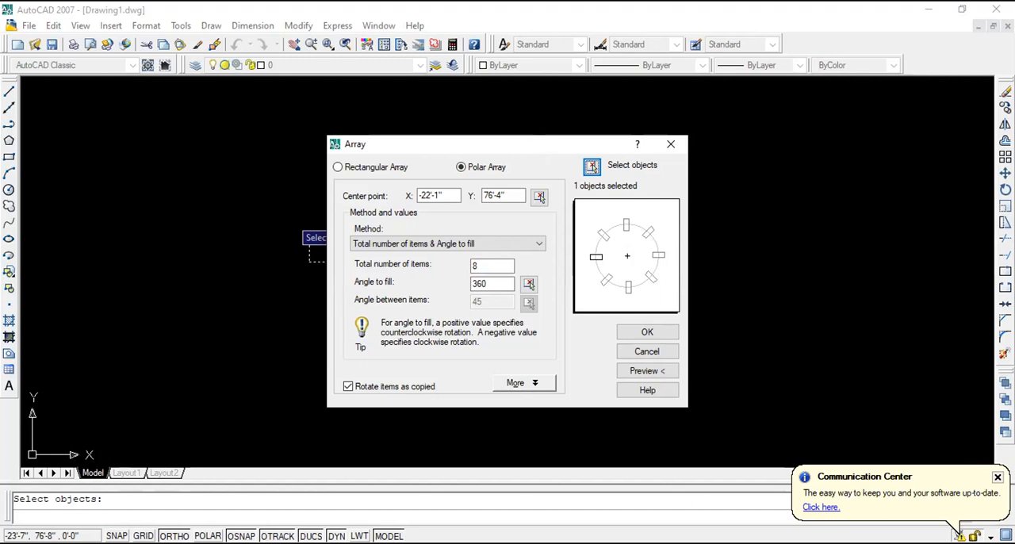
- Compare the preview with and without Rotate items as copied, and create the polar array with rotation enabled
left_click_drag(544, 146, 818, 141)
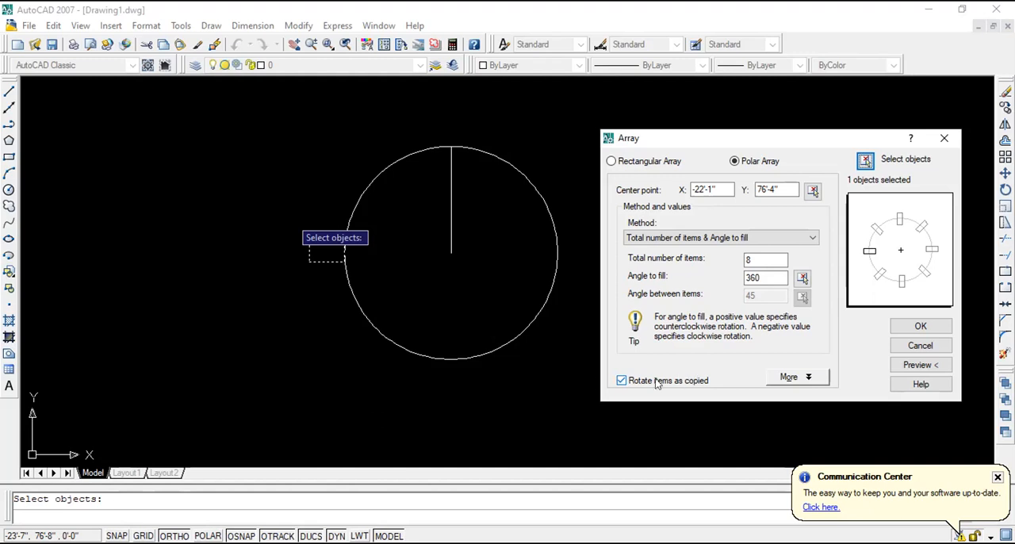
left_click(622, 382)
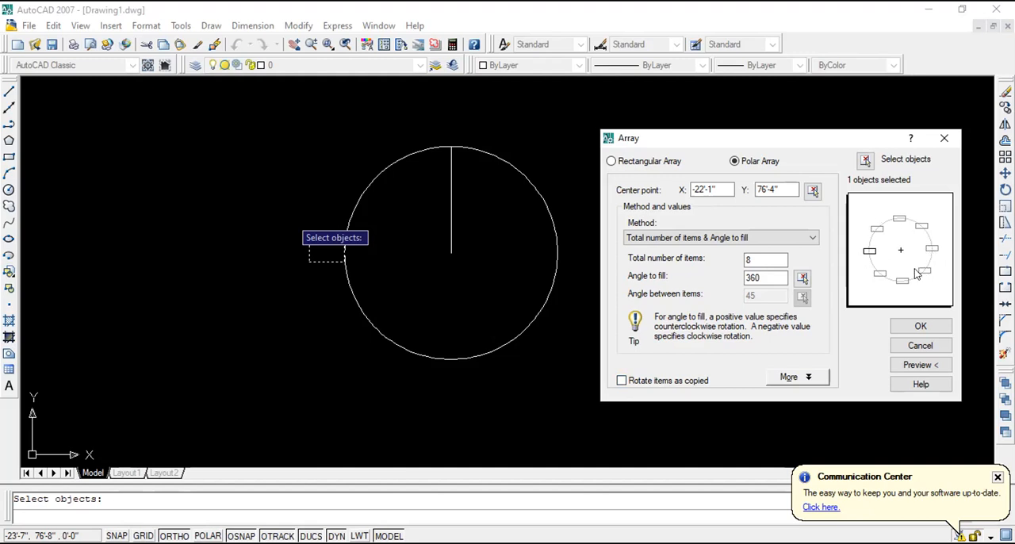
left_click(621, 380)
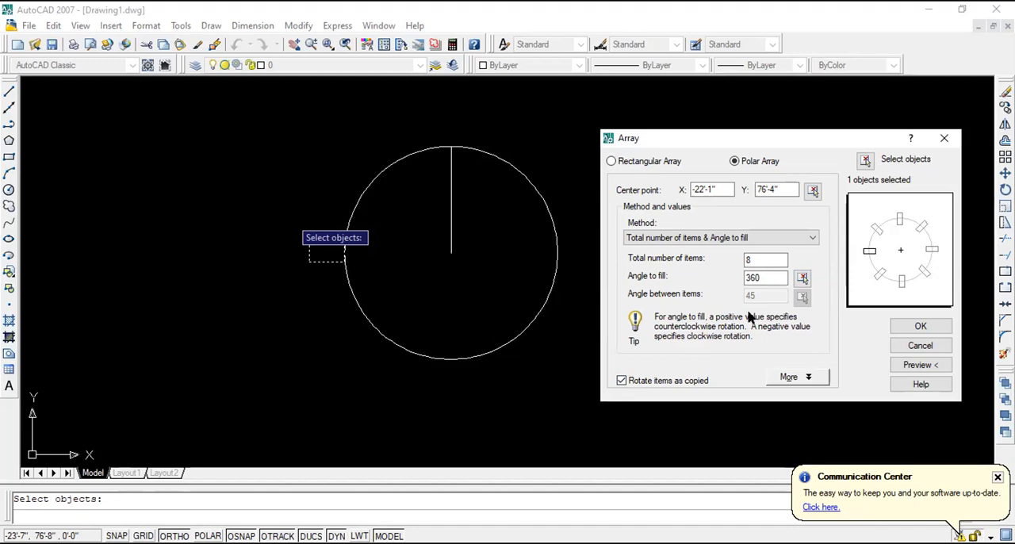
left_click(623, 381)
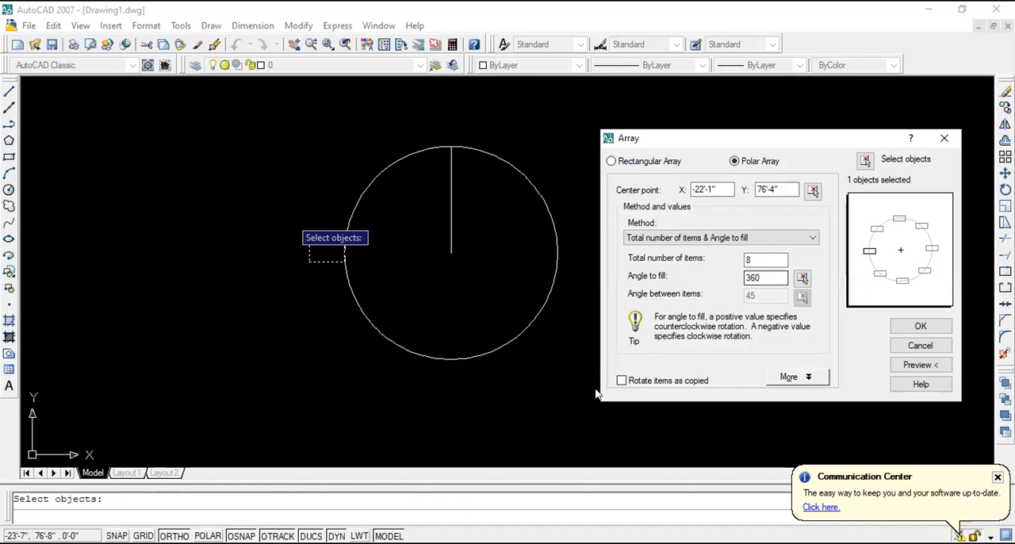
left_click(621, 380)
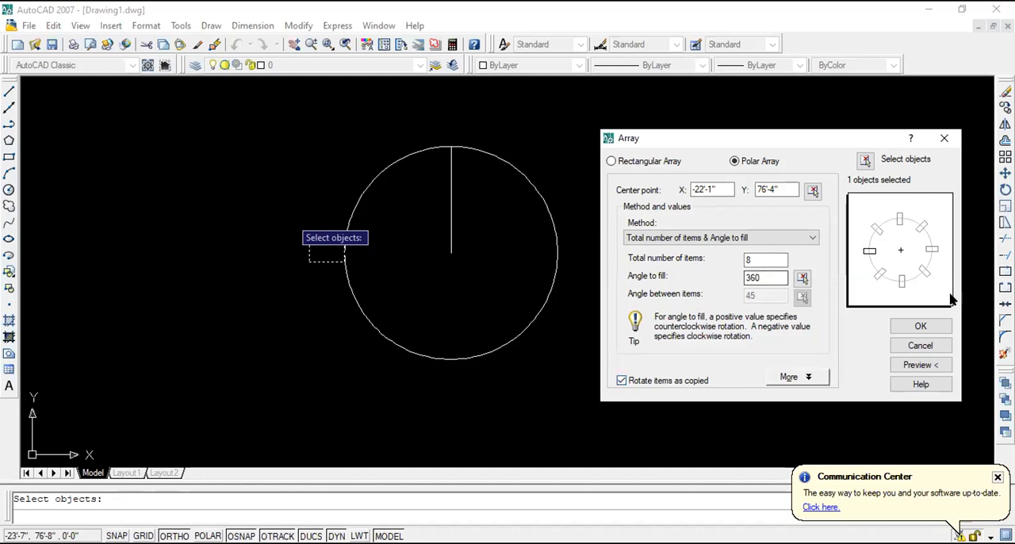
left_click(920, 326)
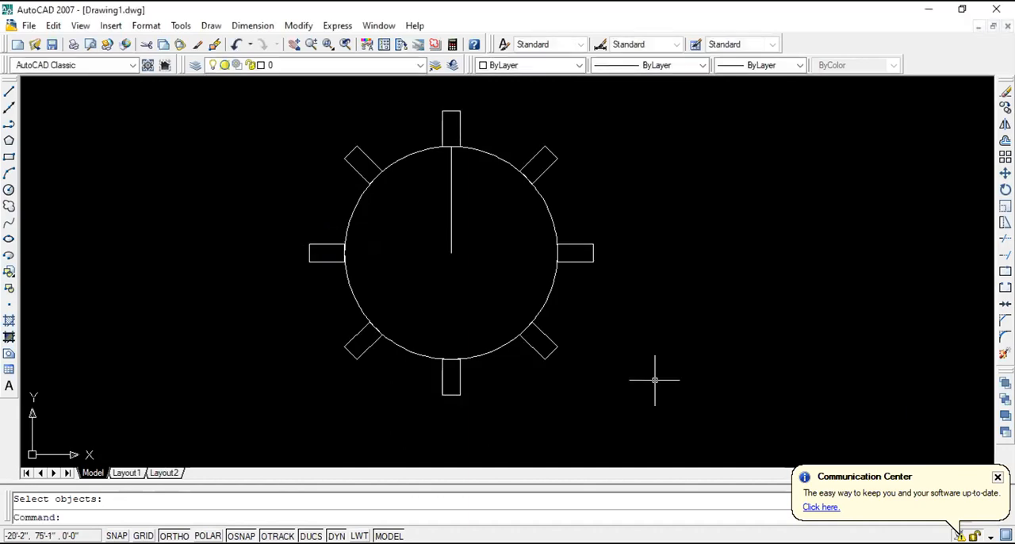
- Erase the vertical line between the circle's centre and its top quadrant
left_click(633, 328)
left_click(442, 216)
key("Delete")
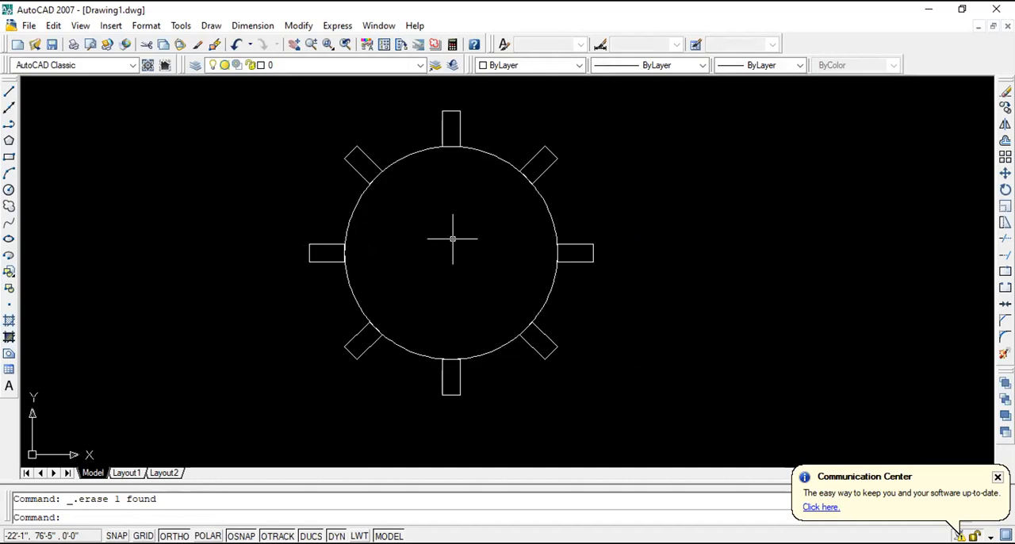
left_click(1006, 157)
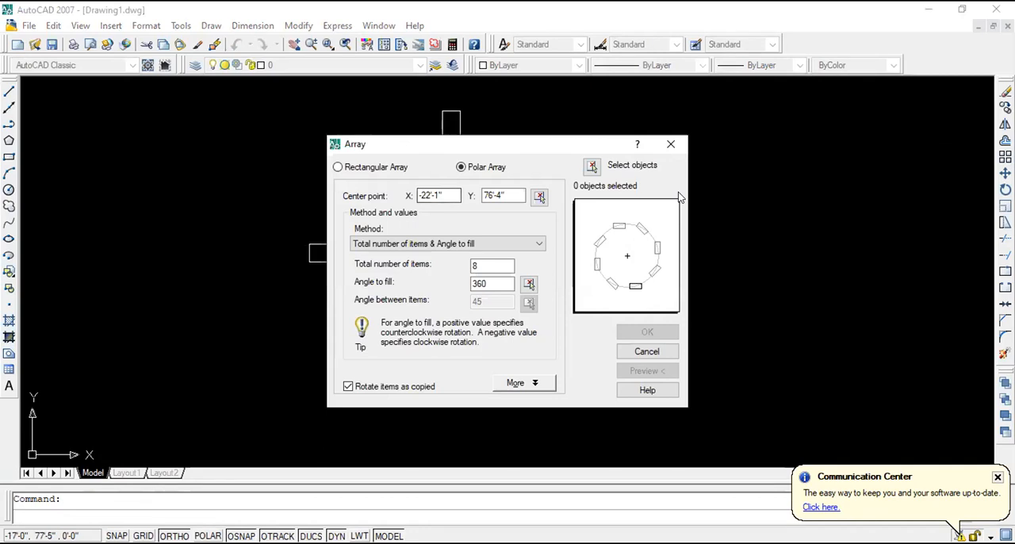
left_click_drag(442, 144, 665, 150)
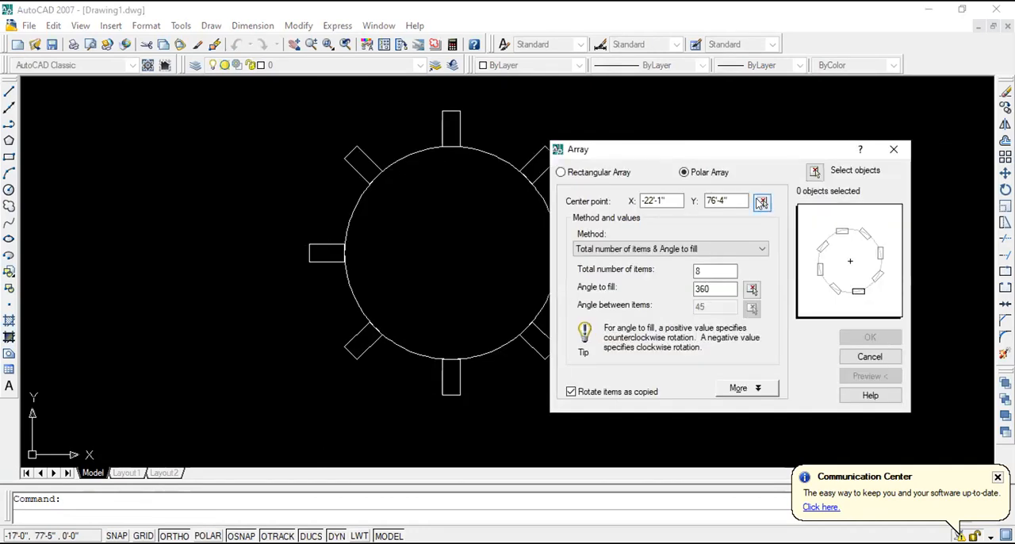
left_click(762, 203)
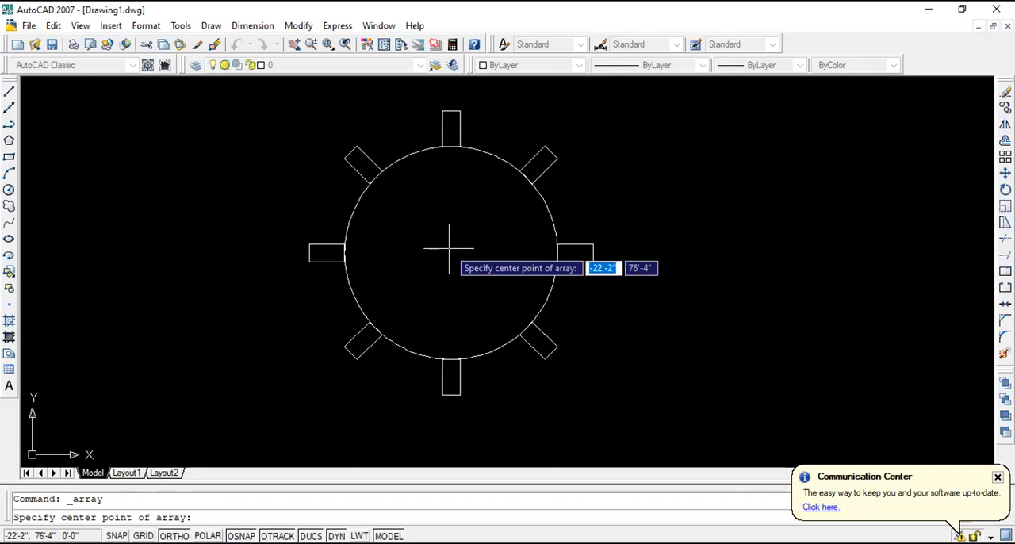
scroll(449, 248, "down", 2)
scroll(454, 248, "up", 1)
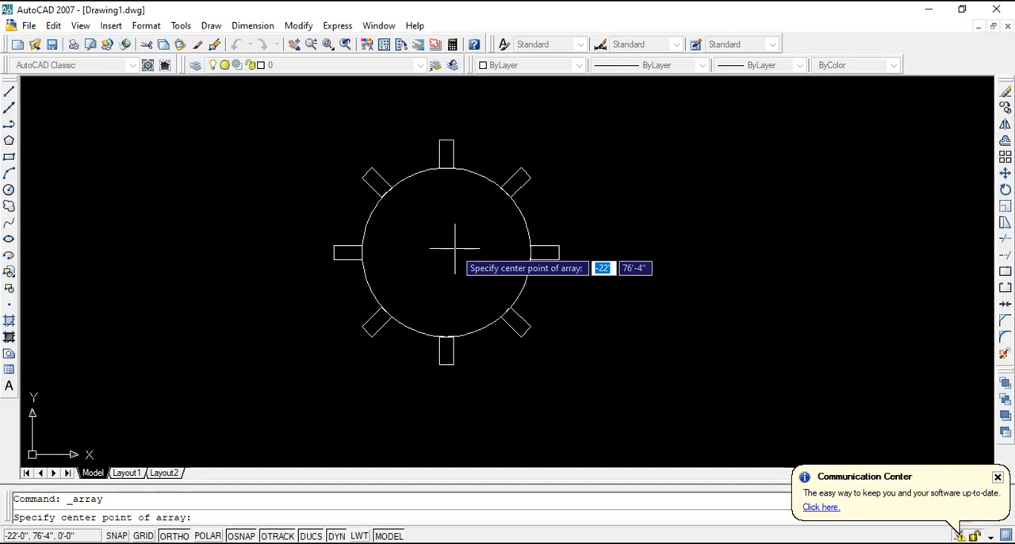
key("Escape")
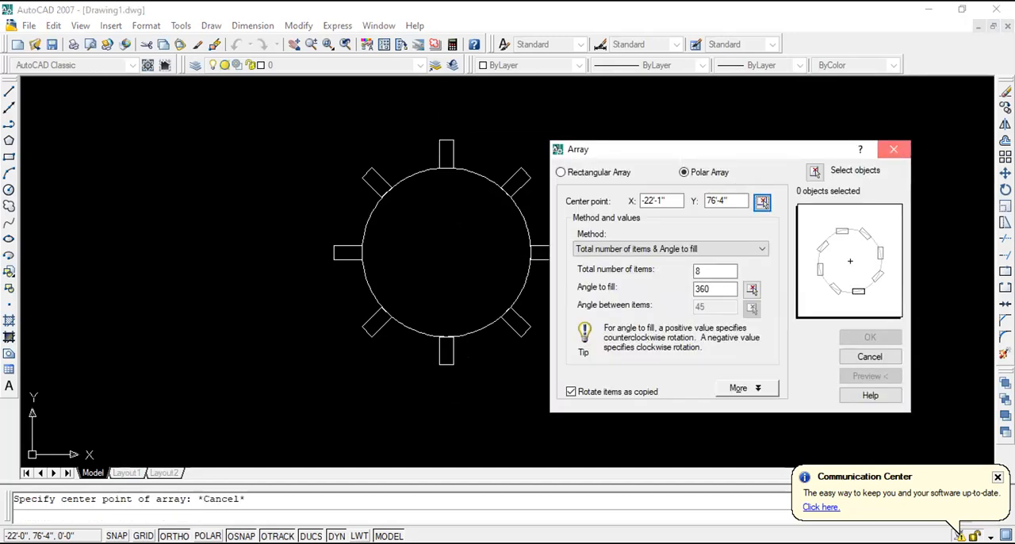
left_click(895, 151)
- Draw a horizontal line about 2'-7" long from the circle's centre to the right, past the arrayed rectangle
left_click(8, 91)
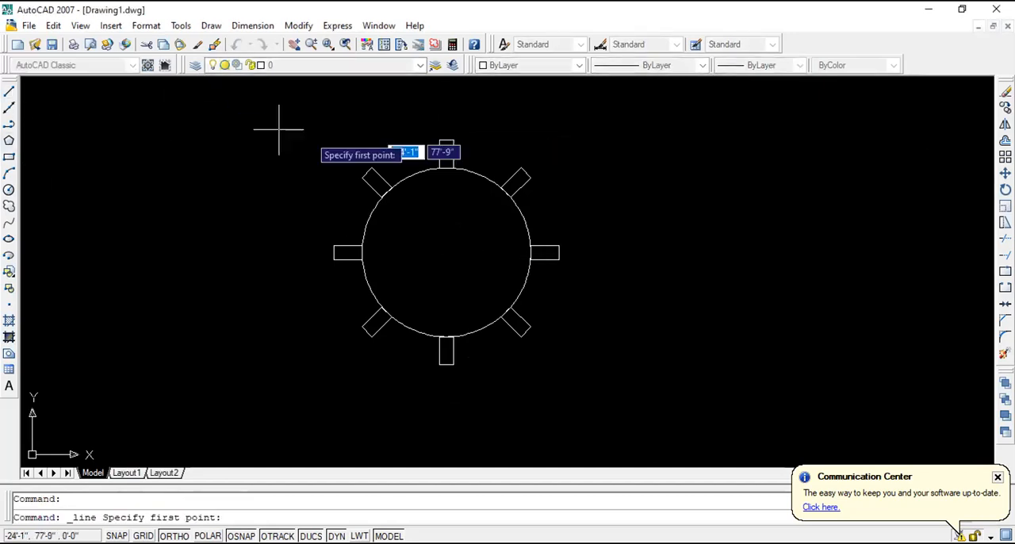
left_click(446, 248)
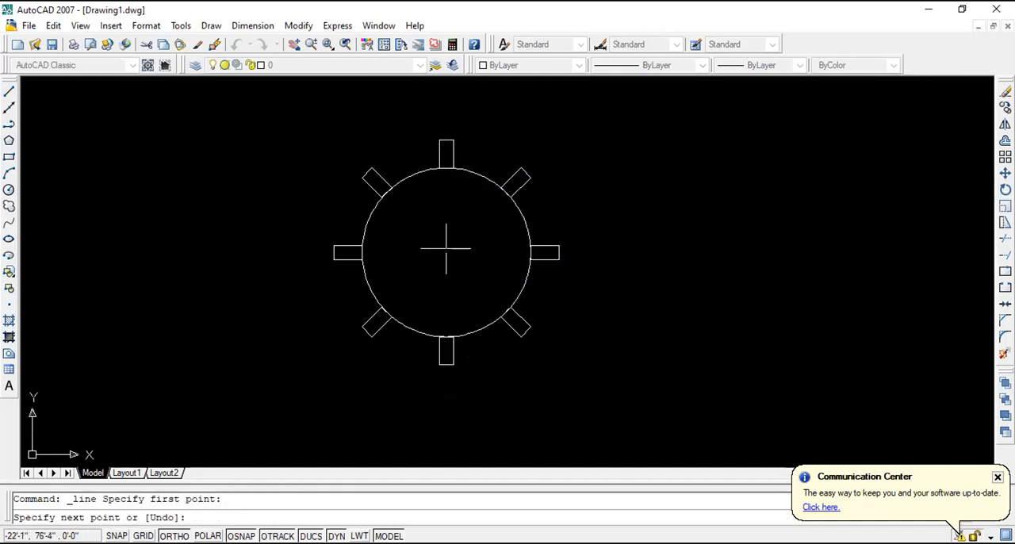
left_click(666, 236)
key("Escape")
- Start a polar array and pick the horizontal line's endpoint at the circle's centre as the array's center point
scroll(426, 267, "up", 5)
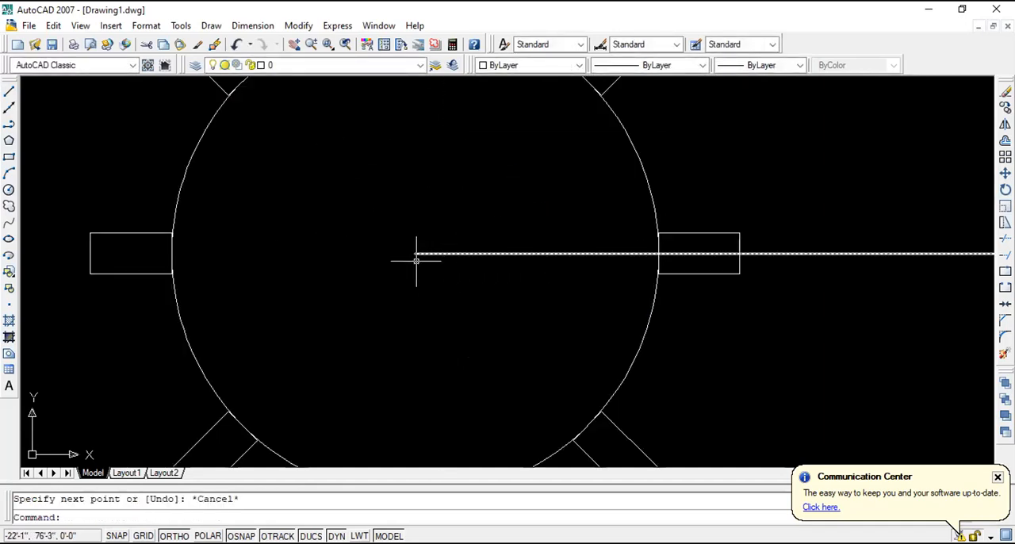
left_click(1006, 157)
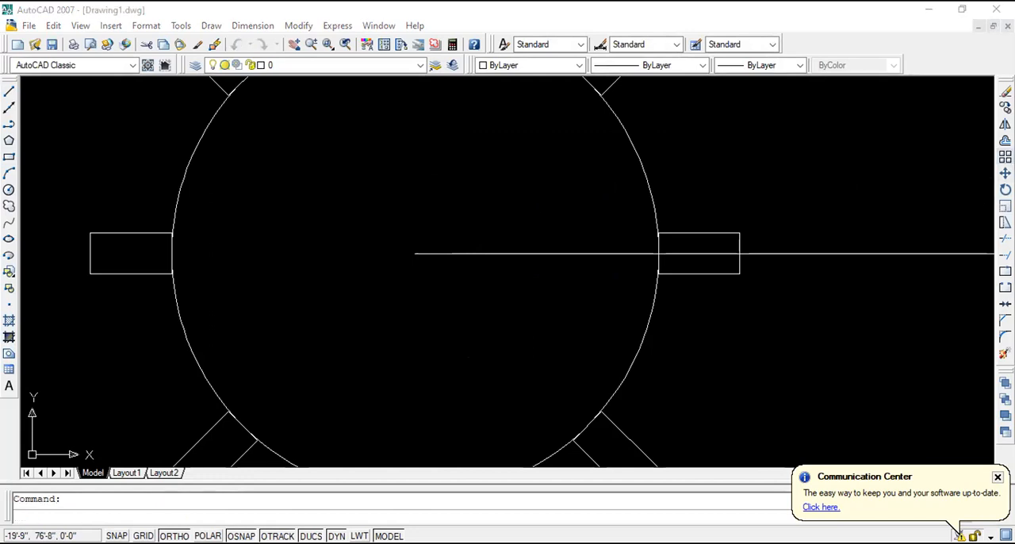
left_click(539, 197)
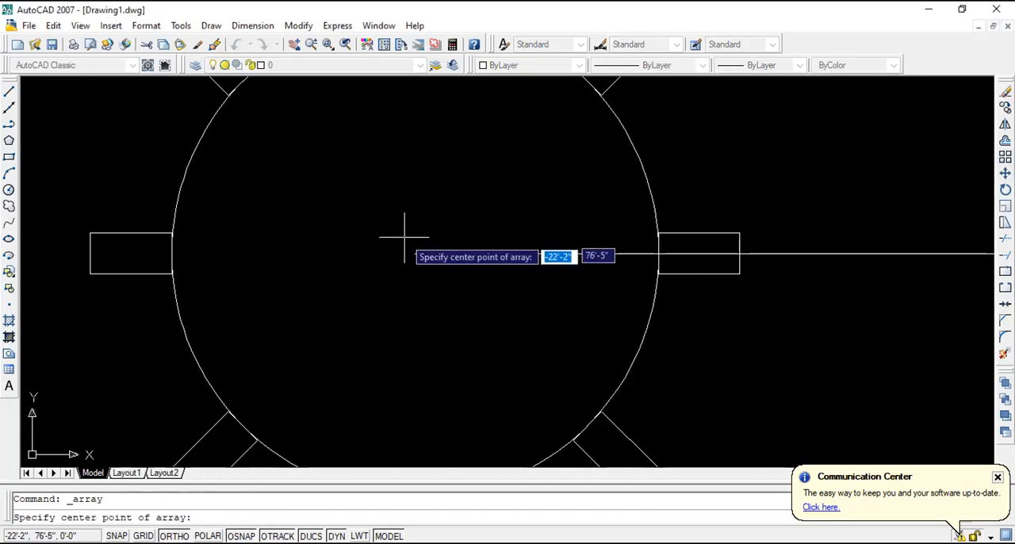
left_click(413, 254)
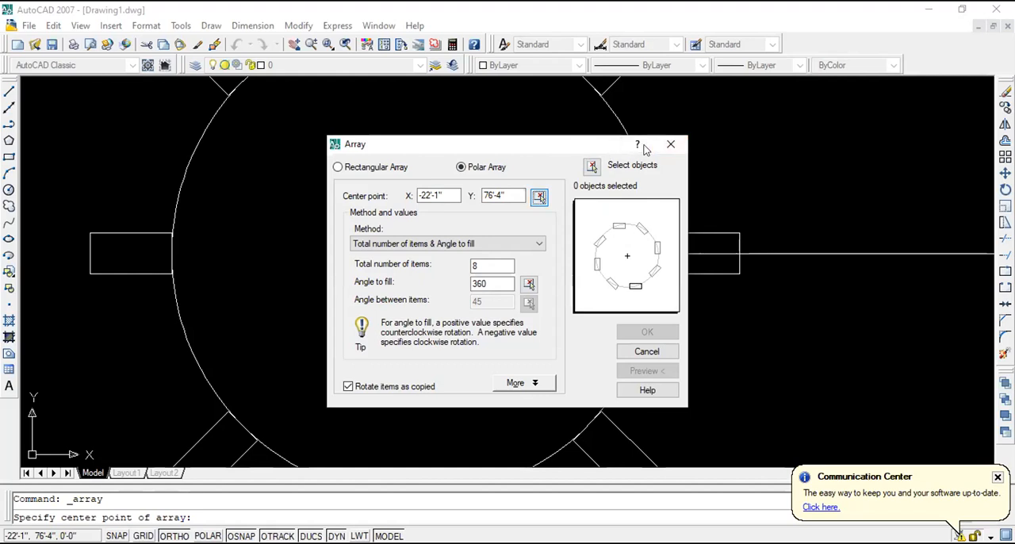
left_click(539, 196)
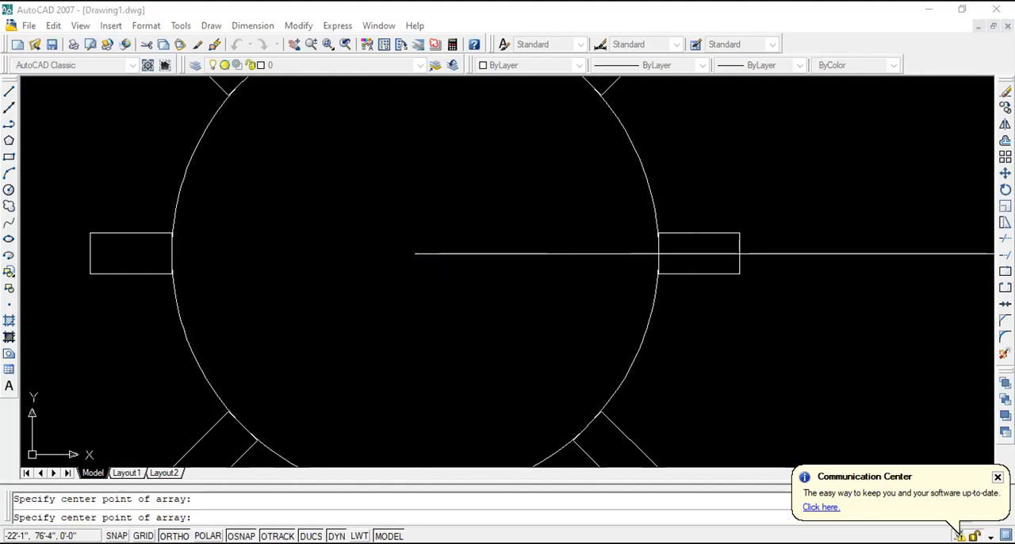
left_click(415, 253)
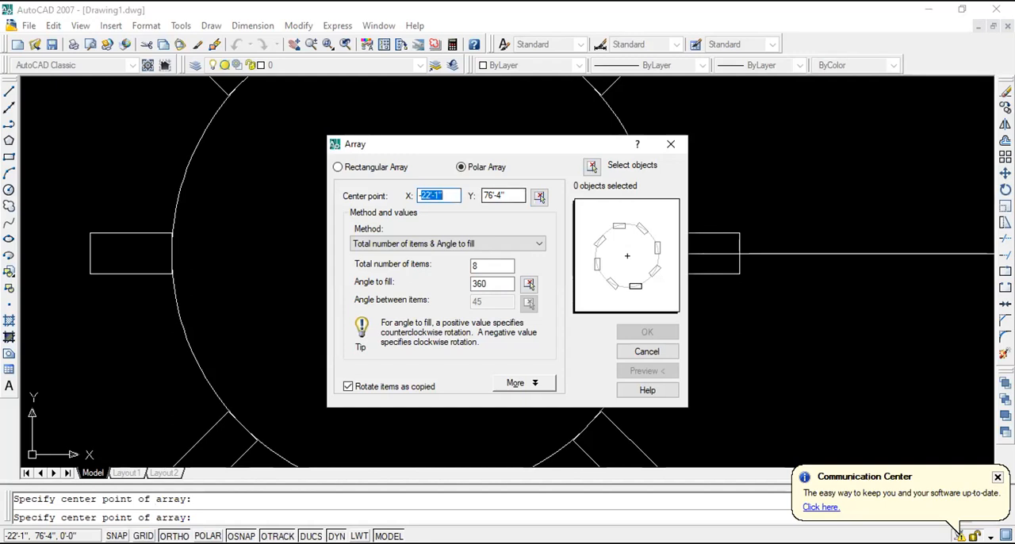
- Create the polar array of the rectangle on the circle's left edge, with 8 items over 360° and Rotate items as copied off
left_click(592, 167)
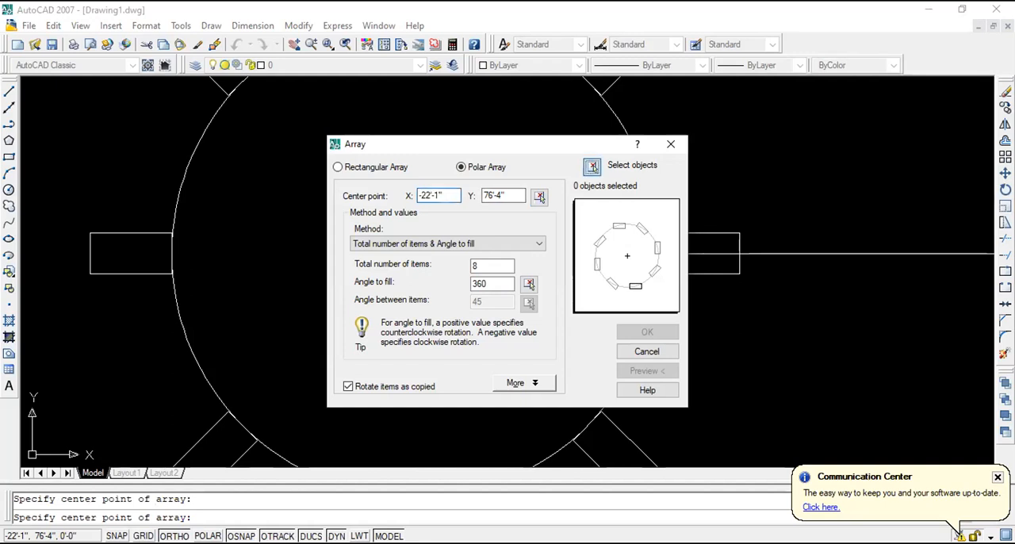
left_click(204, 278)
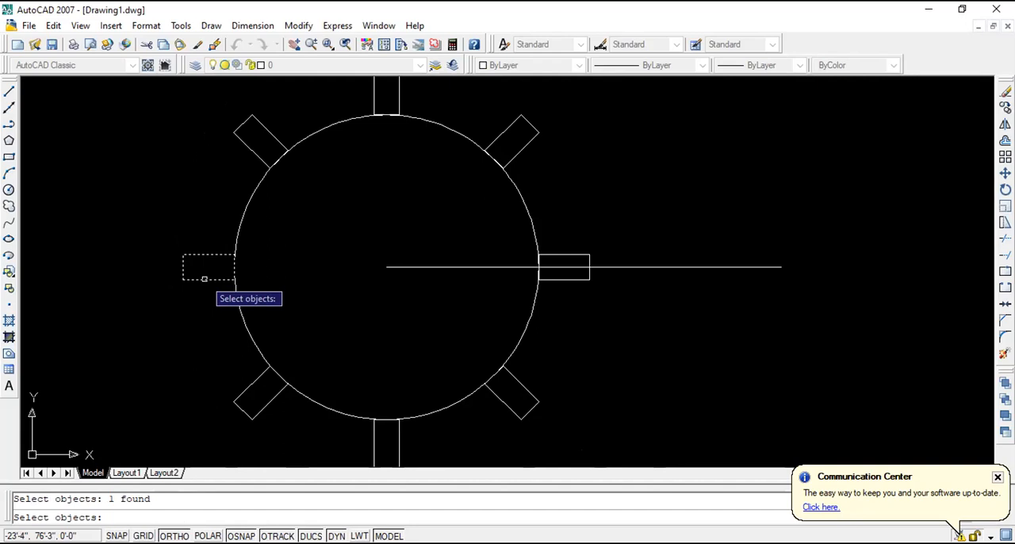
key("Return")
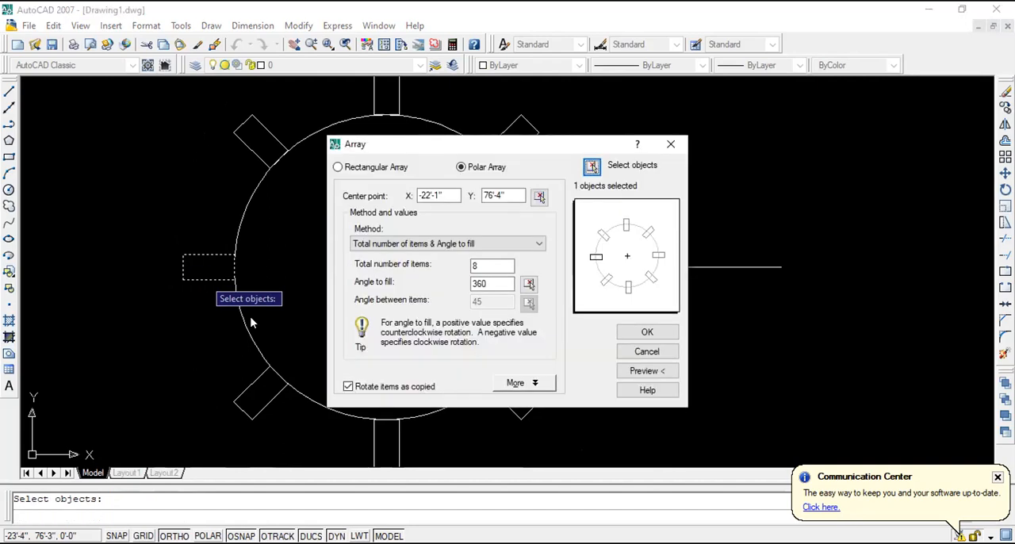
left_click(349, 386)
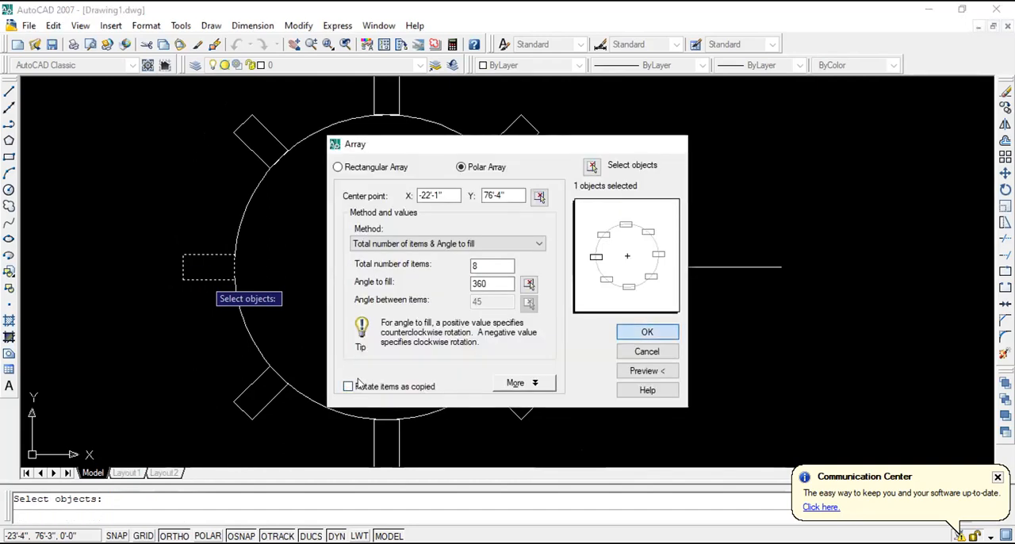
left_click(647, 331)
- Examine the orientation and placement of the newly arrayed rectangles around the circle
scroll(462, 288, "down", 4)
scroll(516, 317, "up", 4)
scroll(544, 291, "down", 1)
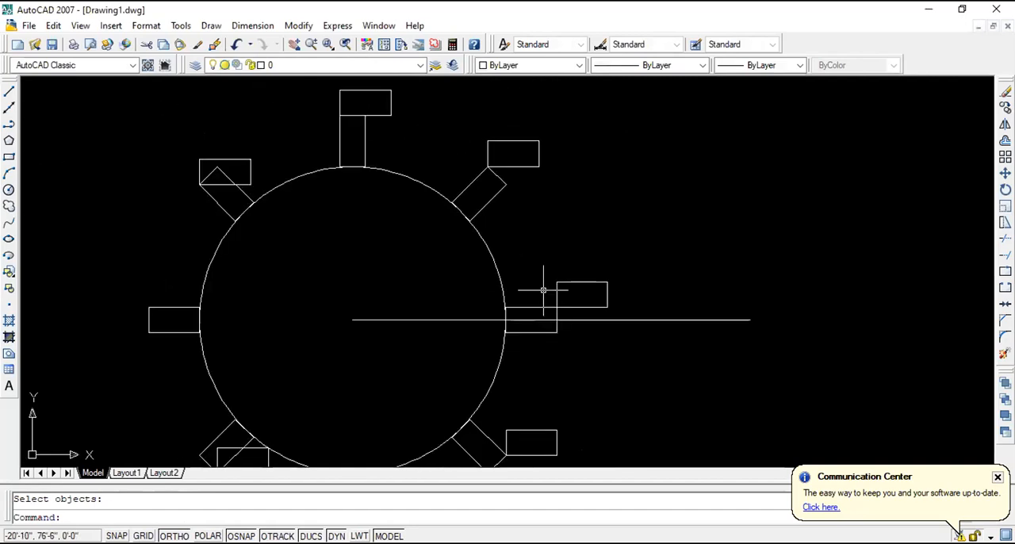
scroll(402, 149, "down", 3)
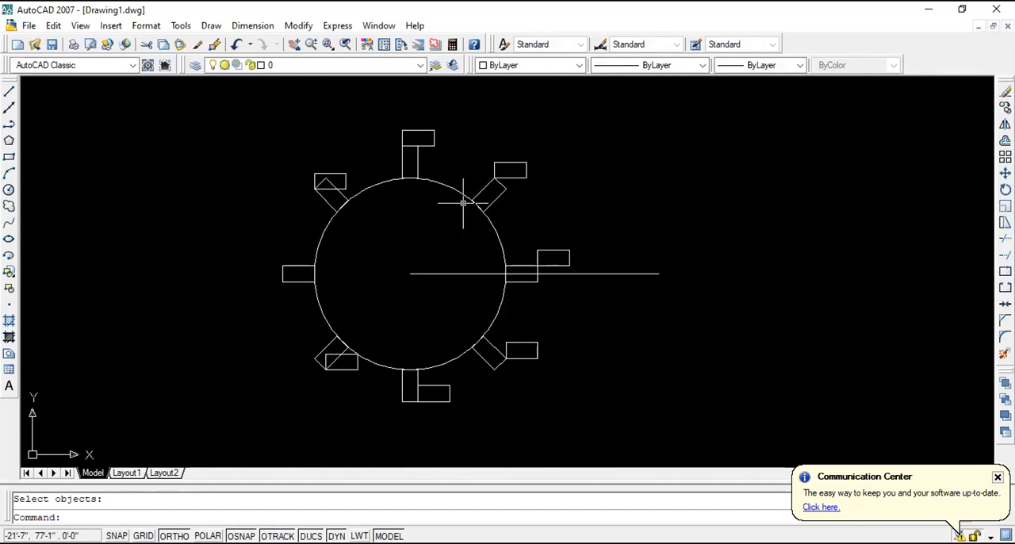
scroll(466, 204, "down", 2)
scroll(469, 226, "up", 4)
scroll(468, 235, "down", 2)
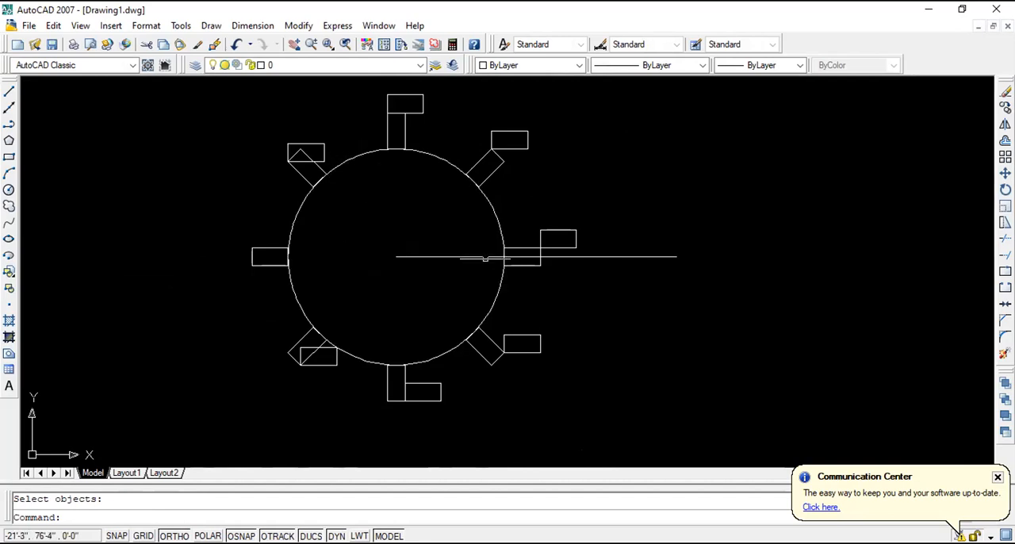
scroll(523, 293, "down", 2)
scroll(432, 306, "up", 3)
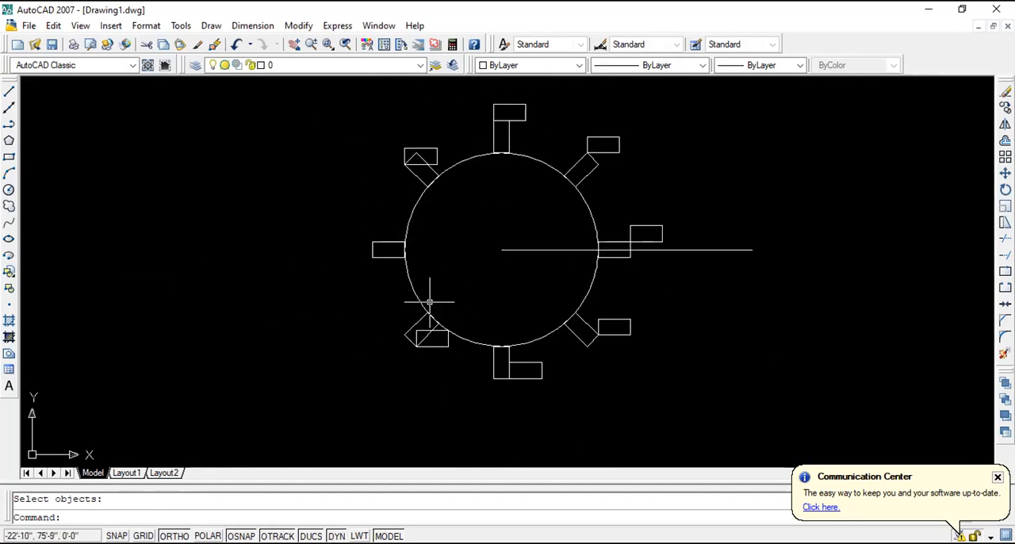
scroll(460, 331, "down", 2)
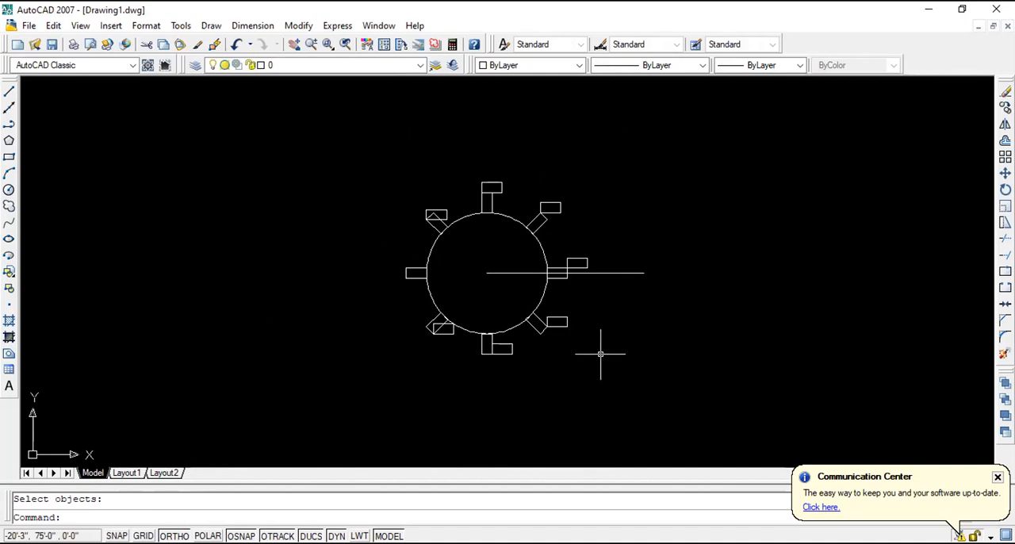
scroll(600, 354, "up", 3)
scroll(601, 354, "down", 2)
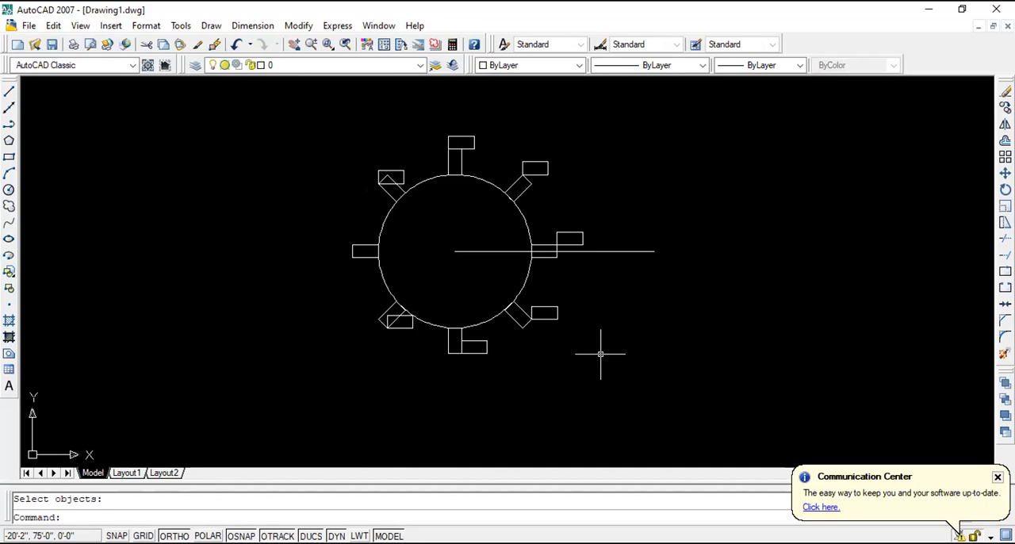
scroll(370, 249, "up", 2)
scroll(392, 271, "down", 3)
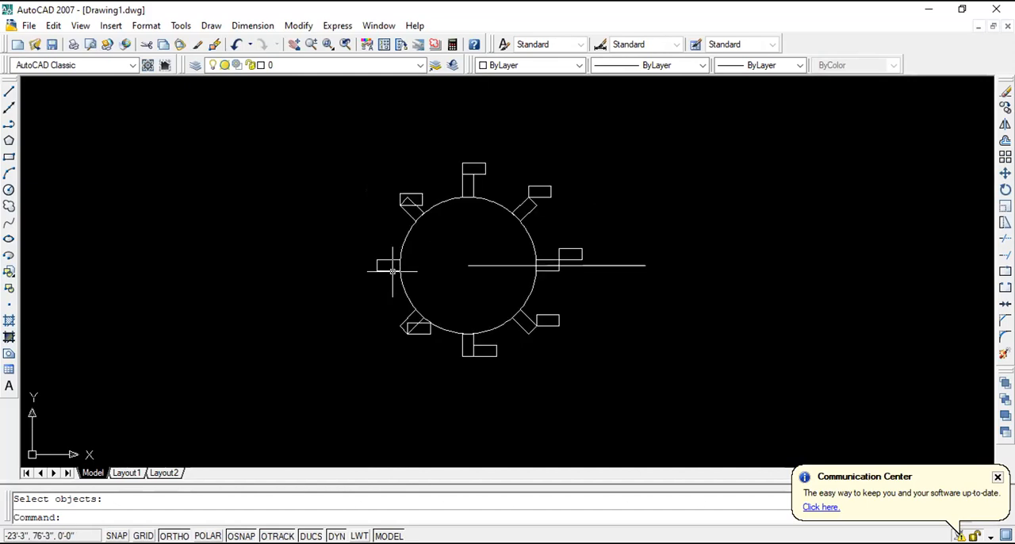
- Erase the rectangle on the circle's left edge
scroll(392, 271, "up", 3)
left_click(405, 284)
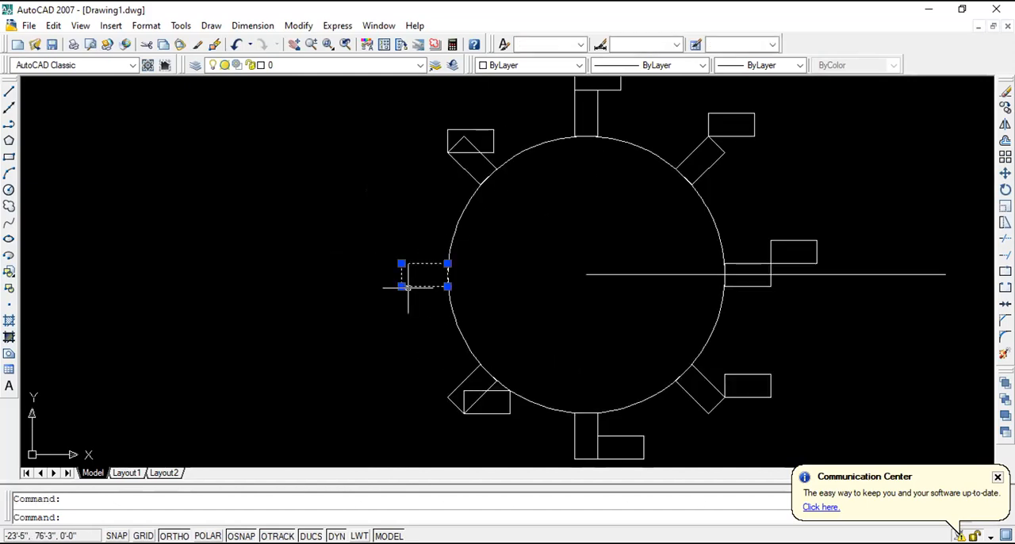
key("Delete")
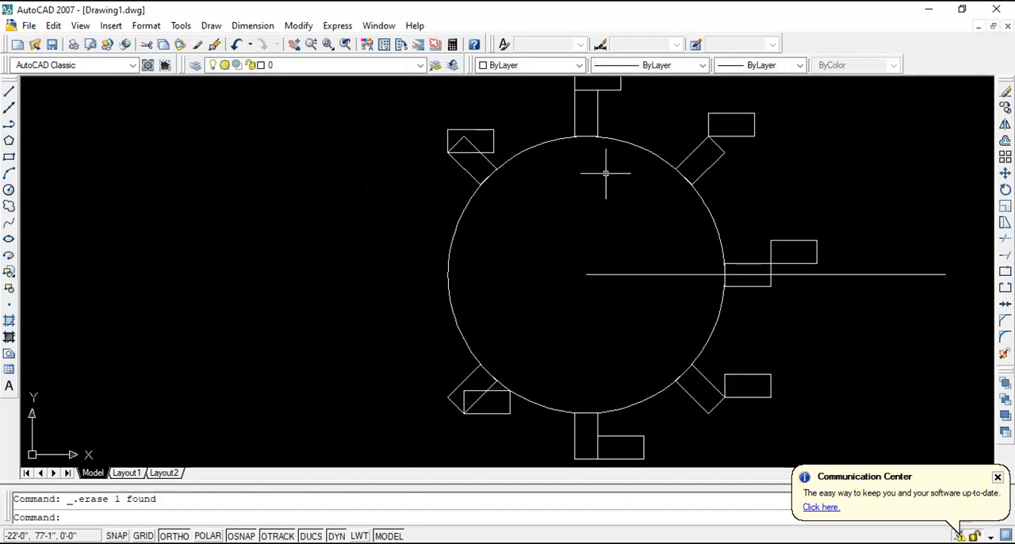
scroll(608, 170, "down", 5)
scroll(630, 286, "up", 4)
scroll(630, 285, "down", 3)
scroll(602, 345, "up", 4)
scroll(603, 345, "down", 4)
scroll(603, 345, "up", 3)
scroll(602, 345, "down", 2)
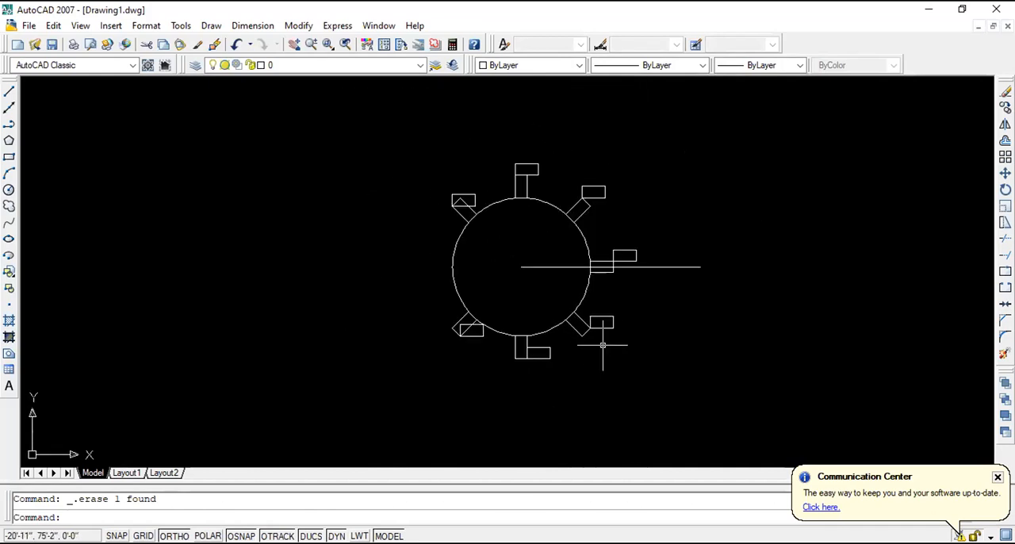
scroll(603, 345, "up", 2)
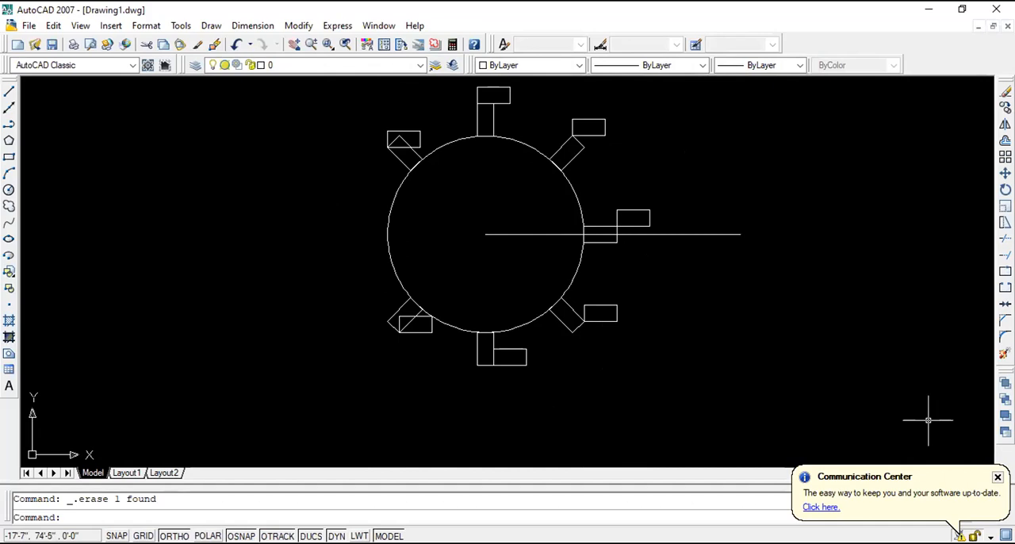
- Erase the circle, the horizontal line and all the arrayed rectangles together
scroll(846, 399, "down", 2)
scroll(793, 389, "up", 2)
scroll(771, 383, "down", 1)
left_click(780, 388)
left_click(333, 112)
key("Delete")
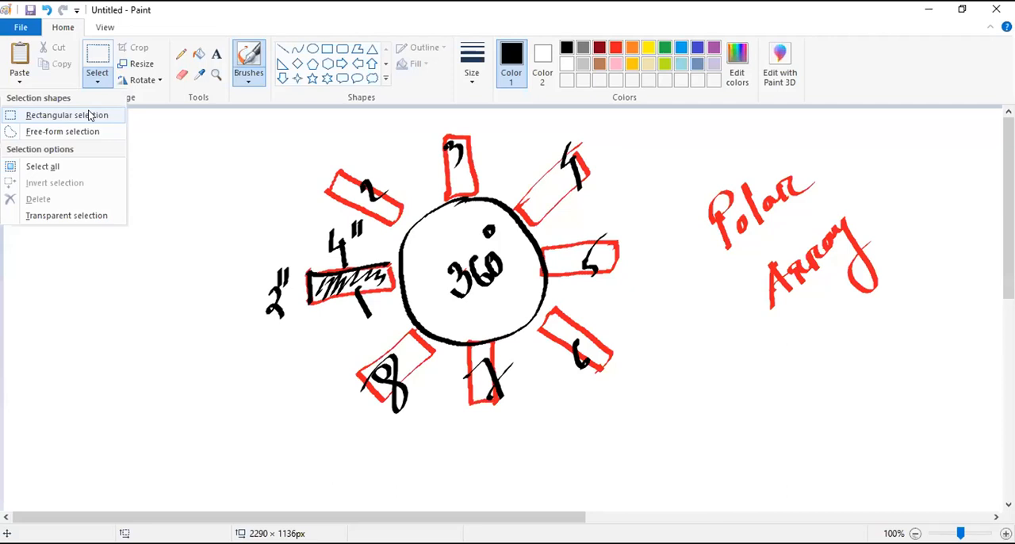
- Switch to Paint and clear the old polar array sketch together with its Polar Array caption from the canvas
left_click(88, 113)
scroll(88, 113, "down", 4)
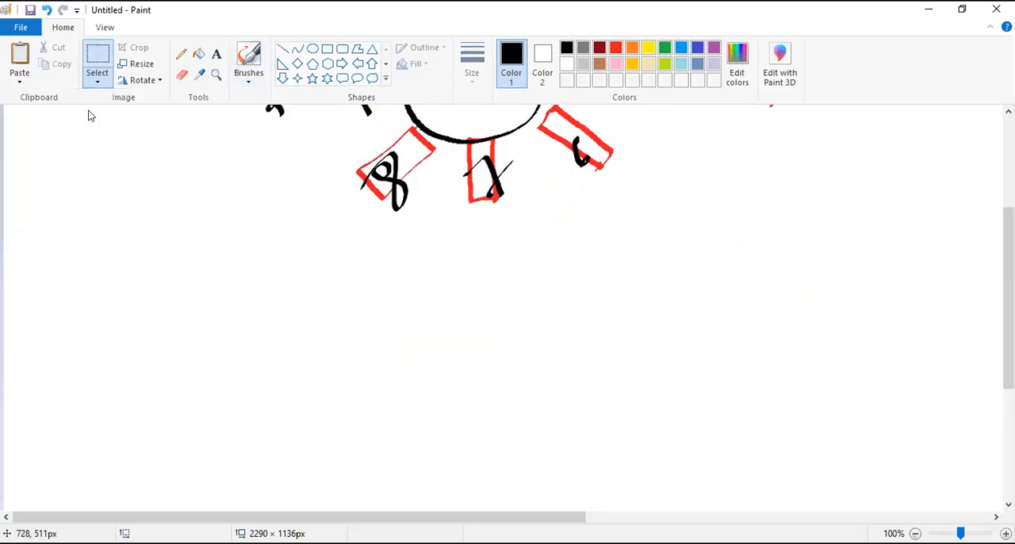
scroll(622, 381, "up", 4)
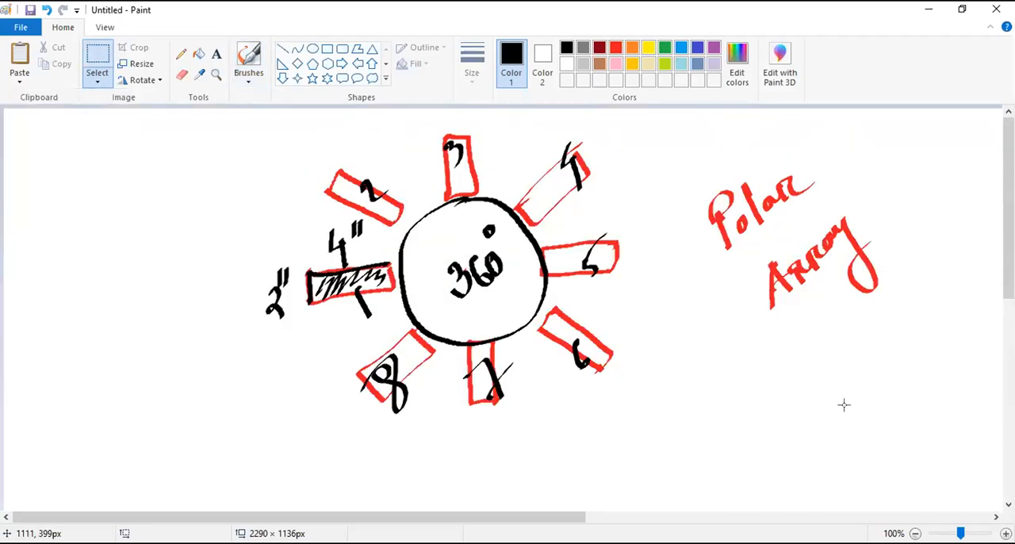
mouse_move(919, 457)
left_mouse_down()
mouse_move(331, 236)
mouse_move(145, 124)
left_mouse_up()
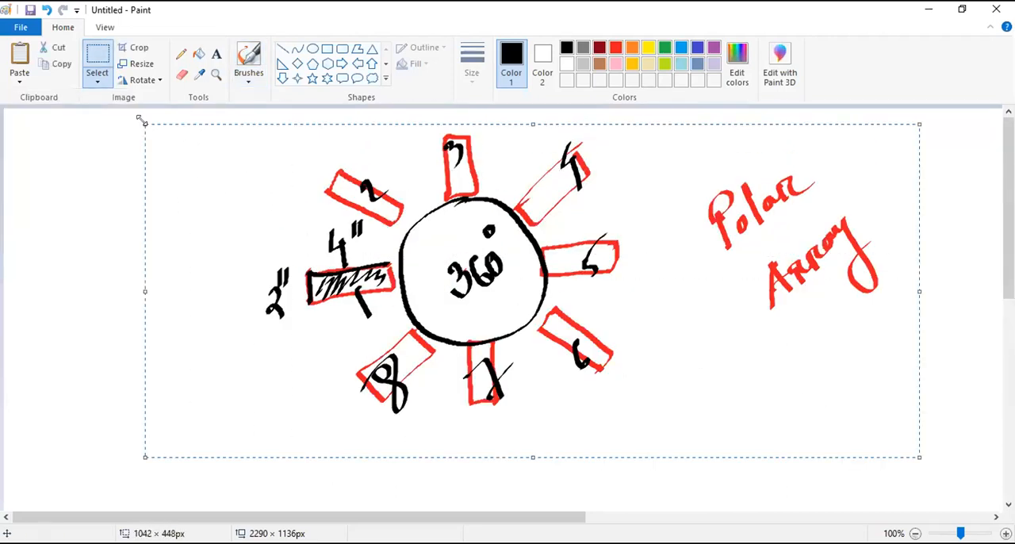
right_click(323, 162)
left_click(298, 176)
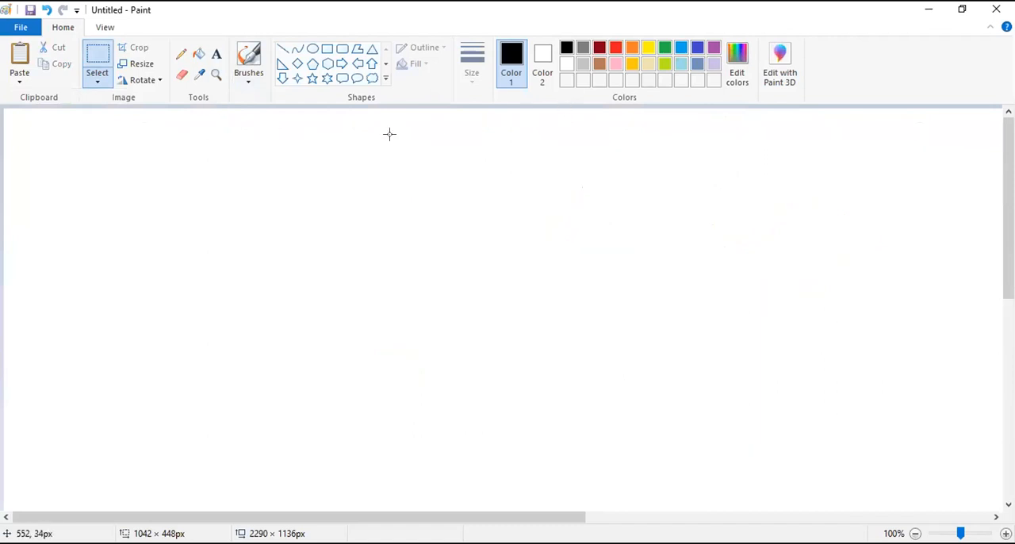
- Draw three small black squares with a brush, one at the top centre and two lower down on either side
left_click(248, 83)
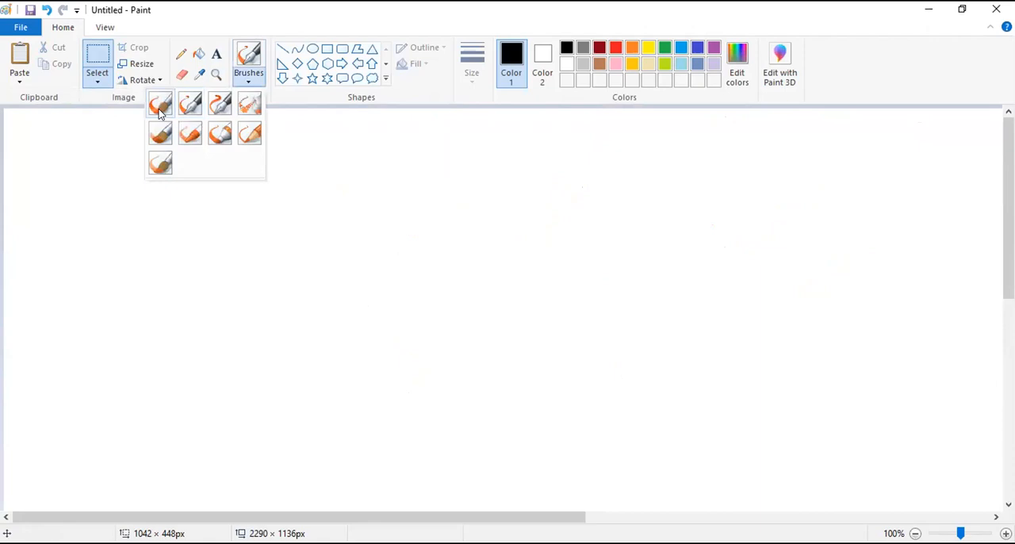
left_click(220, 110)
mouse_move(448, 162)
left_mouse_down()
mouse_move(449, 170)
mouse_move(479, 153)
mouse_move(458, 182)
mouse_move(489, 179)
left_mouse_up()
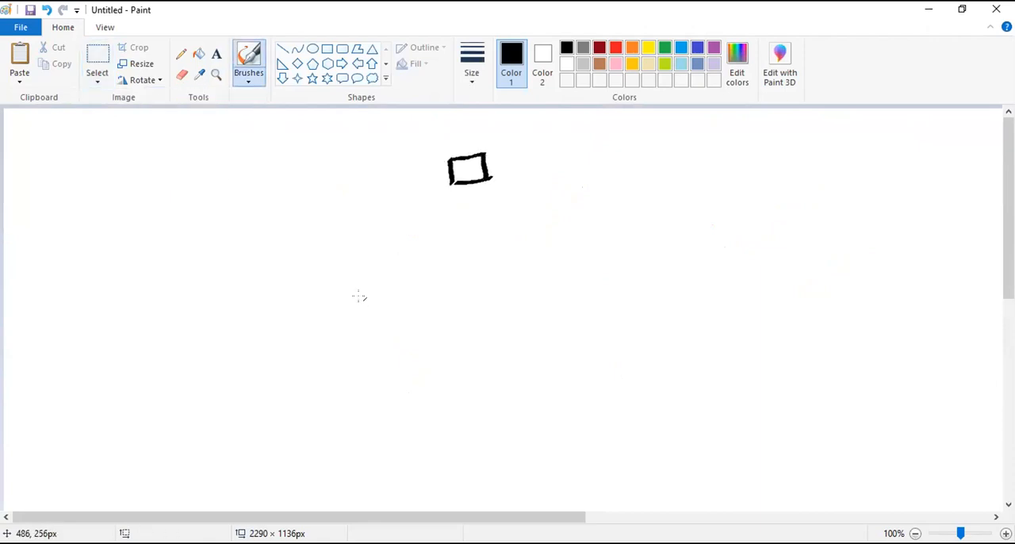
mouse_move(308, 338)
left_mouse_down()
mouse_move(333, 340)
mouse_move(309, 376)
mouse_move(343, 370)
left_mouse_up()
mouse_move(618, 336)
left_mouse_down()
mouse_move(655, 333)
mouse_move(665, 362)
left_mouse_up()
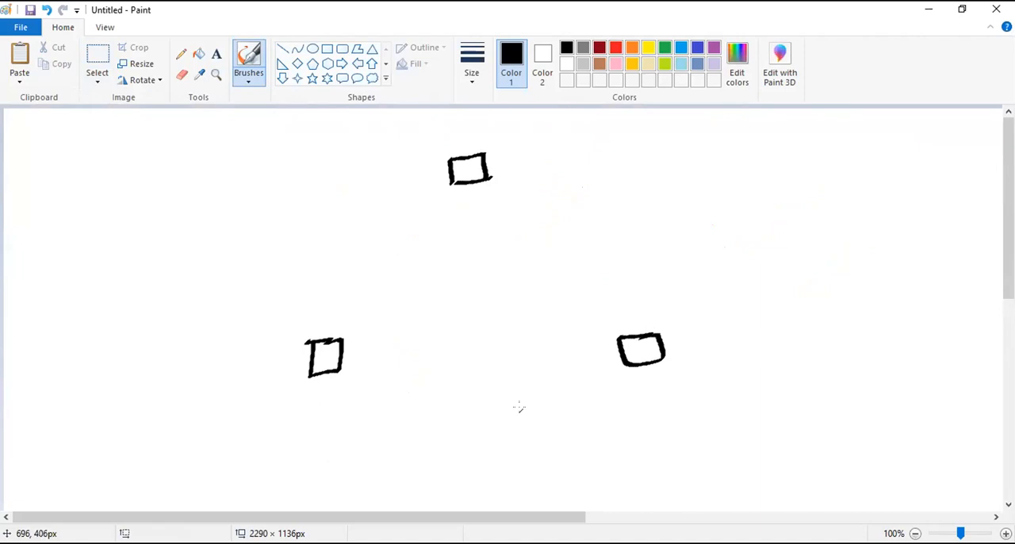
- Connect the three squares with red brush lines to form a triangle
left_click(615, 48)
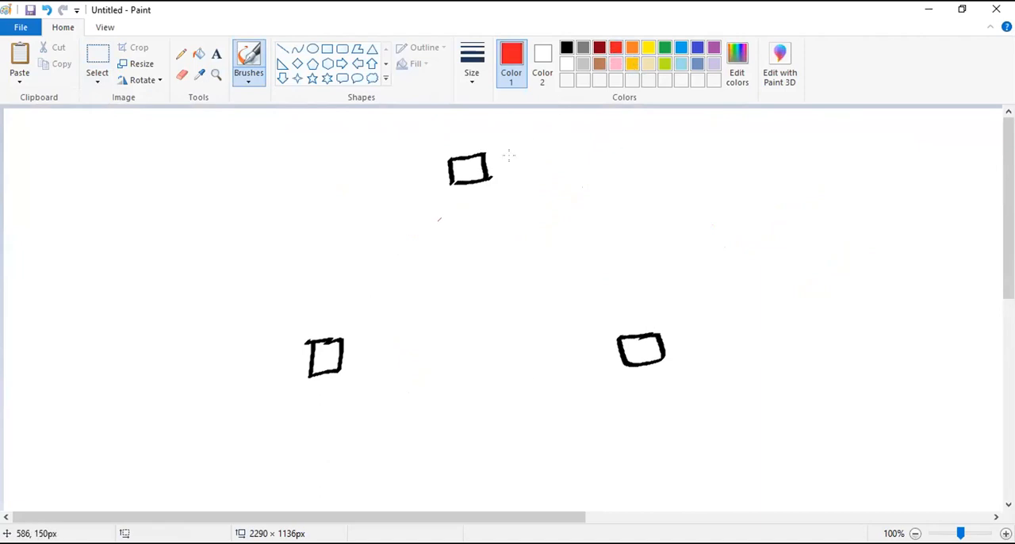
mouse_move(466, 163)
left_mouse_down()
mouse_move(341, 360)
mouse_move(642, 351)
left_mouse_up()
left_click_drag(468, 168, 644, 349)
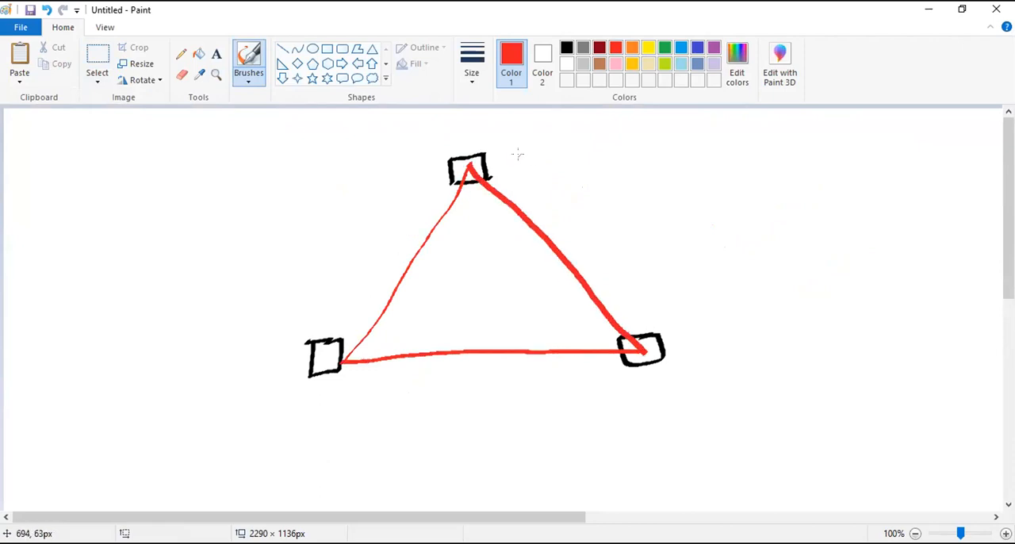
left_click_drag(467, 161, 340, 360)
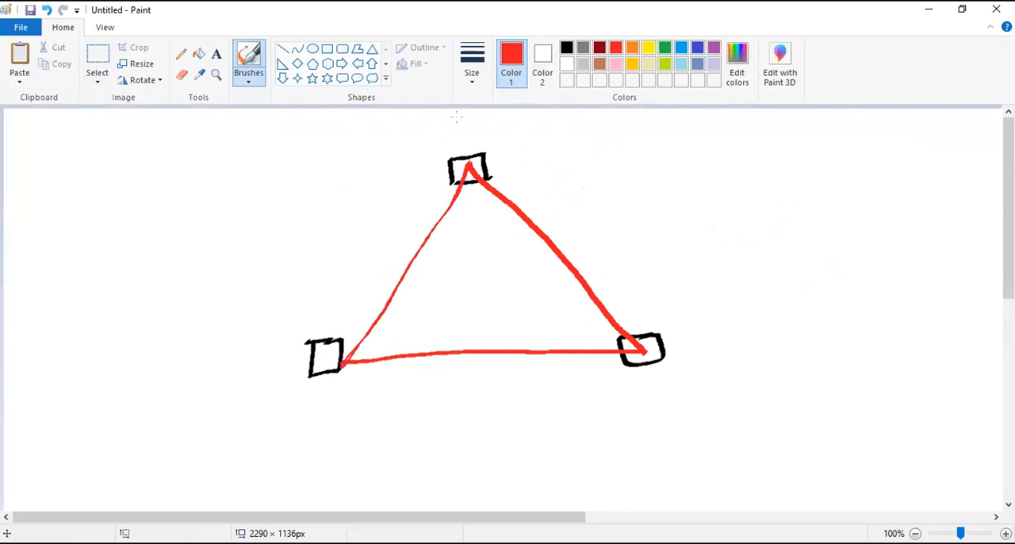
- Draw a red ellipse passing through the triangle's three corners
left_click(313, 49)
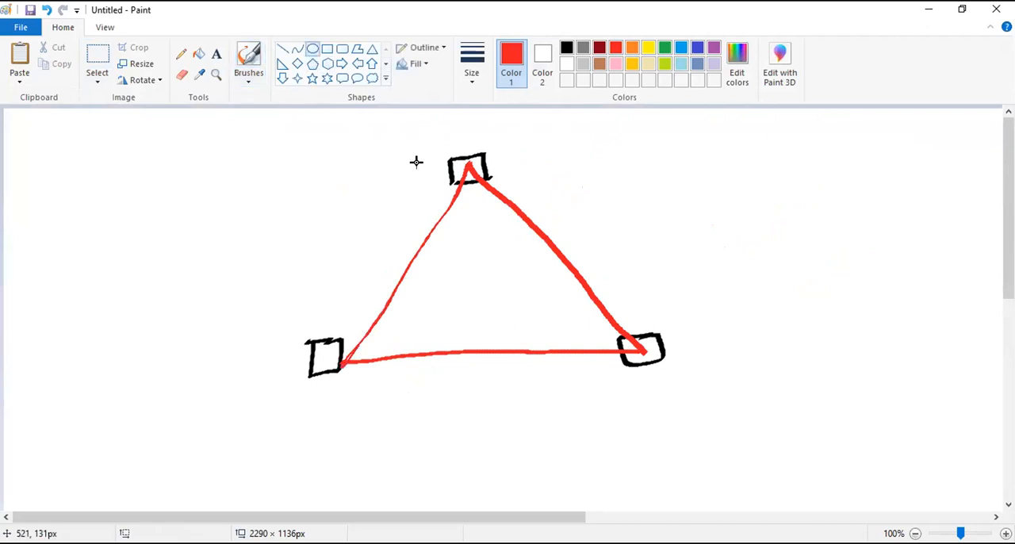
mouse_move(329, 171)
left_mouse_down()
mouse_move(507, 302)
mouse_move(571, 376)
mouse_move(656, 429)
left_mouse_up()
left_click(734, 261)
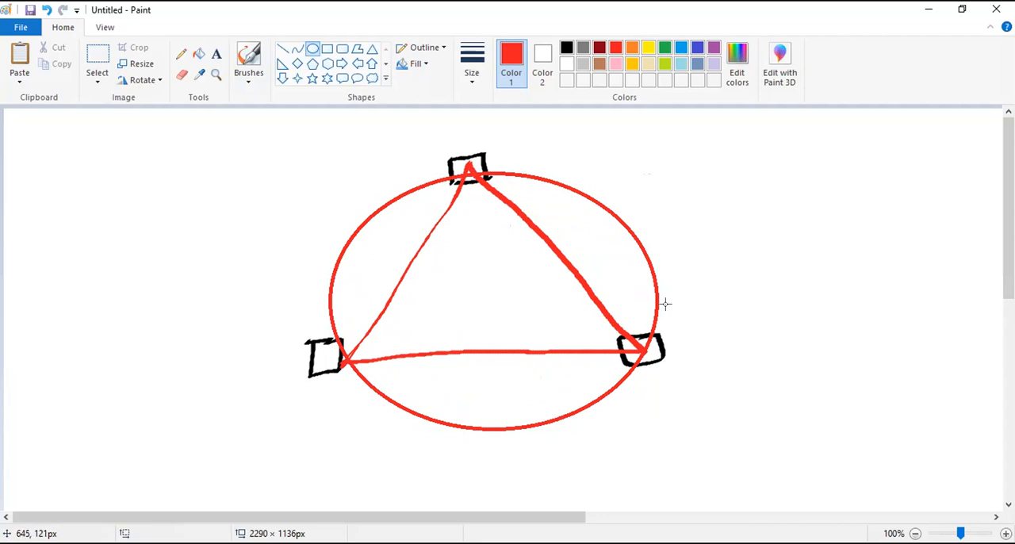
- Number the squares in black brush strokes: 1 at the top, 2 at the lower left and 3 at the lower right
left_click(566, 47)
mouse_move(462, 129)
left_mouse_down()
mouse_move(471, 150)
mouse_move(515, 149)
left_mouse_up()
left_click(246, 77)
left_click(221, 133)
left_click_drag(438, 137, 450, 151)
left_click_drag(283, 311, 320, 302)
left_click_drag(665, 309, 683, 348)
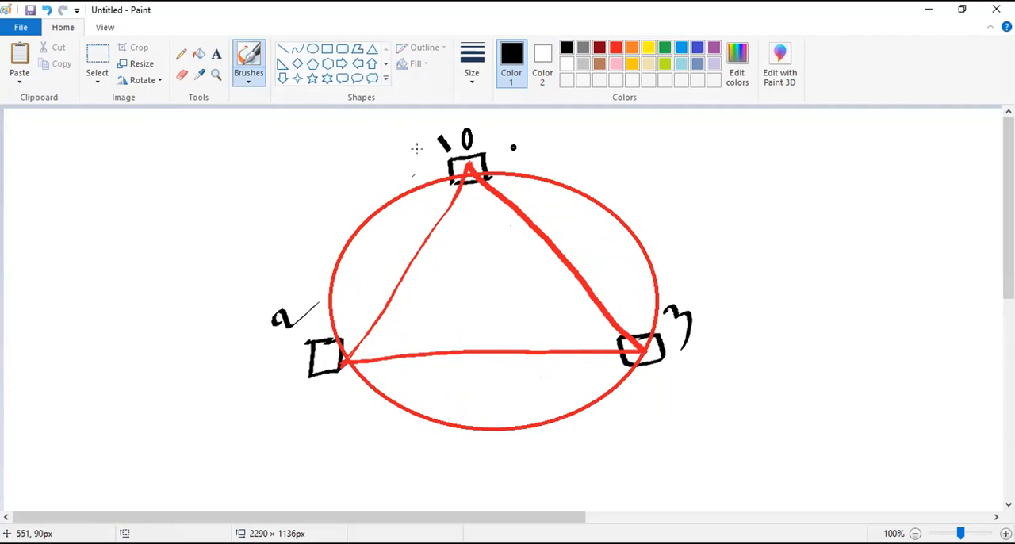
- Blacken the 0 beside the number 1 above the top square with the brush and erase it
left_click_drag(465, 132, 468, 135)
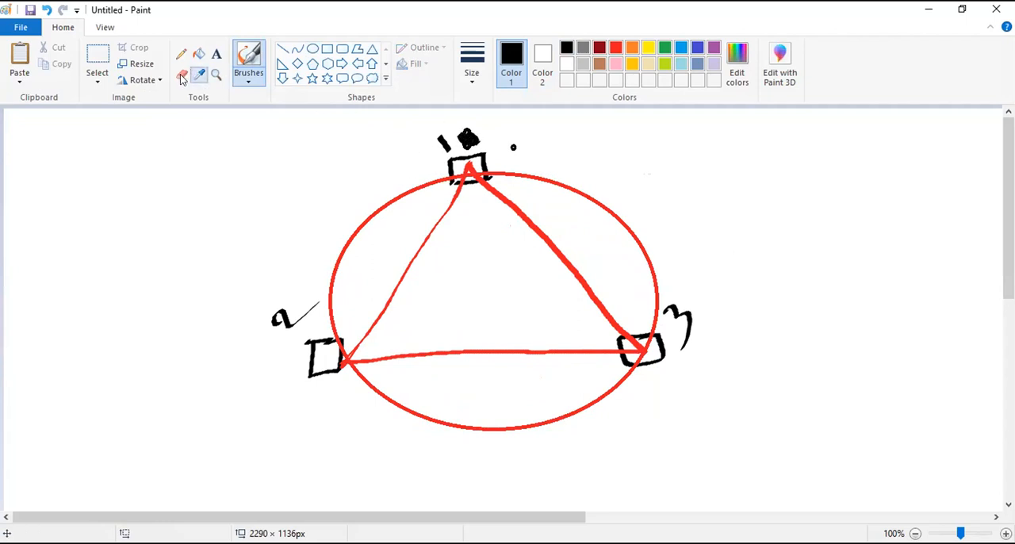
left_click(199, 74)
left_click(182, 74)
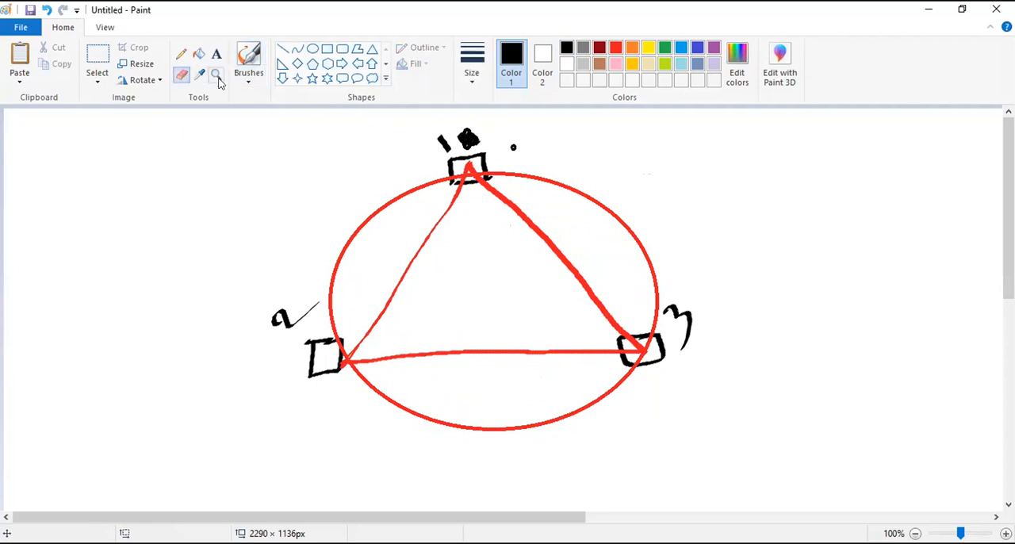
mouse_move(466, 129)
left_mouse_down()
mouse_move(464, 119)
mouse_move(472, 141)
mouse_move(521, 151)
mouse_move(395, 168)
left_mouse_up()
left_click(249, 79)
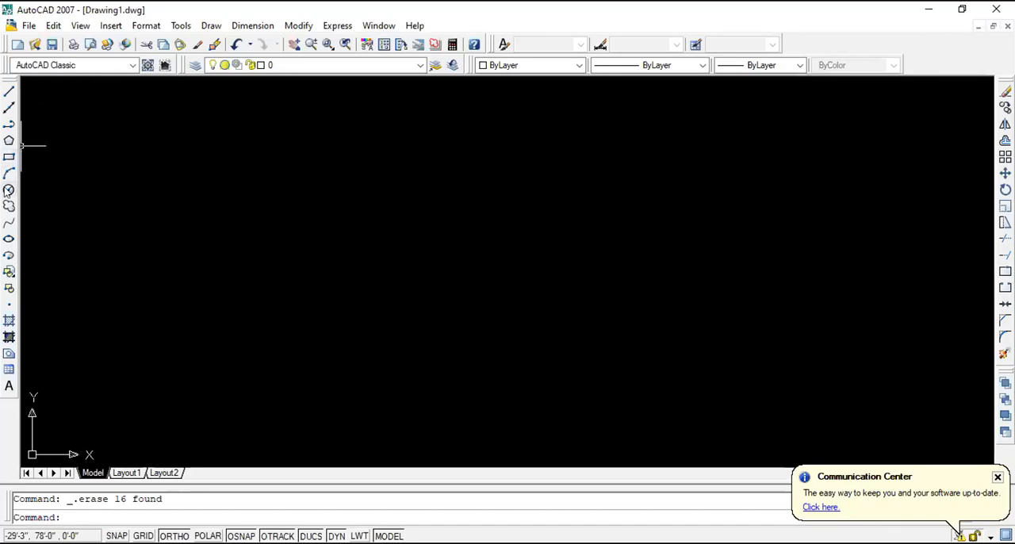
- Switch to AutoCAD and draw a circle with a radius of 2 in the empty drawing
left_click(8, 191)
left_click(424, 159)
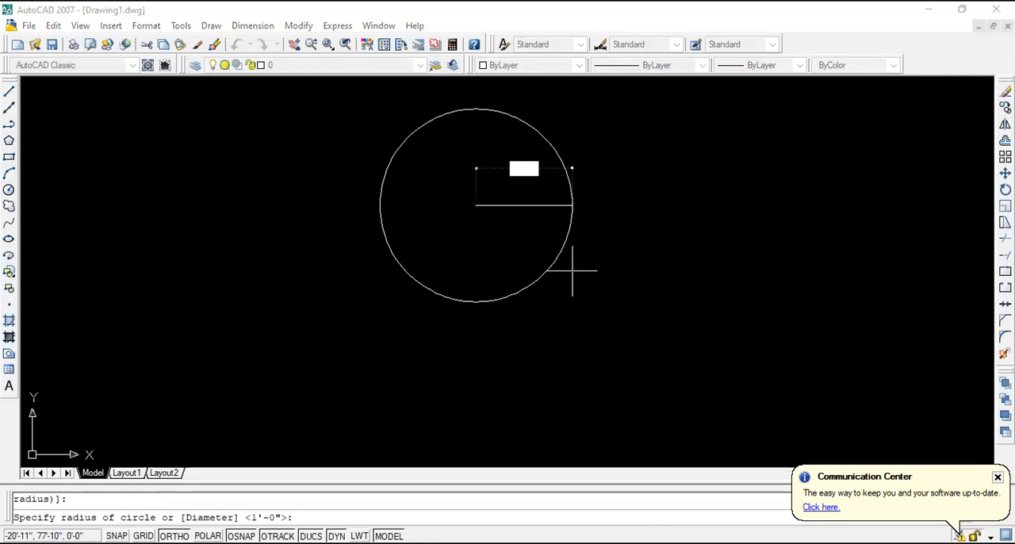
type("2")
key("Return")
scroll(476, 210, "up", 5)
scroll(495, 223, "up", 3)
scroll(495, 223, "up", 1)
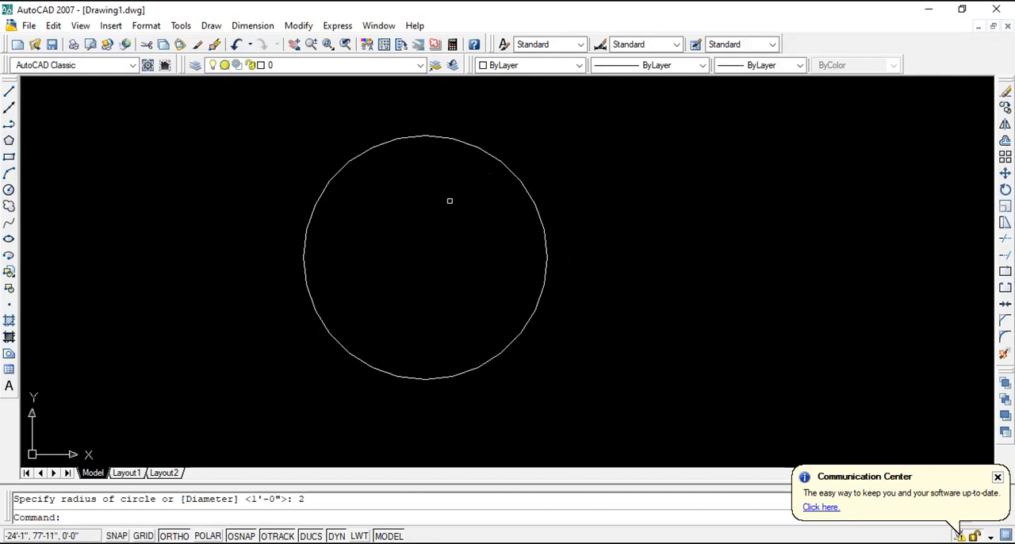
- Draw a trial rectangle of 4 by 2 to the right of the circle and delete it
left_click(9, 157)
left_click(680, 226)
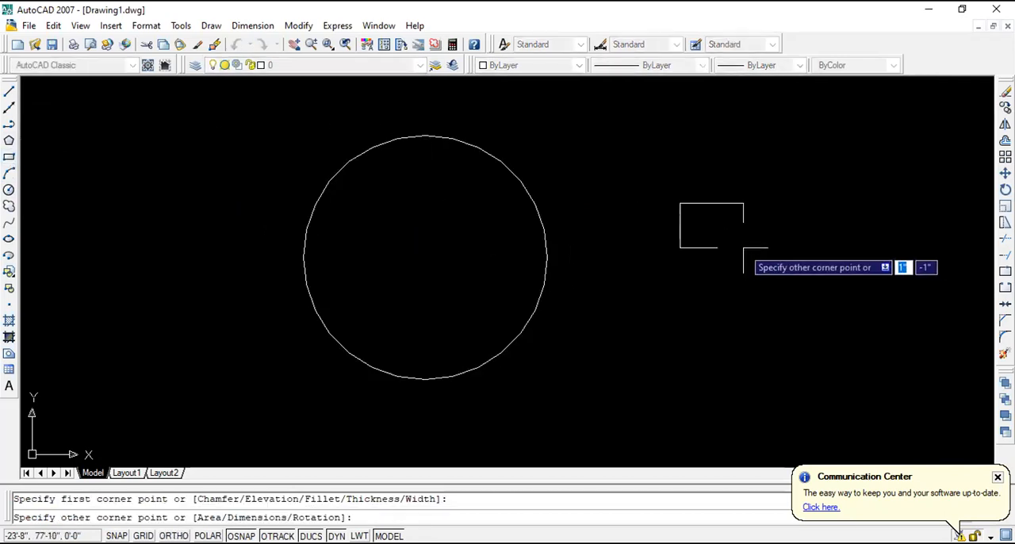
type("4")
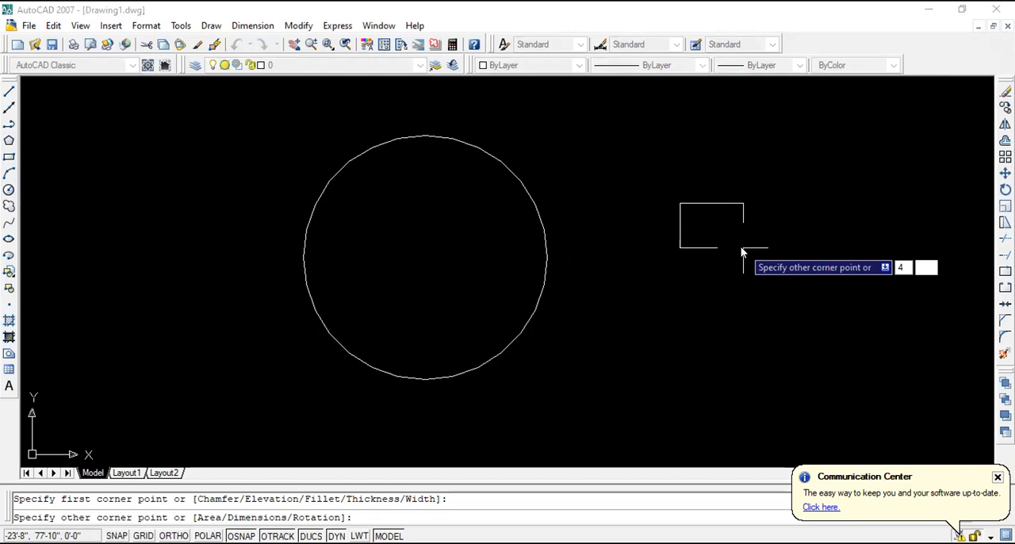
type(",2")
key("Return")
scroll(743, 246, "down", 2)
left_click(904, 252)
left_click(699, 108)
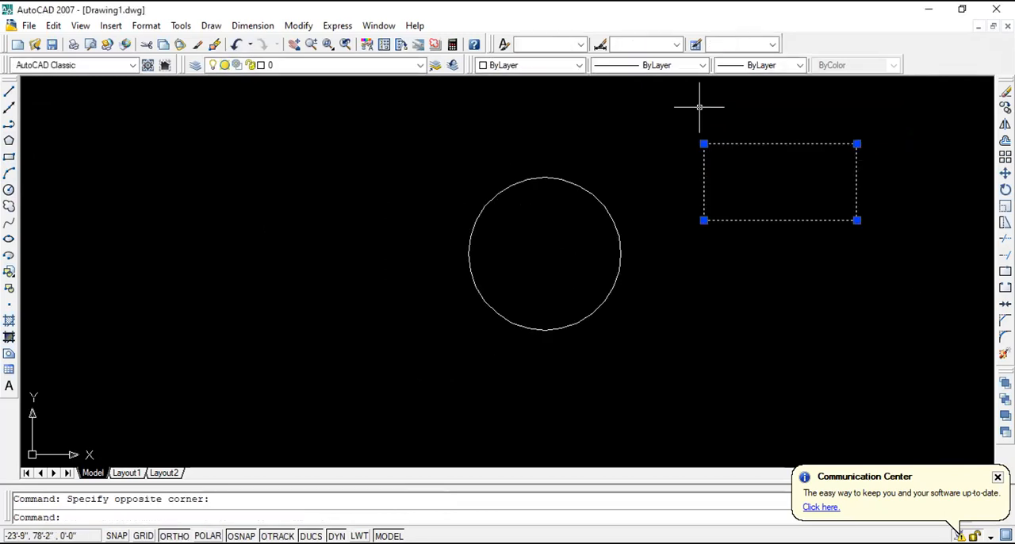
key("Delete")
- Draw a rectangle 1 wide and 0.5 high to the left of the circle, using relative coordinates
left_click(9, 156)
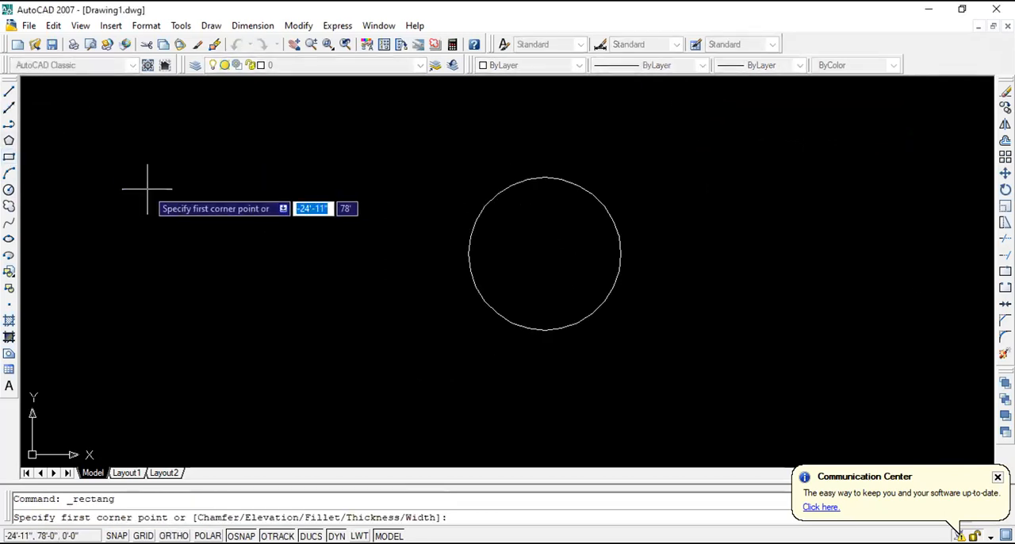
left_click(146, 188)
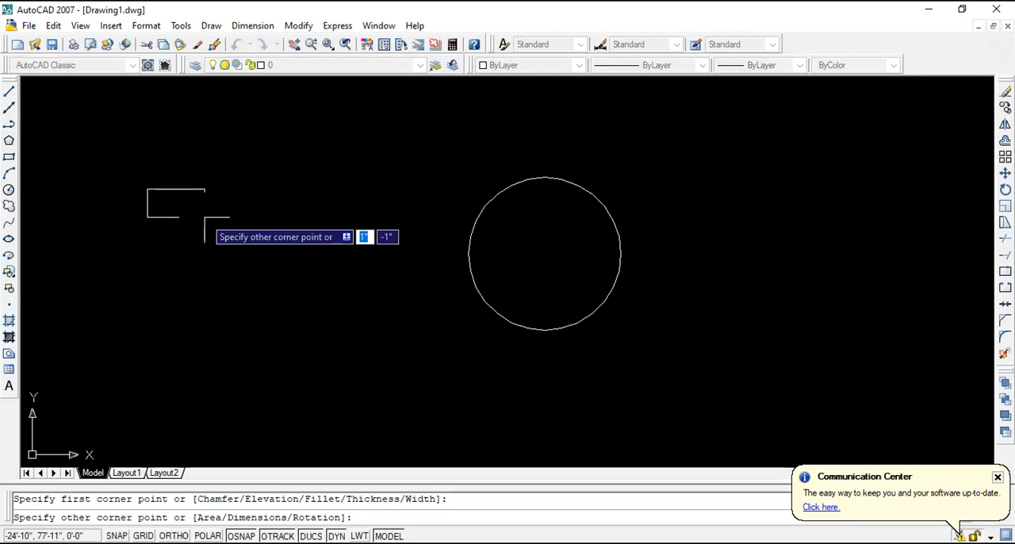
type("@1,.5")
key("Return")
- Move the small rectangle by its bottom edge's midpoint onto the top of the circle
left_click(204, 220)
left_click(130, 165)
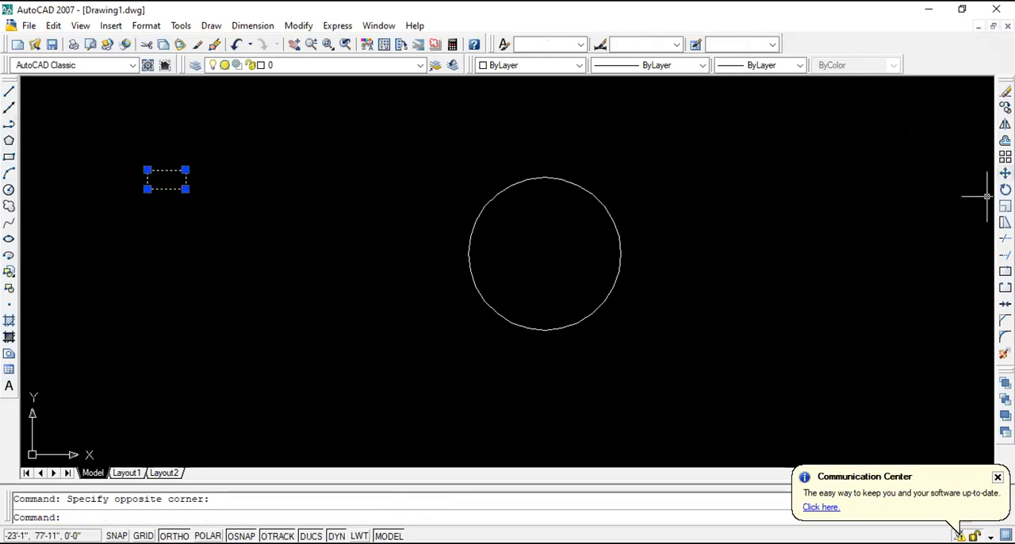
left_click(1005, 172)
left_click(166, 189)
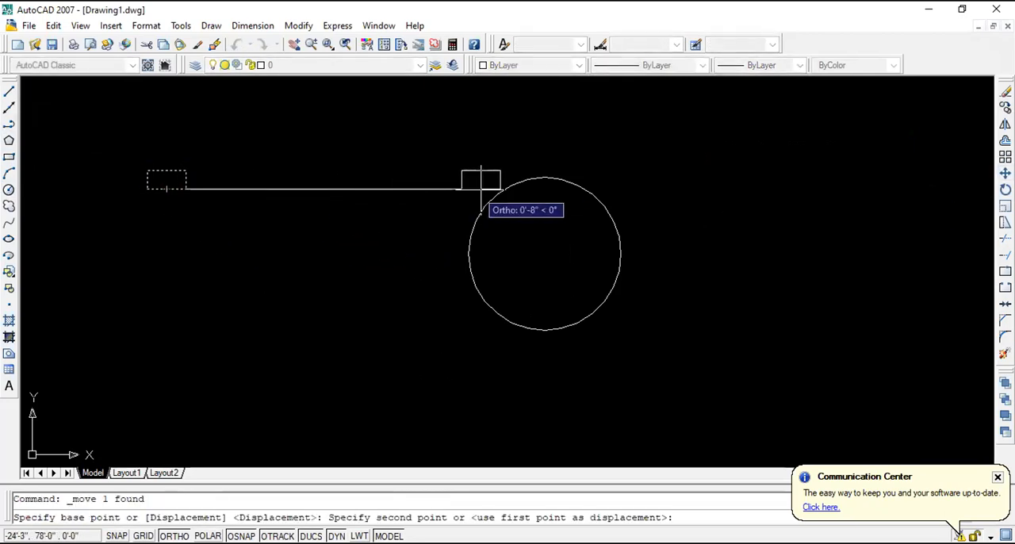
left_click(543, 179)
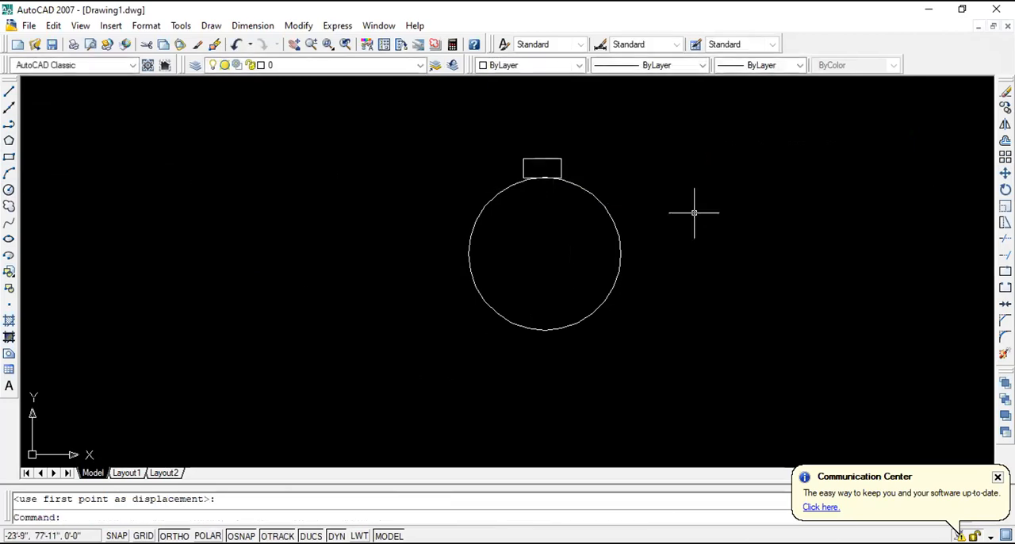
scroll(596, 236, "down", 1)
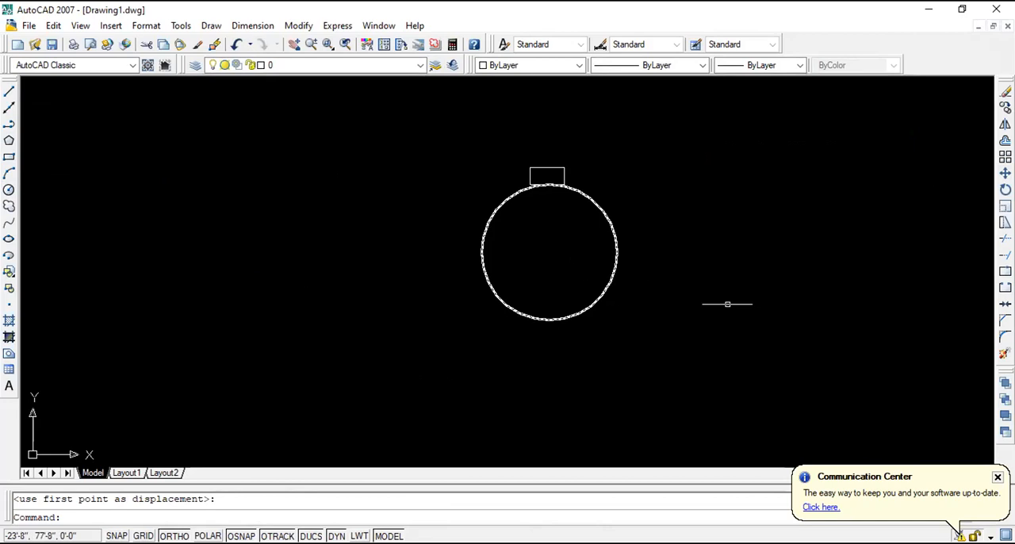
left_click(1005, 157)
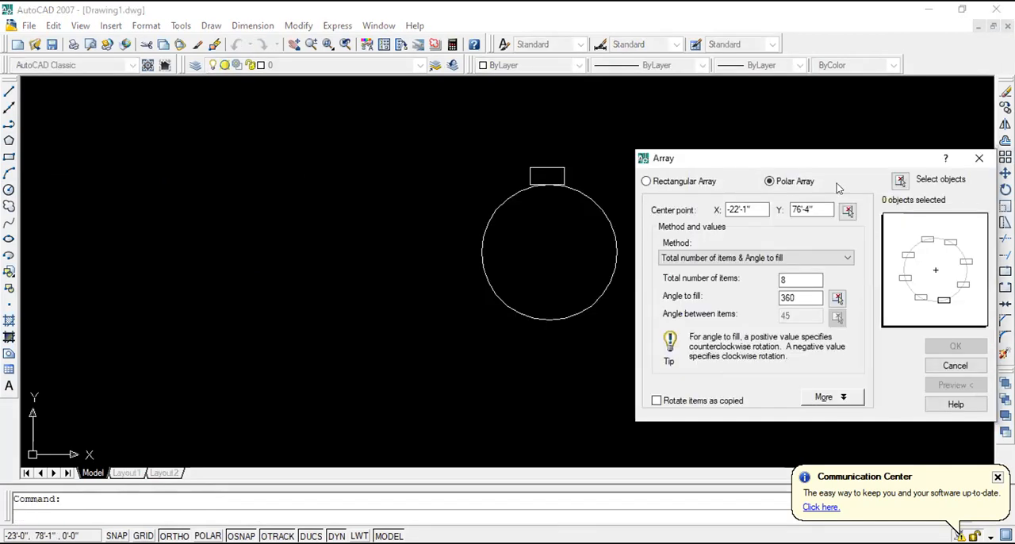
left_click(979, 158)
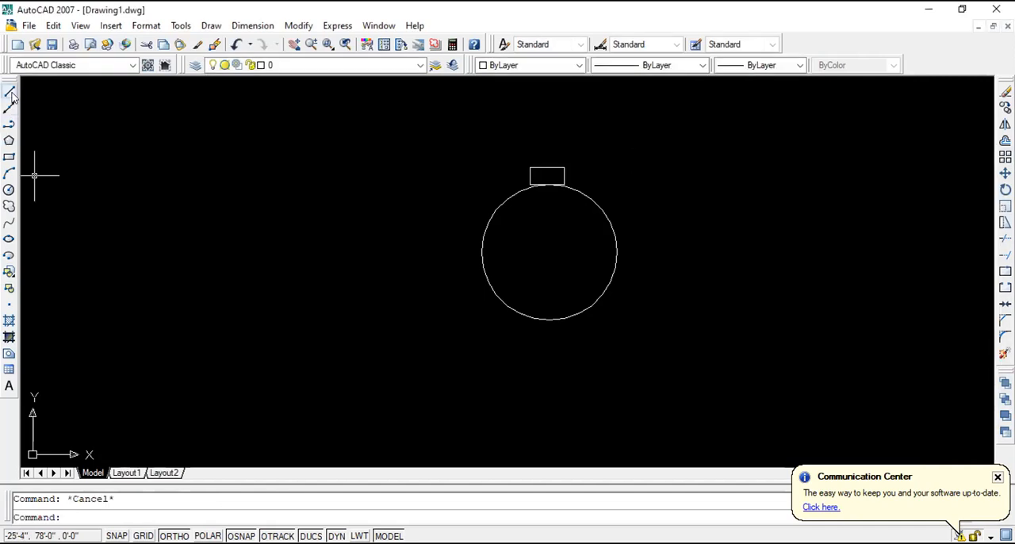
- Draw a vertical line from the circle's bottom quadrant to its centre
left_click(10, 92)
left_click(549, 319)
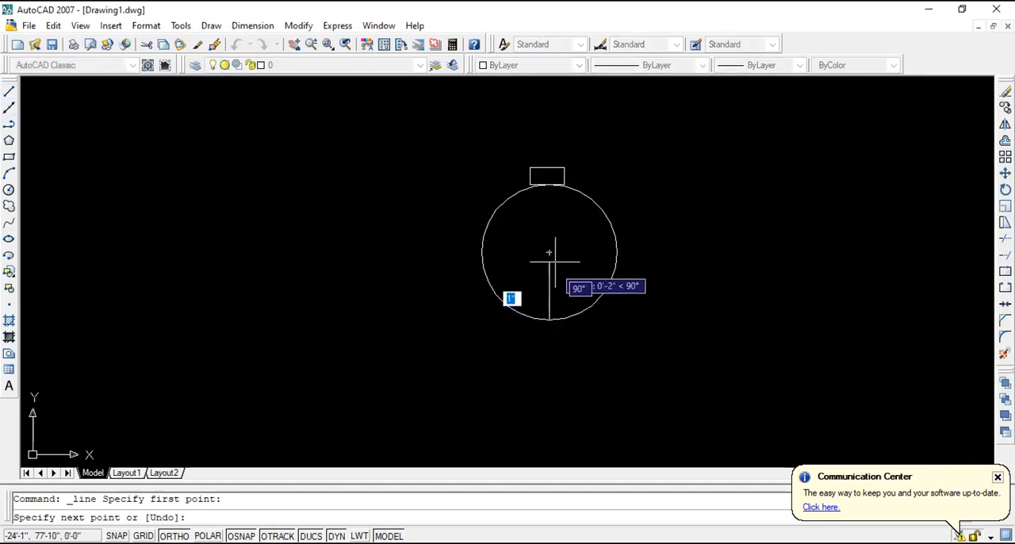
left_click(548, 252)
key("Escape")
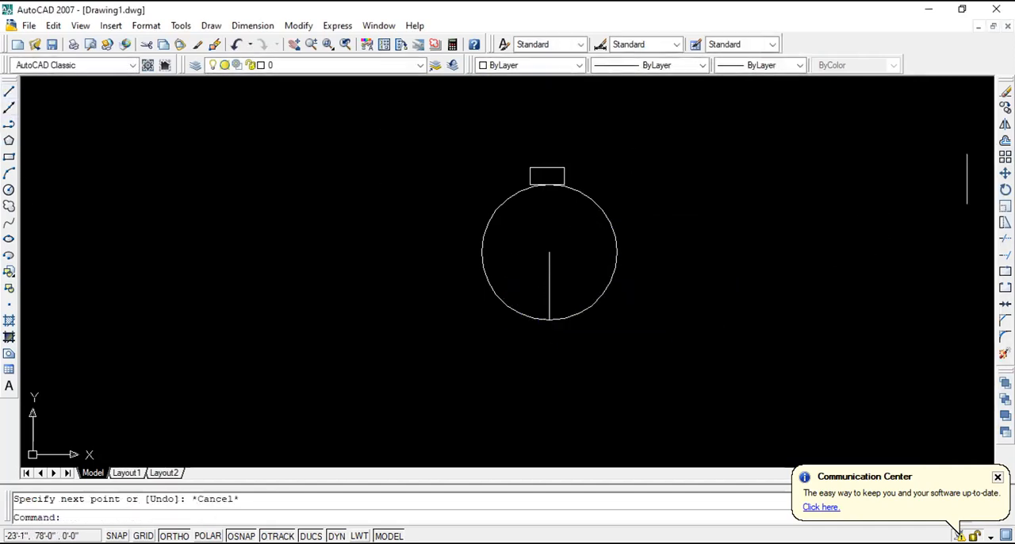
- Set up a polar array with 3 total items and toggle Rotate items as copied on and off to compare the previews
left_click(1006, 157)
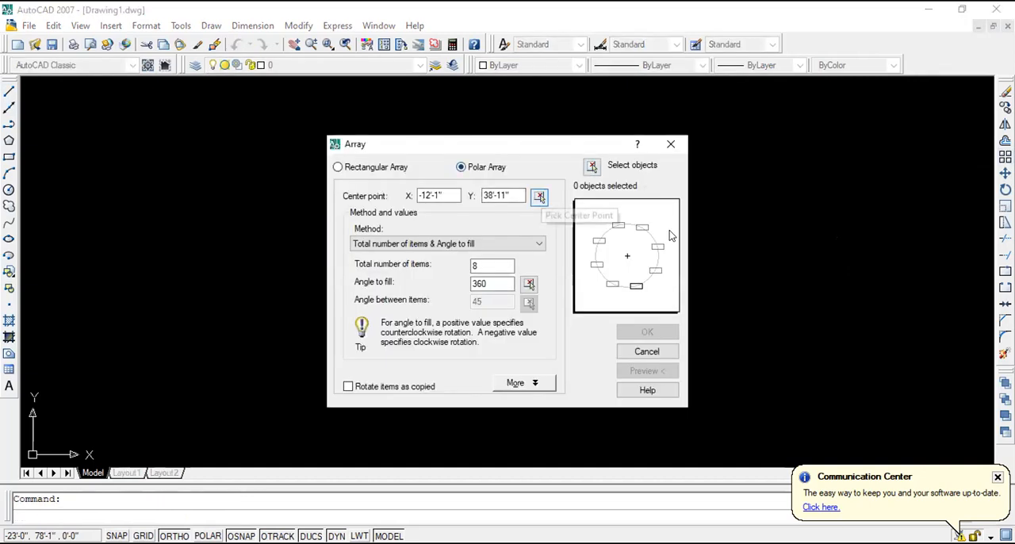
left_click(539, 196)
key("Escape")
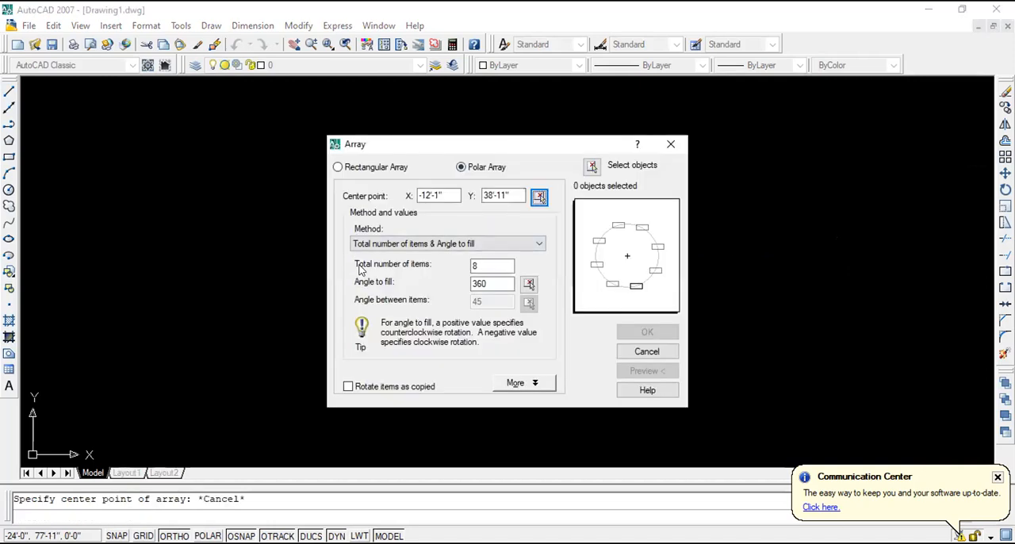
left_click(493, 267)
key("BackSpace")
type("3")
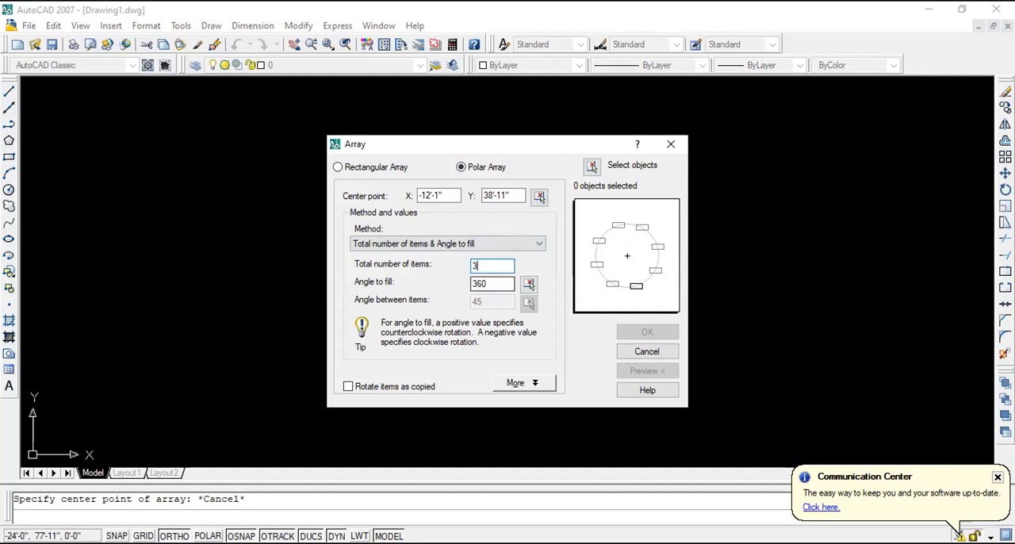
left_click(348, 387)
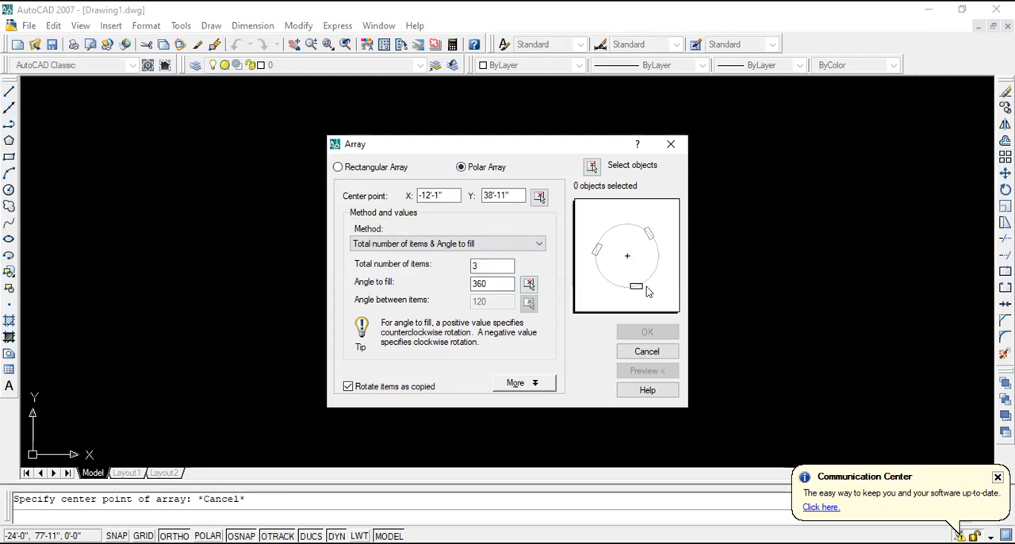
left_click(348, 388)
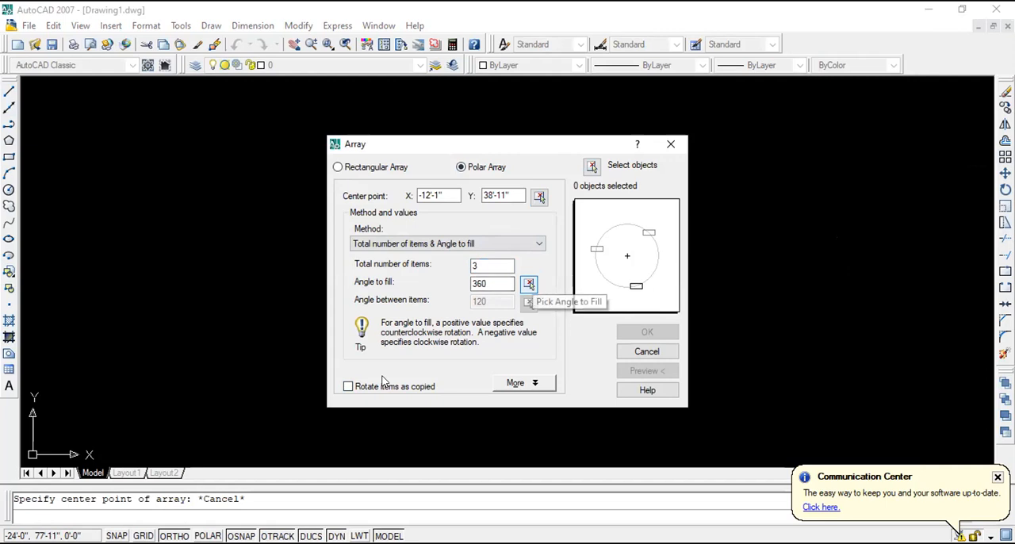
- Change the polar array method to Angle to fill & Angle between items and set the angle between items to 60
left_click(504, 244)
left_click(504, 243)
left_click(503, 244)
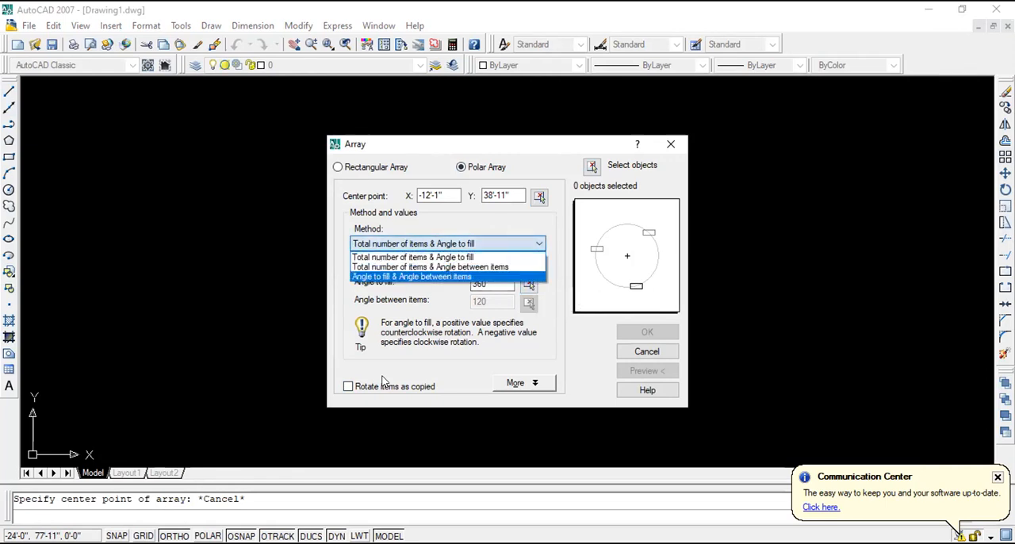
left_click(448, 276)
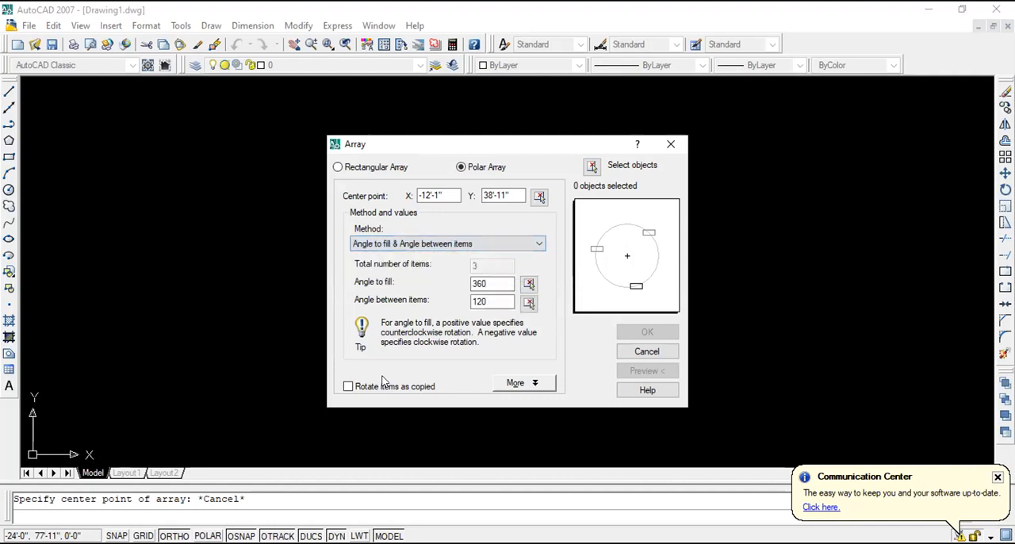
left_click(498, 301)
key("BackSpace")
key("BackSpace")
key("BackSpace")
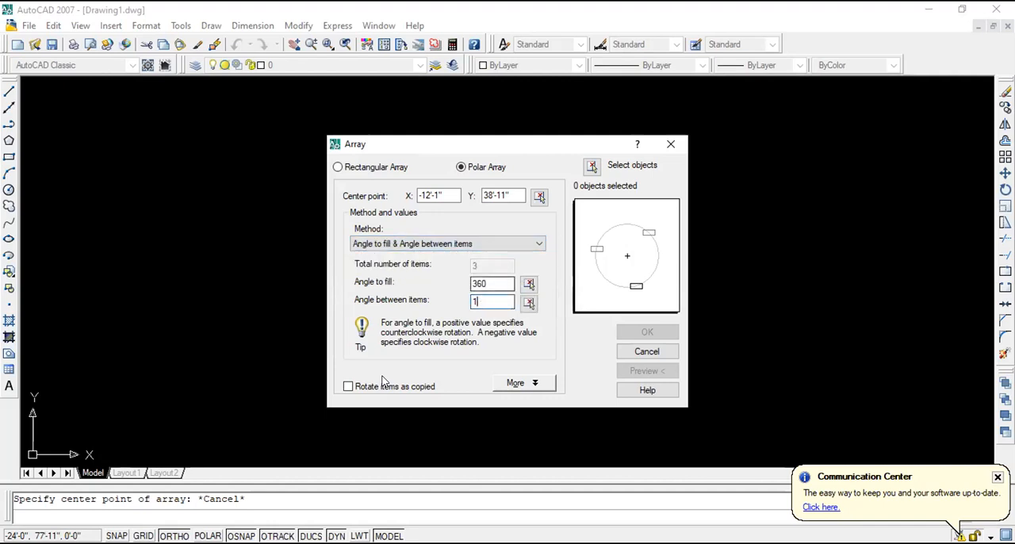
type("60")
key("Tab")
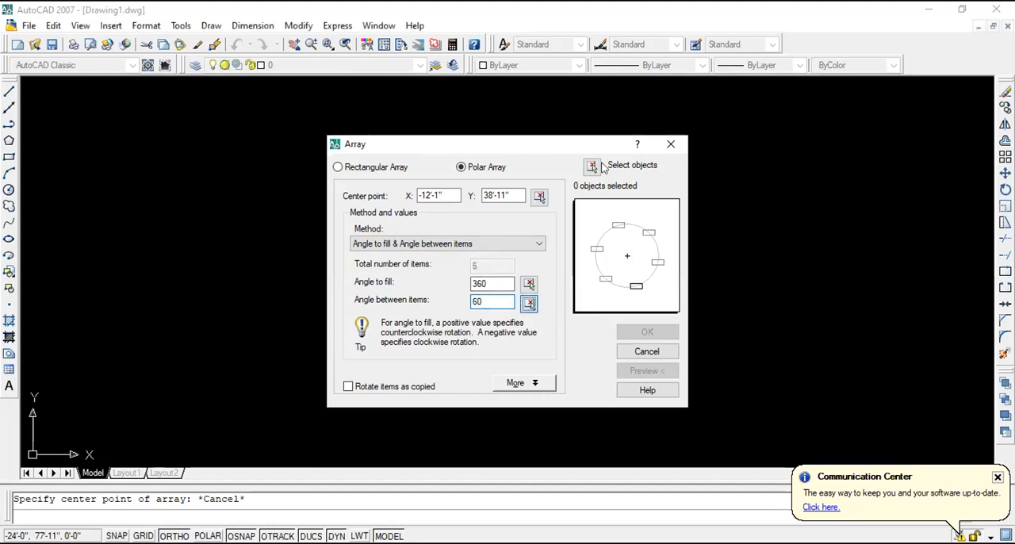
key("space")
key("Escape")
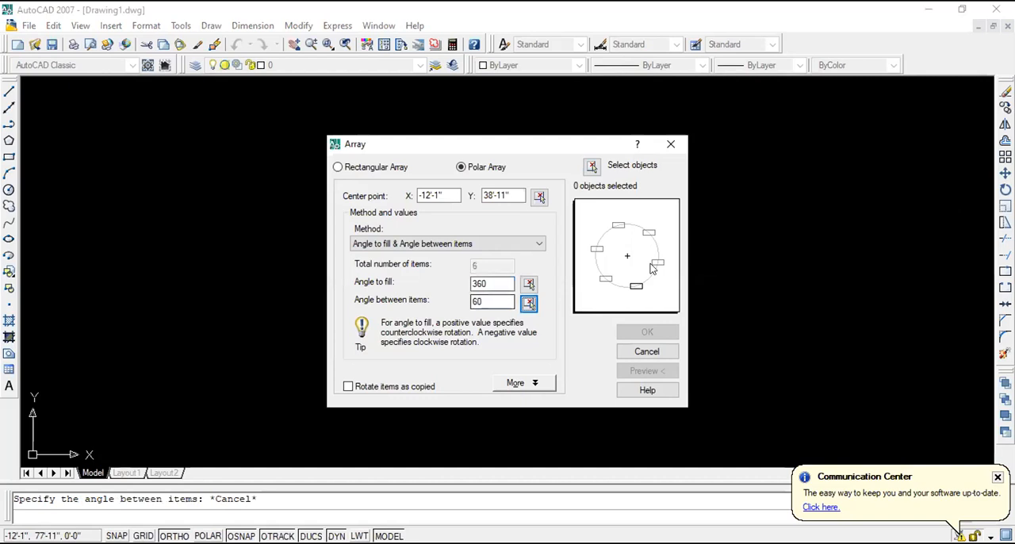
- Change the array method to Total number of items & Angle between items, with 3 items rotated as copied
left_click(492, 244)
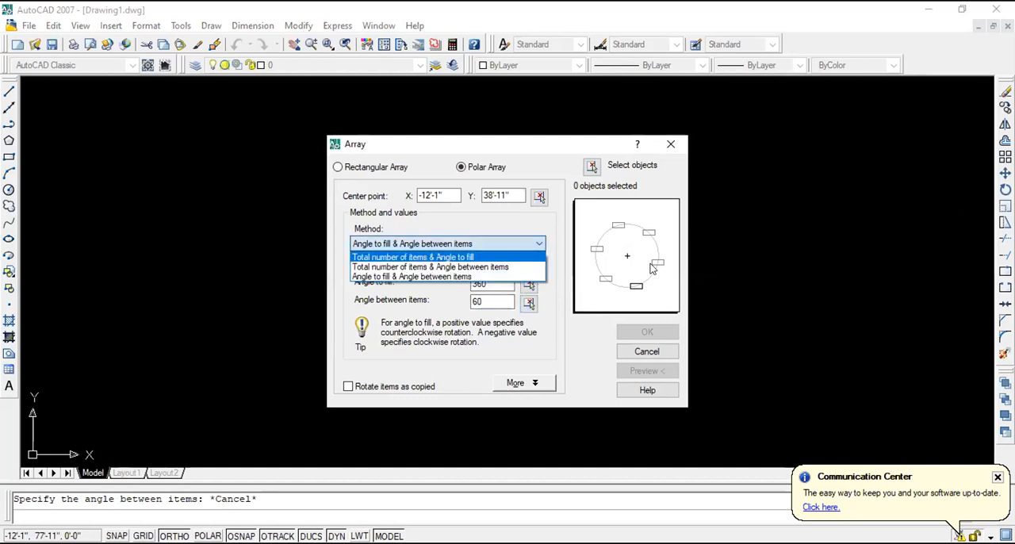
key("Down")
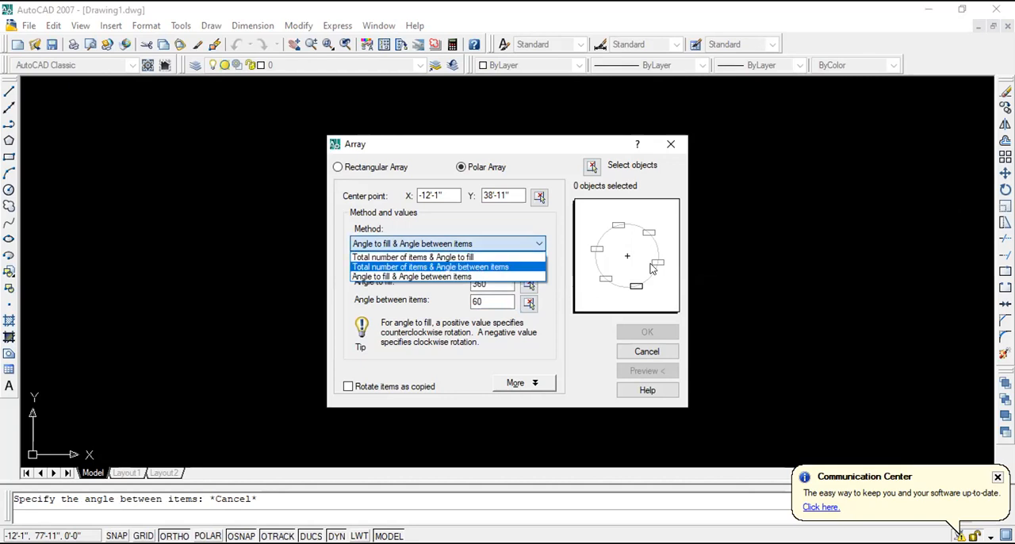
key("Return")
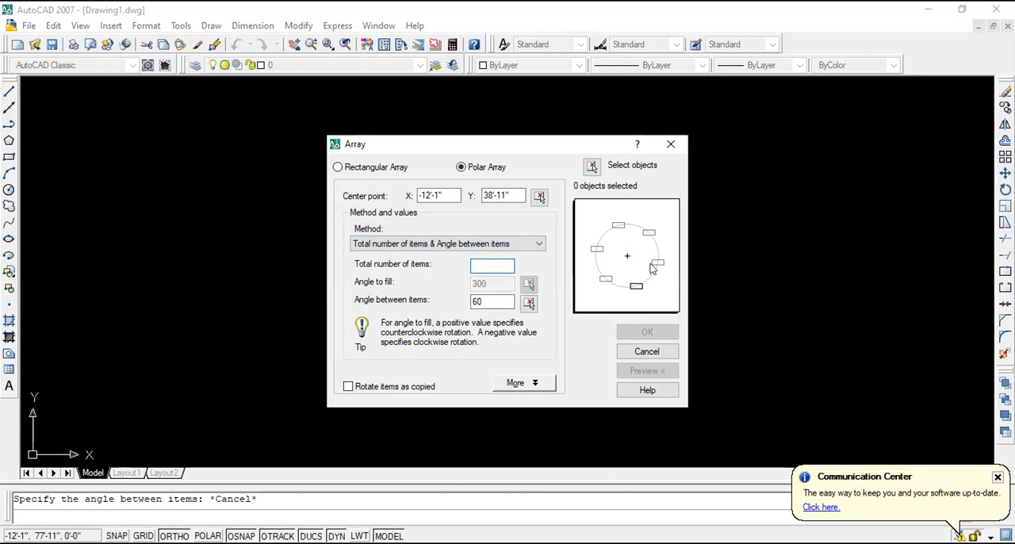
type("3")
left_click(346, 386)
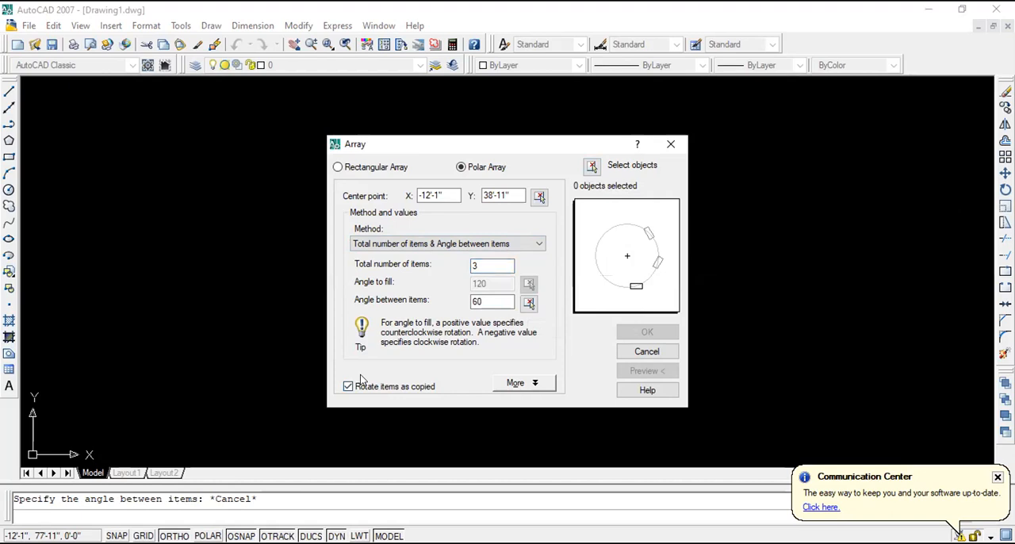
- Set the angle between items to 90 and close the Array dialog without creating the array
left_click(490, 303)
key("BackSpace")
key("BackSpace")
type("90")
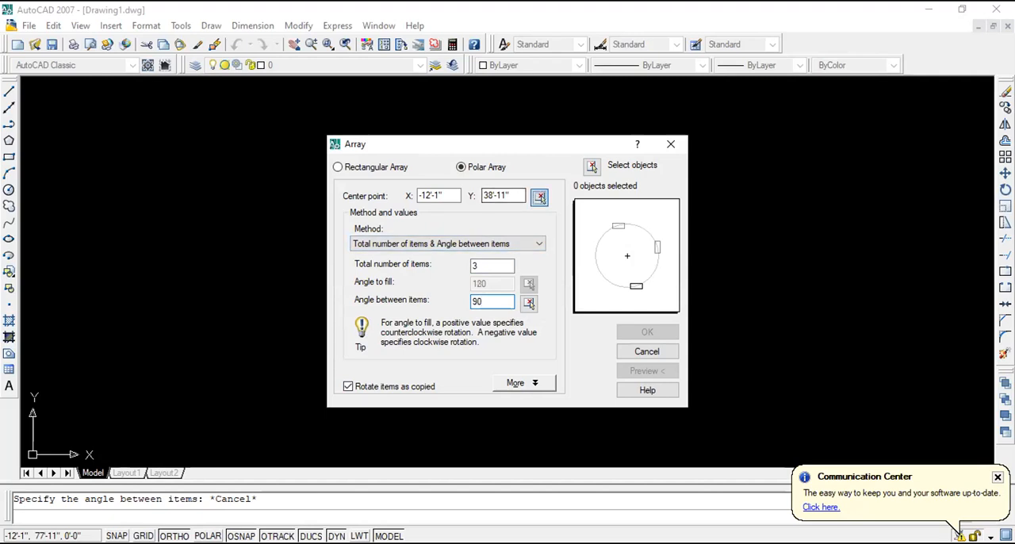
left_click(540, 196)
key("Escape")
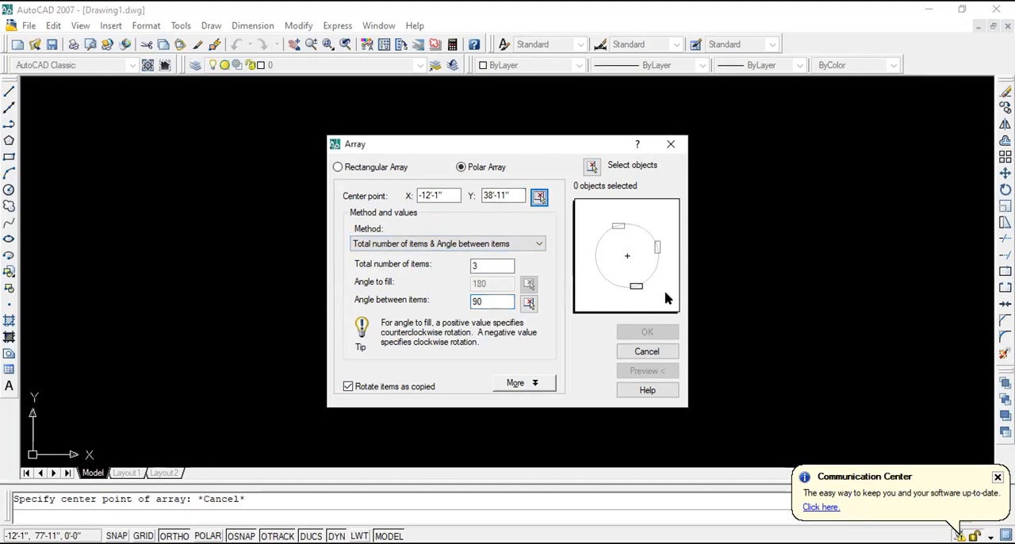
left_click(672, 145)
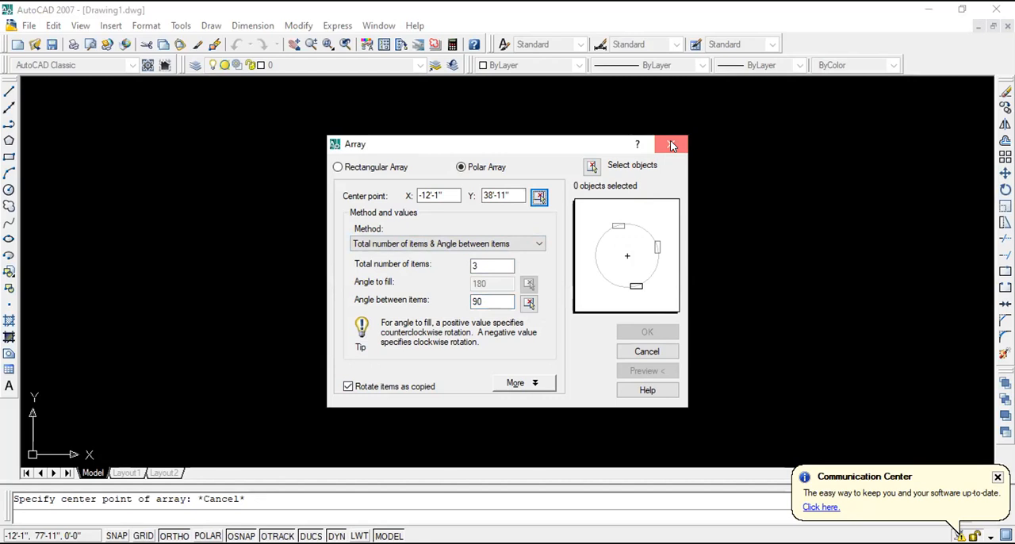
- Draw a line from the circle's top point at the rectangle's base midpoint to the lower-left part of its circumference
scroll(548, 186, "up", 6)
scroll(548, 186, "down", 4)
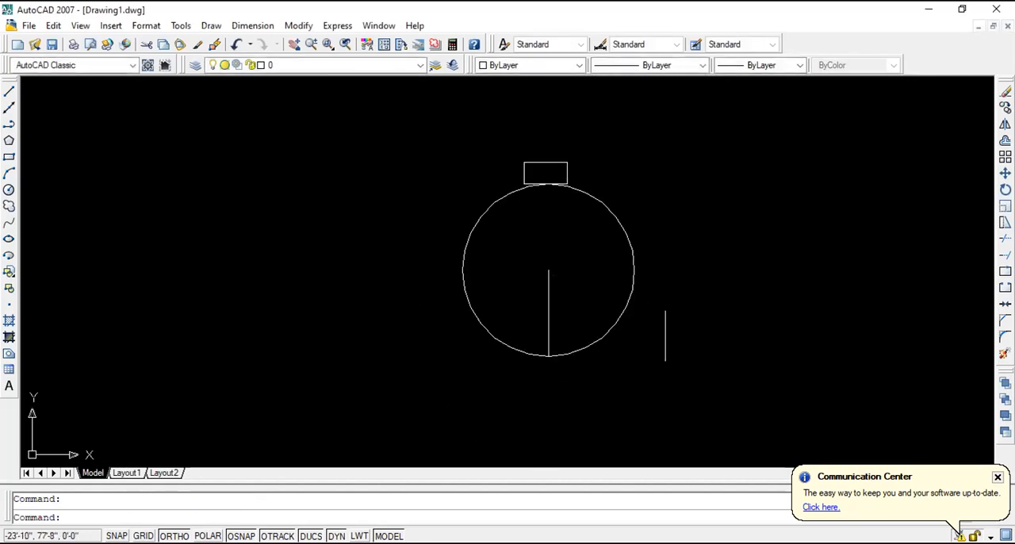
left_click(9, 92)
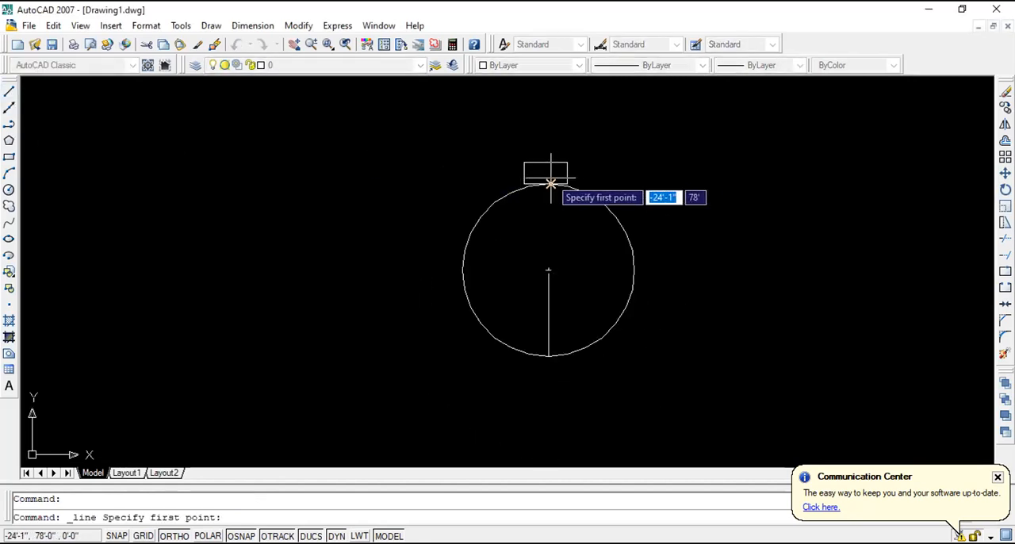
left_click(550, 184)
left_click(485, 329)
key("Escape")
- Copy the rectangle from its base midpoint to the lower-left end of the slanted line on the circle
left_click(616, 172)
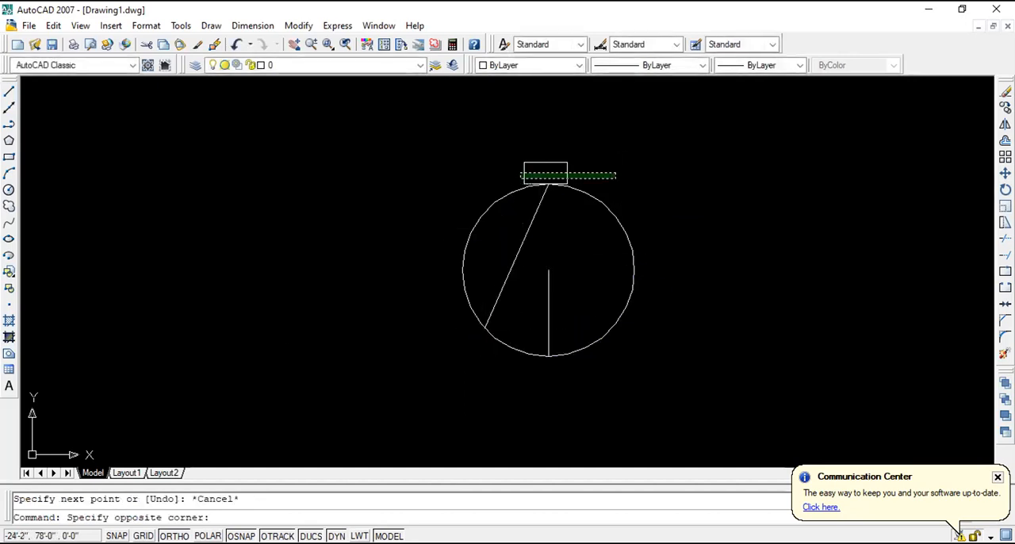
left_click(482, 157)
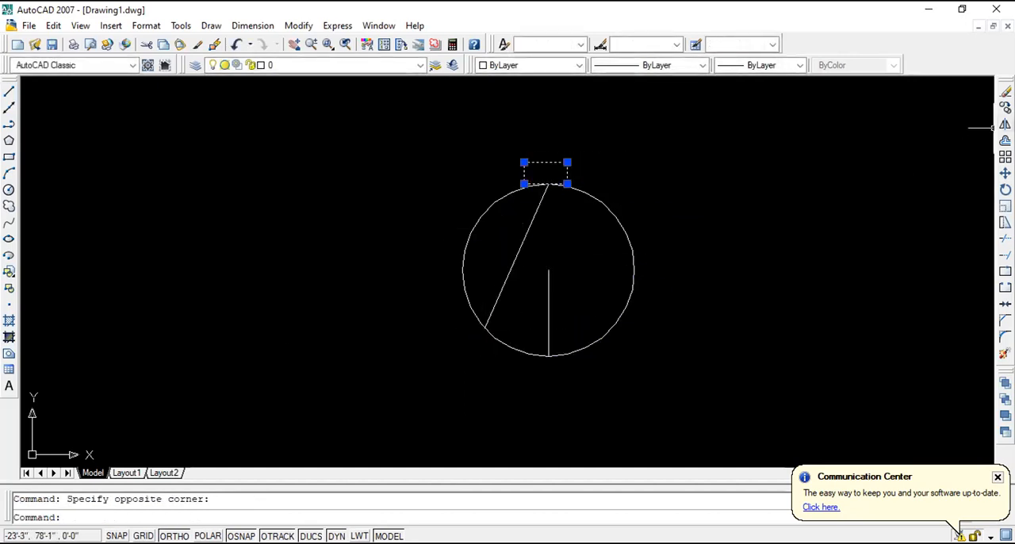
left_click(1005, 108)
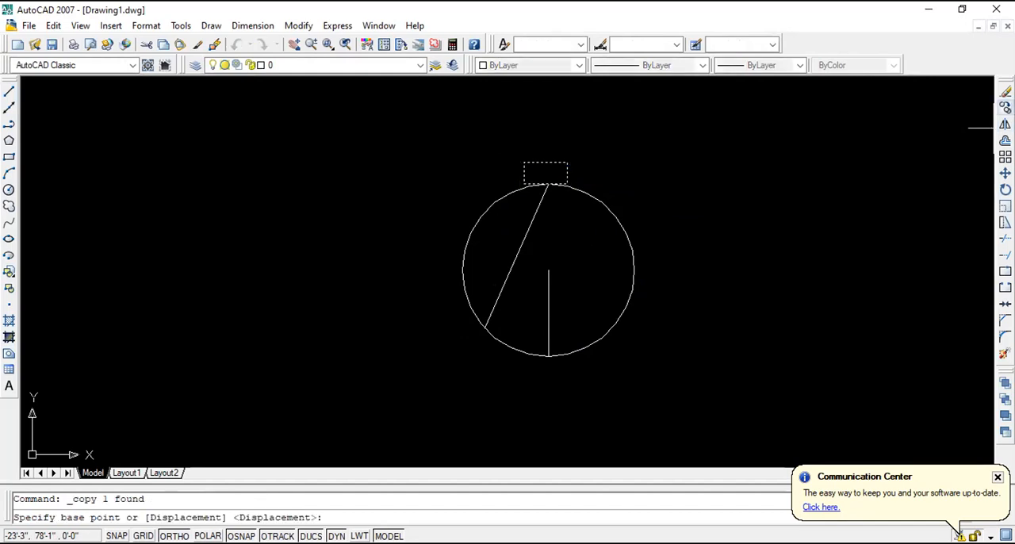
left_click(546, 184)
left_click(485, 327)
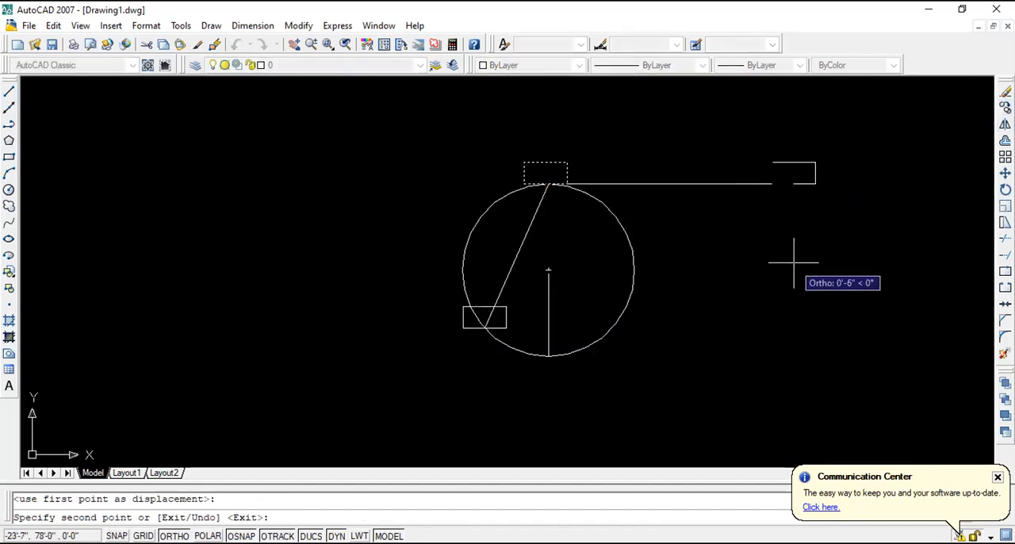
key("Escape")
- Erase the circle, both rectangles and the two lines from the drawing
left_click(790, 257)
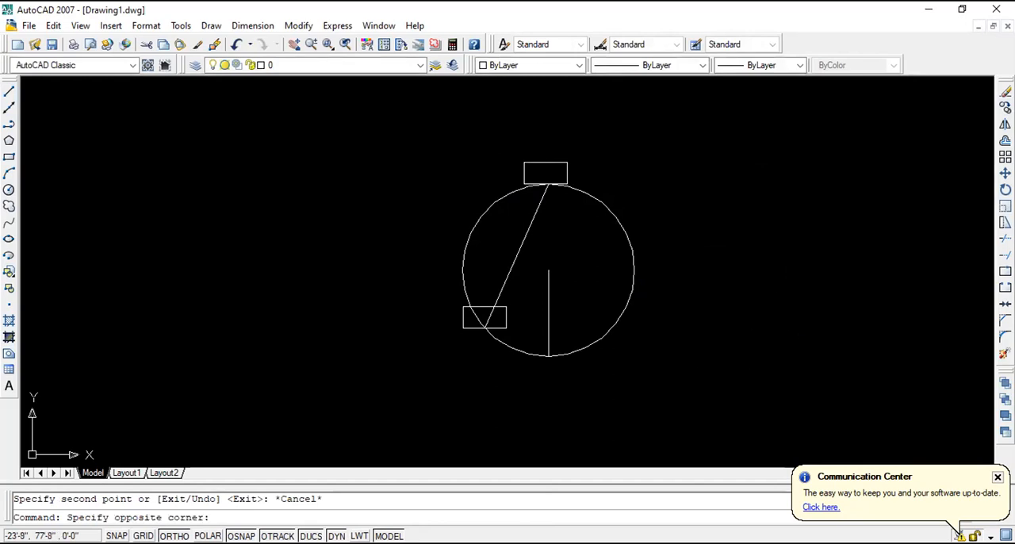
left_click(374, 124)
key("Delete")
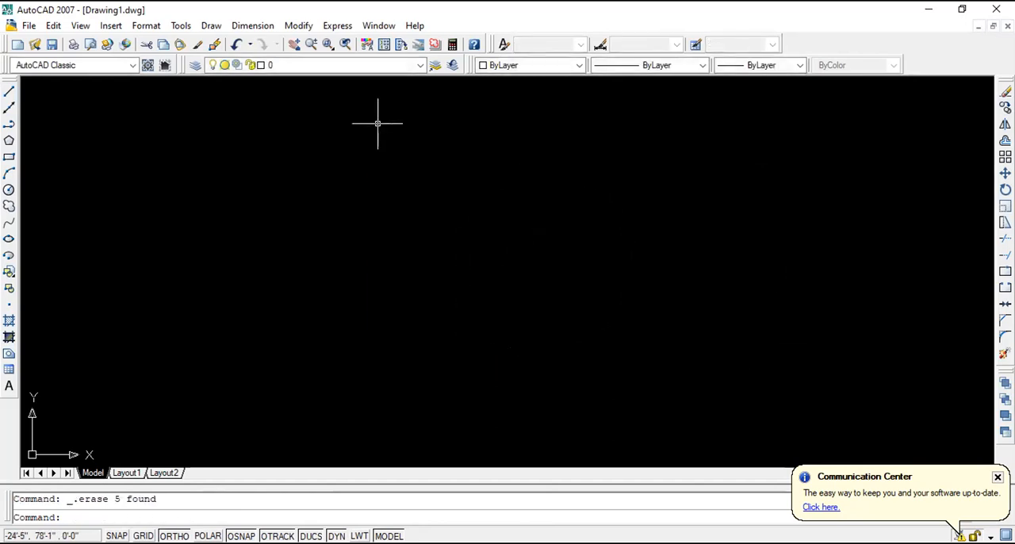
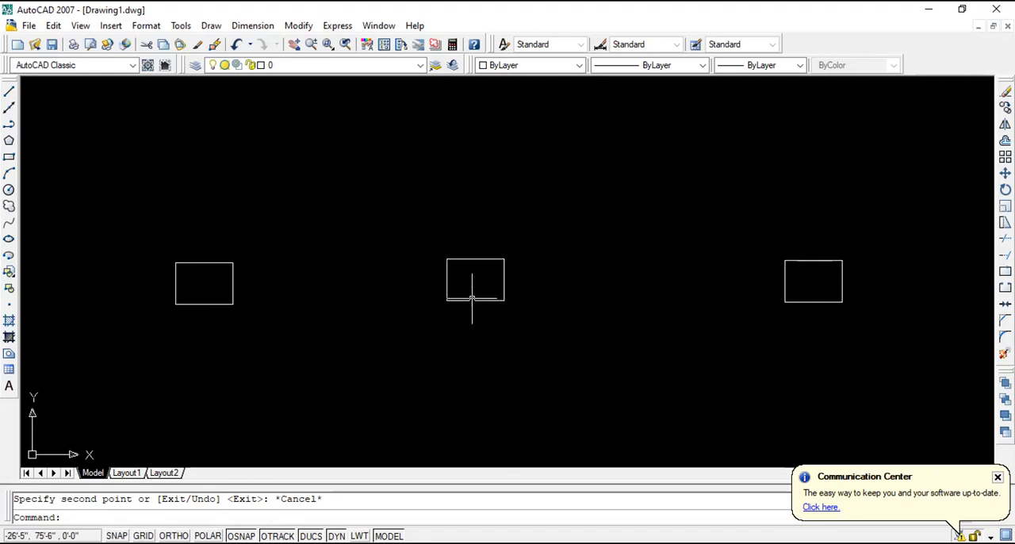
- Scale the middle rectangle by a factor of 2 from its lower-left corner
left_click(535, 329)
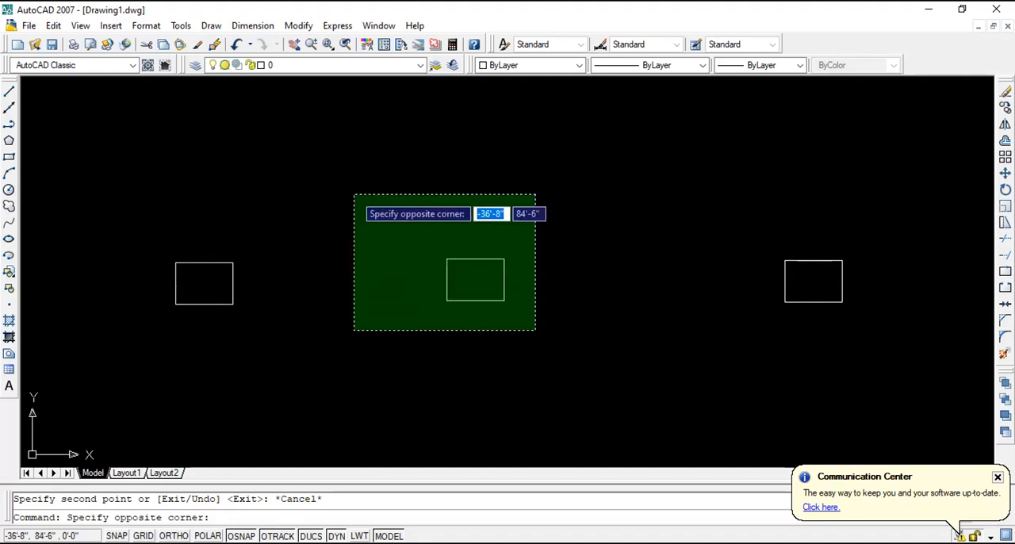
key("Escape")
left_click(609, 361)
left_click(407, 221)
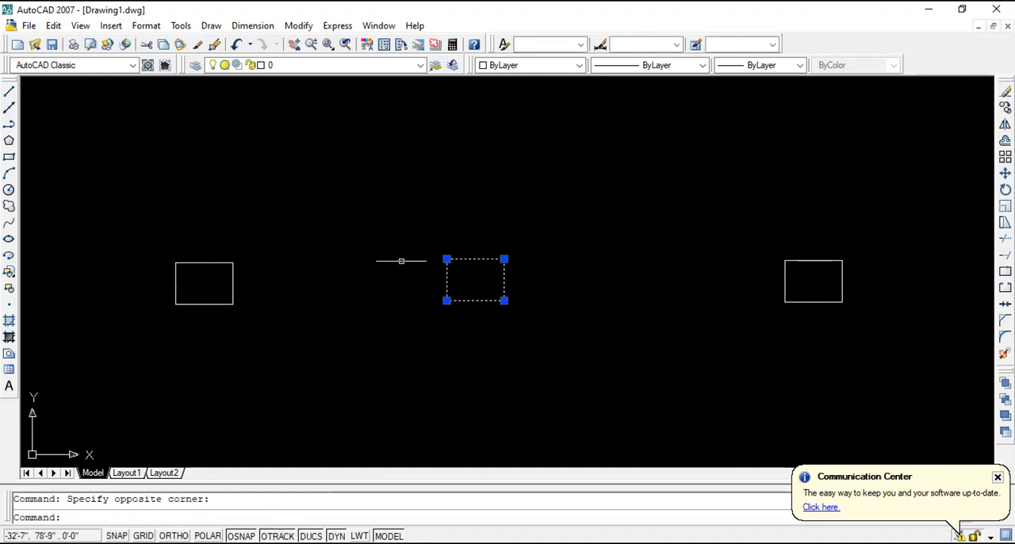
left_click(1004, 208)
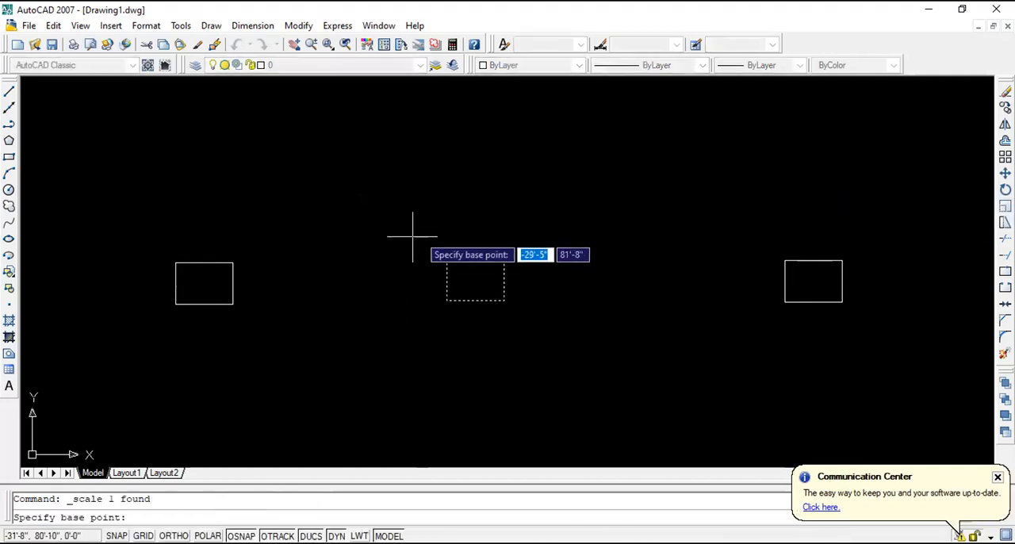
left_click(447, 301)
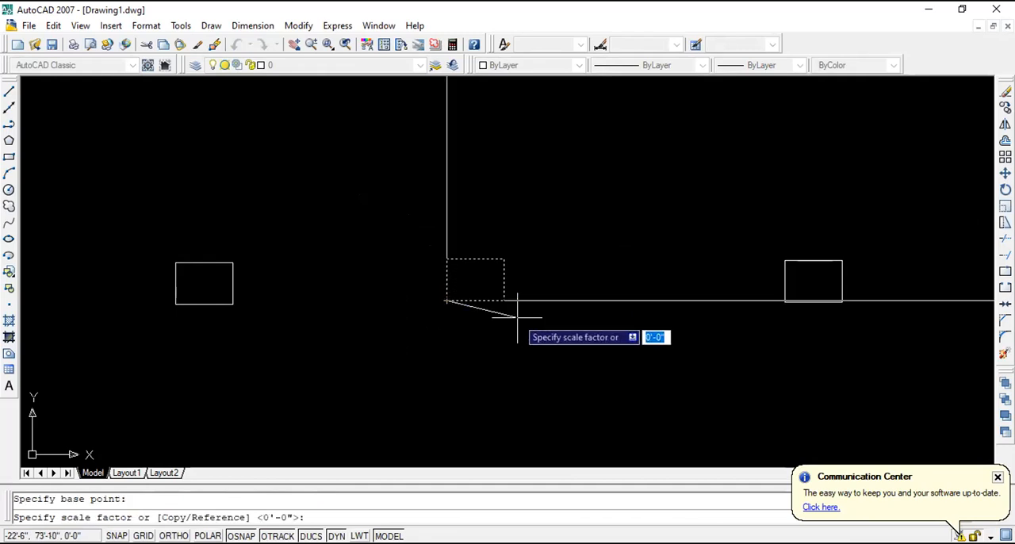
type("2")
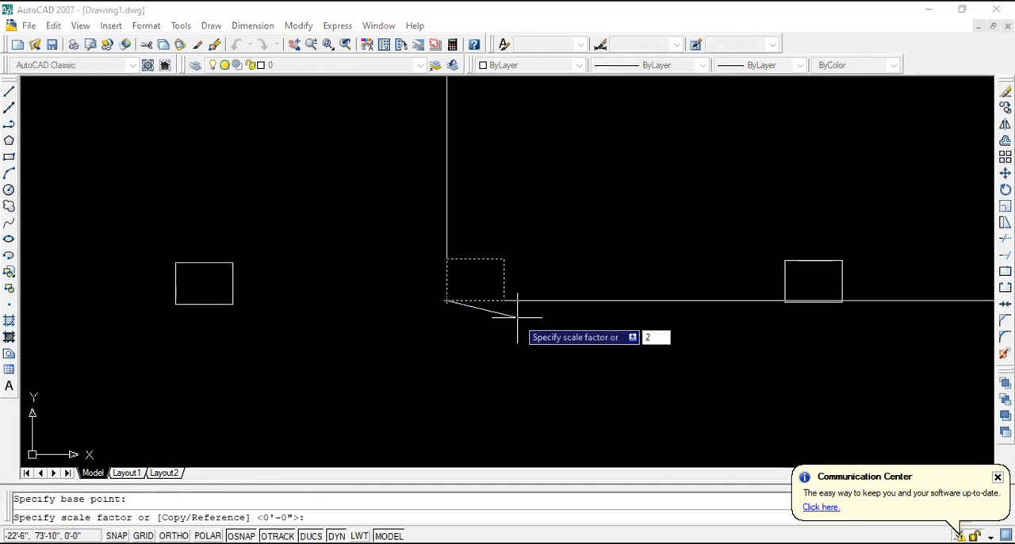
key("Return")
scroll(294, 299, "down", 4)
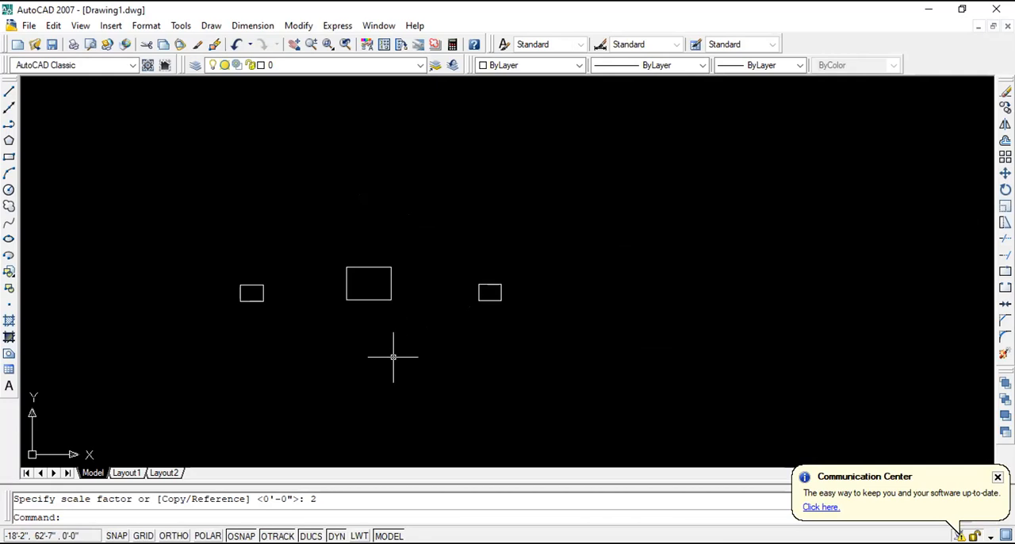
- Scale the rightmost rectangle by a factor of 3, using its lower-left corner as the base point
left_click(536, 338)
left_click(427, 232)
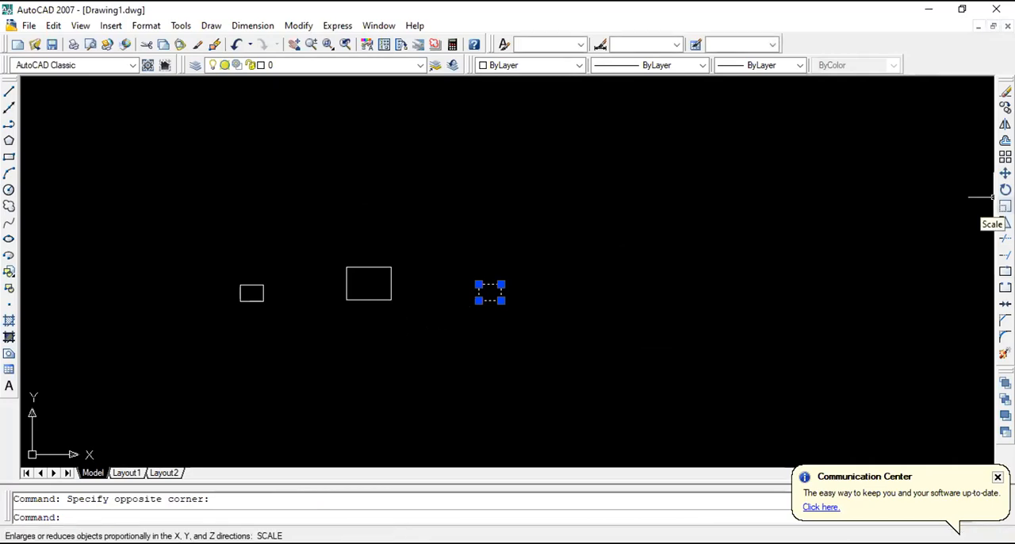
left_click(1005, 206)
left_click(478, 300)
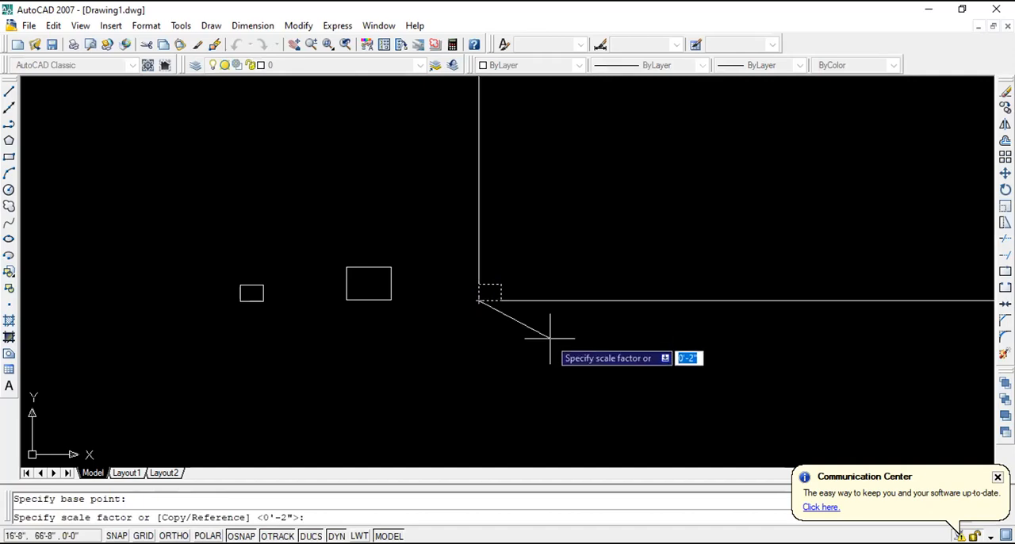
type("3")
key("Return")
scroll(365, 333, "up", 2)
scroll(713, 366, "down", 2)
scroll(539, 334, "up", 4)
scroll(539, 334, "down", 2)
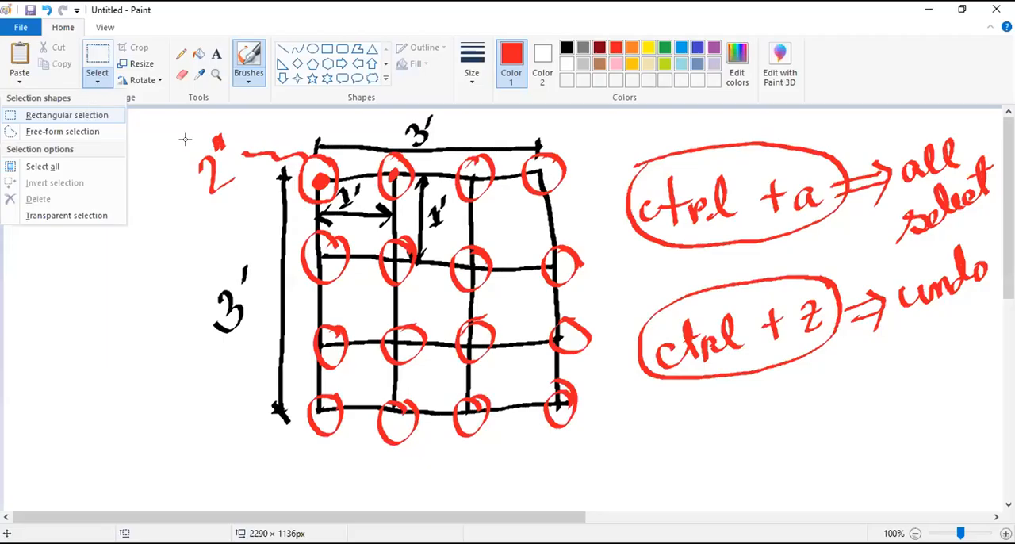
- Switch to Paint and clear the old grid sketch and shortcut notes from the canvas
left_click(82, 116)
left_click_drag(144, 120, 909, 432)
left_click_drag(840, 405, 989, 454)
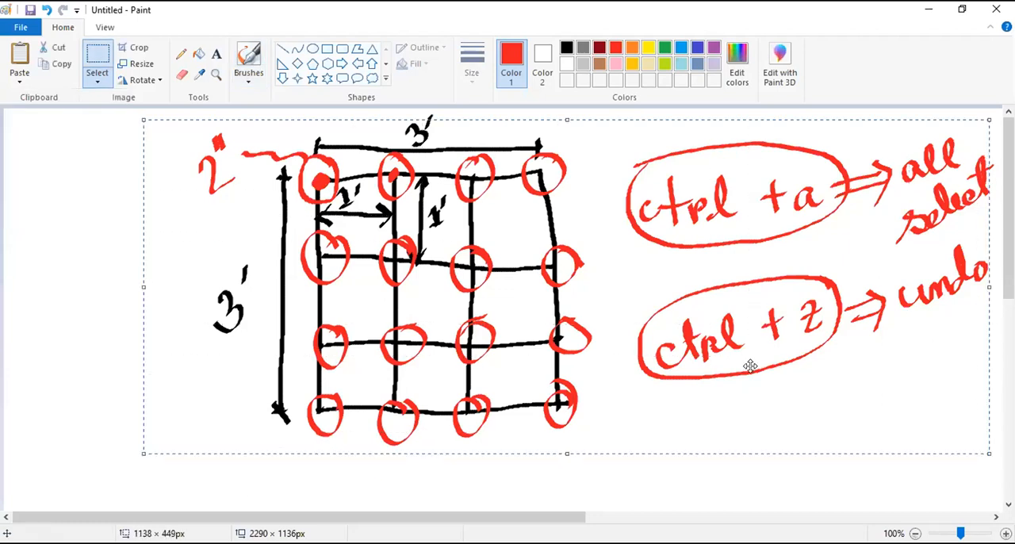
right_click(341, 311)
left_click(340, 309)
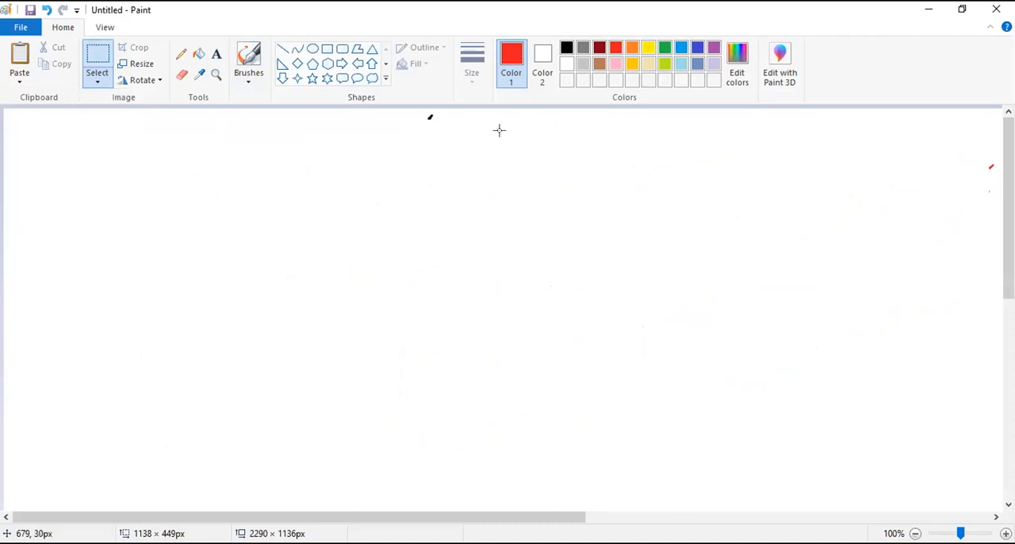
- With a black calligraphy brush, draw an L-shaped road as two parallel vertical lines and two horizontal lines, leaving the outer corner open
left_click(240, 70)
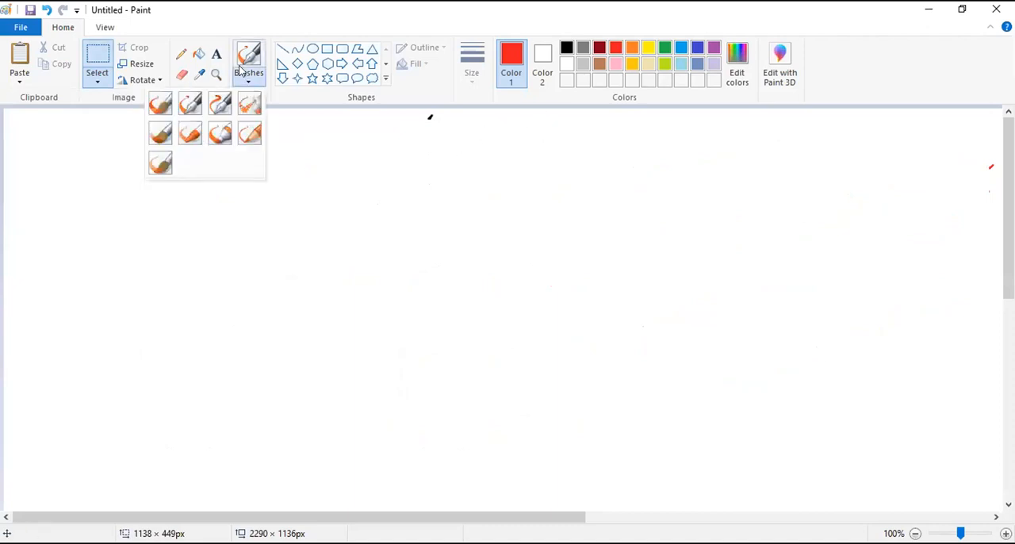
left_click(193, 109)
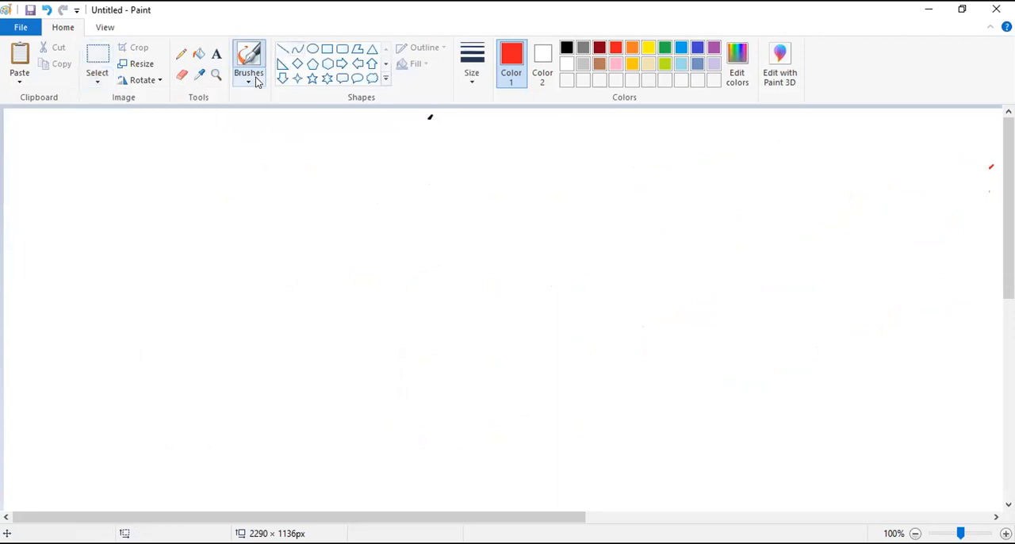
left_click(253, 80)
left_click(192, 109)
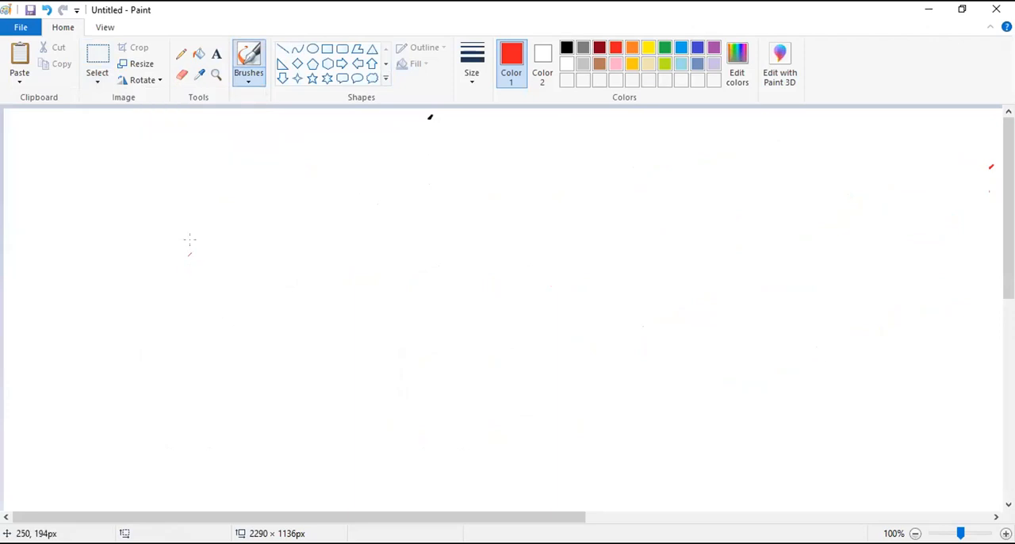
left_click(567, 48)
left_click_drag(231, 236, 227, 482)
left_click_drag(293, 249, 292, 481)
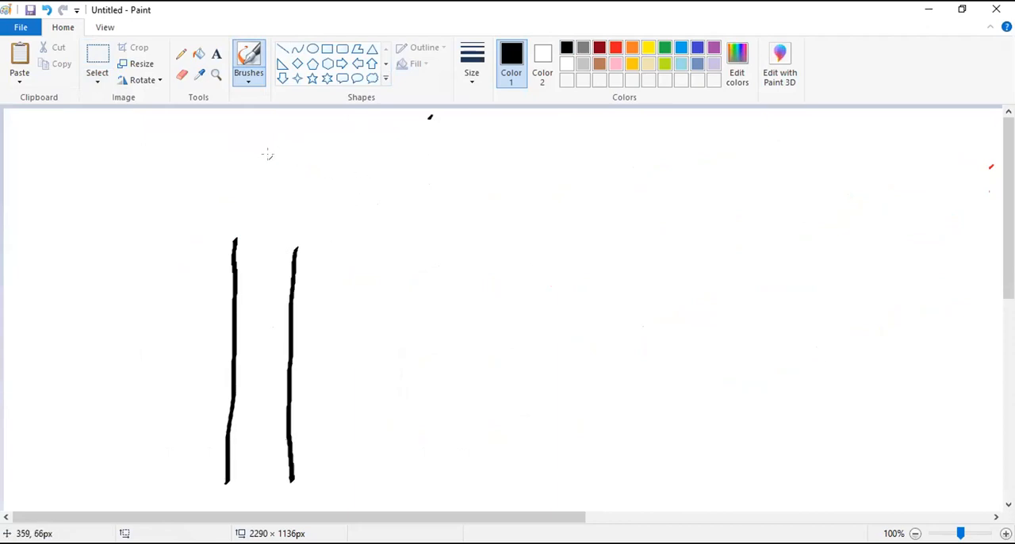
left_click_drag(308, 149, 513, 146)
mouse_move(295, 251)
left_mouse_down()
mouse_move(340, 234)
mouse_move(447, 228)
mouse_move(524, 240)
left_mouse_up()
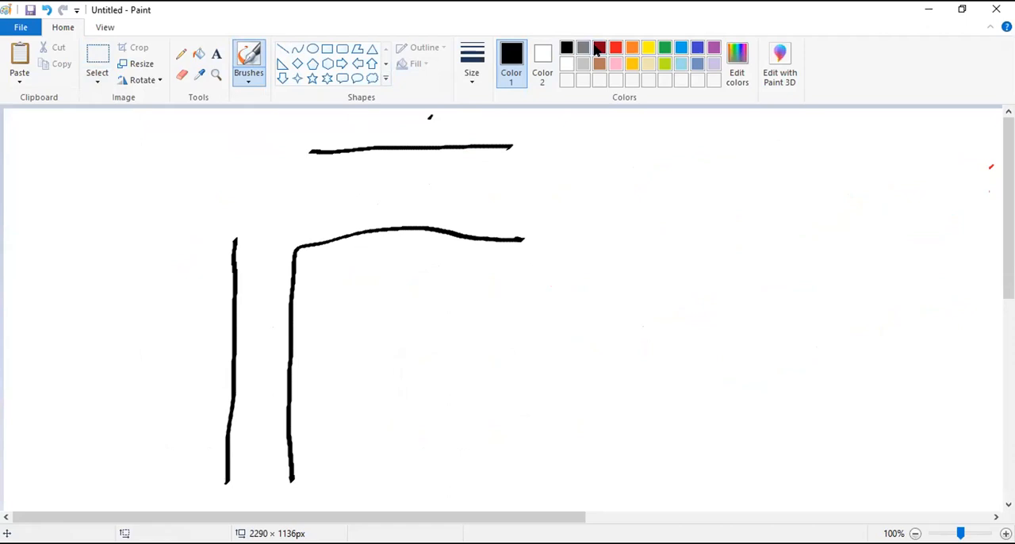
- Draw a red curve joining the road's open outer corner and write 100' beside the vertical and horizontal legs
left_click(616, 47)
mouse_move(234, 241)
left_mouse_down()
mouse_move(265, 163)
mouse_move(315, 150)
left_mouse_up()
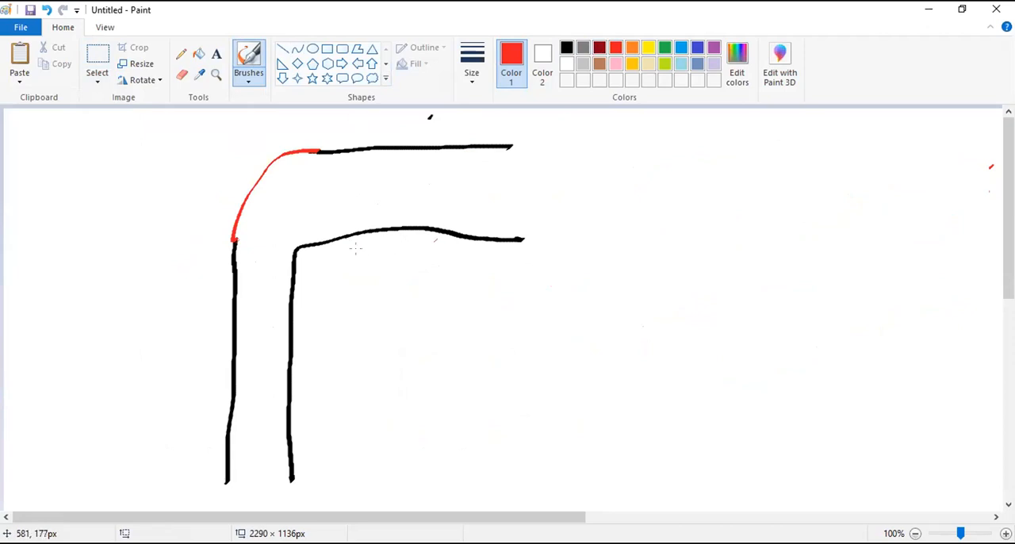
mouse_move(309, 377)
left_mouse_down()
mouse_move(315, 402)
mouse_move(326, 379)
left_mouse_up()
left_click_drag(341, 369, 341, 368)
left_click_drag(344, 339, 342, 356)
left_click_drag(445, 181, 449, 198)
left_click_drag(458, 181, 458, 182)
mouse_move(477, 180)
left_mouse_down()
mouse_move(470, 186)
mouse_move(477, 180)
left_mouse_up()
left_click_drag(491, 162, 493, 179)
- Draw red double-headed dimension arrows along the road's horizontal and vertical legs
left_click_drag(373, 248, 547, 245)
left_click_drag(544, 232, 530, 271)
left_click_drag(362, 249, 281, 271)
left_click_drag(281, 271, 314, 282)
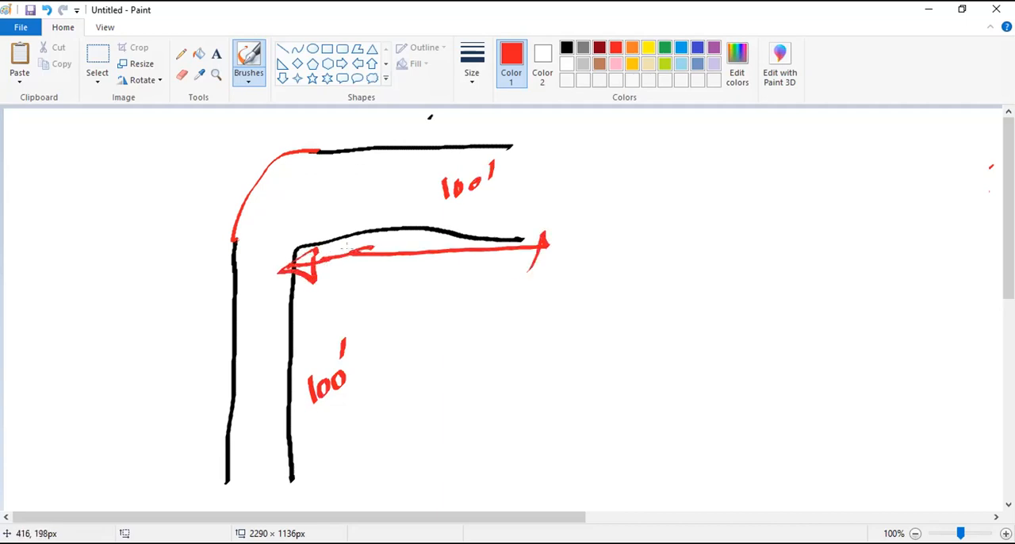
left_click_drag(505, 236, 520, 263)
left_click_drag(370, 255, 369, 468)
mouse_move(368, 468)
left_mouse_down()
mouse_move(387, 441)
mouse_move(385, 464)
left_mouse_up()
left_click_drag(360, 277, 378, 256)
- Thicken the red corner curve and label it "Arc" with a leader line
left_click(261, 182)
mouse_move(232, 233)
left_mouse_down()
mouse_move(318, 145)
mouse_move(237, 238)
mouse_move(269, 166)
mouse_move(301, 156)
mouse_move(257, 236)
mouse_move(330, 158)
mouse_move(256, 240)
mouse_move(270, 181)
mouse_move(326, 160)
mouse_move(197, 175)
left_mouse_up()
mouse_move(140, 162)
left_mouse_down()
mouse_move(136, 184)
mouse_move(163, 187)
mouse_move(205, 151)
left_mouse_up()
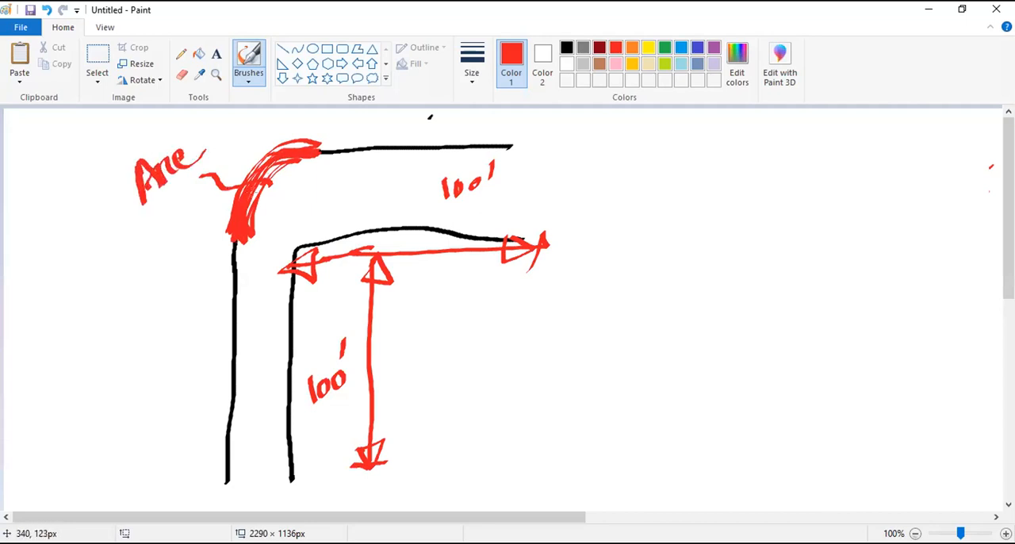
- Complete the corner curve as a partly dashed green circle and add a radius arrow with the leader label 5'
left_click(665, 48)
mouse_move(241, 246)
left_mouse_down()
mouse_move(277, 318)
mouse_move(385, 359)
mouse_move(468, 309)
mouse_move(470, 225)
mouse_move(334, 129)
mouse_move(302, 129)
left_mouse_up()
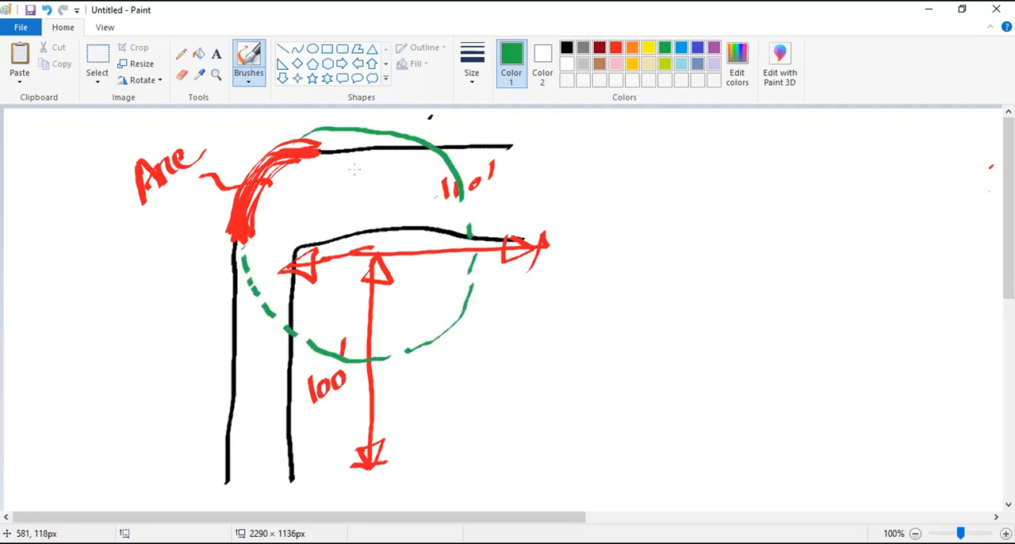
mouse_move(348, 211)
left_mouse_down()
mouse_move(465, 206)
mouse_move(449, 198)
mouse_move(466, 212)
left_mouse_up()
mouse_move(343, 205)
left_mouse_down()
mouse_move(336, 213)
mouse_move(352, 225)
left_mouse_up()
mouse_move(441, 196)
left_mouse_down()
mouse_move(572, 164)
mouse_move(577, 187)
left_mouse_up()
left_click_drag(596, 127, 593, 146)
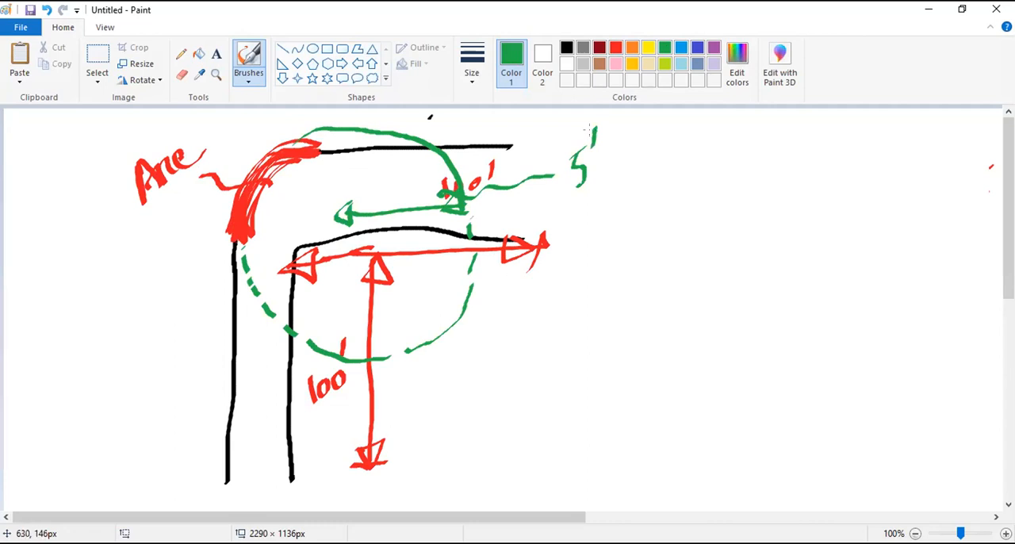
- Circle the horizontal leg's 100' label in green and write the ratio 100' – 10' on the empty side of the canvas
mouse_move(514, 167)
left_mouse_down()
mouse_move(476, 138)
mouse_move(514, 163)
left_mouse_up()
left_click_drag(641, 270, 637, 307)
mouse_move(652, 271)
left_mouse_down()
mouse_move(658, 286)
mouse_move(690, 262)
left_mouse_up()
mouse_move(688, 210)
left_mouse_down()
mouse_move(687, 237)
mouse_move(749, 229)
left_mouse_up()
left_click_drag(768, 207, 765, 237)
left_click_drag(780, 203, 787, 200)
left_click_drag(790, 152, 785, 179)
- Write the unit ratio 1' – 10/100 below the 100' – 10' line
left_click_drag(684, 319, 680, 352)
mouse_move(692, 298)
left_mouse_down()
mouse_move(687, 311)
mouse_move(739, 313)
left_mouse_up()
left_click_drag(770, 309, 839, 262)
left_click_drag(798, 297, 795, 325)
left_click_drag(817, 293, 827, 292)
- Write the third calculation line, 5' with the fraction 10 × 5 over 100
left_click_drag(730, 389, 721, 430)
left_click_drag(750, 372, 746, 392)
left_click_drag(779, 408, 863, 364)
mouse_move(790, 354)
left_mouse_down()
mouse_move(784, 376)
mouse_move(803, 350)
left_mouse_up()
mouse_move(811, 407)
left_mouse_down()
mouse_move(804, 431)
mouse_move(820, 403)
left_mouse_up()
left_click_drag(836, 388, 835, 390)
left_click_drag(828, 325, 820, 354)
left_click_drag(811, 332, 828, 357)
left_click_drag(848, 323, 842, 343)
left_click_drag(849, 324, 866, 314)
- Strike out the 5 and the 100 in the last fraction and write the reduced denominator 20 beneath
left_click_drag(856, 311, 841, 371)
left_click_drag(831, 392, 813, 454)
mouse_move(829, 420)
left_mouse_down()
mouse_move(850, 449)
mouse_move(866, 437)
left_mouse_up()
left_click_drag(861, 396, 849, 472)
- Write the result = 0.5 beside the last fraction and circle it
left_click_drag(888, 349, 899, 344)
left_click_drag(892, 357, 906, 351)
left_click_drag(936, 311, 953, 322)
left_click_drag(963, 307, 970, 327)
left_click_drag(978, 257, 1001, 320)
left_click_drag(923, 268, 1003, 291)
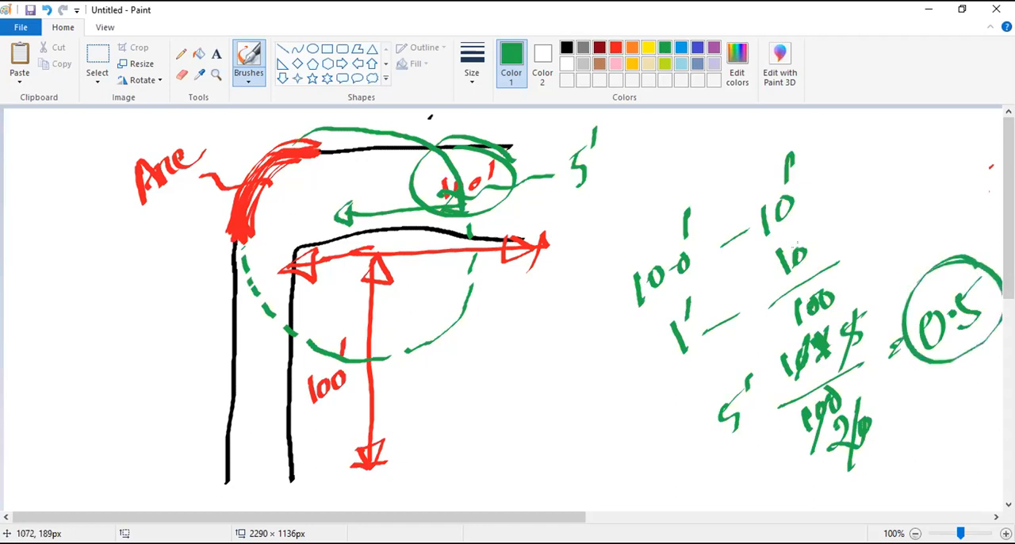
- Trace over the red corner arc in green and write a circled 0.5' next to it
mouse_move(252, 238)
left_mouse_down()
mouse_move(242, 230)
mouse_move(300, 148)
mouse_move(266, 208)
left_mouse_up()
mouse_move(133, 278)
left_mouse_down()
mouse_move(119, 290)
mouse_move(159, 265)
left_mouse_up()
mouse_move(164, 253)
left_mouse_down()
mouse_move(169, 287)
mouse_move(170, 235)
left_mouse_up()
mouse_move(178, 202)
left_mouse_down()
mouse_move(179, 227)
mouse_move(232, 208)
left_mouse_up()
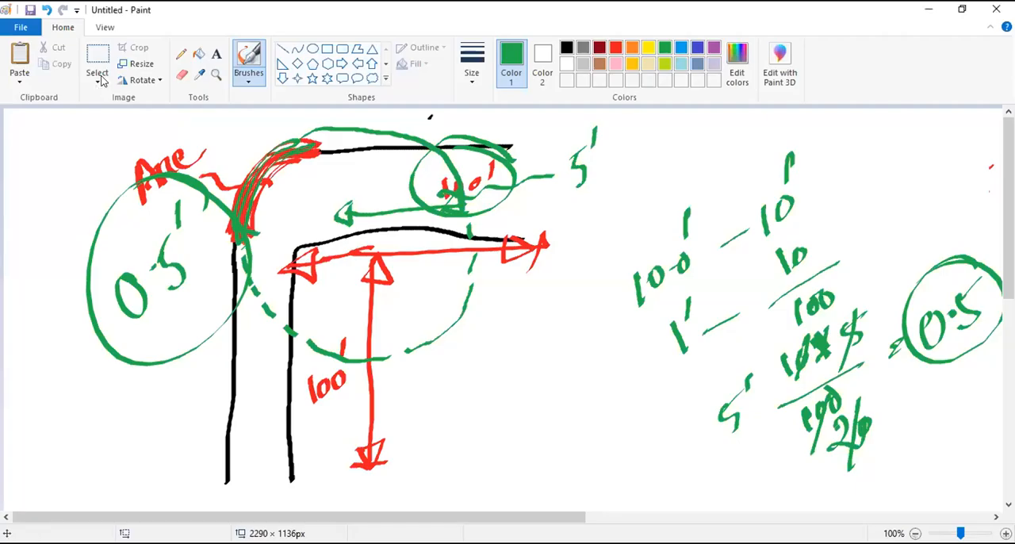
- Select the whole road sketch with its calculation notes and delete it
left_click(95, 80)
left_click(106, 112)
mouse_move(52, 118)
left_mouse_down()
mouse_move(108, 150)
mouse_move(521, 308)
mouse_move(951, 435)
mouse_move(951, 490)
left_mouse_up()
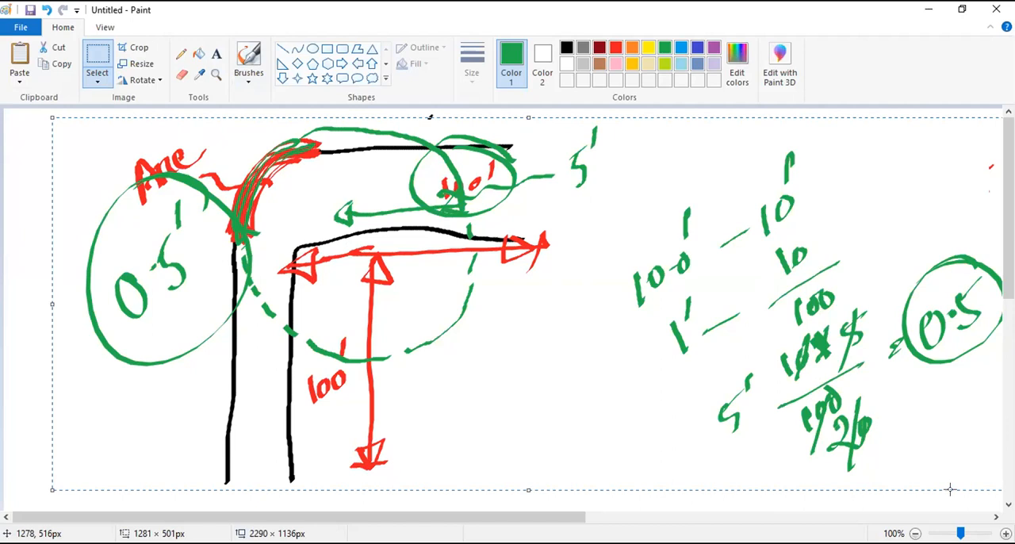
left_click(951, 491)
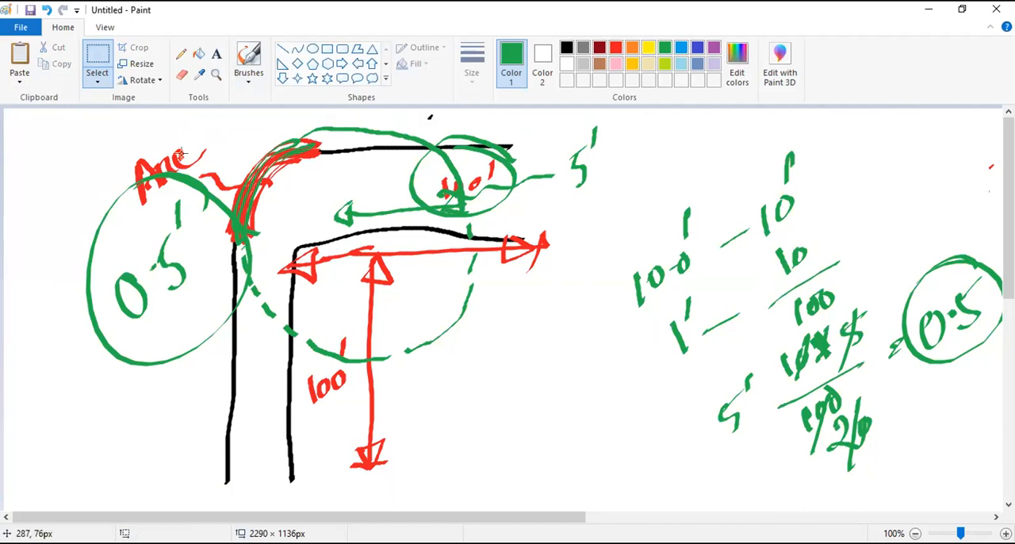
left_click_drag(36, 114, 1000, 512)
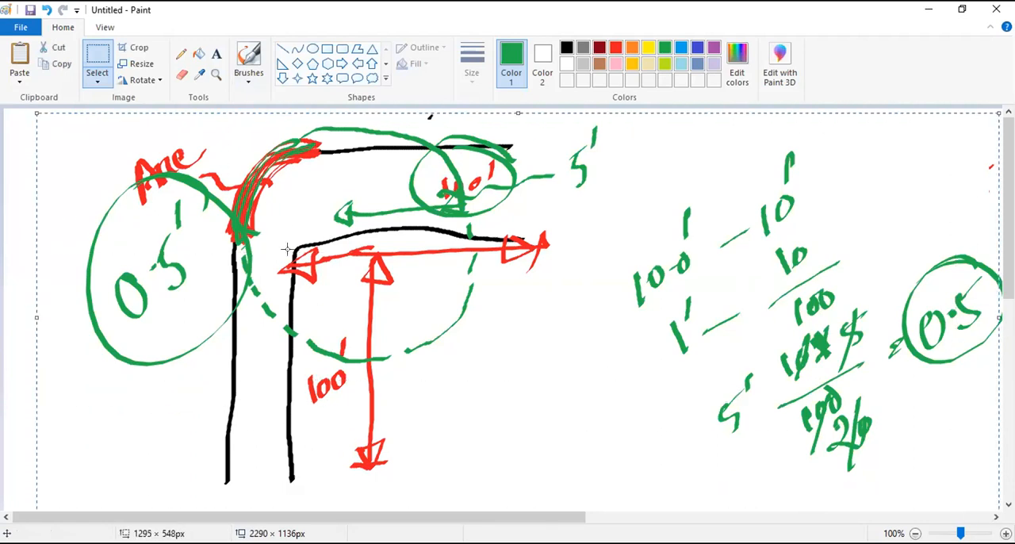
key("Delete")
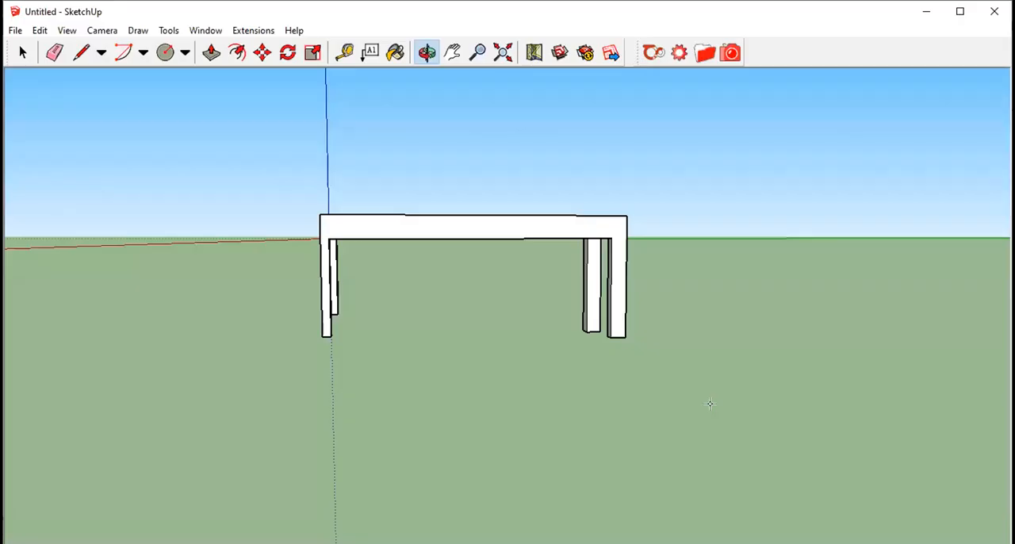
- Switch to SketchUp and delete the entire table model
left_click_drag(262, 135, 594, 389)
scroll(480, 190, "down", 2)
left_click(22, 52)
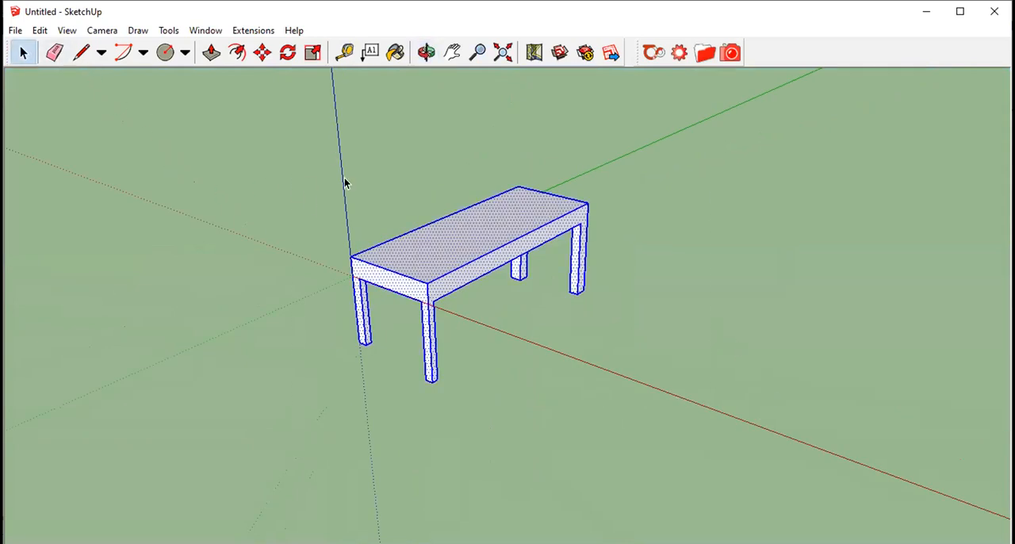
key("Delete")
mouse_move(345, 179)
middle_mouse_down("shift")
mouse_move(304, 203)
mouse_move(342, 196)
mouse_move(300, 234)
middle_mouse_up("shift")
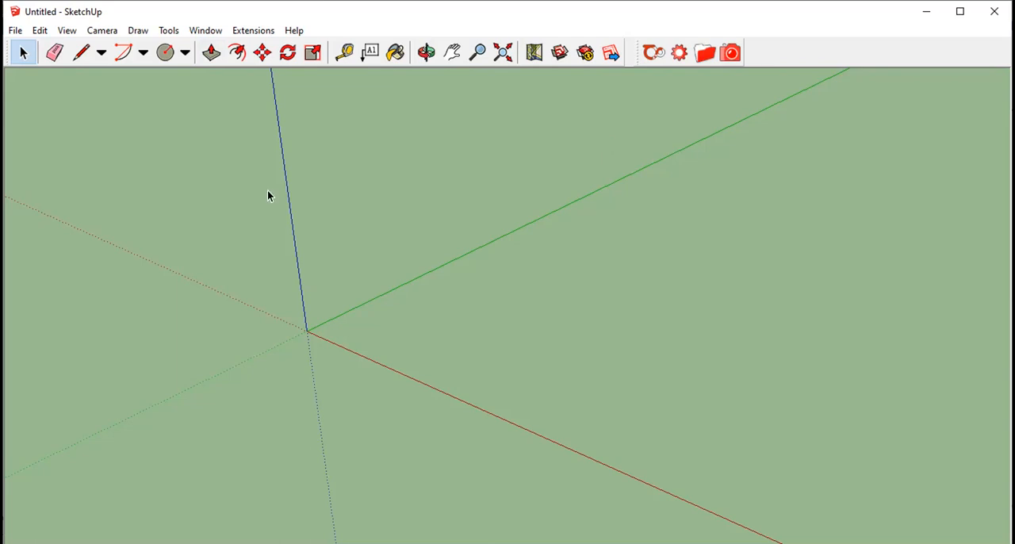
- With the Line tool, draw three connected edges from the origin and close the face with a line from the origin along the red axis
left_click(101, 57)
left_click(103, 75)
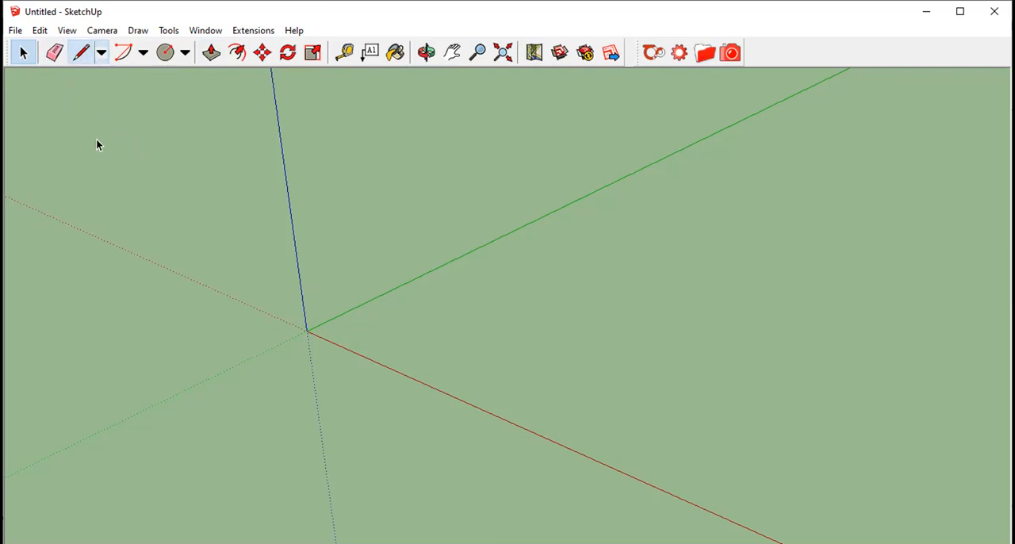
left_click(100, 52)
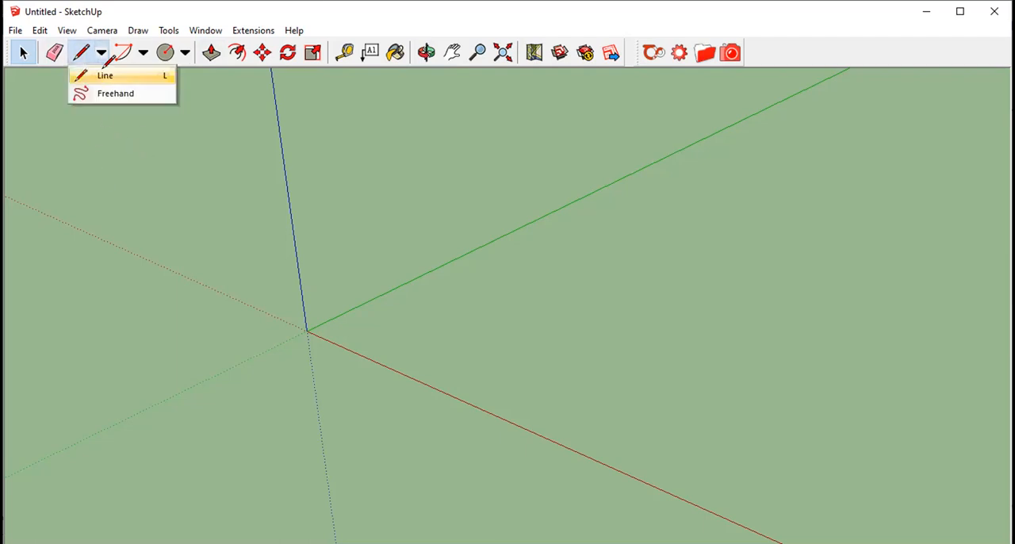
left_click(105, 75)
left_click(306, 330)
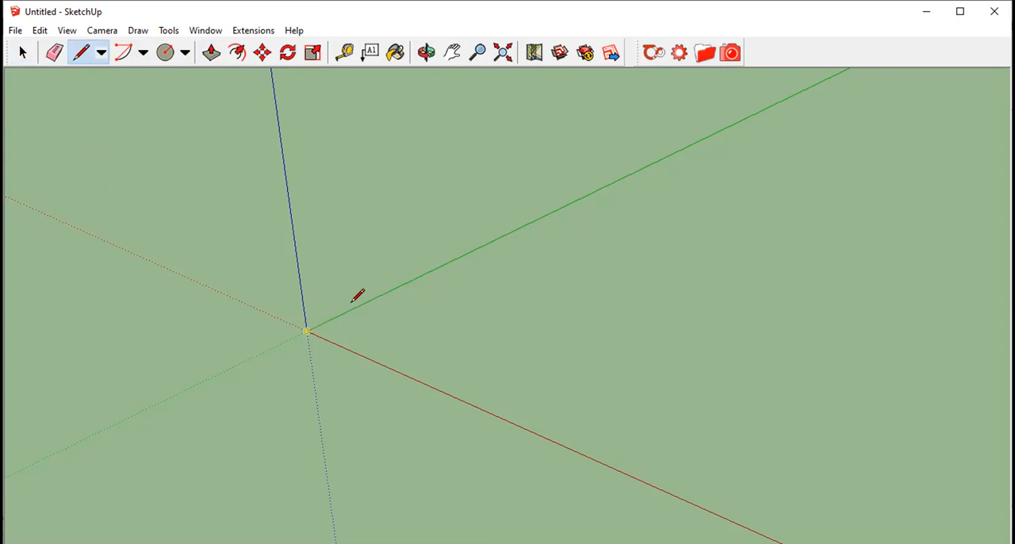
left_click(558, 209)
left_click(728, 251)
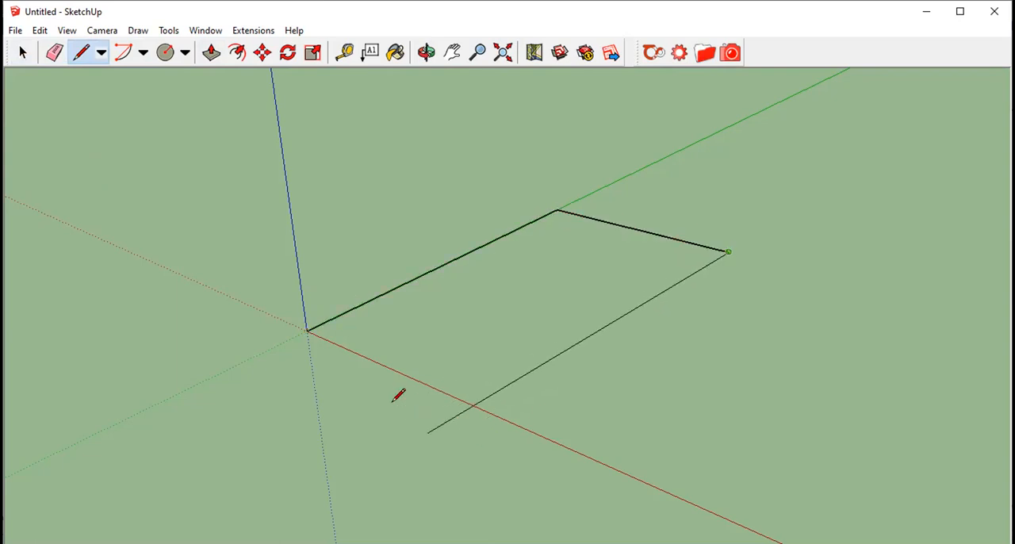
left_click(465, 459)
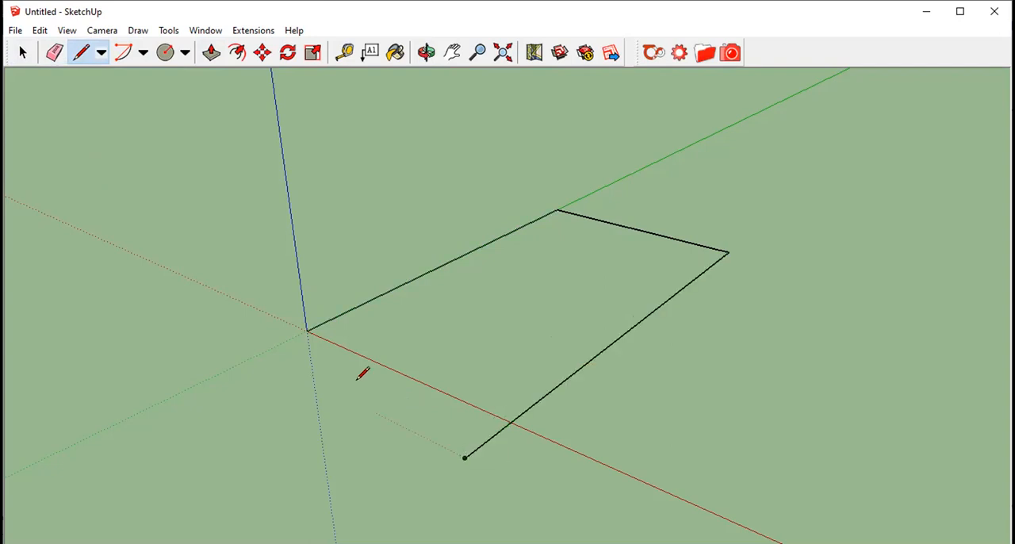
left_click(307, 331)
left_click(592, 460)
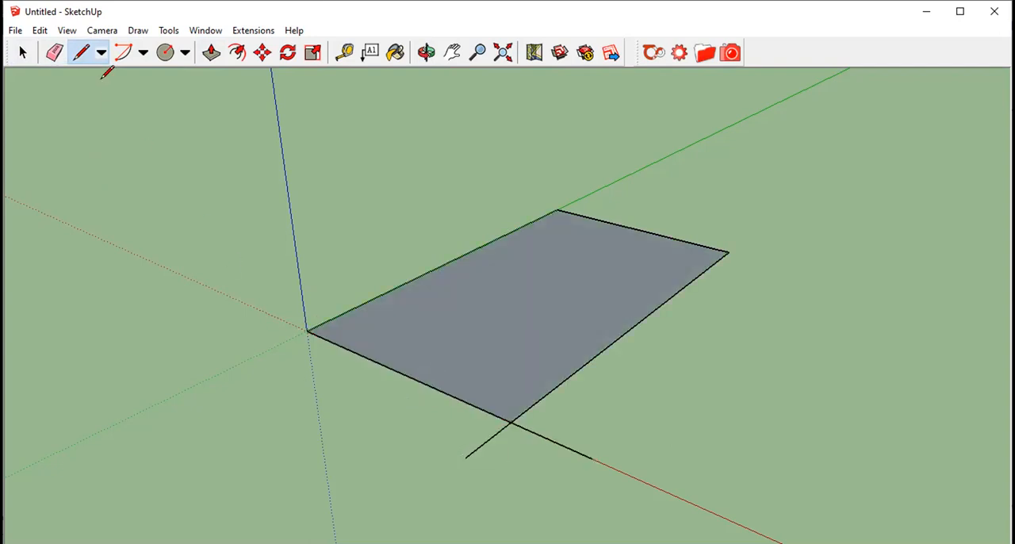
- Erase the two line ends that stick out past the face's front corner on the red axis
left_click(56, 52)
left_click(487, 441)
left_click(552, 441)
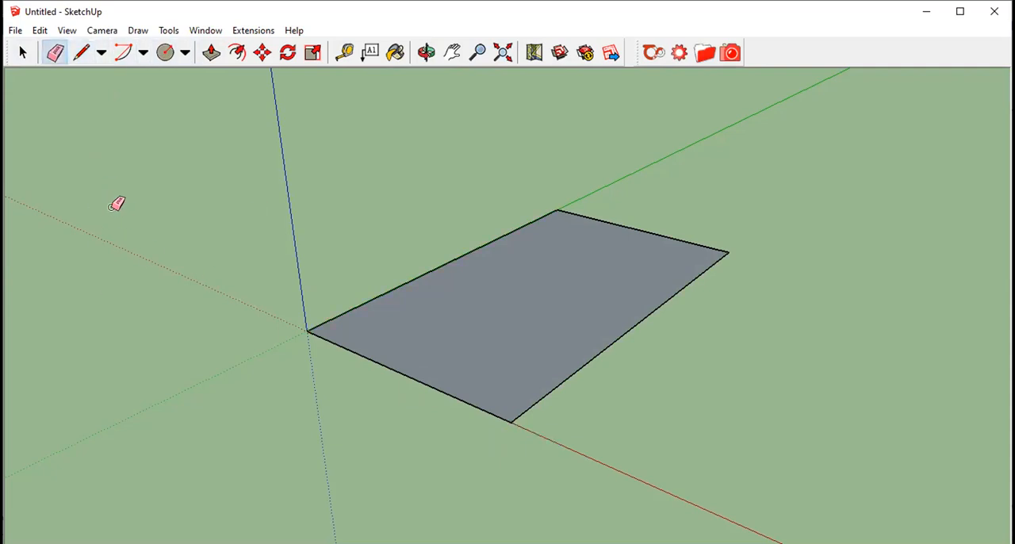
- Draw a line across the face near its front edge, running between the two long edges
left_click(238, 54)
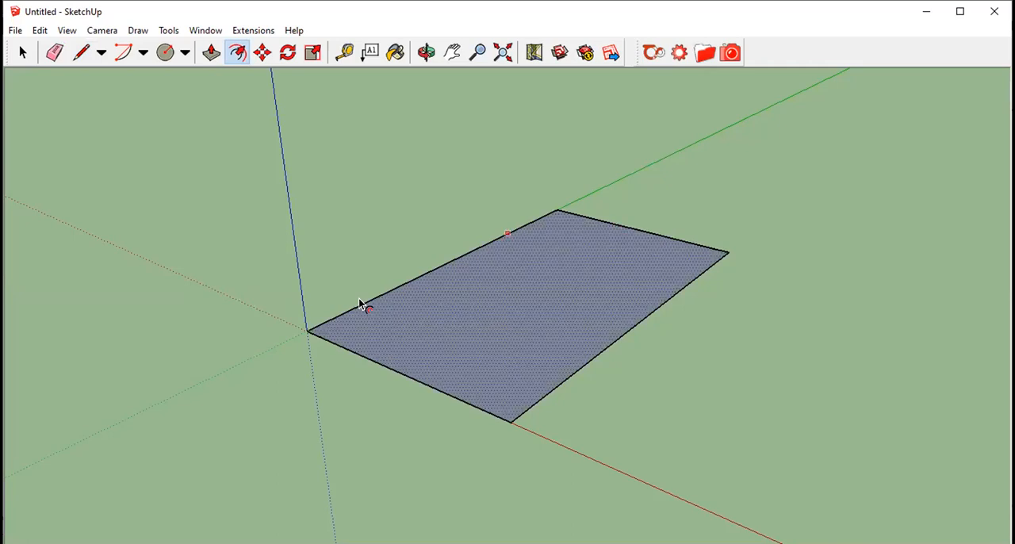
left_click(81, 53)
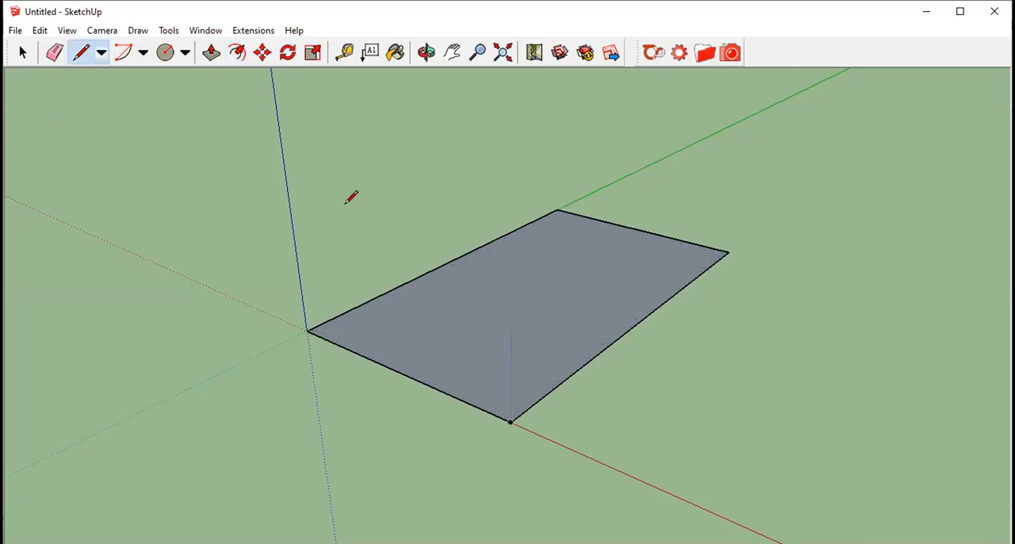
left_click(548, 390)
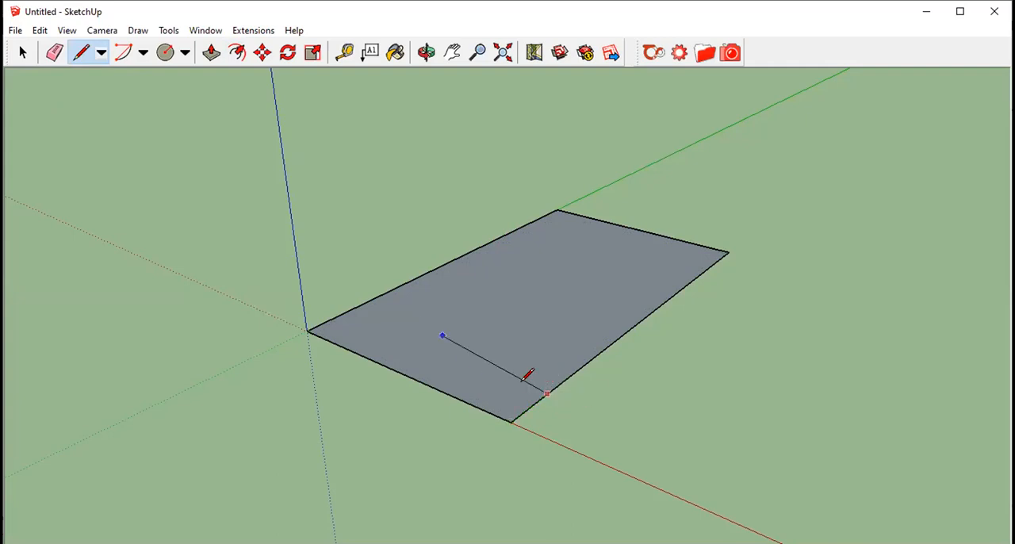
left_click(349, 312)
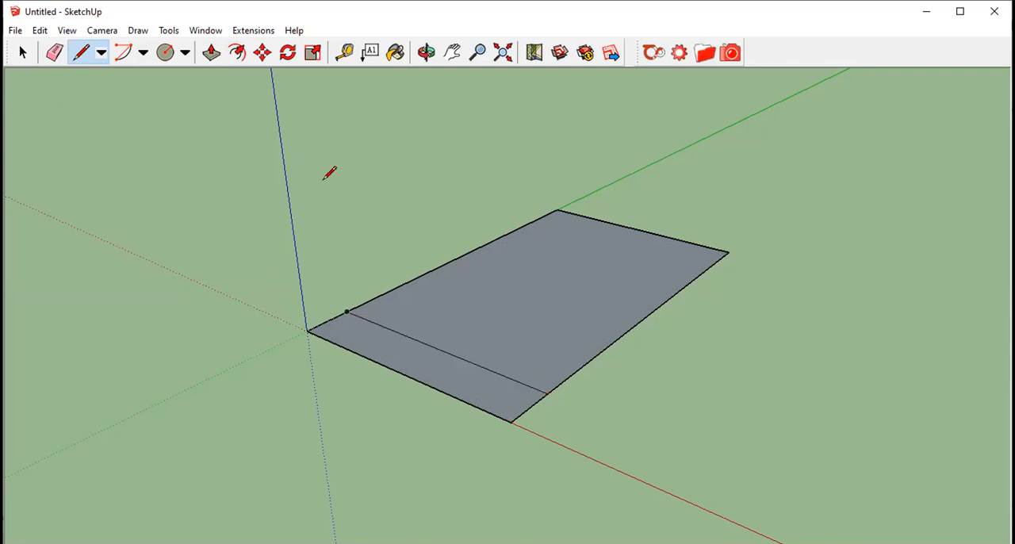
- Copy the dividing line and paste four copies along the face to split it into six strips
left_click(22, 53)
left_click(354, 272)
key("ctrl+c")
key("ctrl+v")
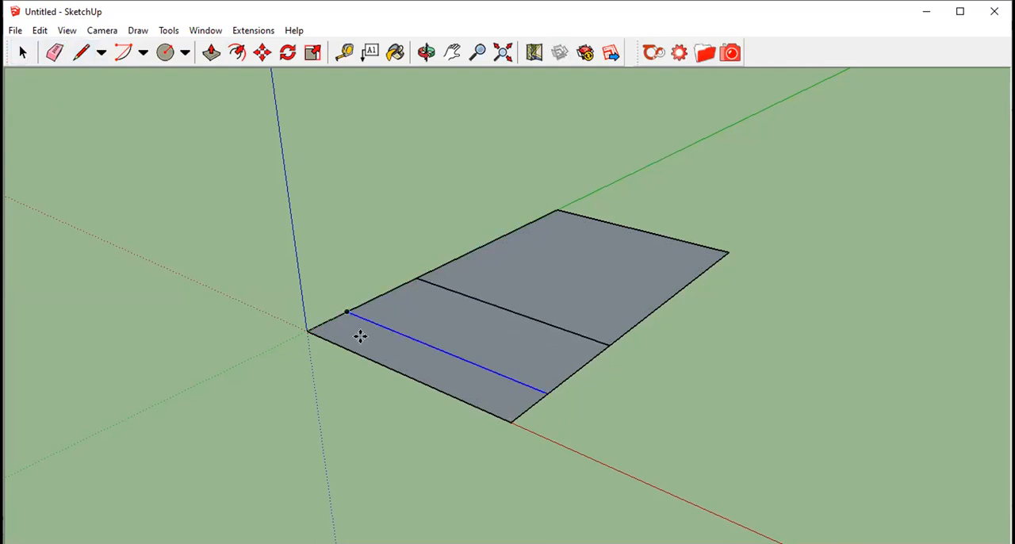
left_click(394, 290)
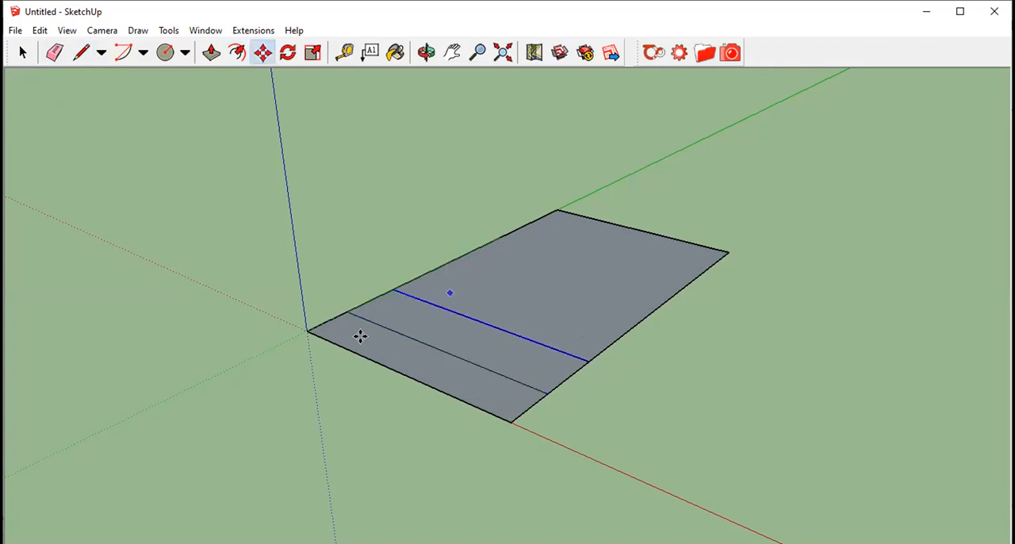
key("ctrl+v")
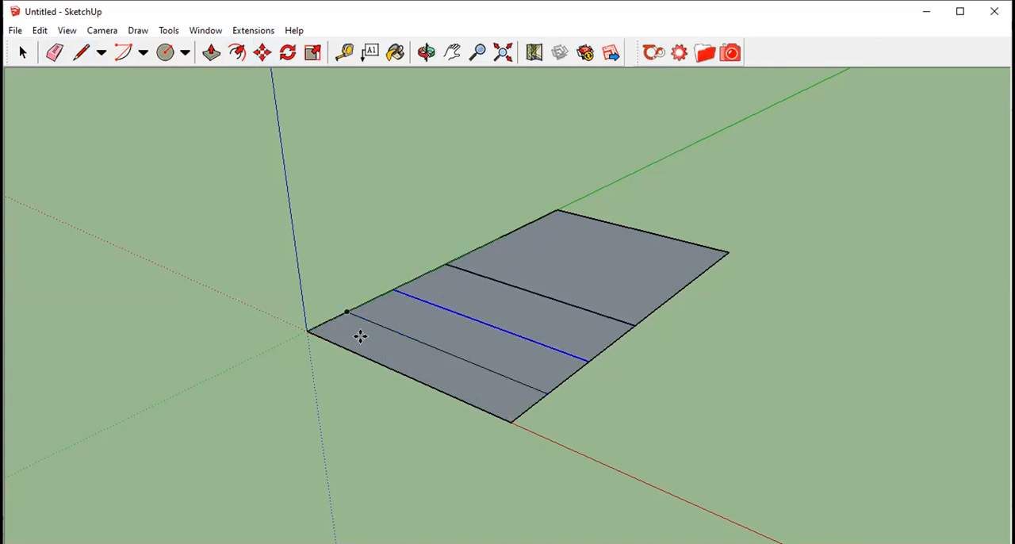
left_click(434, 270)
key("ctrl+v")
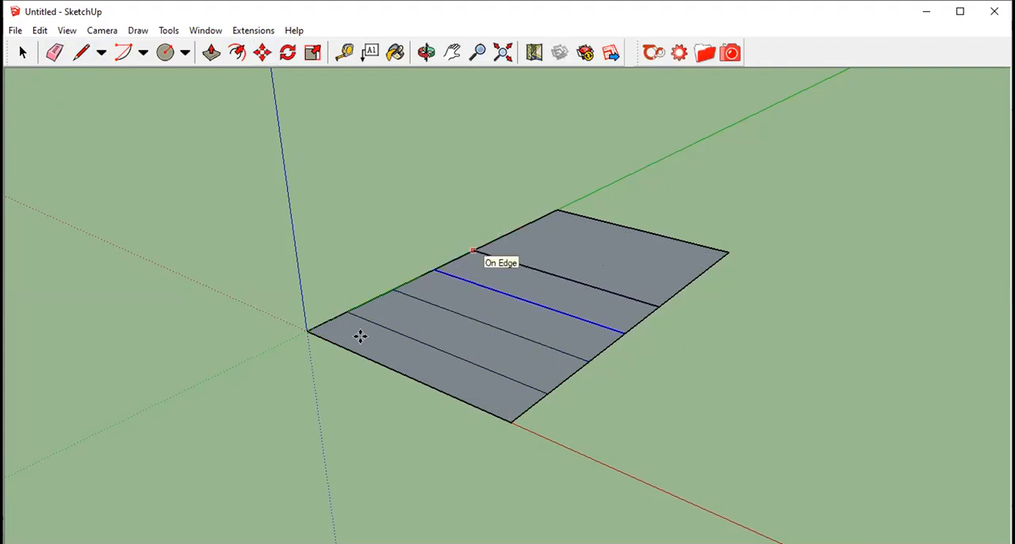
left_click(359, 334)
key("ctrl+v")
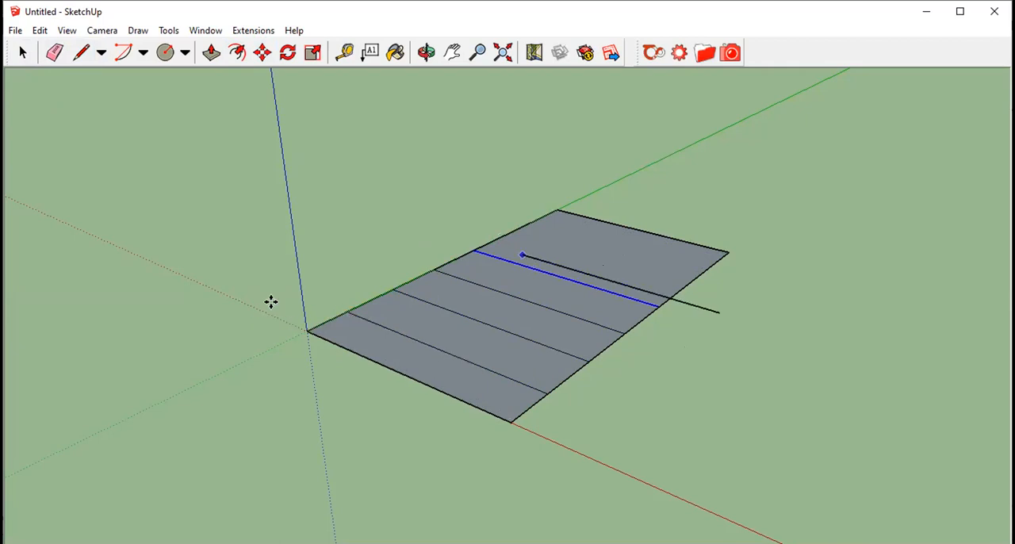
left_click(271, 301)
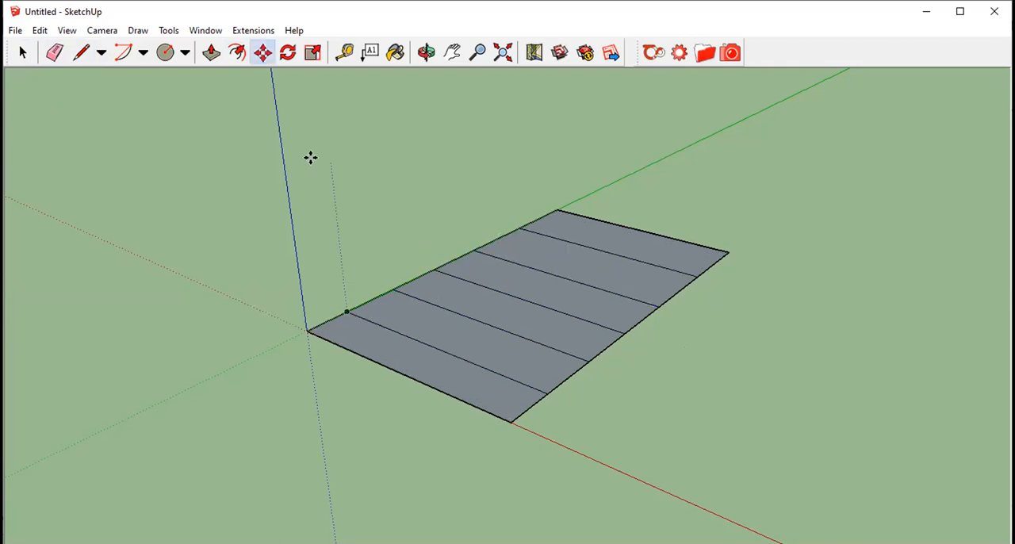
- Push/Pull the rearmost strip upward and raise the next three strips to successively lower heights
left_click(212, 52)
mouse_move(611, 237)
left_mouse_down()
mouse_move(592, 152)
mouse_move(482, 142)
left_mouse_up()
left_click(213, 56)
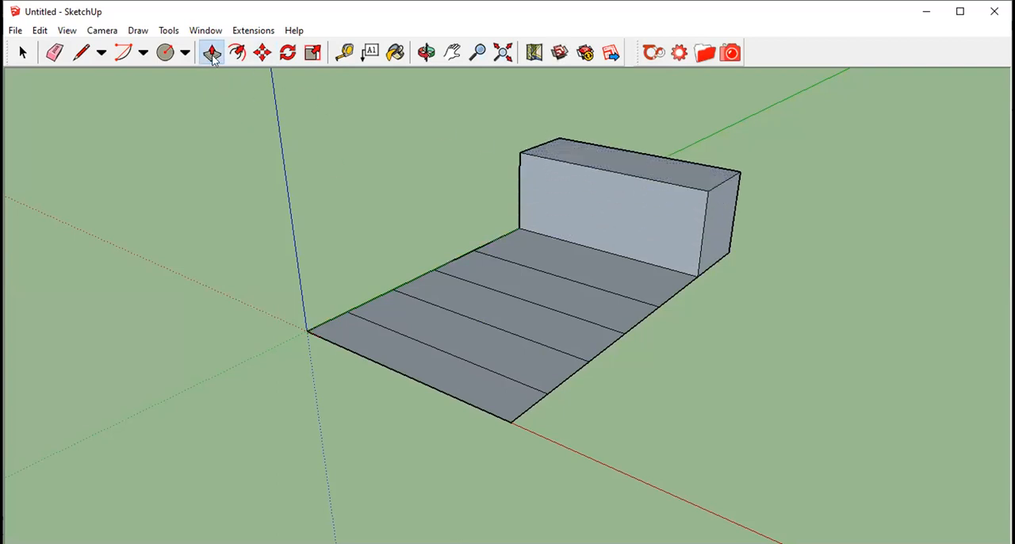
left_click_drag(592, 256, 593, 208)
left_click_drag(548, 290, 548, 267)
left_click_drag(508, 314, 507, 298)
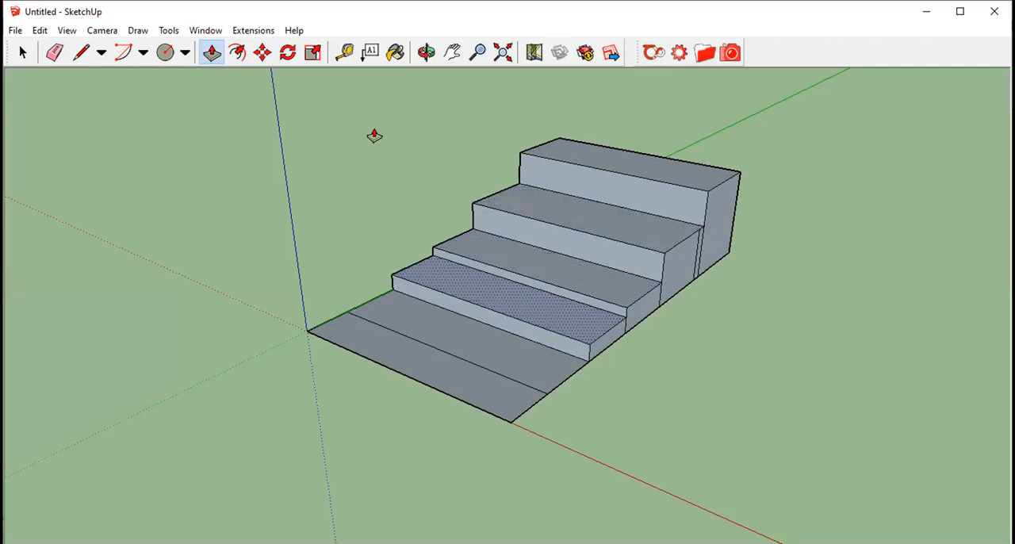
- Pull the four rear steps higher and raise the two front strips slightly to form a six-step staircase
left_click_drag(617, 137, 616, 122)
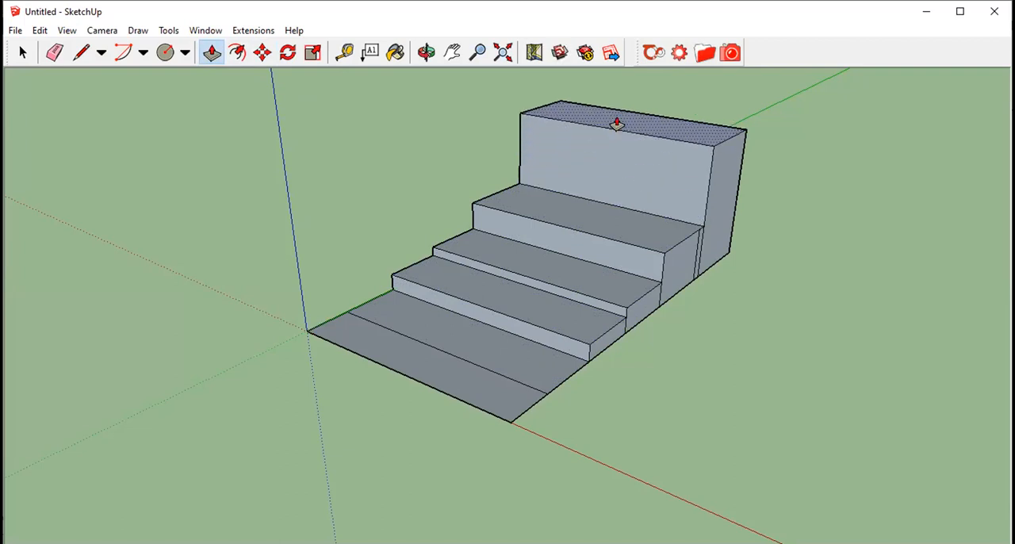
left_click_drag(604, 214, 604, 181)
left_click_drag(549, 267, 549, 242)
left_click_drag(510, 299, 510, 294)
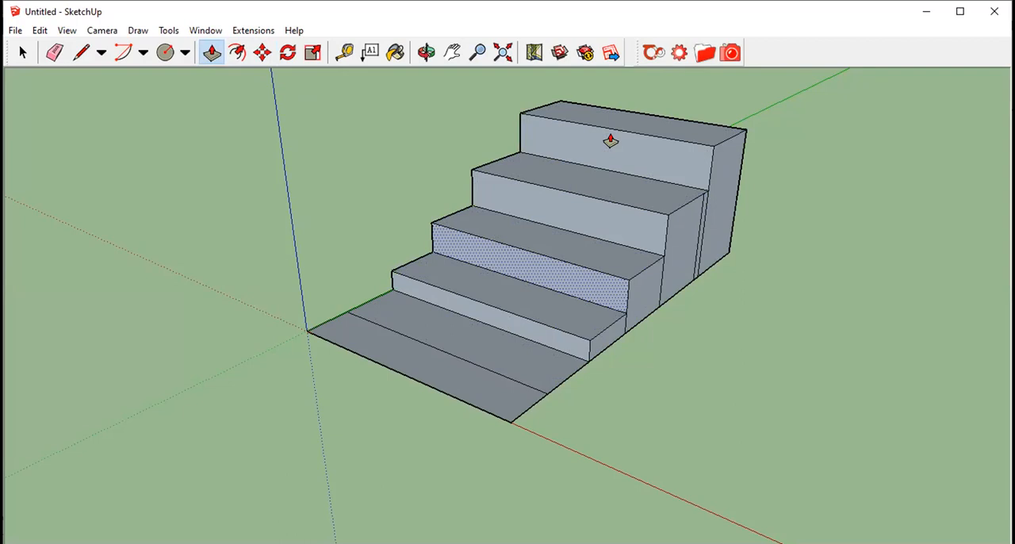
left_click_drag(469, 342, 469, 333)
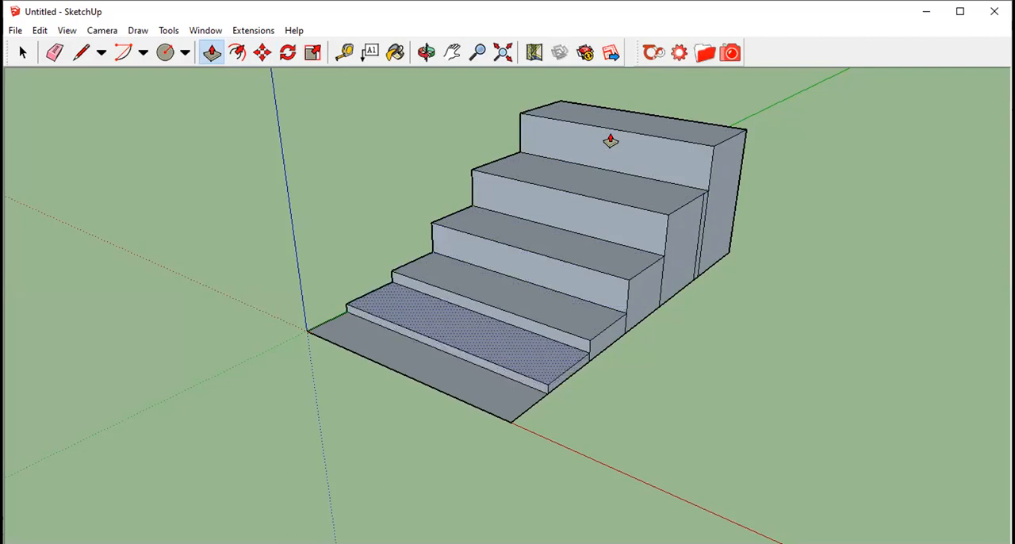
left_click_drag(429, 371, 429, 367)
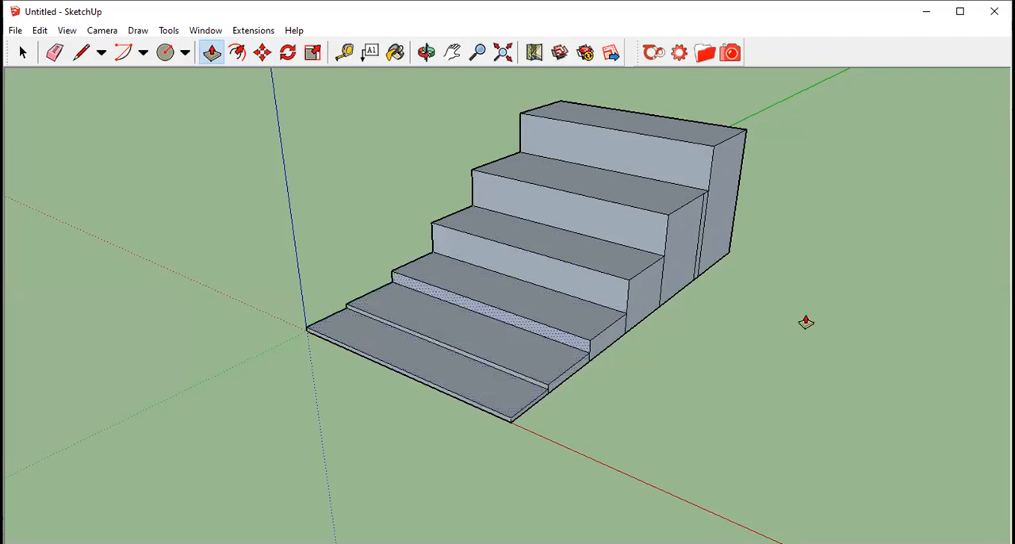
scroll(806, 322, "down", 1)
scroll(791, 313, "up", 2)
scroll(735, 312, "down", 3)
scroll(671, 325, "down", 1)
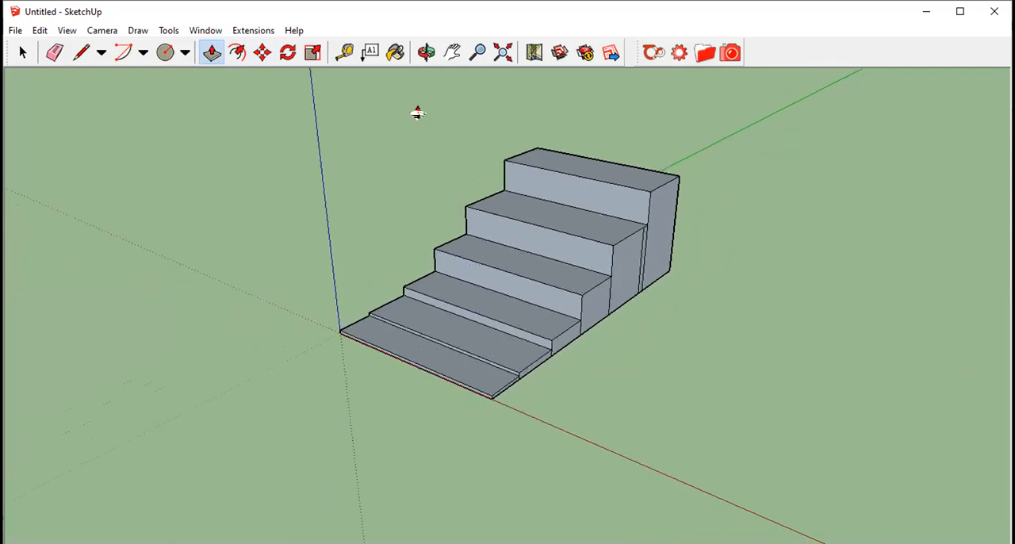
left_click(426, 51)
mouse_move(396, 107)
left_mouse_down()
mouse_move(358, 142)
mouse_move(253, 195)
mouse_move(312, 280)
mouse_move(703, 204)
mouse_move(691, 249)
mouse_move(649, 207)
mouse_move(655, 269)
mouse_move(605, 129)
mouse_move(671, 265)
mouse_move(646, 274)
left_mouse_up()
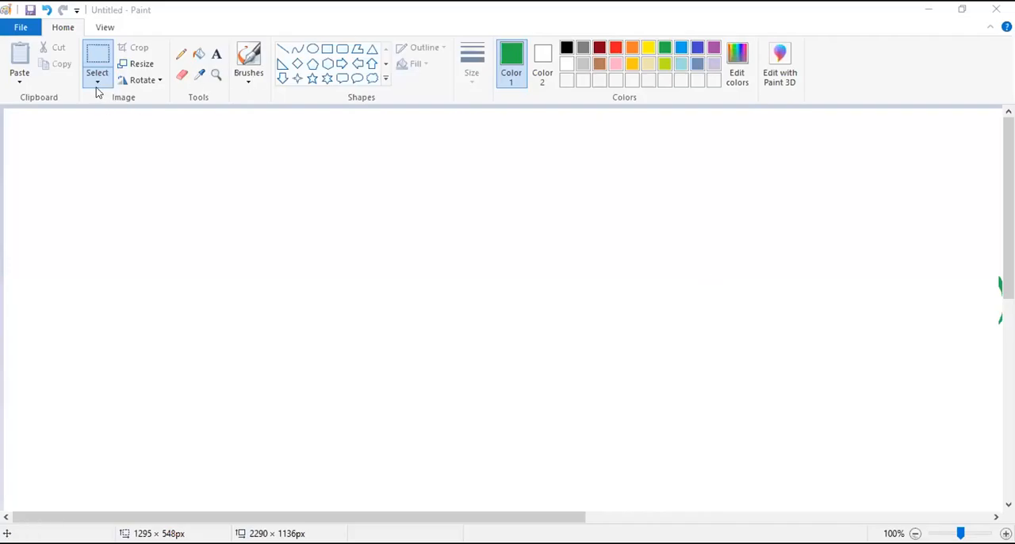
- Switch to Paint, brush the top and two sides of a green rectangle, and erase the overlong lower end of its right side
left_click(98, 79)
left_click(246, 78)
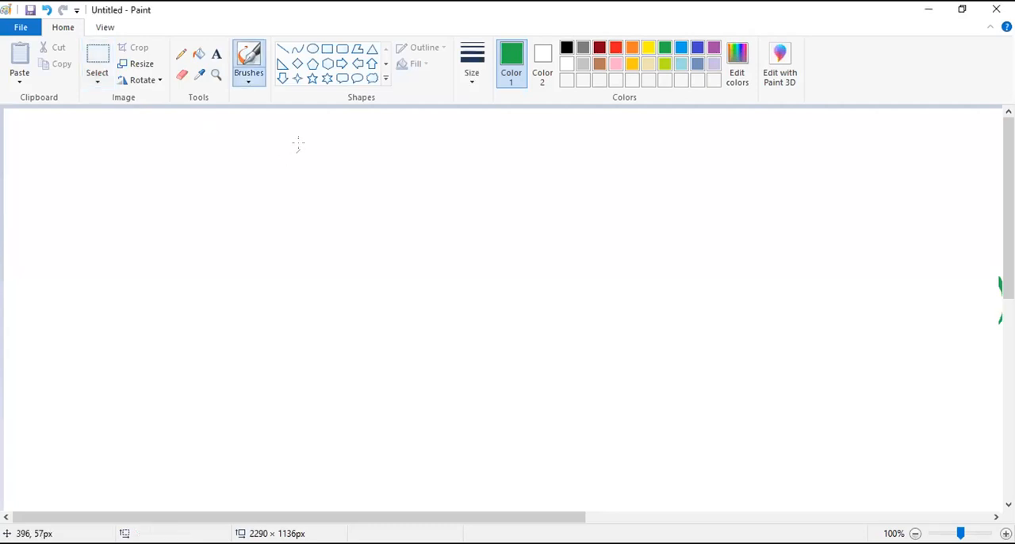
left_click_drag(285, 180, 474, 161)
left_click_drag(281, 181, 309, 429)
left_click_drag(471, 161, 533, 510)
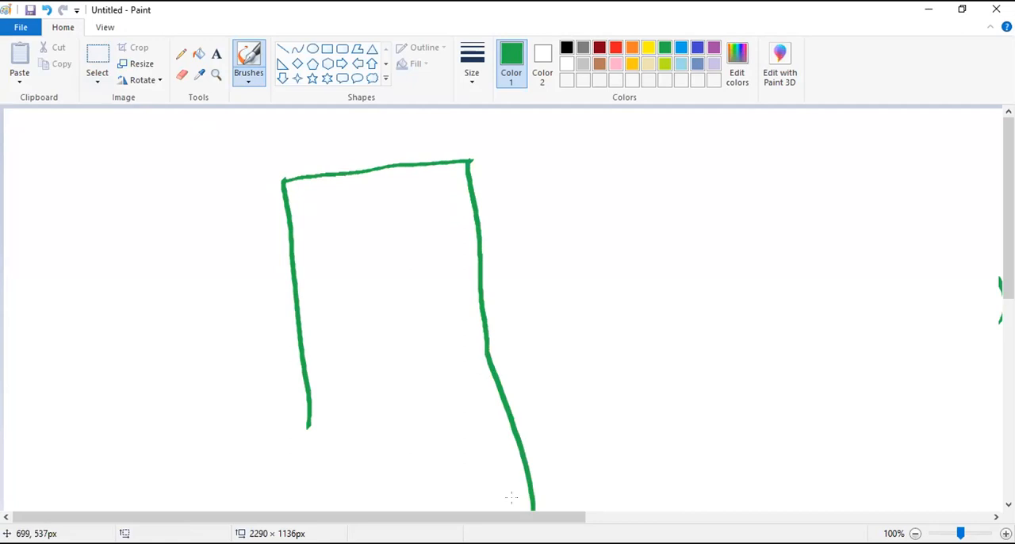
left_click(182, 75)
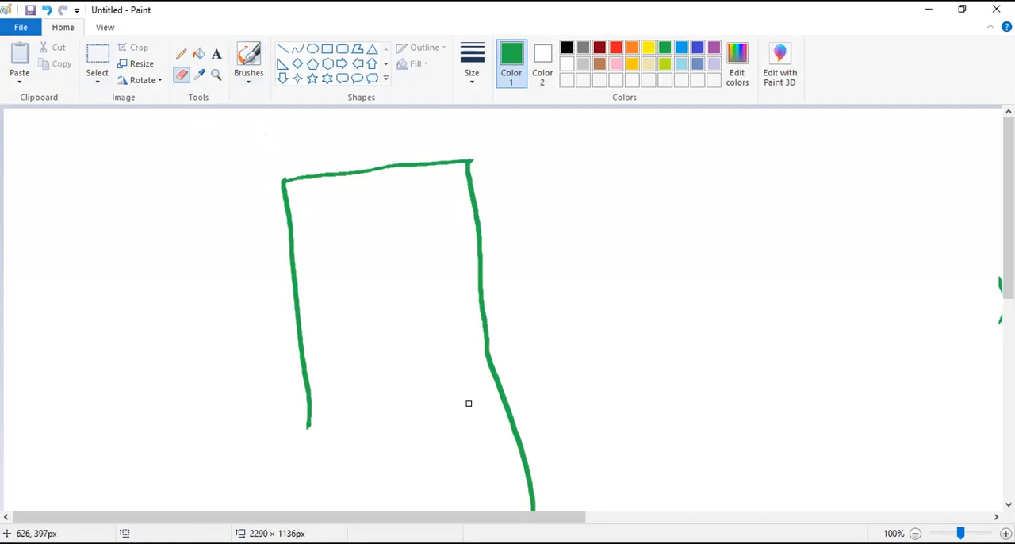
mouse_move(533, 506)
left_mouse_down()
mouse_move(514, 428)
mouse_move(523, 455)
left_mouse_up()
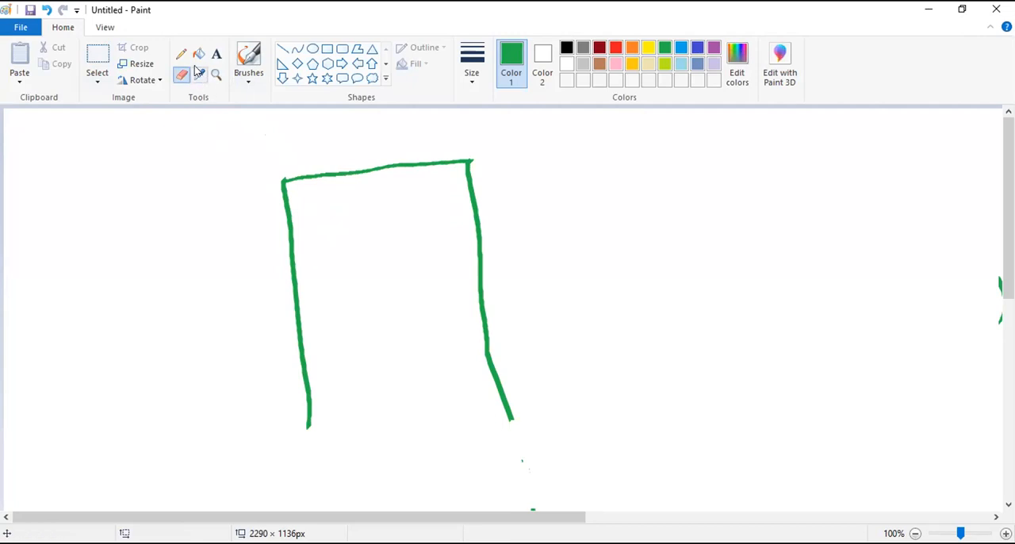
- Brush the rectangle's bottom edge and three horizontal lines that divide it into four strips
left_click(251, 79)
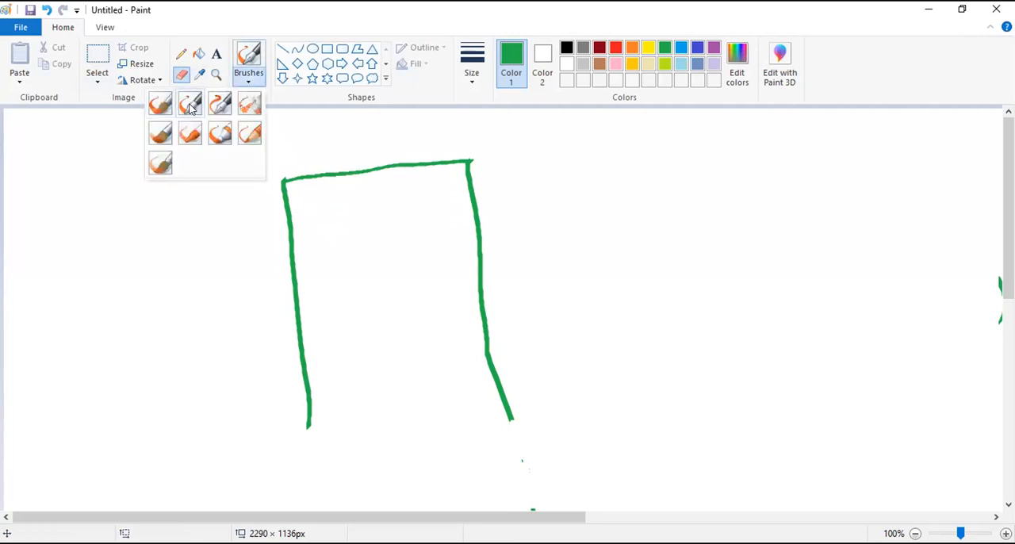
left_click(190, 103)
left_click_drag(308, 424, 514, 419)
left_click_drag(290, 224, 492, 215)
left_click_drag(311, 281, 479, 283)
left_click_drag(305, 353, 480, 351)
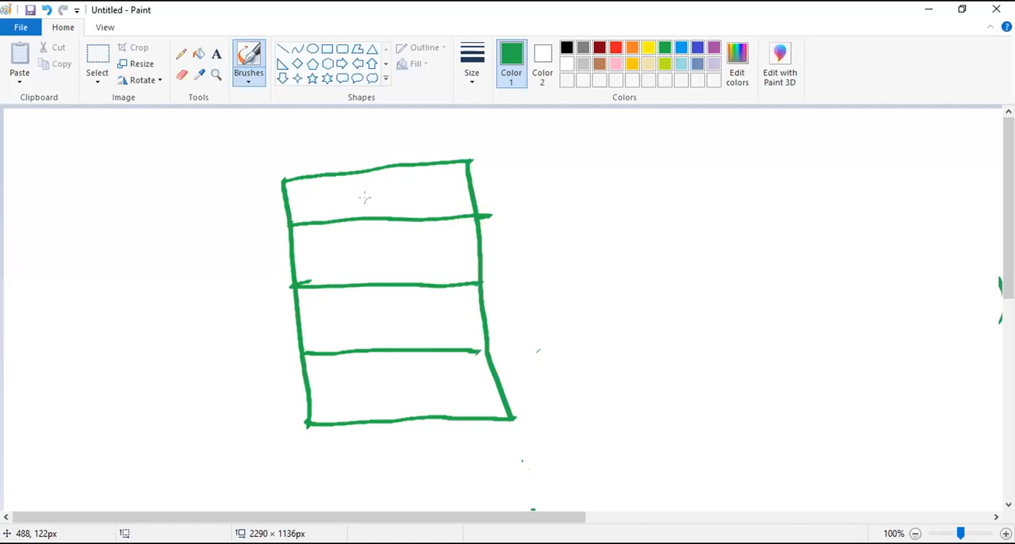
- Add one strip above and one below the sketch, and mark the top strip's depth with a double-headed arrow
left_click(249, 73)
left_click(209, 119)
mouse_move(310, 425)
left_mouse_down()
mouse_move(416, 471)
mouse_move(503, 453)
mouse_move(514, 420)
left_mouse_up()
mouse_move(279, 184)
left_mouse_down()
mouse_move(272, 133)
mouse_move(424, 115)
mouse_move(469, 165)
left_mouse_up()
mouse_move(338, 125)
left_mouse_down()
mouse_move(339, 171)
mouse_move(350, 160)
mouse_move(346, 132)
left_mouse_up()
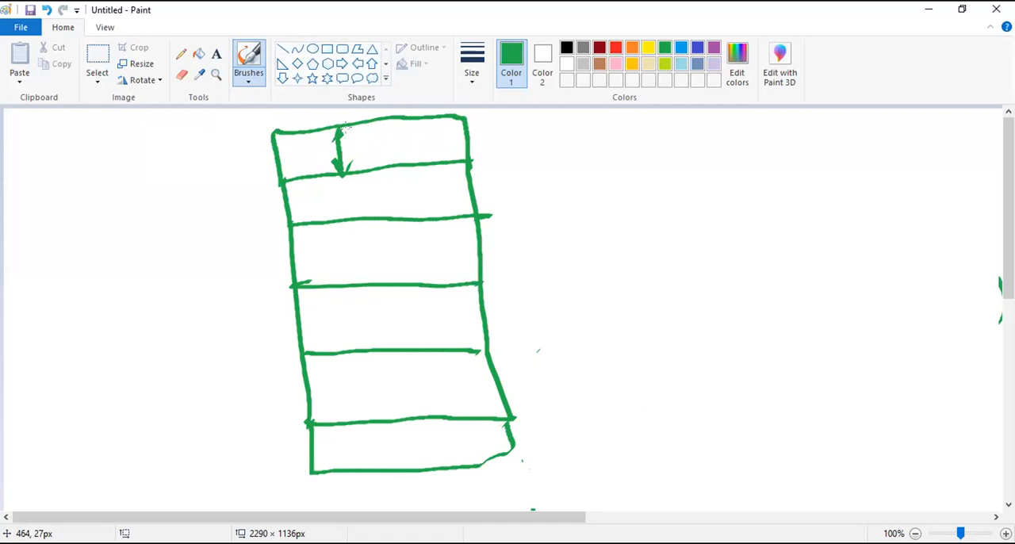
left_click(612, 384)
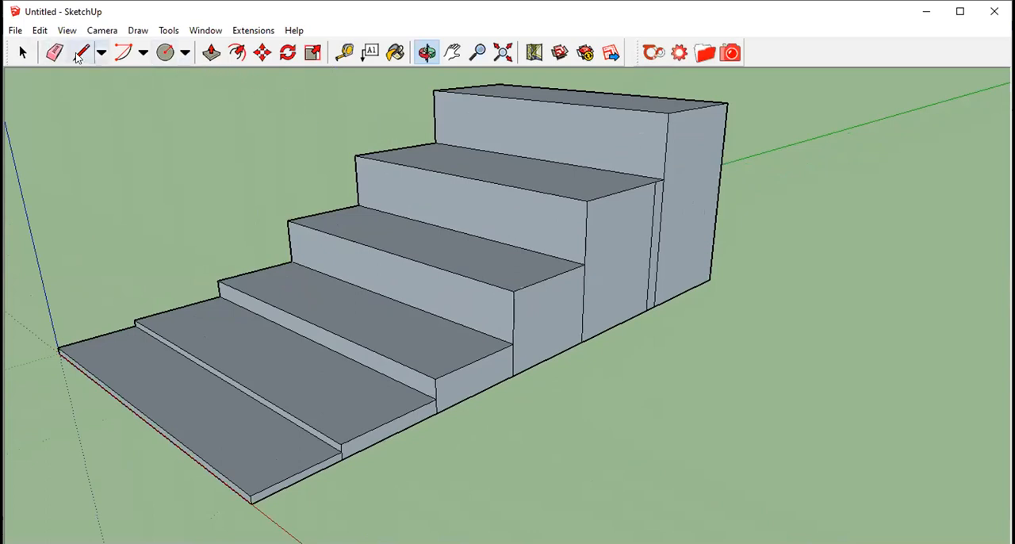
- Switch to SketchUp and paint the top faces of all six steps with the red Color_A01 material
left_click(23, 53)
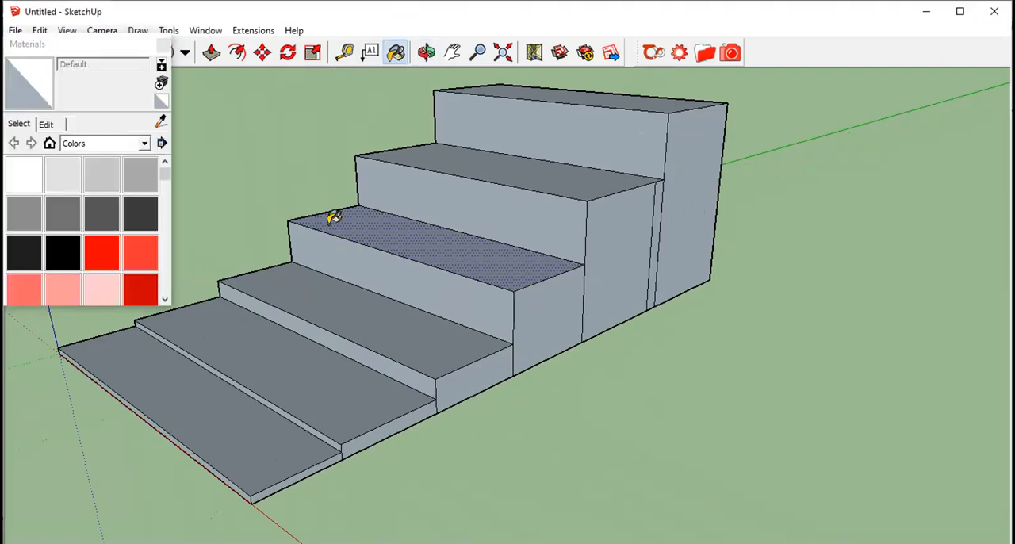
left_click(101, 252)
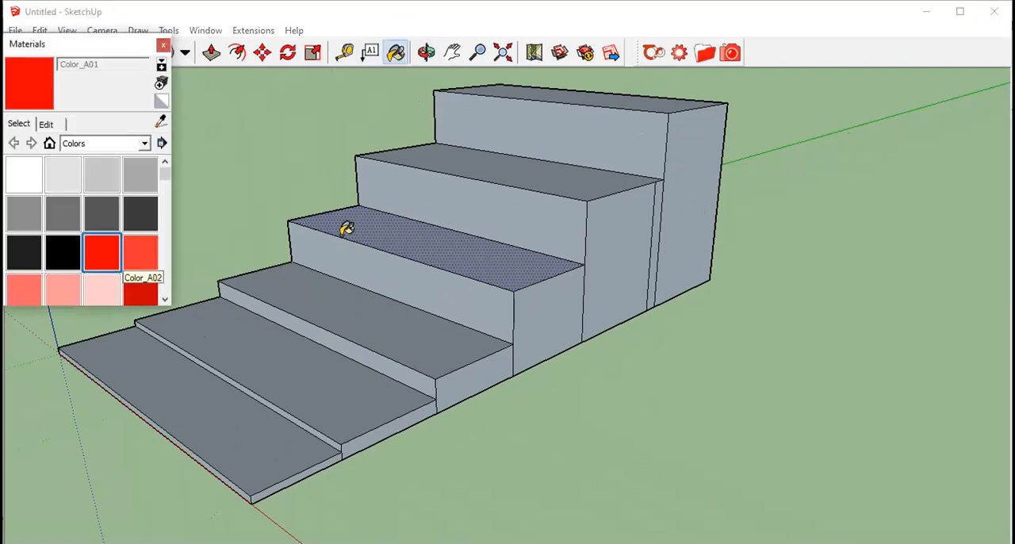
left_click(346, 229)
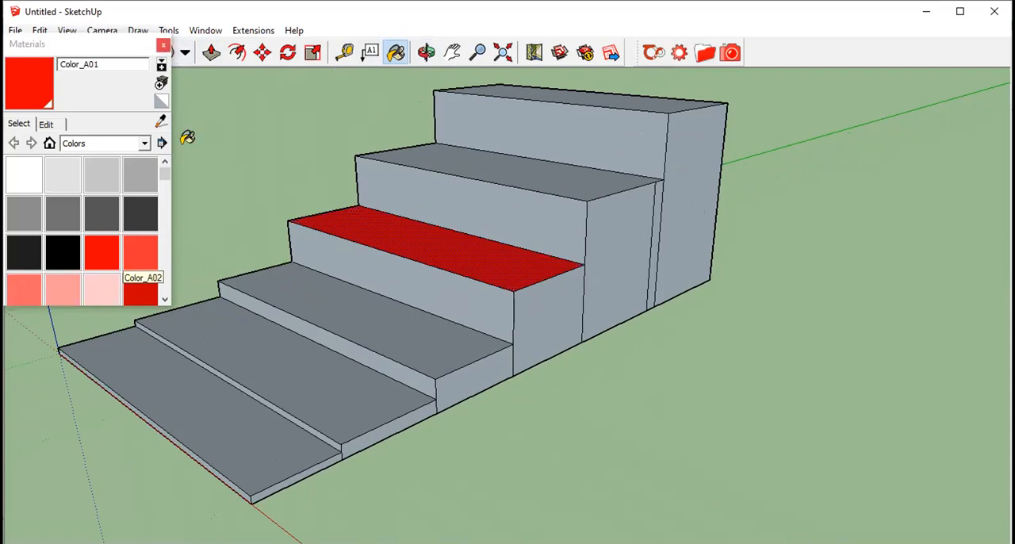
left_click(322, 292)
left_click(262, 338)
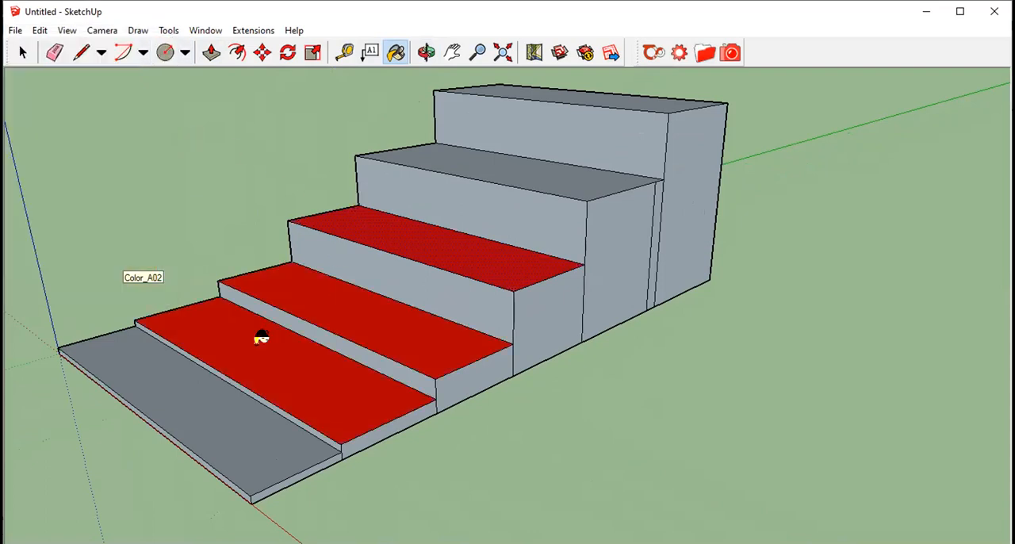
left_click(191, 388)
left_click(527, 147)
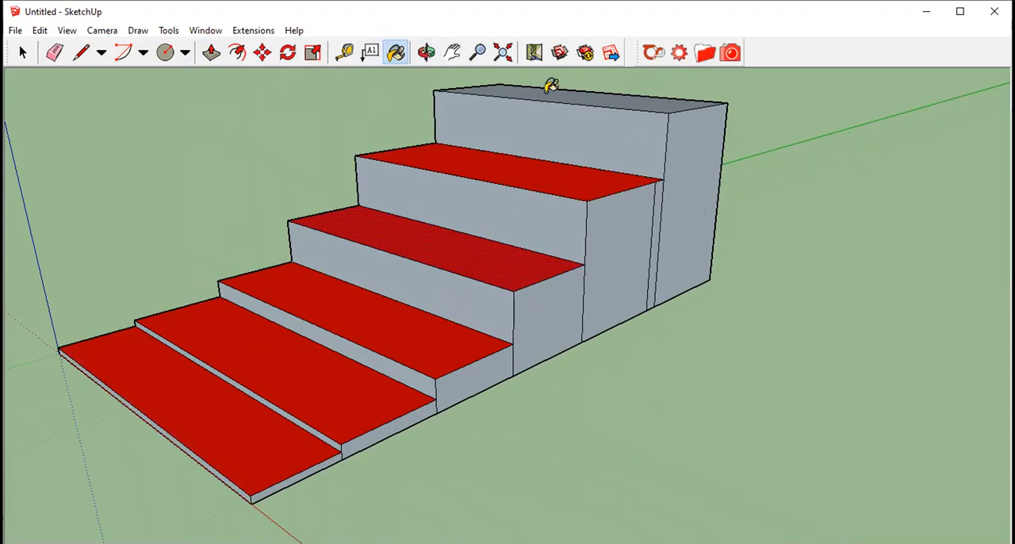
left_click(551, 87)
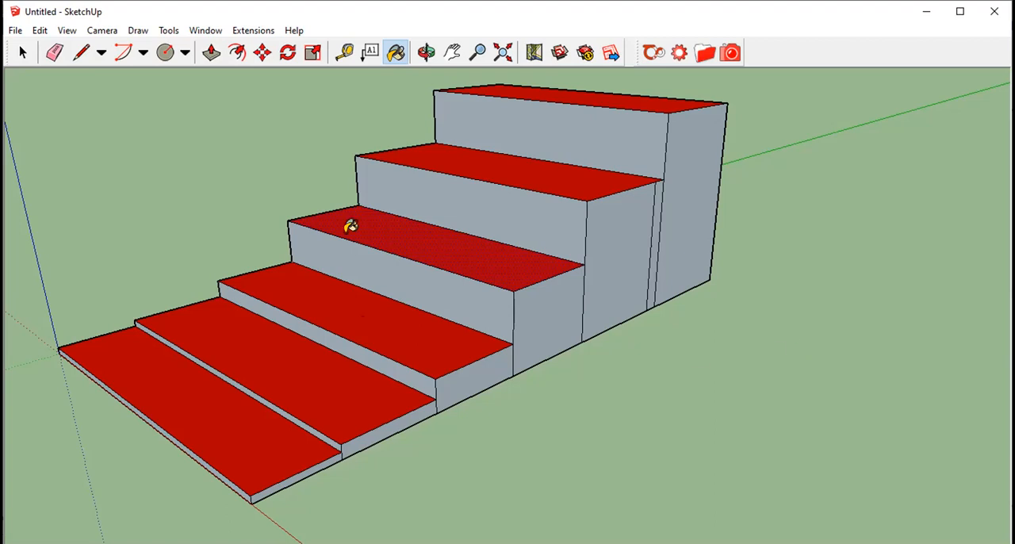
- Paint the front risers of all six steps with the yellow Color_D01 material and close the Materials window
left_click(22, 52)
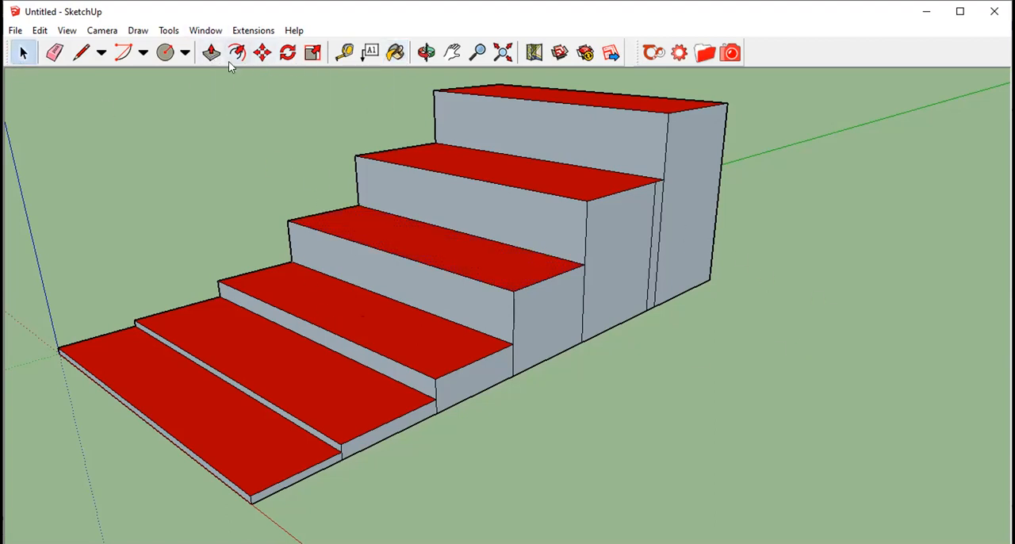
left_click(394, 55)
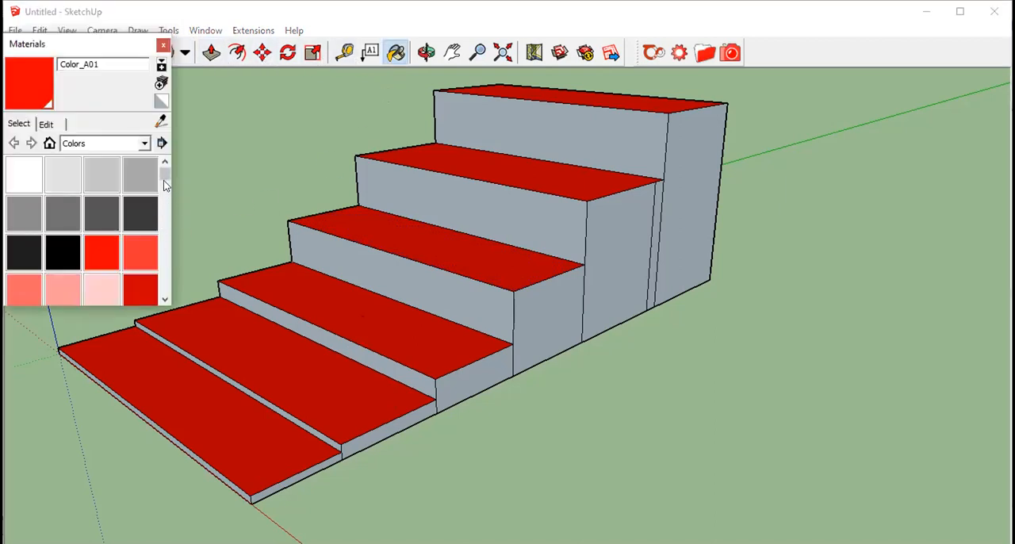
scroll(165, 184, "down", 10)
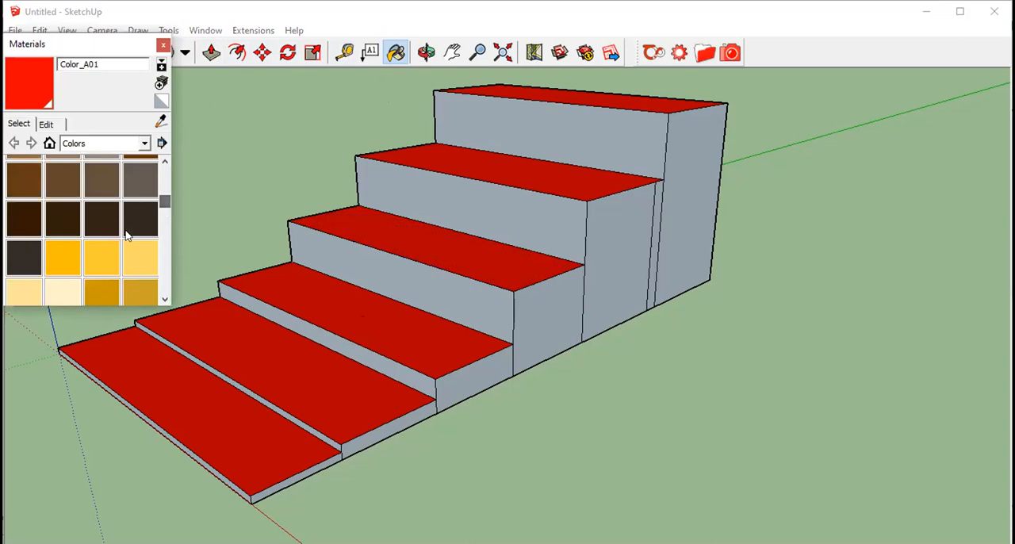
left_click(63, 257)
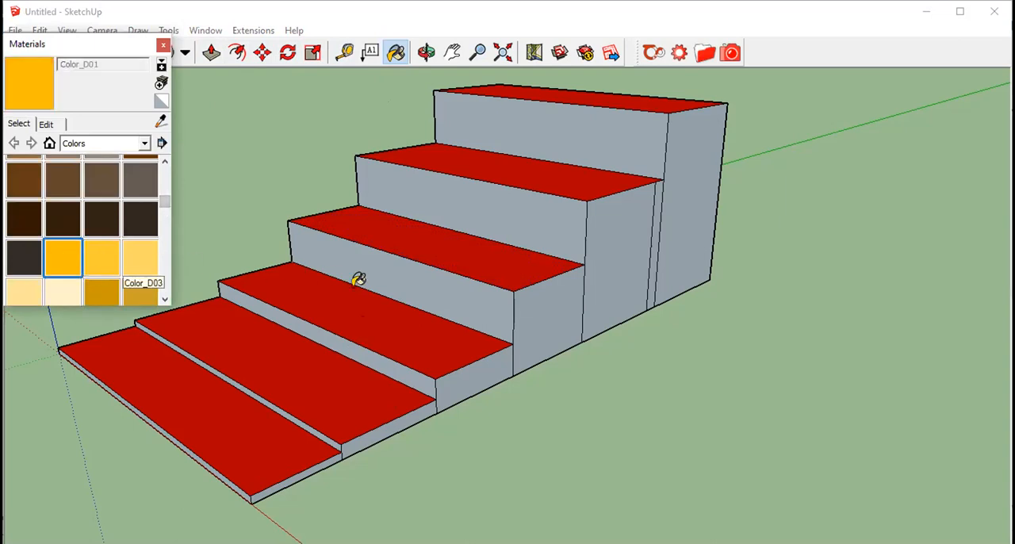
left_click(359, 279)
left_click(444, 212)
left_click(505, 136)
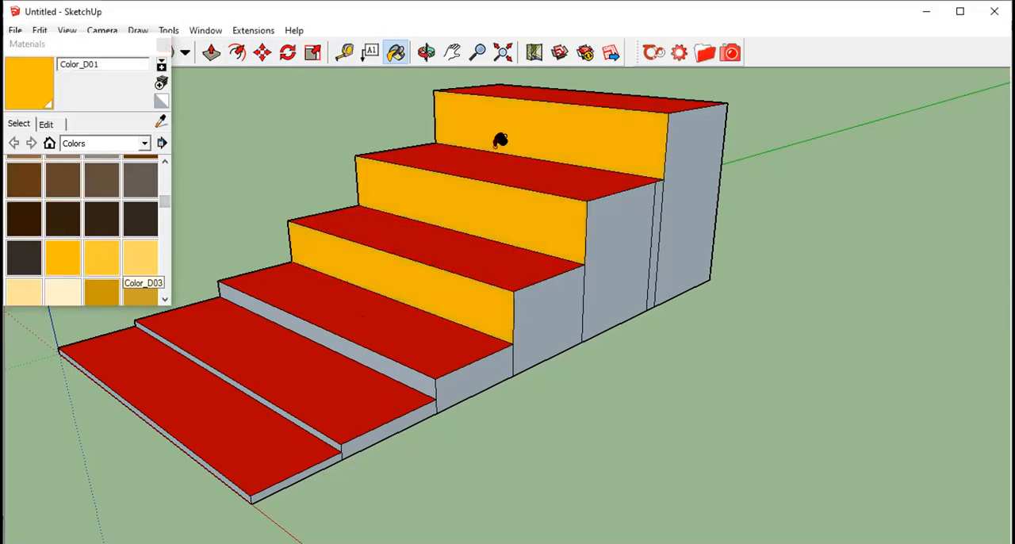
left_click(357, 349)
left_click(262, 389)
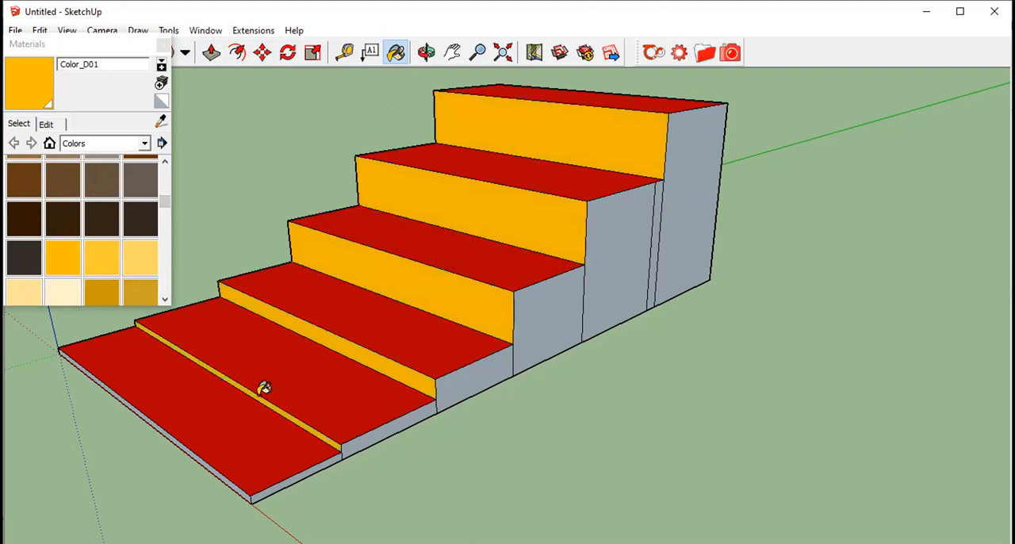
left_click(195, 447)
left_click(164, 45)
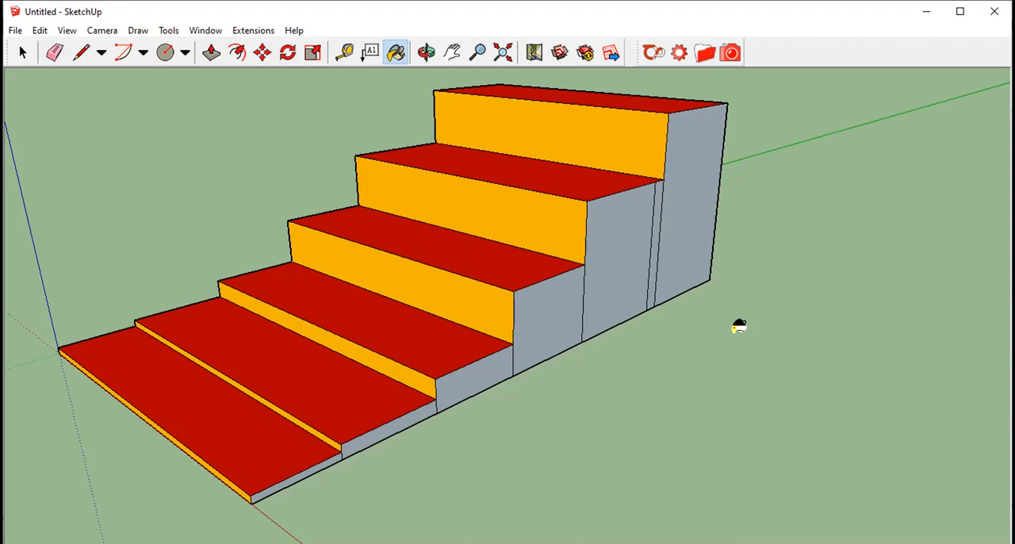
scroll(740, 326, "down", 2)
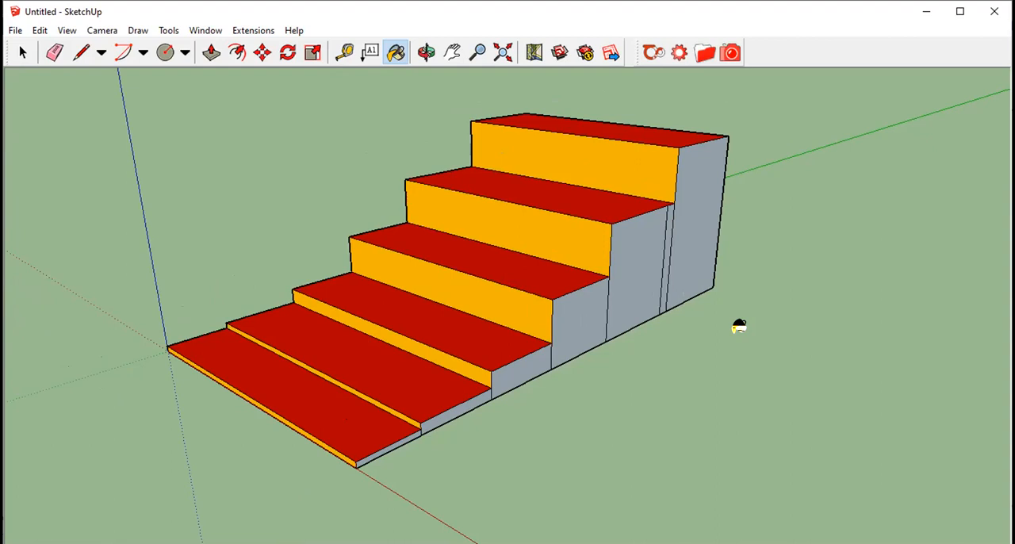
scroll(663, 314, "up", 2)
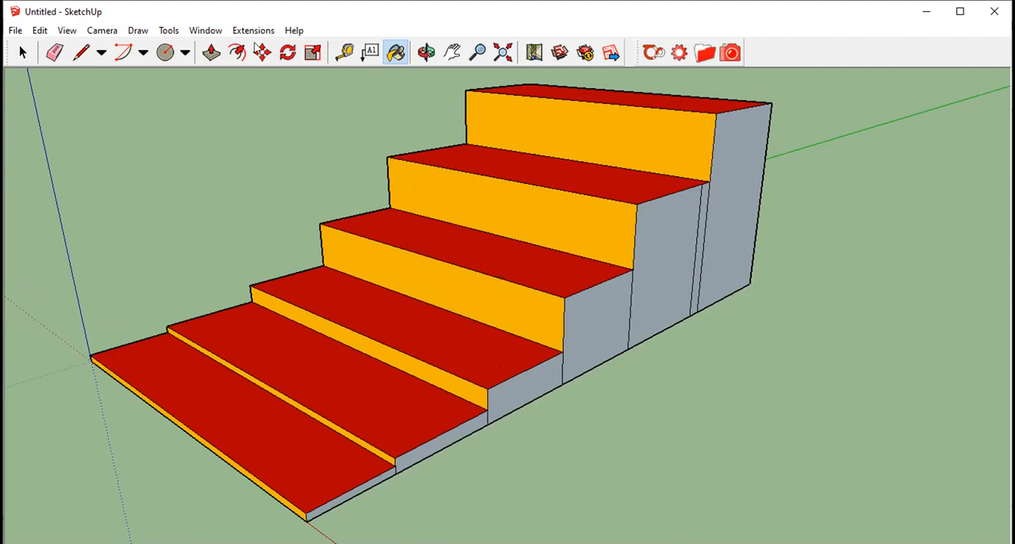
left_click(101, 52)
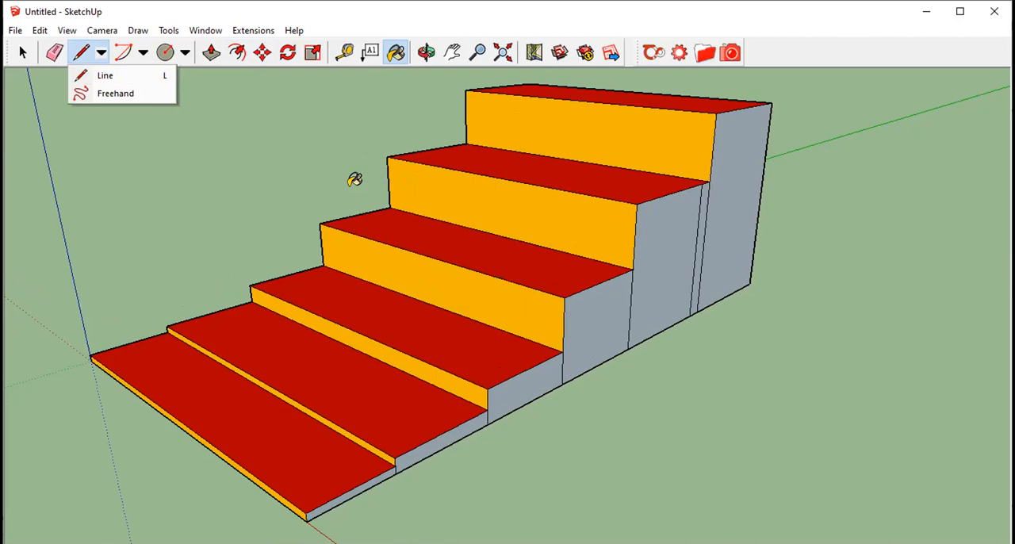
left_click(683, 401)
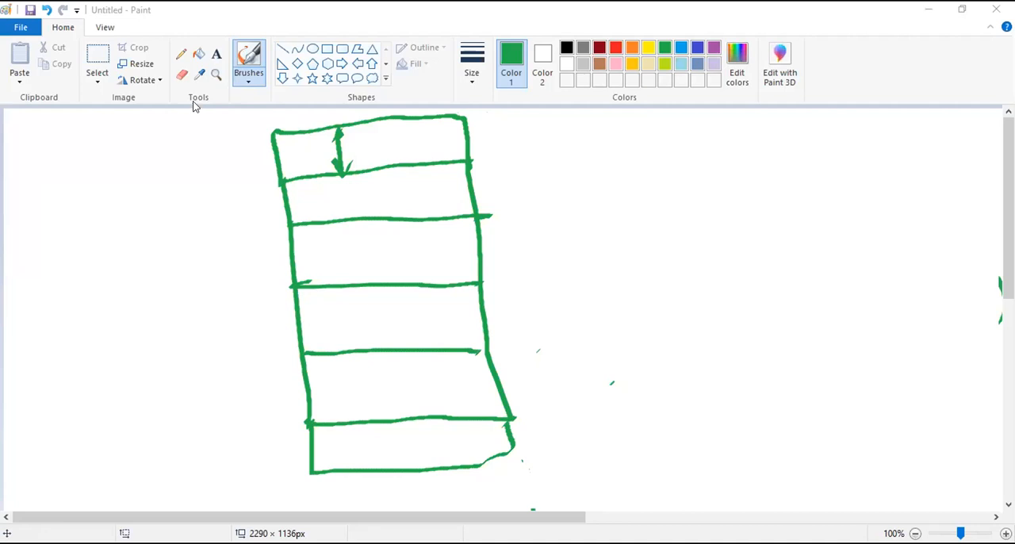
- Switch to Paint and brush double-headed depth arrows in the second, third and fourth strips of the green sketch
mouse_move(370, 171)
left_mouse_down()
mouse_move(367, 210)
mouse_move(386, 208)
mouse_move(378, 181)
left_mouse_up()
mouse_move(353, 225)
left_mouse_down()
mouse_move(360, 282)
mouse_move(371, 270)
mouse_move(363, 223)
left_mouse_up()
left_click_drag(401, 271, 412, 347)
left_click_drag(422, 319, 413, 348)
left_click_drag(394, 299, 402, 280)
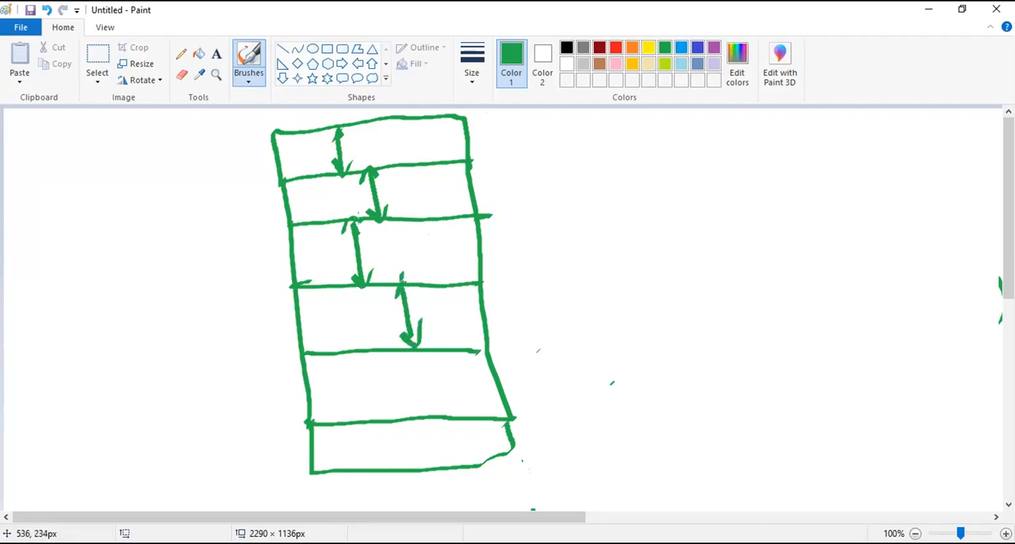
- Handwrite the depth 10" beside the arrow in each of the four upper strips
mouse_move(358, 140)
left_mouse_down()
mouse_move(358, 159)
mouse_move(369, 145)
left_mouse_up()
left_click_drag(377, 123, 380, 133)
left_click_drag(392, 185, 386, 208)
left_click_drag(402, 183, 406, 176)
left_click_drag(379, 246, 376, 265)
left_click_drag(384, 244, 386, 244)
left_click_drag(395, 223, 390, 233)
left_click_drag(371, 306, 370, 326)
left_click_drag(381, 308, 380, 299)
left_click_drag(389, 288, 387, 295)
- Brush depth arrows in the two lowest strips and label each of them 10"
left_click_drag(388, 354, 392, 419)
left_click_drag(384, 406, 399, 405)
left_click_drag(383, 361, 395, 362)
mouse_move(352, 395)
left_mouse_down()
mouse_move(345, 409)
mouse_move(361, 403)
left_mouse_up()
left_click_drag(360, 365, 358, 373)
left_click_drag(371, 366, 365, 377)
left_click_drag(426, 416, 427, 460)
mouse_move(419, 444)
left_mouse_down()
mouse_move(437, 445)
mouse_move(424, 432)
mouse_move(381, 468)
left_mouse_up()
left_click_drag(397, 444, 392, 433)
left_click_drag(398, 423, 399, 433)
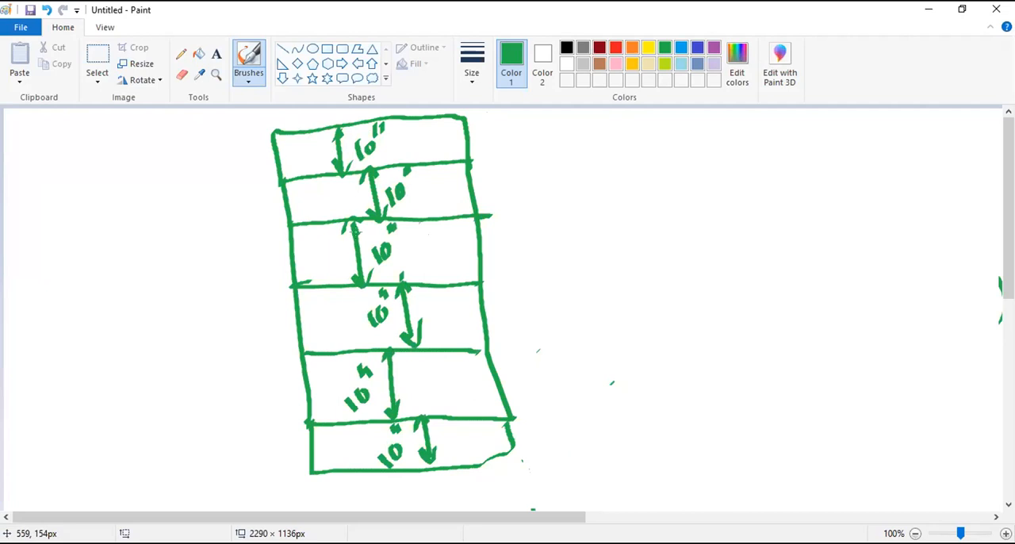
- Mark the sketch's width below its bottom edge with a dimension line labelled 3', and return to SketchUp
left_click_drag(310, 480, 501, 460)
mouse_move(438, 490)
left_mouse_down()
mouse_move(456, 494)
mouse_move(436, 507)
mouse_move(455, 487)
left_mouse_up()
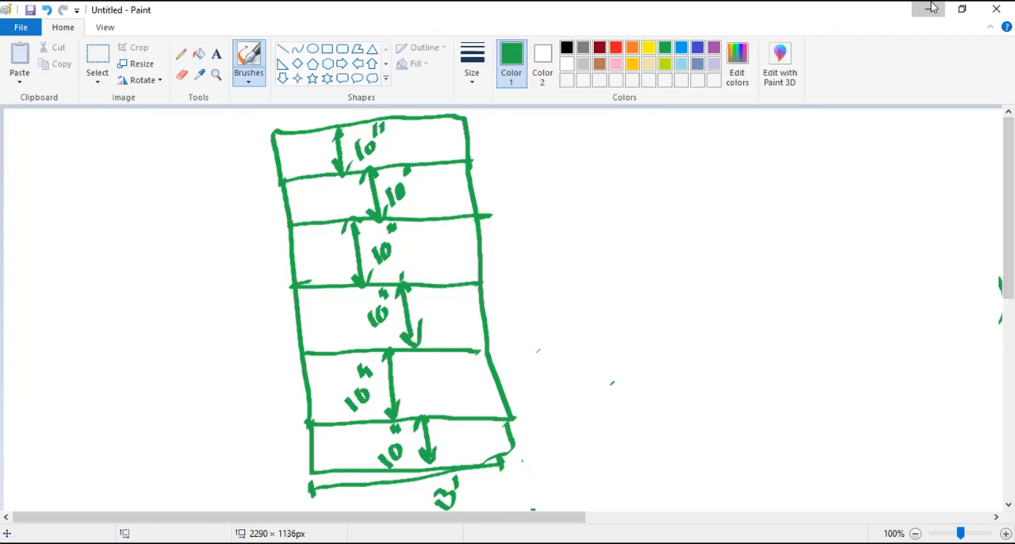
left_click(932, 7)
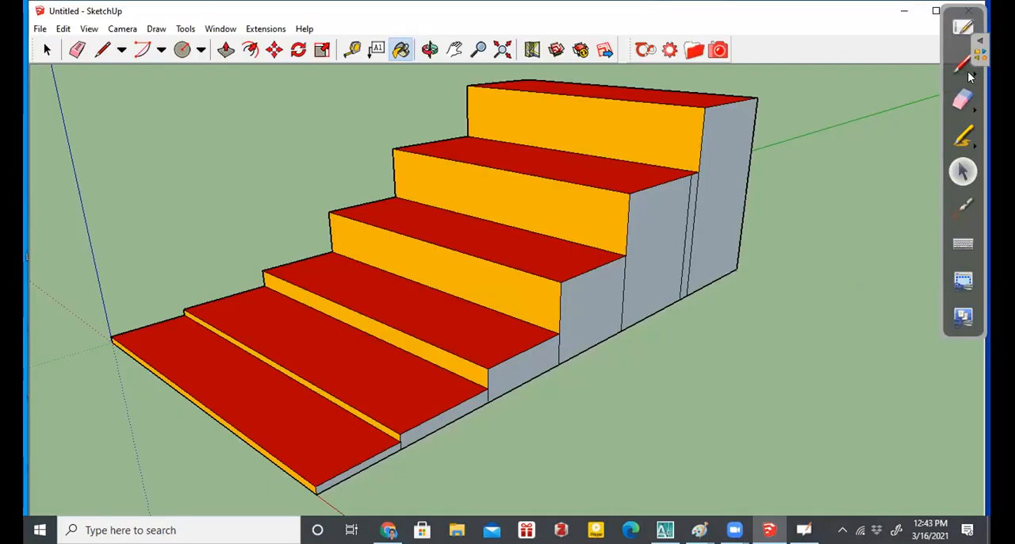
- Annotate the fifth step's riser with a red double-headed arrow labelled 6", and highlight a yellow arrow across the fourth tread
left_click(970, 76)
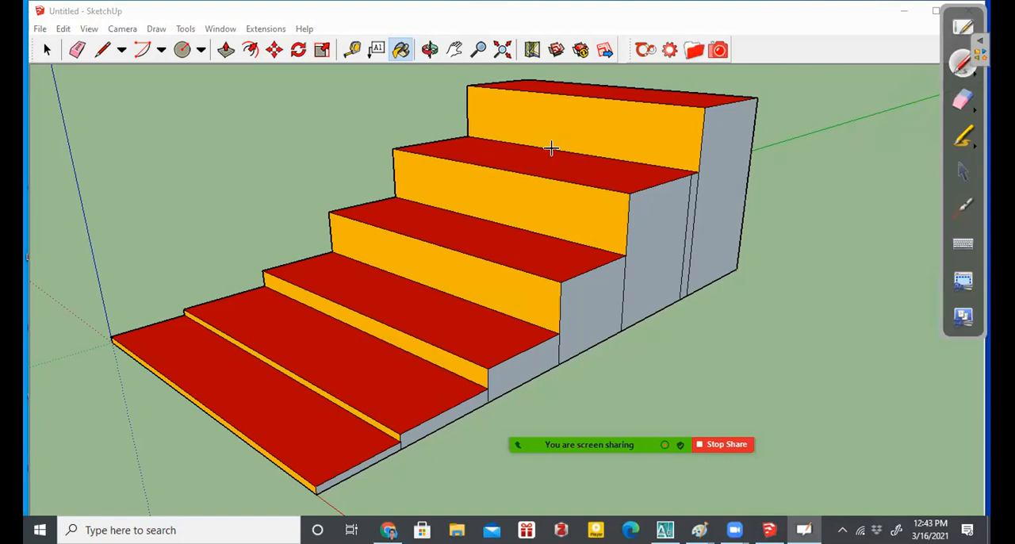
left_click_drag(512, 178, 515, 224)
mouse_move(513, 176)
left_mouse_down()
mouse_move(516, 227)
mouse_move(521, 210)
mouse_move(475, 200)
mouse_move(470, 182)
mouse_move(476, 192)
left_mouse_up()
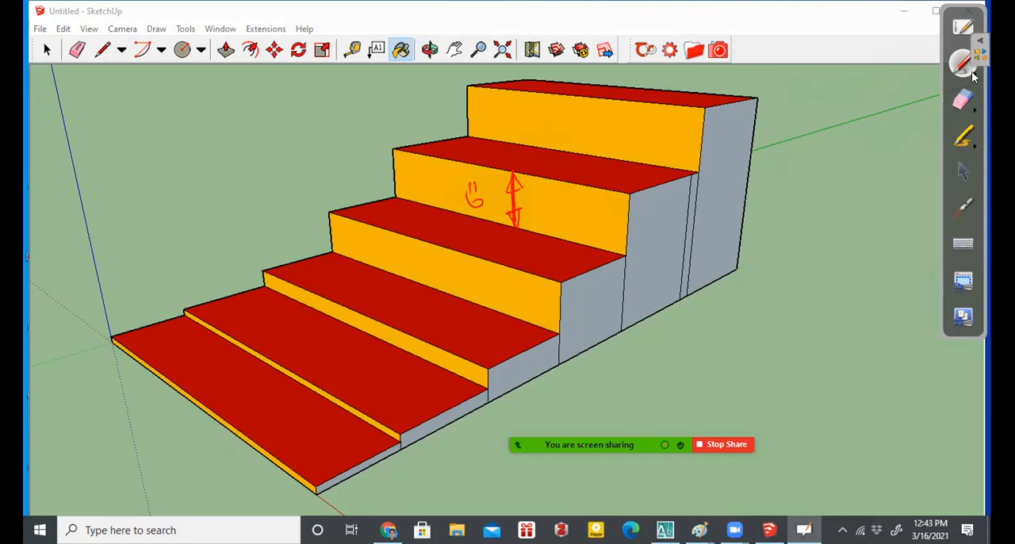
left_click(964, 138)
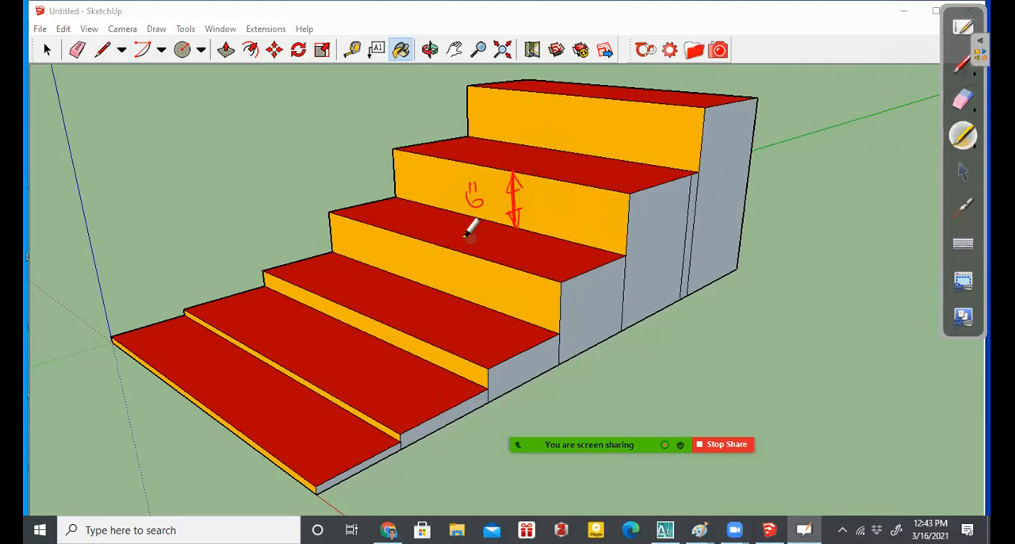
mouse_move(449, 248)
left_mouse_down()
mouse_move(473, 221)
mouse_move(444, 239)
mouse_move(457, 251)
left_mouse_up()
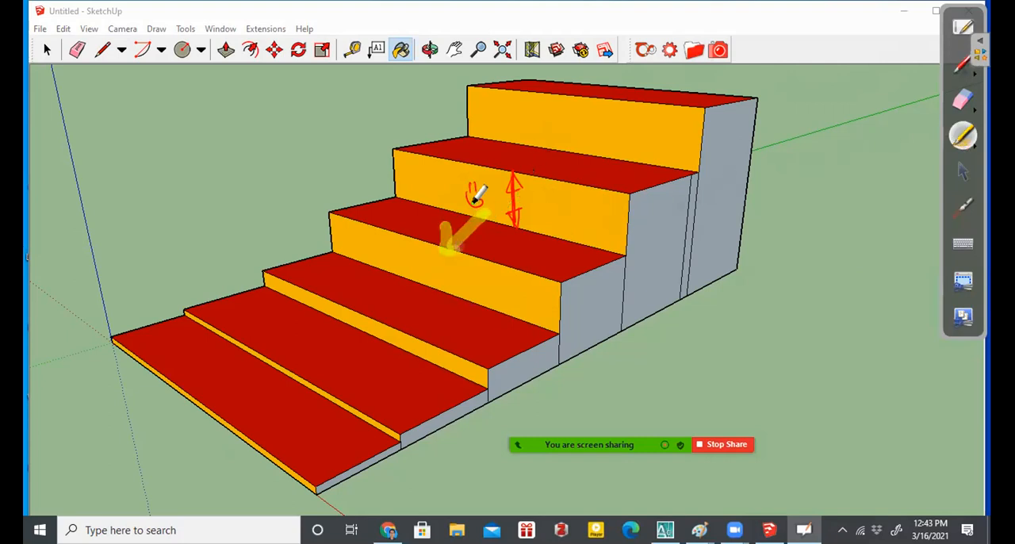
- Set the annotation pen to yellow and mark the third tread's depth with a double-headed arrow labelled 10"
left_click(963, 67)
left_click(980, 46)
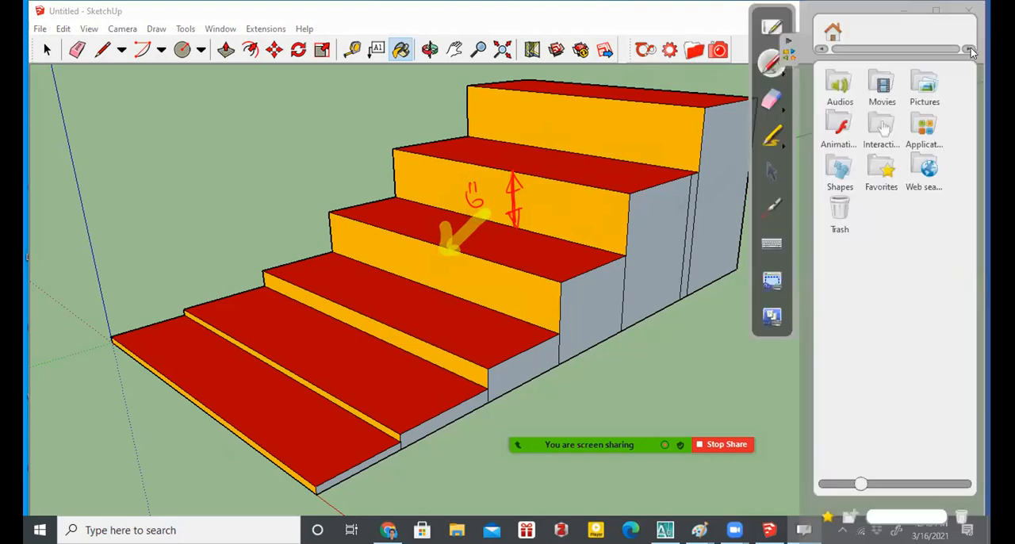
left_click(781, 74)
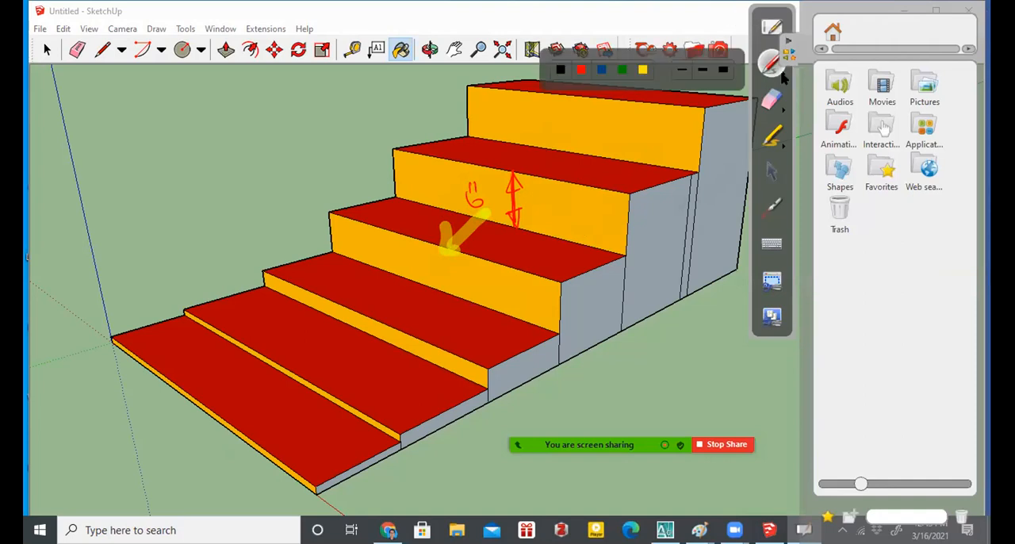
left_click(640, 63)
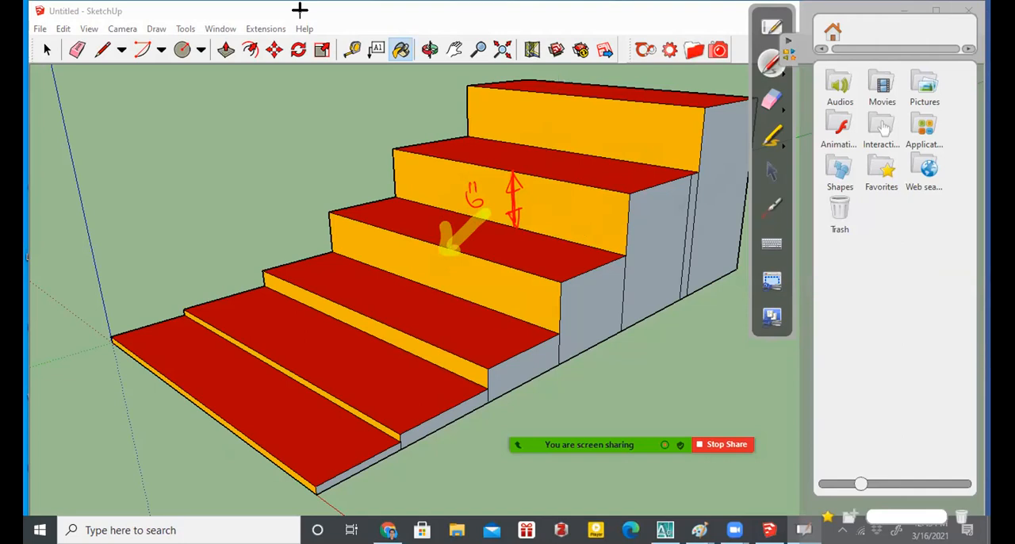
mouse_move(374, 317)
left_mouse_down()
mouse_move(406, 287)
mouse_move(397, 284)
mouse_move(375, 318)
left_mouse_up()
left_click_drag(354, 286, 359, 296)
left_click_drag(366, 281, 364, 276)
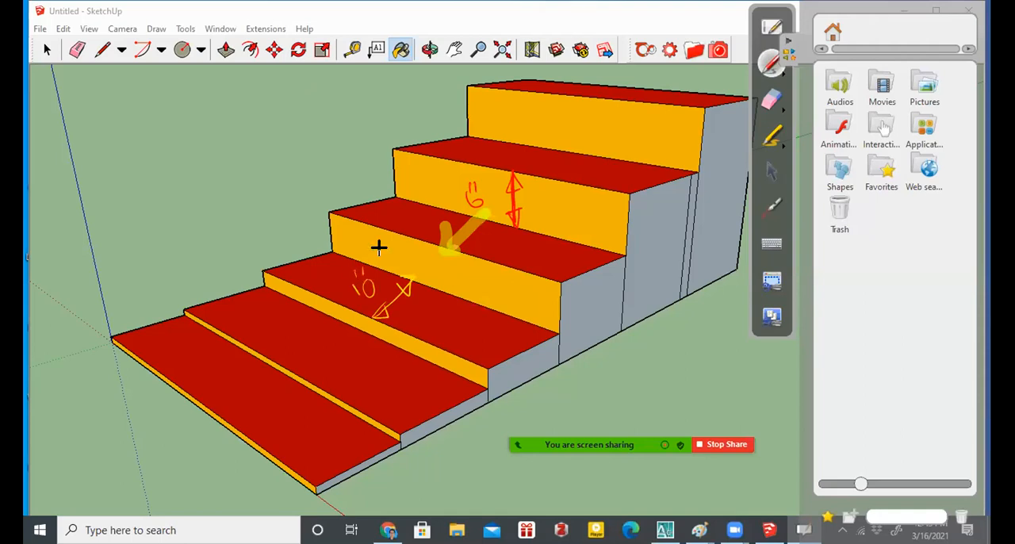
- Mark the second tread's width with a yellow double-headed arrow labelled 3', and sketch a curved arrow pointing at the stairs
mouse_move(229, 296)
left_mouse_down()
mouse_move(435, 425)
mouse_move(411, 394)
left_mouse_up()
mouse_move(237, 318)
left_mouse_down()
mouse_move(244, 305)
mouse_move(301, 315)
left_mouse_up()
left_click_drag(301, 319, 304, 339)
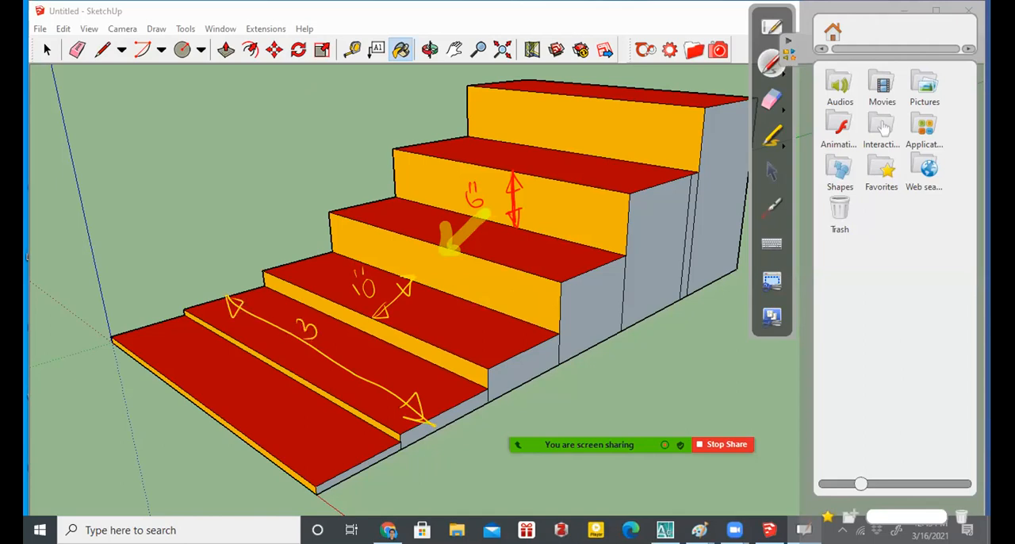
mouse_move(175, 161)
left_mouse_down()
mouse_move(291, 177)
mouse_move(269, 184)
mouse_move(290, 161)
left_mouse_up()
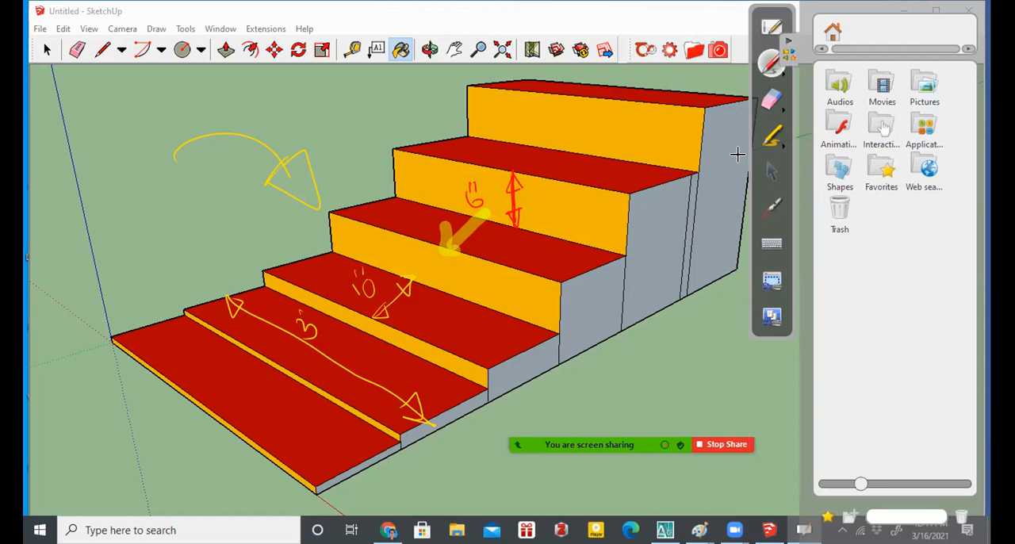
- Set the annotation pen to red and draw a double-headed height arrow on the highest step's side face
left_click(785, 76)
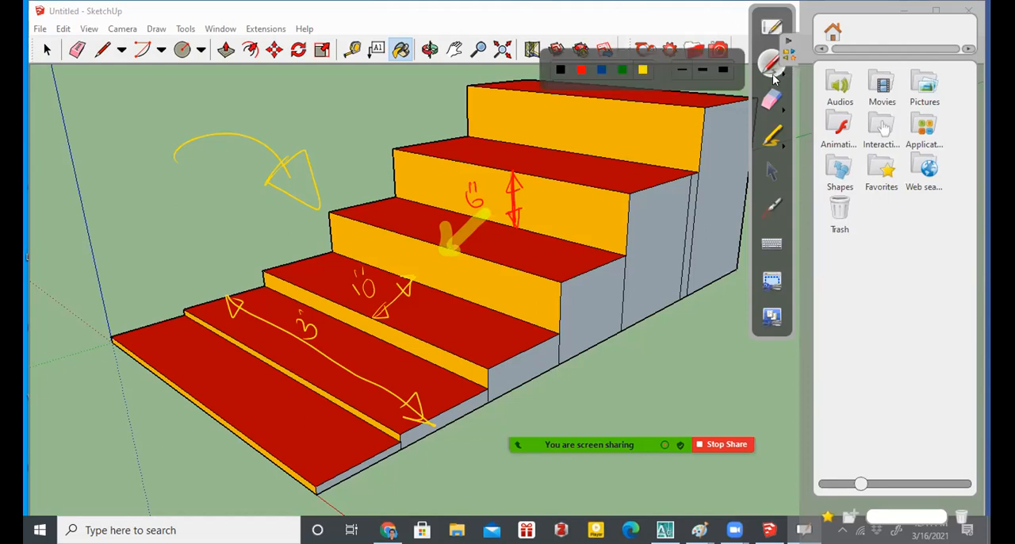
left_click(581, 70)
mouse_move(729, 107)
left_mouse_down()
mouse_move(731, 271)
mouse_move(722, 105)
mouse_move(716, 277)
left_mouse_up()
mouse_move(704, 236)
left_mouse_down()
mouse_move(721, 279)
mouse_move(704, 238)
left_mouse_up()
mouse_move(723, 105)
left_mouse_down()
mouse_move(718, 118)
mouse_move(733, 108)
left_mouse_up()
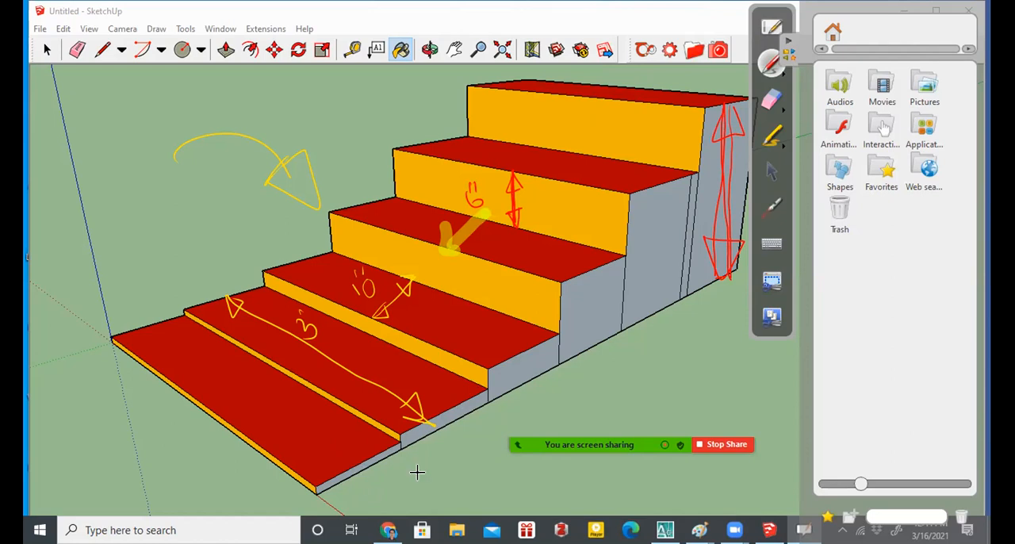
- Mark the second and third steps' side faces with short red vertical lines, and leave the annotation tool for Paint
left_click_drag(520, 354, 519, 384)
left_click(258, 124)
left_click(791, 43)
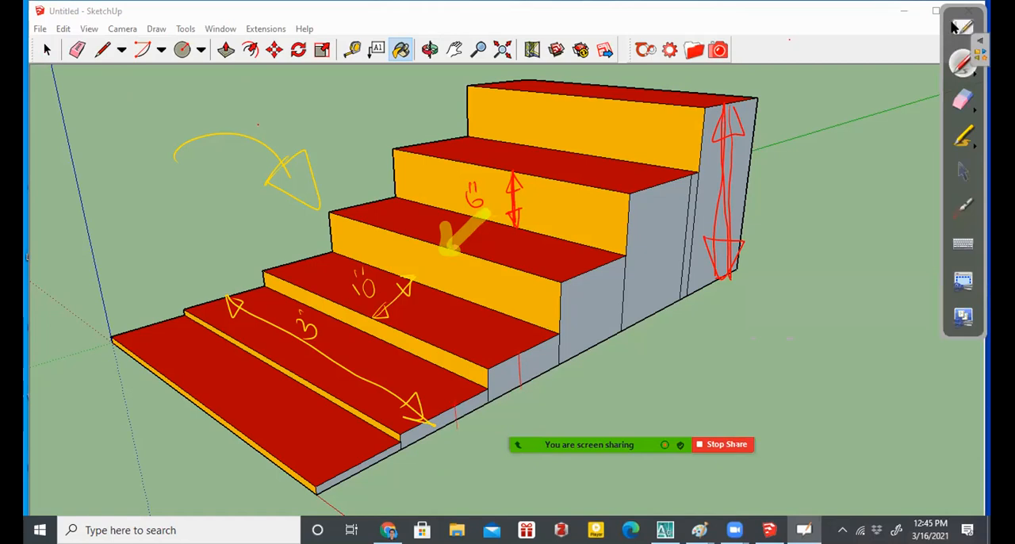
left_click(956, 26)
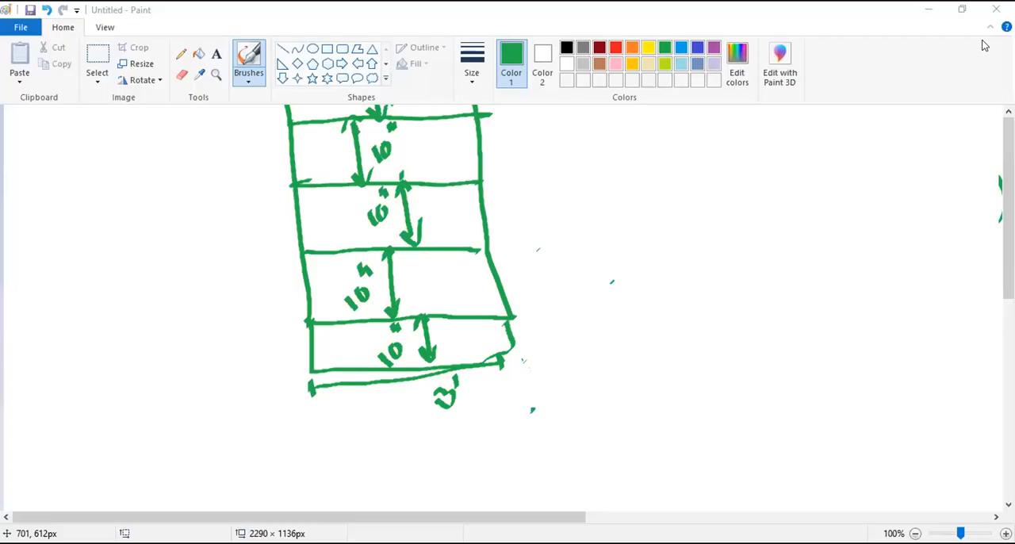
left_click(101, 83)
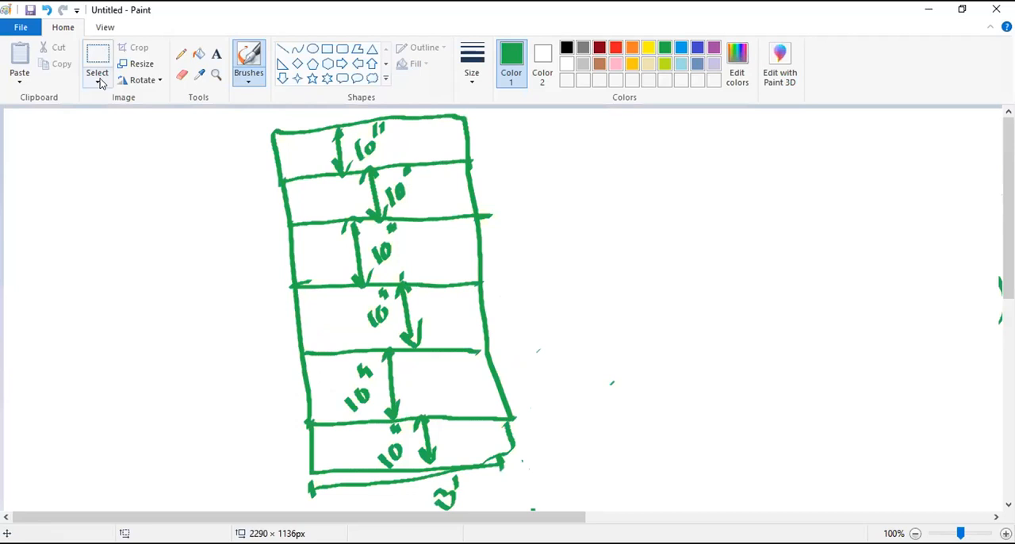
left_click(125, 116)
left_click_drag(194, 125, 363, 216)
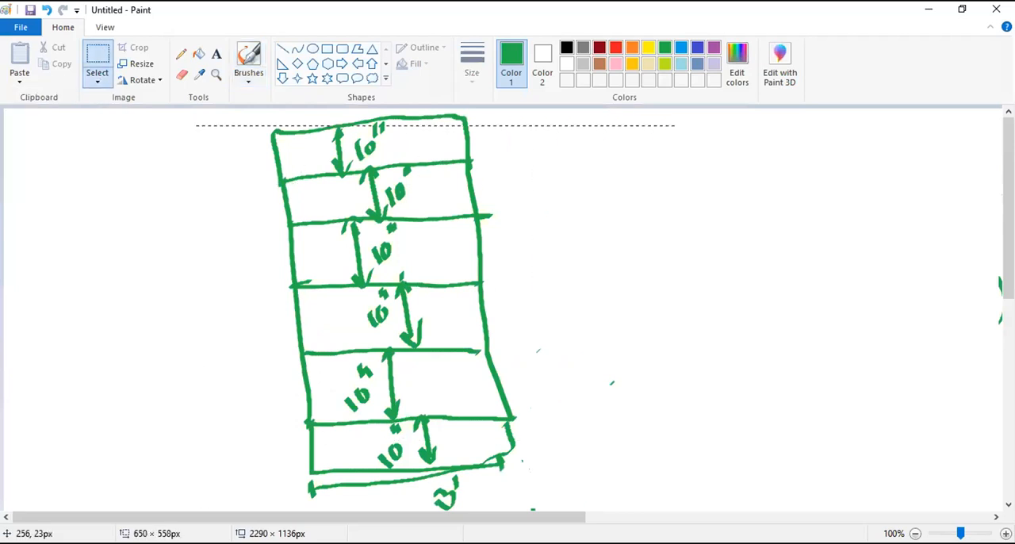
left_click(626, 491)
- Brush a slanted slab in perspective beside the strip sketch, with a parallelogram front face and three long receding edges
left_click(251, 81)
left_click(190, 105)
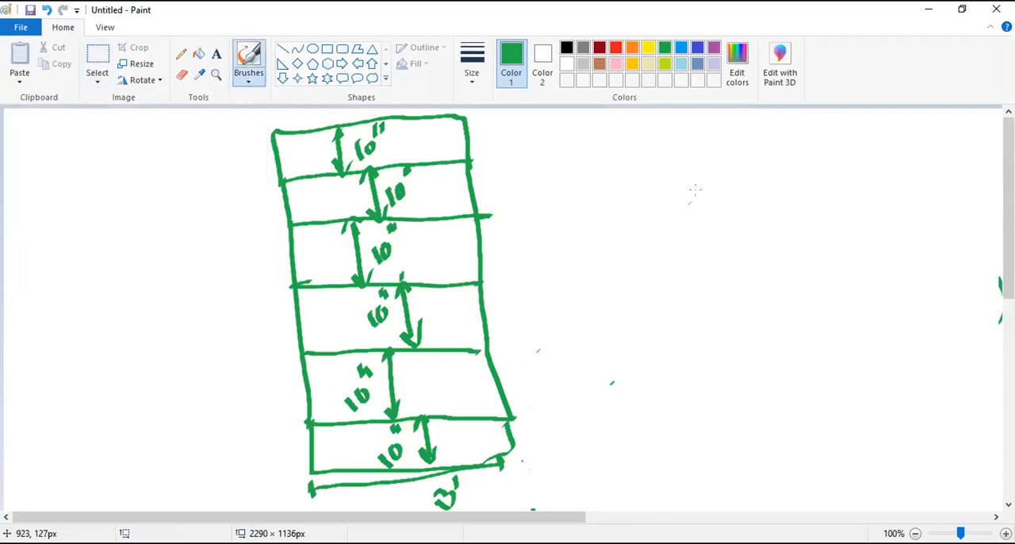
left_click(705, 206)
left_click_drag(649, 378, 819, 110)
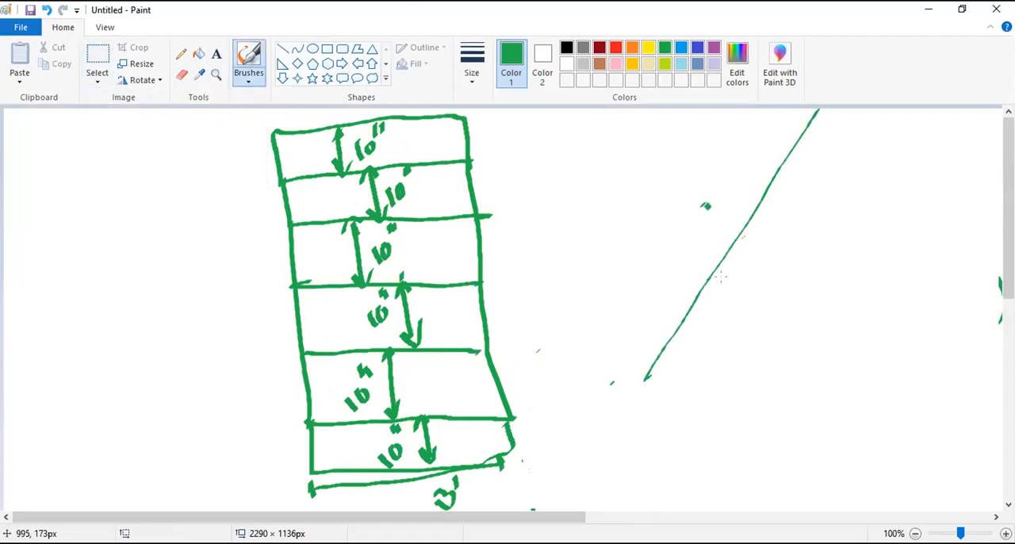
mouse_move(646, 379)
left_mouse_down()
mouse_move(557, 333)
mouse_move(645, 419)
left_mouse_up()
mouse_move(557, 333)
left_mouse_down()
mouse_move(531, 341)
mouse_move(645, 419)
mouse_move(825, 150)
left_mouse_up()
left_click_drag(528, 304, 708, 111)
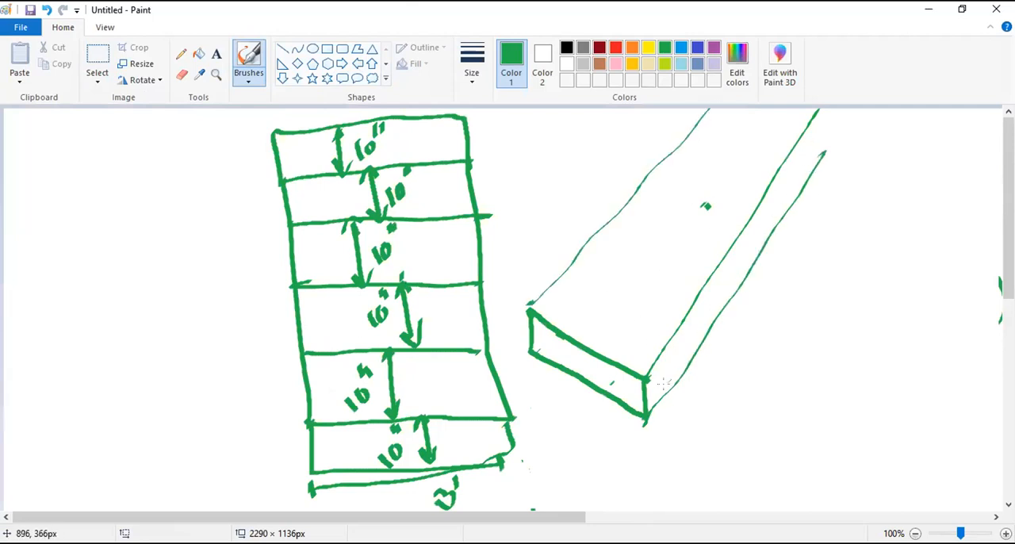
- Add a taller parallelogram face above the slab's front face, and sketch a three-step stair profile with a sloping underside beside the slab
left_click_drag(644, 376, 641, 323)
mouse_move(528, 305)
left_mouse_down()
mouse_move(590, 283)
mouse_move(641, 333)
left_mouse_up()
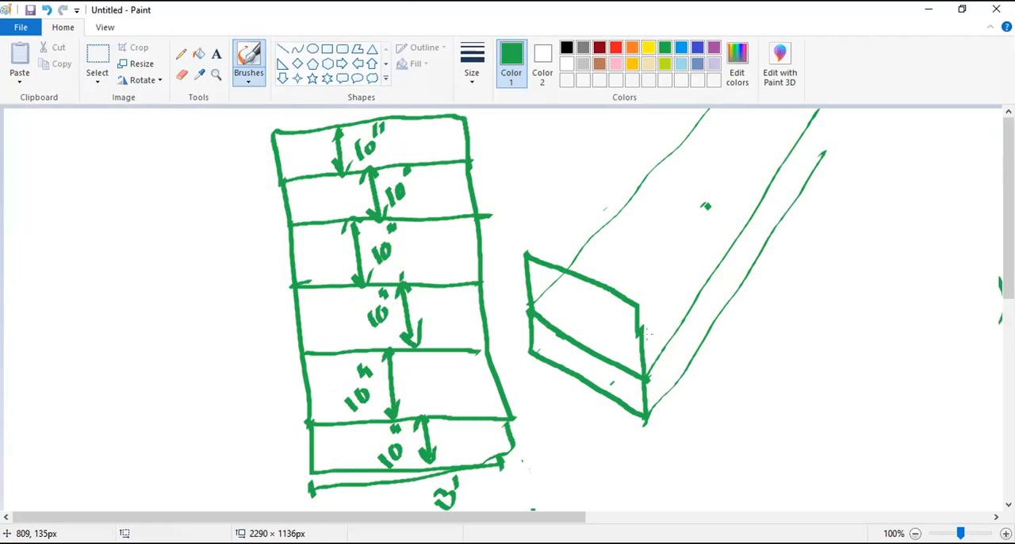
left_click_drag(763, 435, 938, 256)
mouse_move(760, 438)
left_mouse_down()
mouse_move(755, 385)
mouse_move(819, 373)
mouse_move(811, 336)
mouse_move(883, 303)
mouse_move(880, 265)
mouse_move(936, 258)
left_mouse_up()
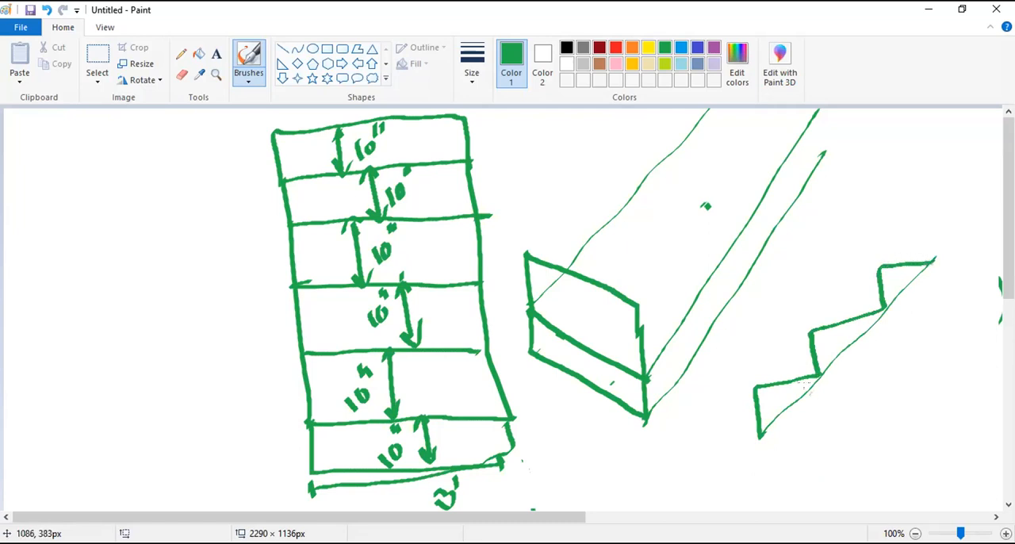
- Hatch the stair profile's sloping underside with brush strokes and draw receding edges from its step corners
mouse_move(766, 438)
left_mouse_down()
mouse_move(898, 275)
mouse_move(761, 446)
mouse_move(920, 269)
mouse_move(783, 438)
mouse_move(757, 449)
mouse_move(757, 387)
mouse_move(815, 374)
mouse_move(879, 309)
mouse_move(876, 267)
left_mouse_up()
left_click_drag(757, 385, 813, 271)
left_click_drag(816, 330, 858, 230)
left_click_drag(879, 262, 918, 179)
left_click_drag(932, 260, 968, 162)
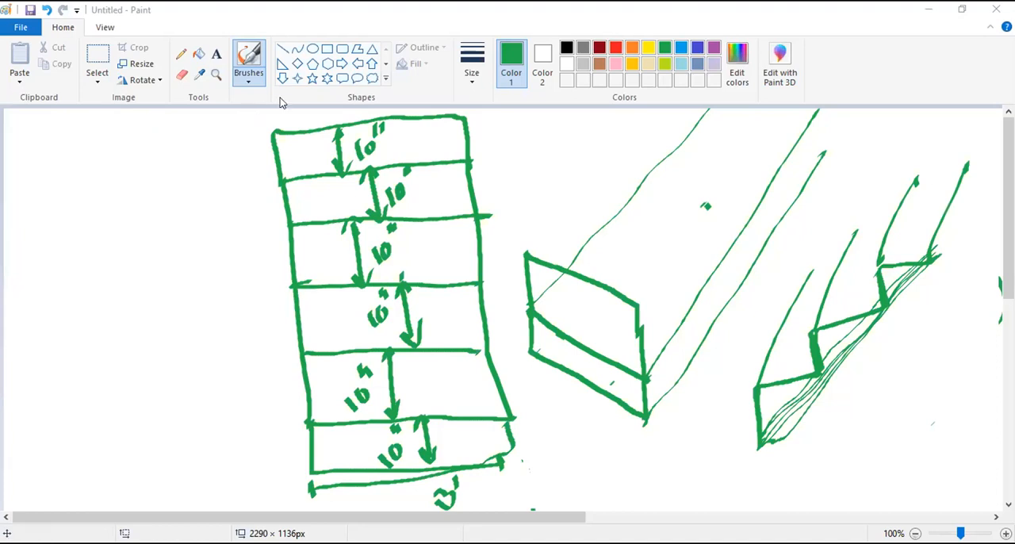
left_click(717, 460)
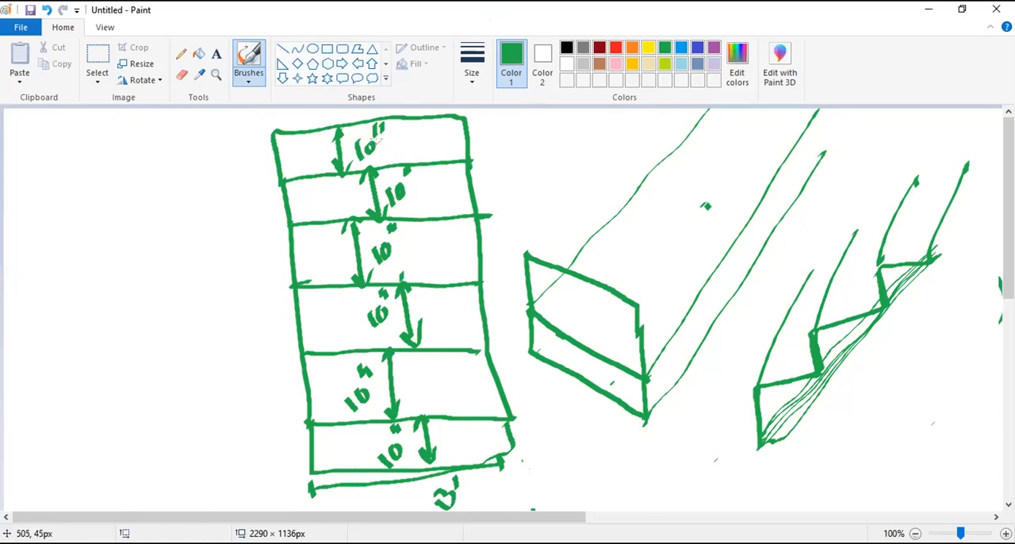
- Draw a double-headed arrow along the full height of the strip sketch and label it 60"
mouse_move(221, 135)
left_mouse_down()
mouse_move(235, 189)
mouse_move(254, 475)
mouse_move(264, 438)
mouse_move(232, 458)
left_mouse_up()
left_click_drag(216, 164, 224, 155)
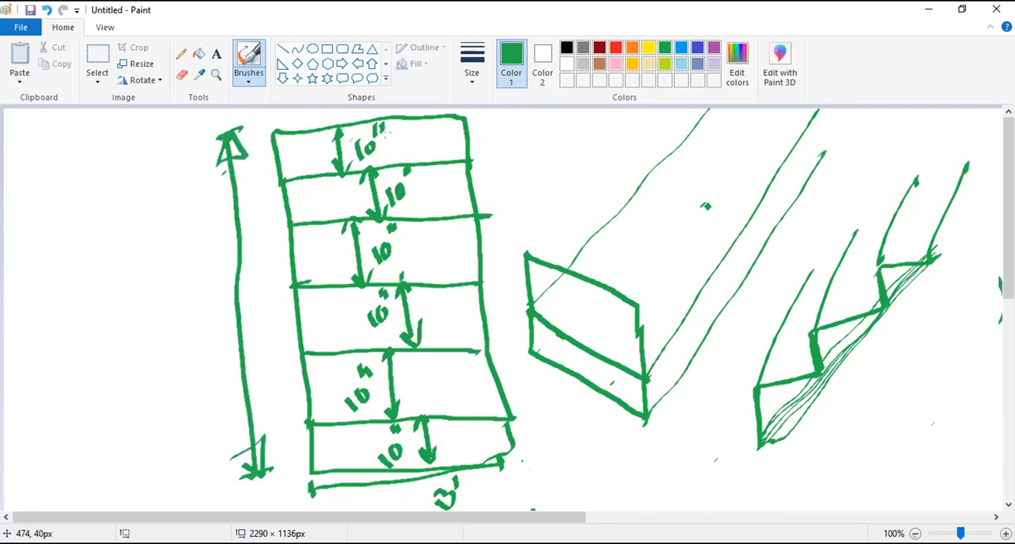
mouse_move(208, 276)
left_mouse_down()
mouse_move(200, 303)
mouse_move(225, 270)
left_mouse_up()
mouse_move(203, 224)
left_mouse_down()
mouse_move(201, 250)
mouse_move(210, 249)
left_mouse_up()
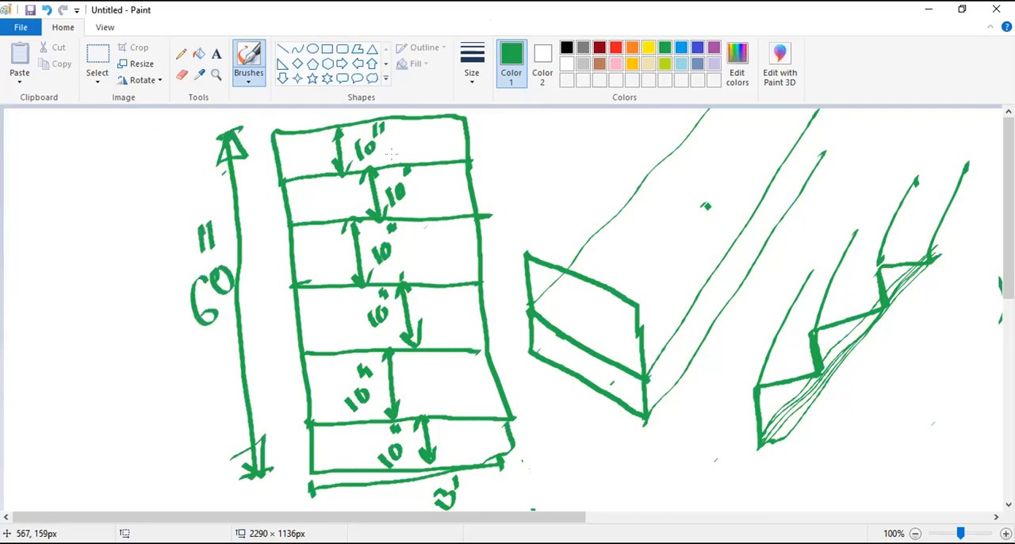
- Circle the strip sketch's 3' width label and write its equivalent 36" beside it with a leader line
mouse_move(459, 457)
left_mouse_down()
mouse_move(429, 495)
mouse_move(489, 498)
left_mouse_up()
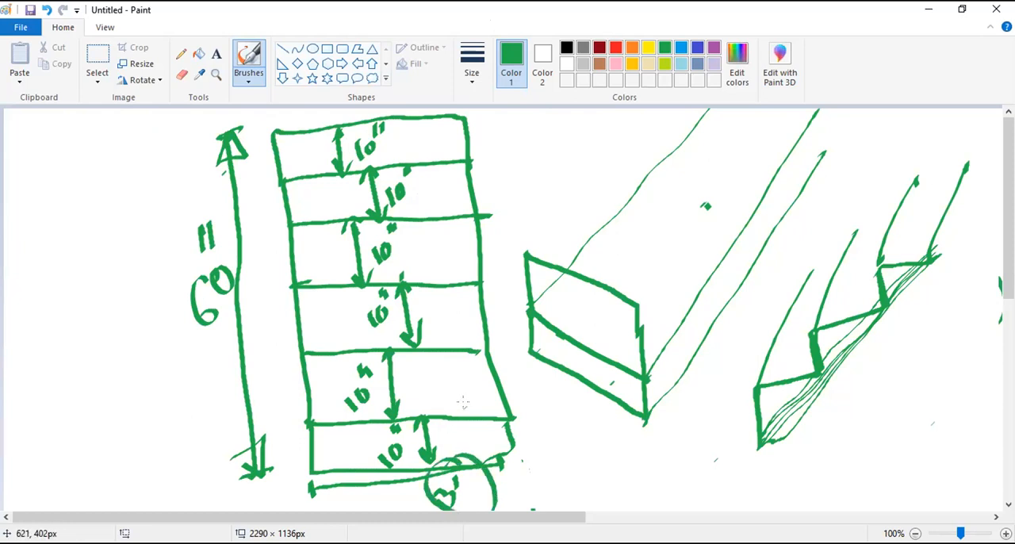
mouse_move(460, 501)
left_mouse_down()
mouse_move(549, 476)
mouse_move(540, 492)
left_mouse_up()
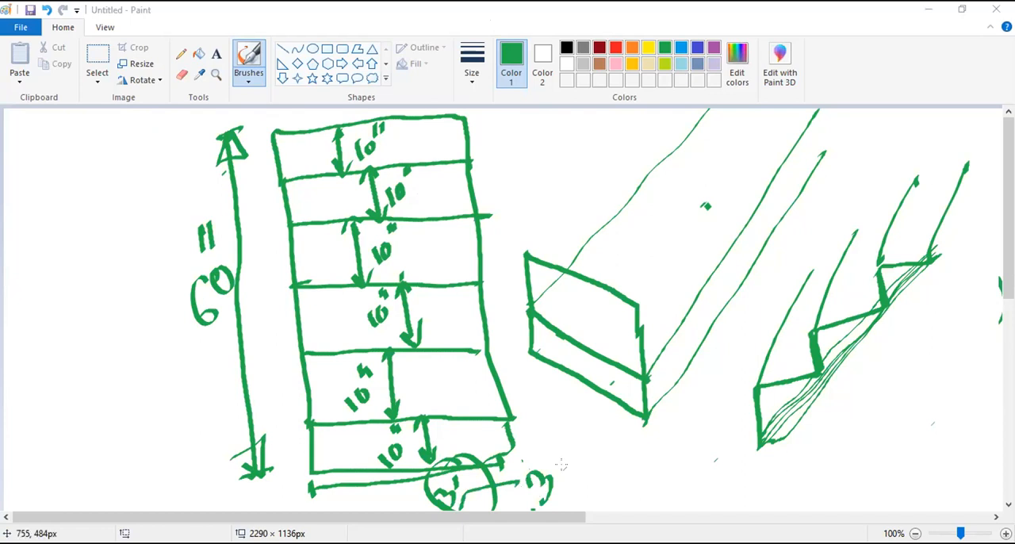
mouse_move(590, 459)
left_mouse_down()
mouse_move(576, 481)
mouse_move(585, 487)
left_mouse_up()
left_click_drag(562, 426, 562, 443)
left_click_drag(562, 435, 577, 441)
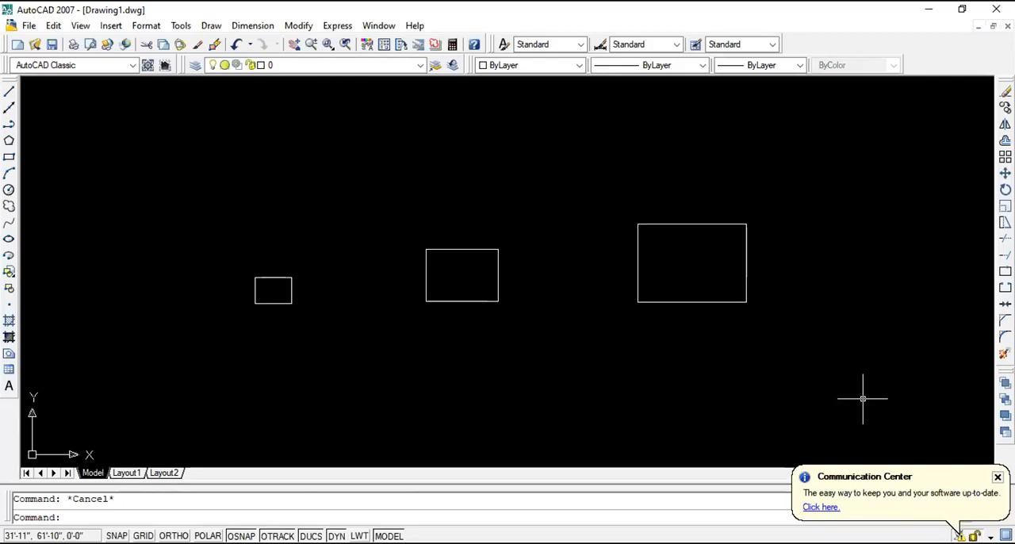
- Switch to AutoCAD and erase all objects left in the drawing
left_click(861, 399)
left_click(206, 131)
key("Delete")
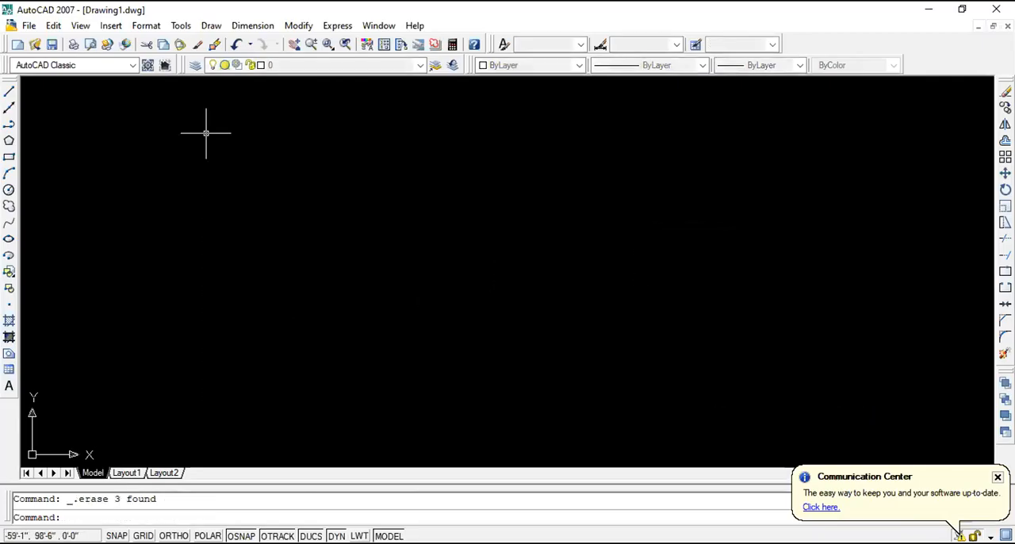
- With Ortho on, draw a 36-inch horizontal line and a connected 5' vertical line down from its right end
left_click(8, 91)
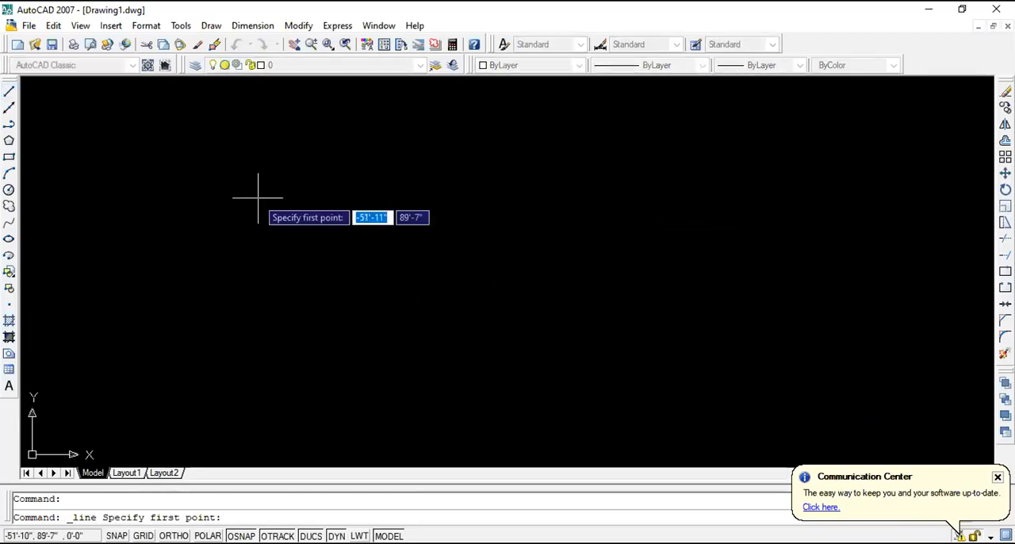
left_click(308, 212)
key("F8")
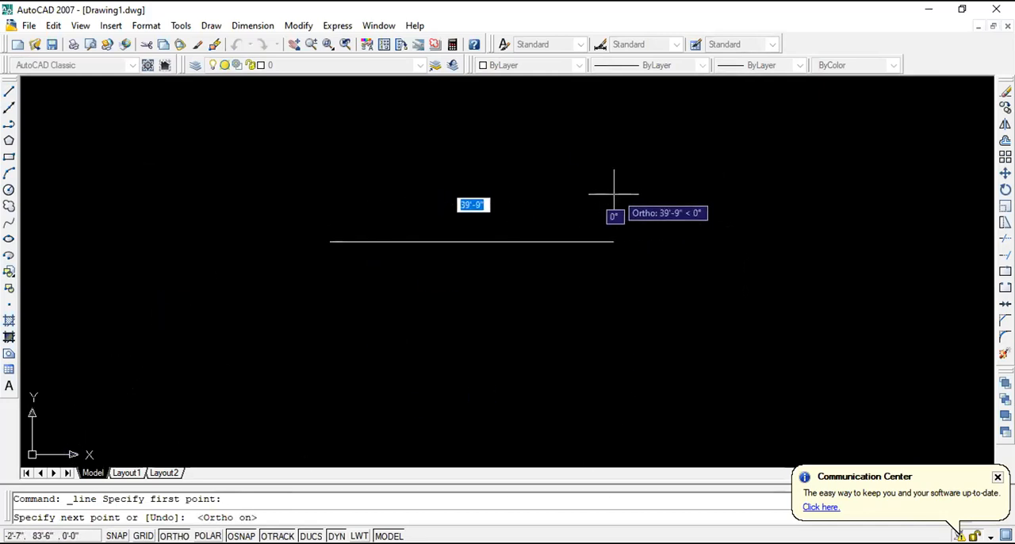
type("36")
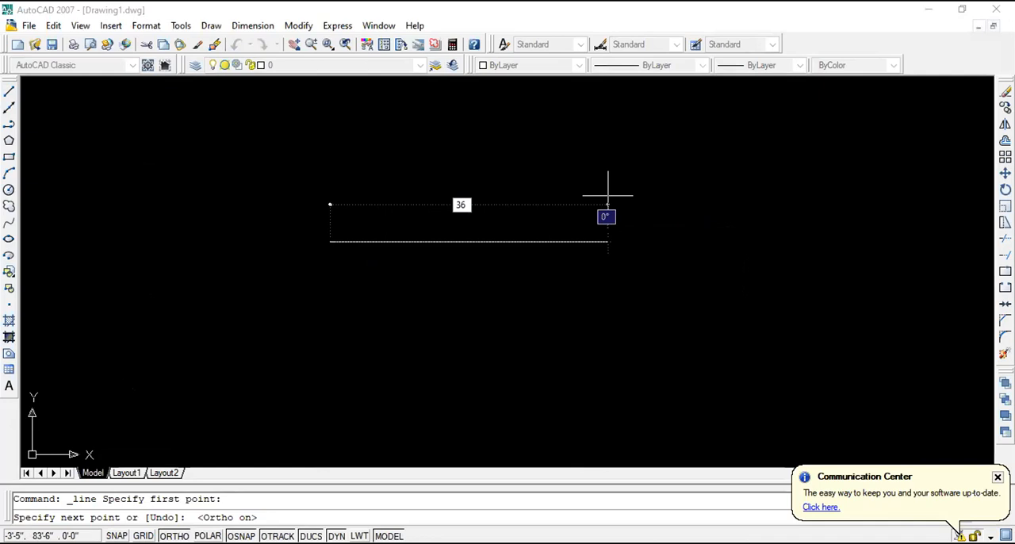
key("Return")
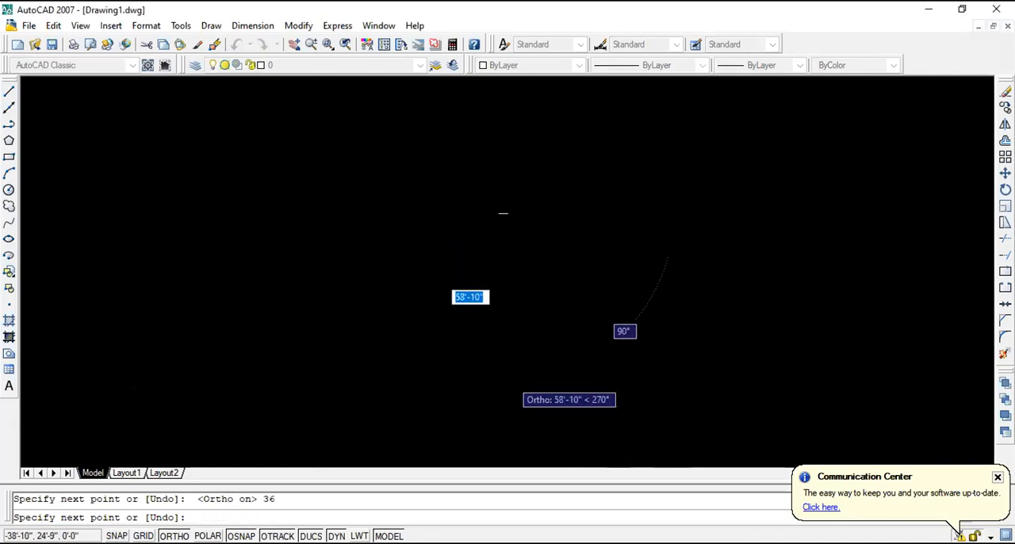
scroll(503, 380, "down", 4)
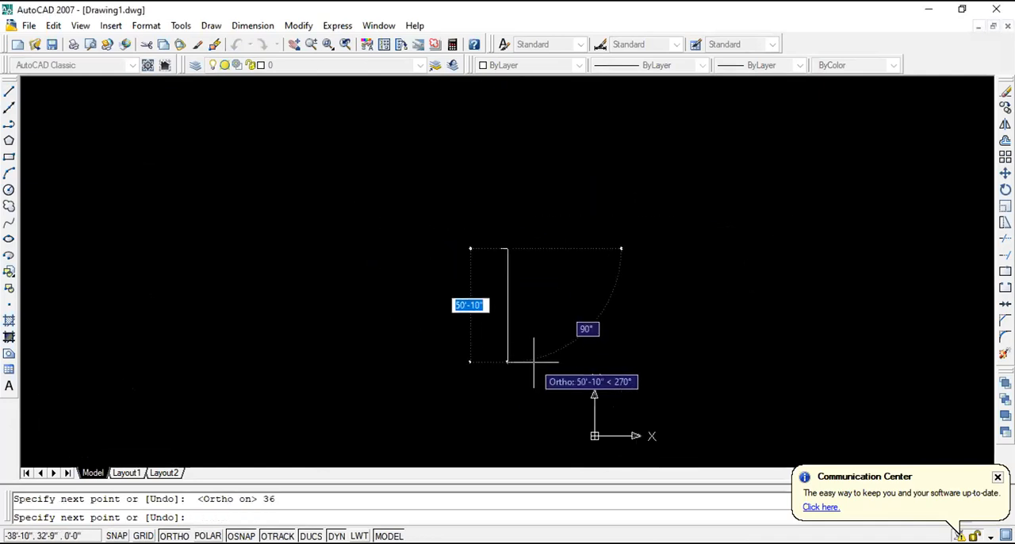
type("5'")
key("Return")
key("Escape")
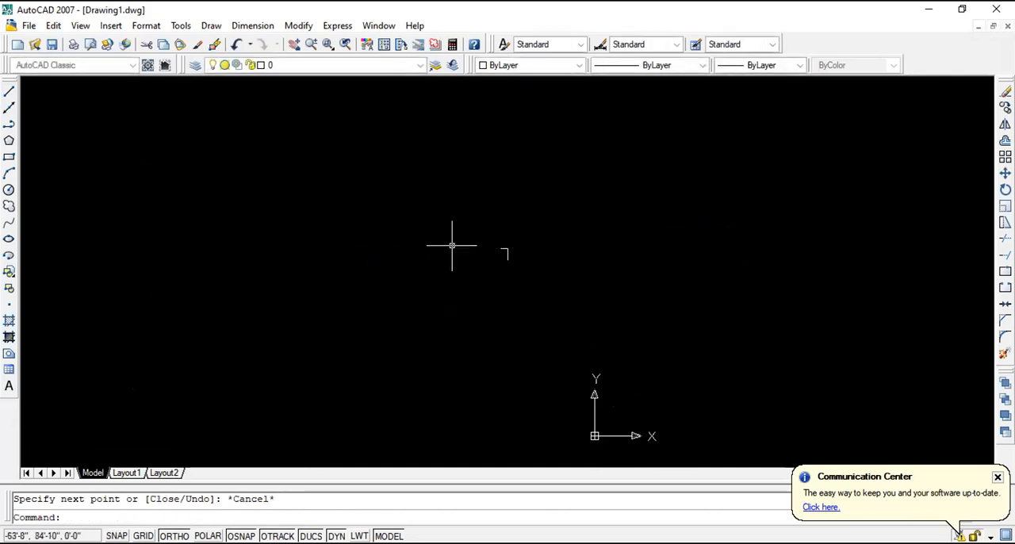
- Copy the vertical line from the horizontal line's right end to its left end
scroll(497, 244, "up", 5)
scroll(588, 308, "up", 4)
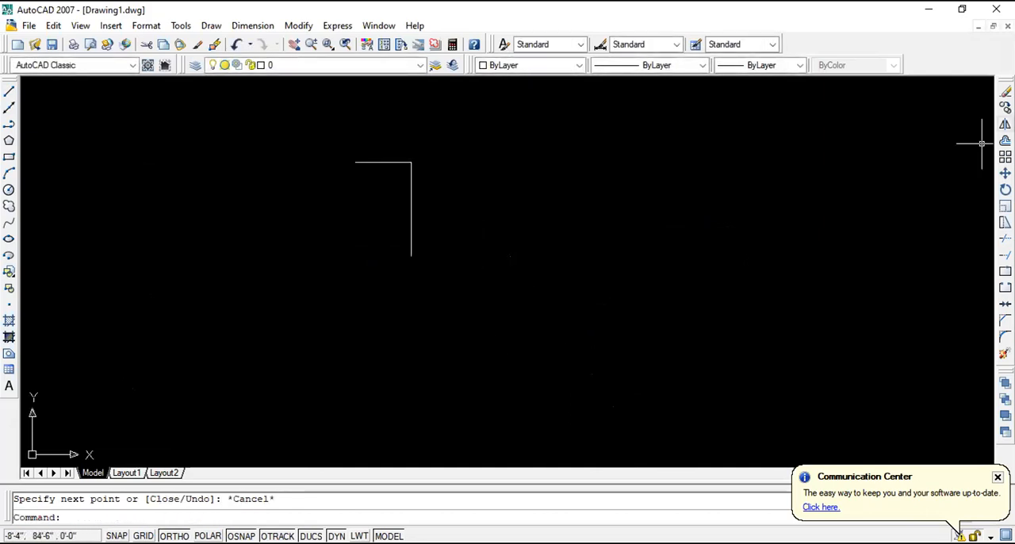
left_click(1005, 107)
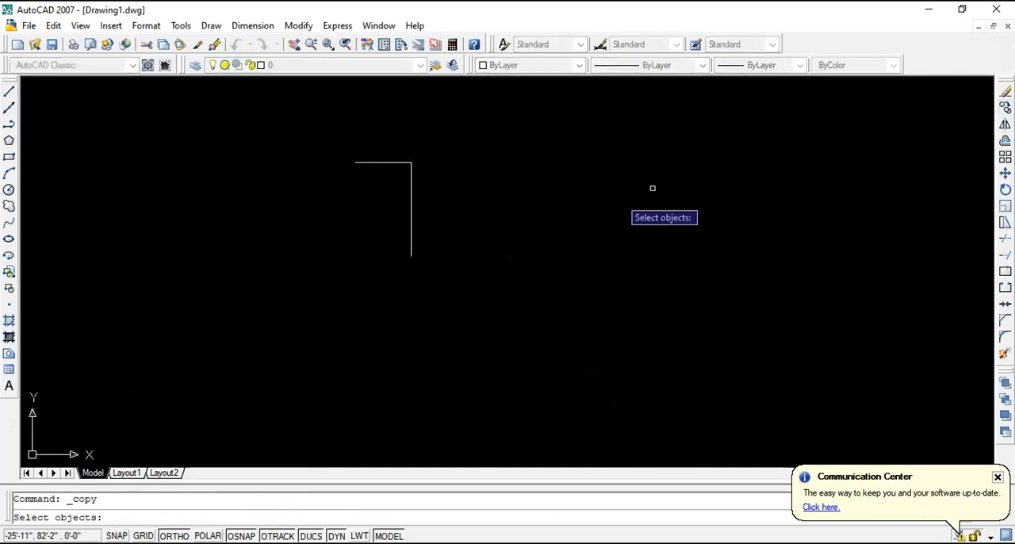
left_click(411, 209)
key("Return")
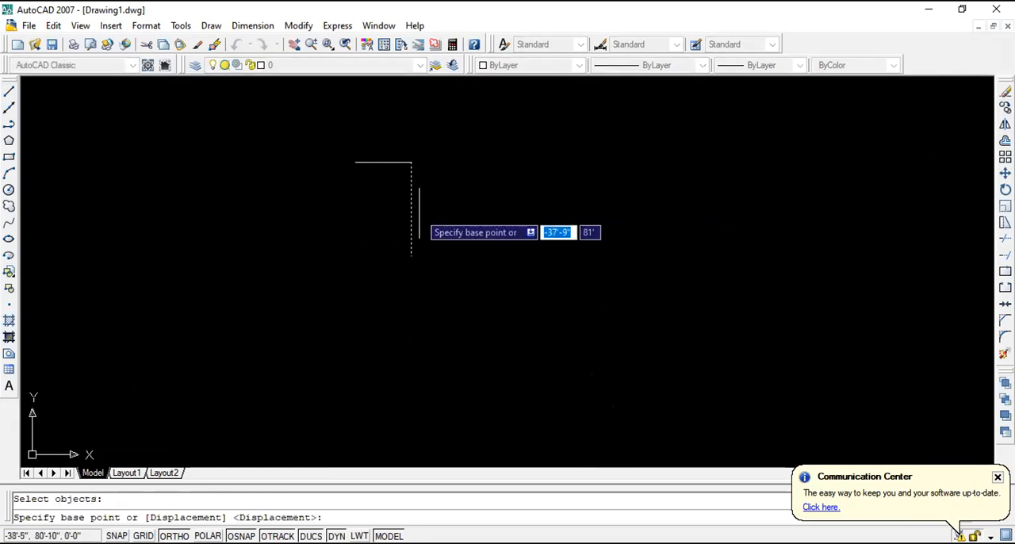
left_click(410, 162)
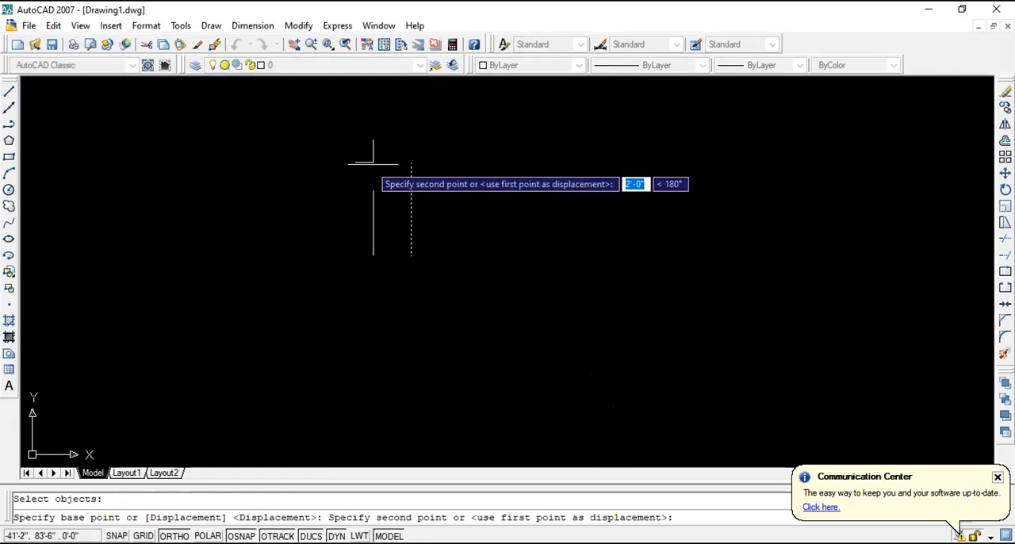
left_click(355, 162)
key("Escape")
- Copy the horizontal line down to the lower ends of the vertical lines to close the rectangle
left_click(388, 161)
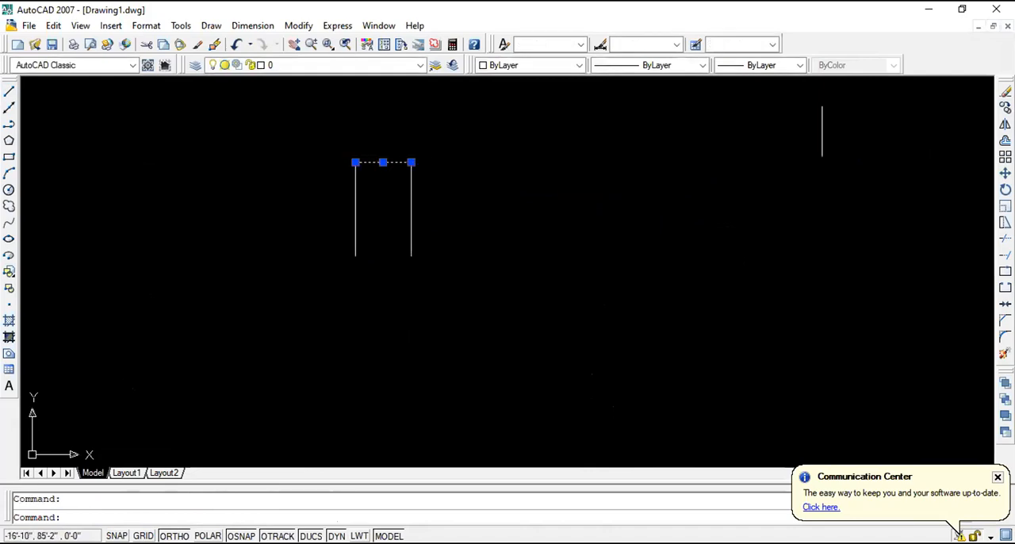
left_click(1005, 107)
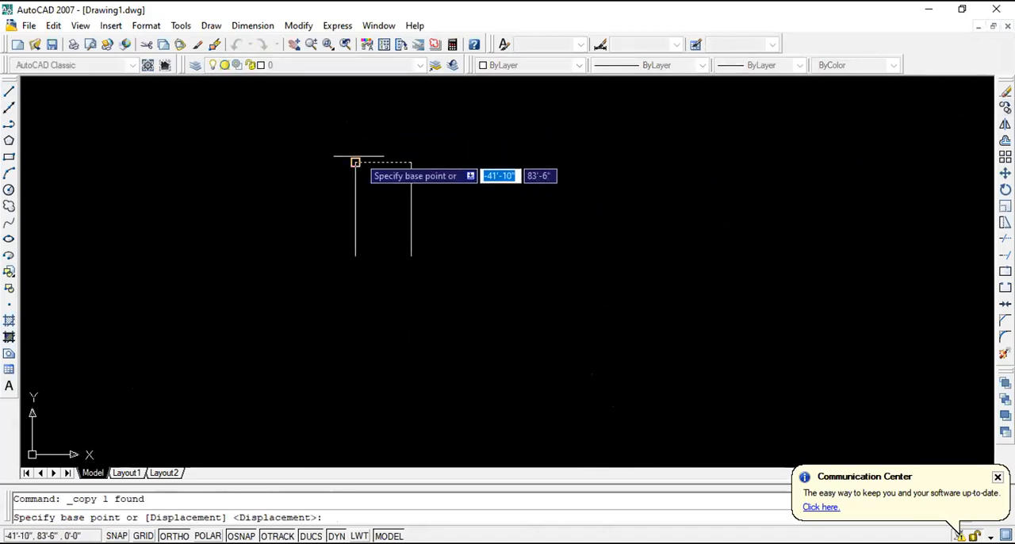
left_click(356, 162)
left_click(355, 254)
scroll(356, 123, "up", 3)
key("Escape")
- Highlight the rectangle's top edge and its bottom edge in turn, clearing each selection
scroll(272, 217, "up", 2)
scroll(272, 217, "down", 2)
scroll(351, 312, "up", 2)
left_click(399, 160)
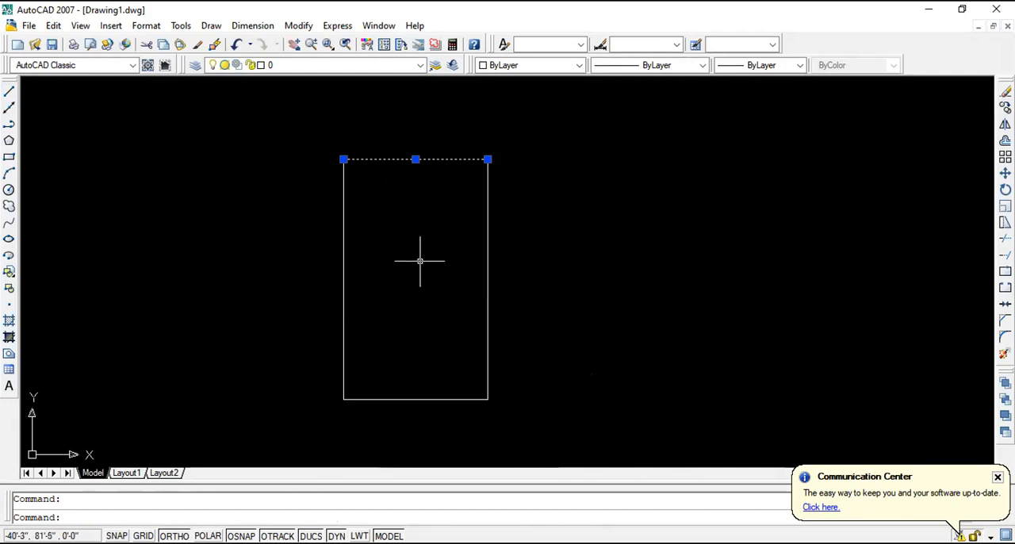
key("Escape")
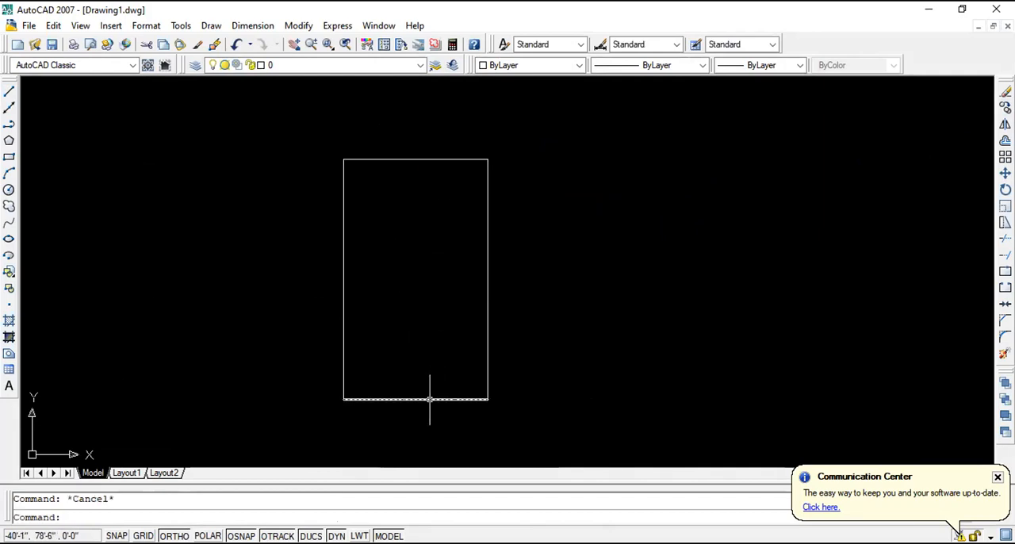
left_click(426, 399)
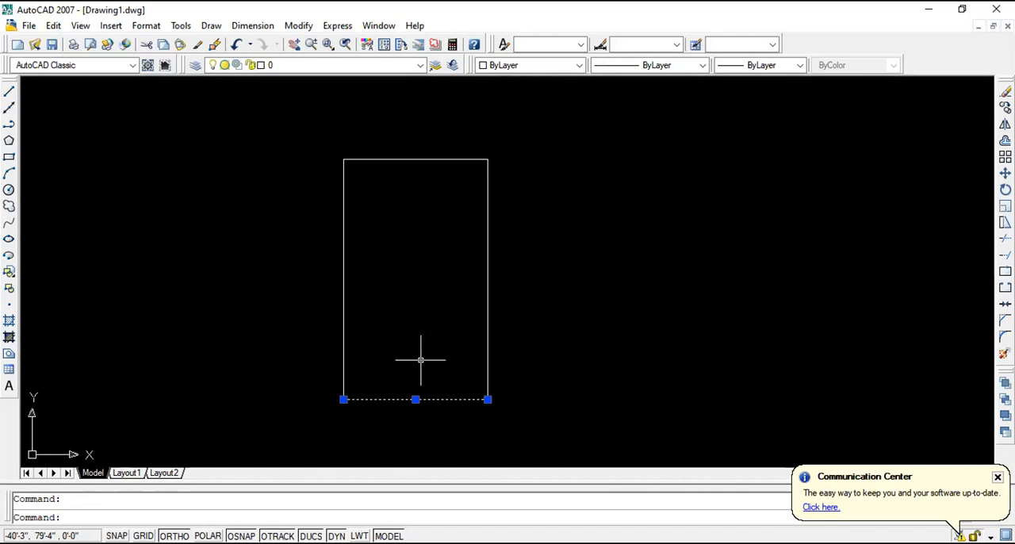
key("Escape")
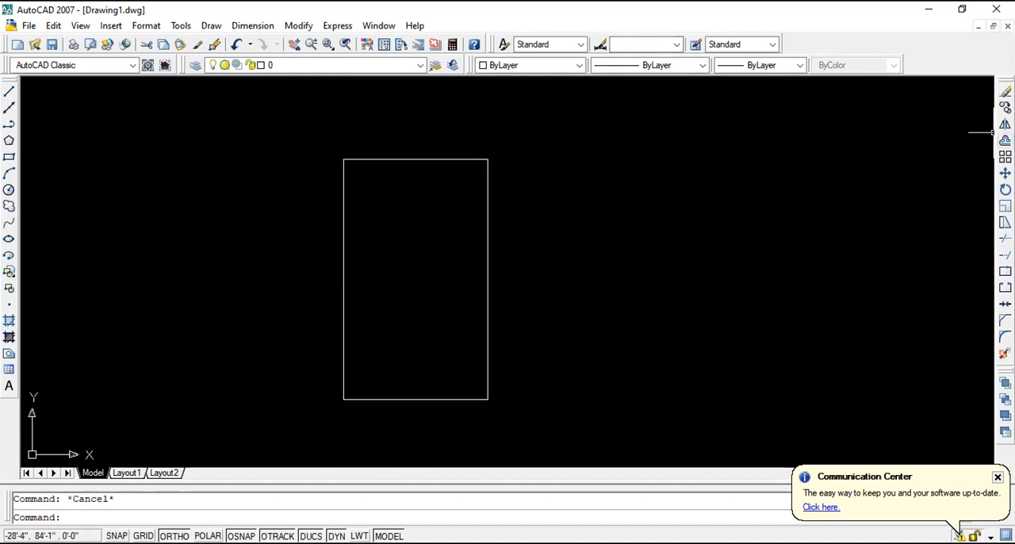
- Offset the rectangle's top line downward five times at 10-inch spacing to divide the rectangle into six treads
left_click(1005, 140)
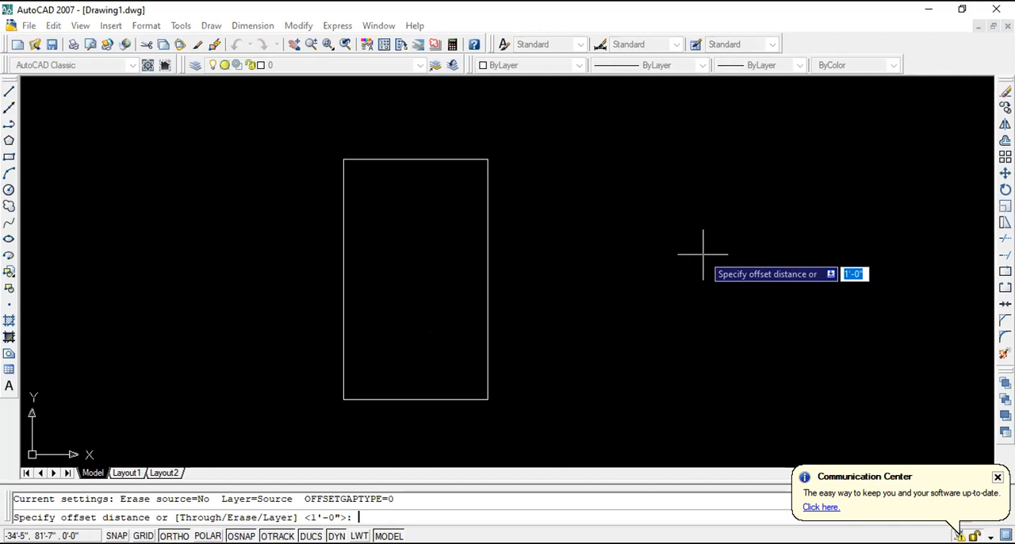
type("10")
key("Return")
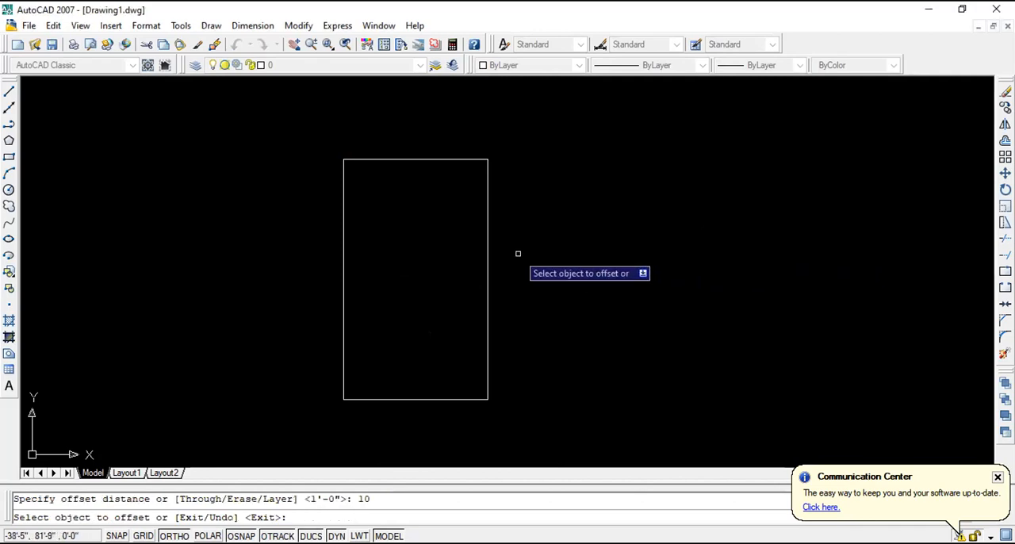
left_click(417, 158)
left_click(413, 206)
left_click(413, 199)
left_click(413, 247)
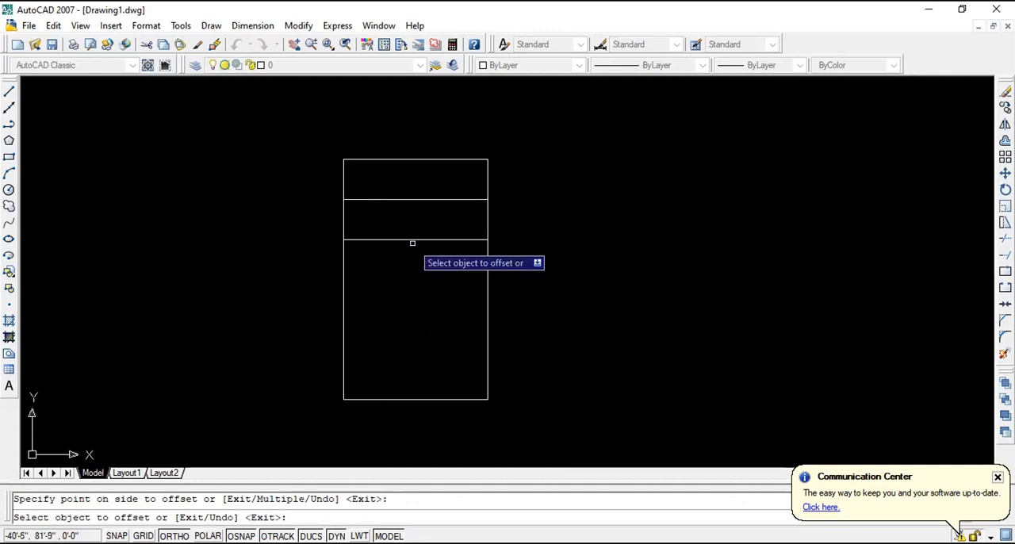
left_click(412, 239)
left_click(421, 288)
left_click(411, 279)
left_click(412, 321)
left_click(410, 318)
left_click(410, 371)
key("Escape")
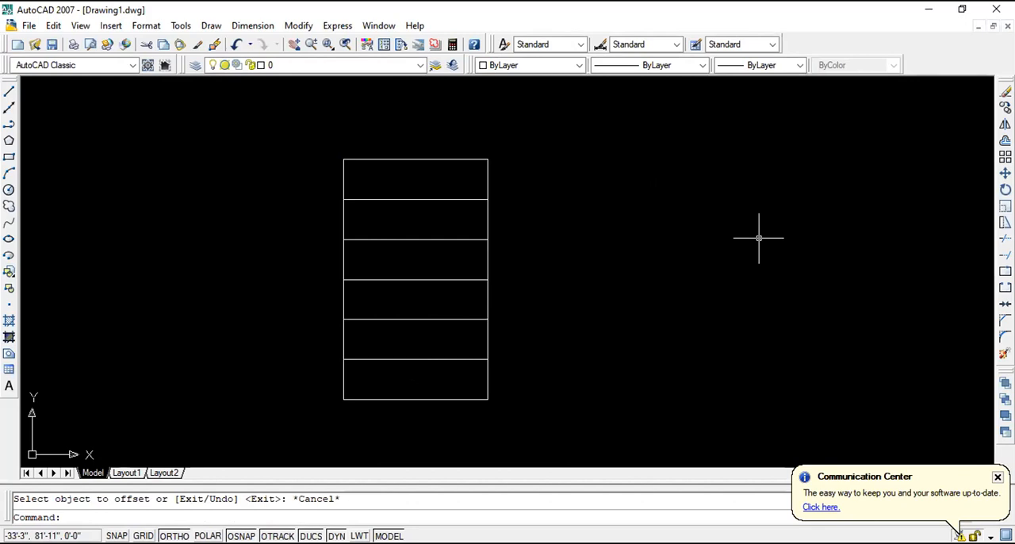
- Erase the entire rectangle with its tread lines from the drawing
scroll(582, 281, "down", 3)
scroll(582, 281, "up", 3)
scroll(582, 281, "down", 2)
left_click(608, 412)
left_click(314, 155)
key("Delete")
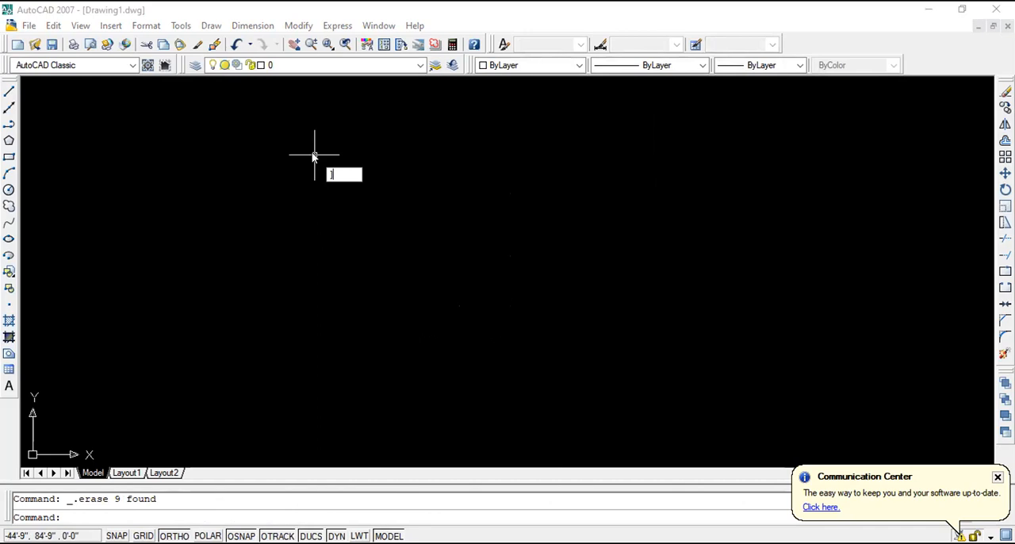
key("Escape")
left_click(355, 193)
left_click(333, 209)
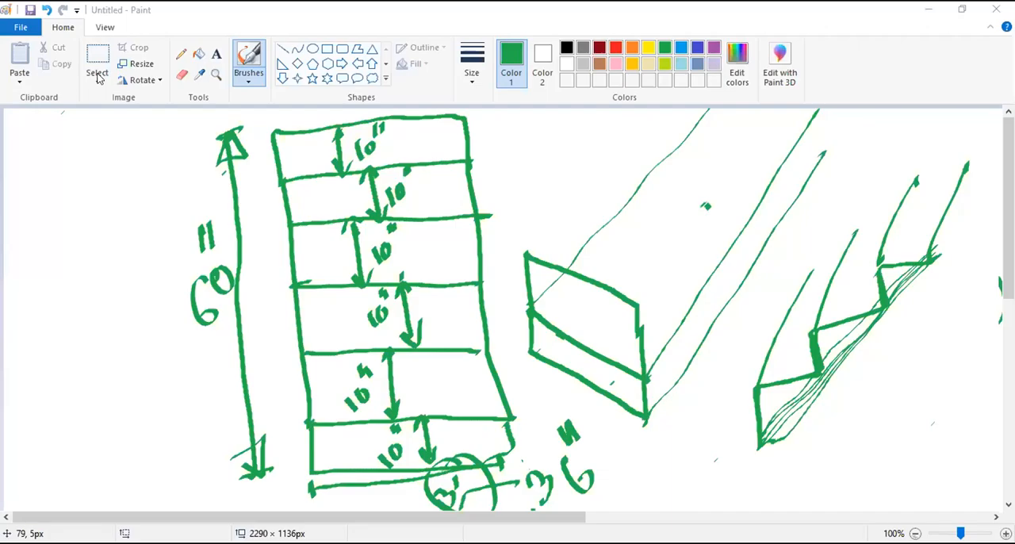
- Switch to Paint, select a rectangular area covering the strip, slab and stair sketches, and delete it
left_click(97, 63)
left_click_drag(119, 117, 585, 296)
left_click_drag(341, 203, 986, 516)
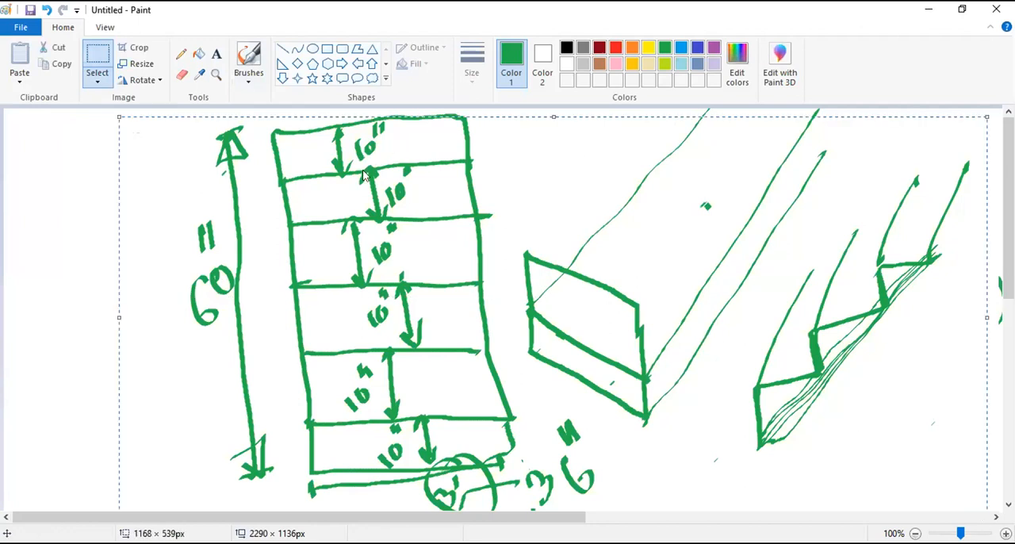
key("Delete")
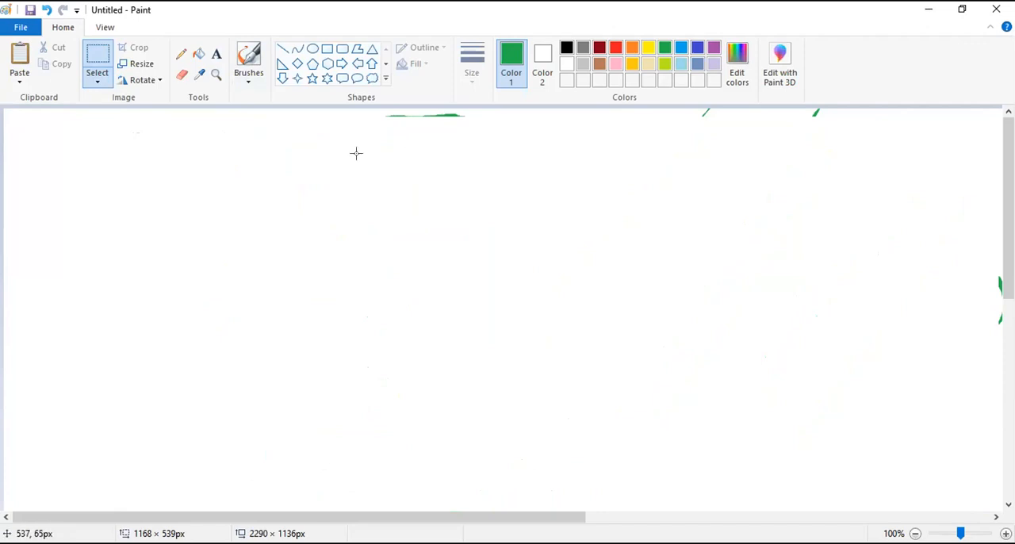
- Sketch a green U-shaped outline with a central notch using the calligraphy brush
left_click(248, 59)
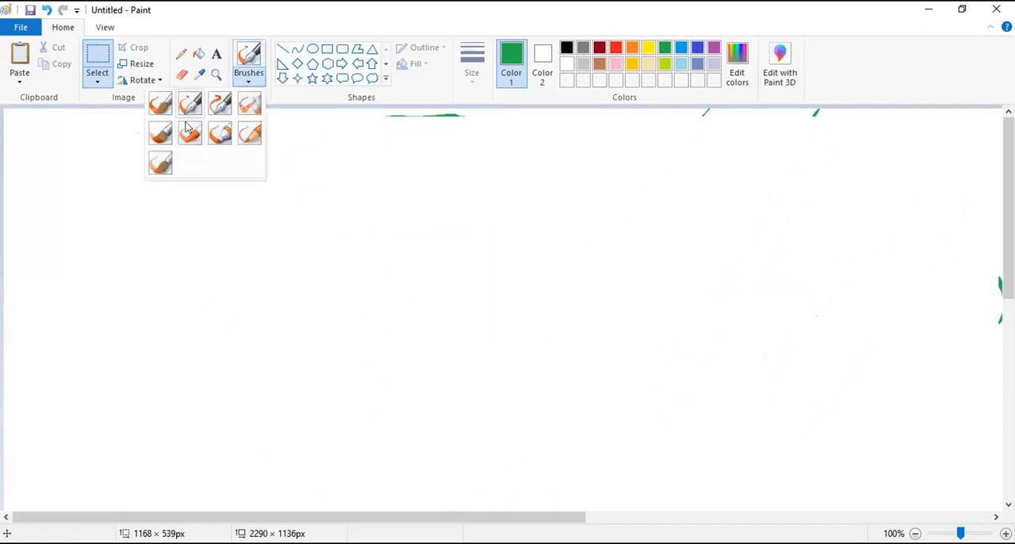
left_click(189, 110)
left_click(247, 217)
mouse_move(156, 198)
left_mouse_down()
mouse_move(168, 422)
mouse_move(169, 195)
mouse_move(238, 188)
mouse_move(245, 334)
mouse_move(384, 319)
mouse_move(433, 265)
mouse_move(422, 179)
mouse_move(486, 189)
mouse_move(502, 172)
mouse_move(545, 302)
mouse_move(555, 377)
left_mouse_up()
mouse_move(162, 422)
left_mouse_down()
mouse_move(249, 403)
mouse_move(553, 374)
left_mouse_up()
- Dimension the U-shape's left height as 2' and the width of its left arm as 1'
mouse_move(105, 205)
left_mouse_down()
mouse_move(121, 231)
mouse_move(135, 424)
mouse_move(156, 414)
left_mouse_up()
mouse_move(68, 349)
left_mouse_down()
mouse_move(84, 370)
mouse_move(101, 337)
left_mouse_up()
left_click_drag(73, 279, 77, 300)
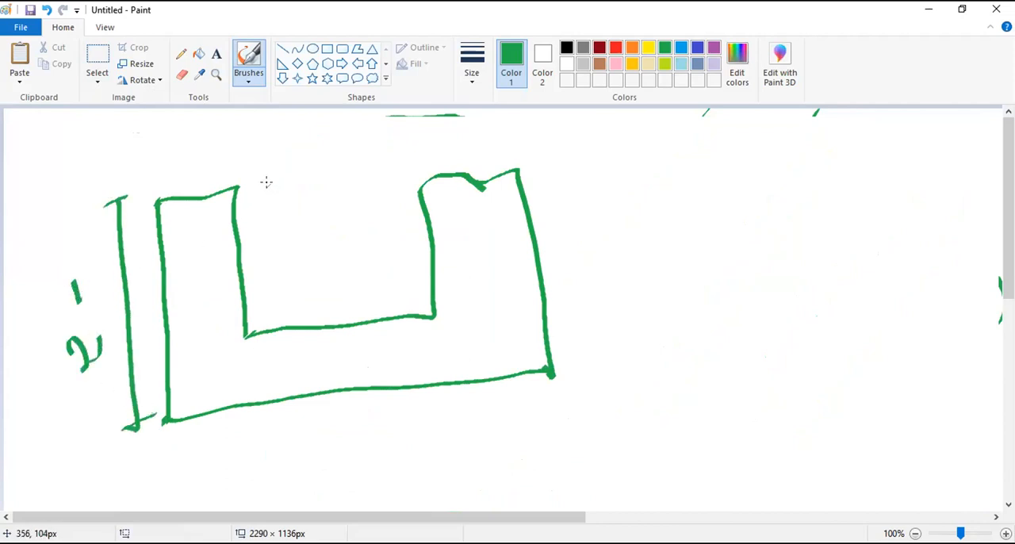
mouse_move(151, 160)
left_mouse_down()
mouse_move(153, 178)
mouse_move(223, 159)
mouse_move(225, 170)
left_mouse_up()
left_click_drag(156, 128, 168, 155)
left_click_drag(176, 112, 174, 140)
- Add a vertical dimension arrow inside the notch and label its depth 1'
mouse_move(247, 193)
left_mouse_down()
mouse_move(260, 189)
mouse_move(272, 327)
left_mouse_up()
left_click_drag(264, 313, 272, 327)
left_click_drag(248, 208, 268, 202)
left_click_drag(281, 241, 291, 273)
left_click_drag(291, 213, 293, 232)
- Add a dimension arrow below the U-shape and label its overall width 3'
mouse_move(183, 442)
left_mouse_down()
mouse_move(185, 464)
mouse_move(255, 438)
mouse_move(554, 403)
mouse_move(545, 409)
left_mouse_up()
left_click_drag(530, 412, 543, 424)
mouse_move(192, 456)
left_mouse_down()
mouse_move(205, 443)
mouse_move(208, 465)
left_mouse_up()
left_click_drag(321, 444, 319, 474)
left_click_drag(354, 432, 355, 449)
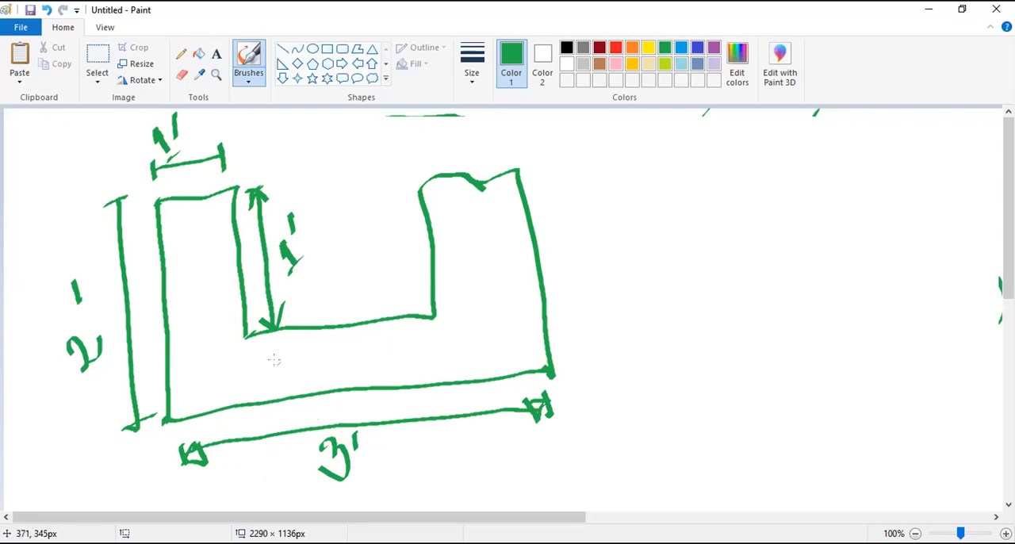
- Hatch the right arm of the U-shape with diagonal red strokes
left_click(615, 48)
left_click_drag(430, 254, 460, 203)
left_click_drag(435, 277, 492, 189)
left_click_drag(450, 275, 503, 198)
mouse_move(454, 289)
left_mouse_down()
mouse_move(506, 219)
mouse_move(505, 230)
left_mouse_up()
left_click_drag(448, 321, 497, 257)
mouse_move(450, 326)
left_mouse_down()
mouse_move(511, 264)
mouse_move(505, 294)
left_mouse_up()
left_click_drag(473, 342, 512, 301)
left_click_drag(492, 350, 525, 332)
- Draw a red downward dimension arrow beside the right arm's upper corner and label it 0.5
mouse_move(528, 162)
left_mouse_down()
mouse_move(549, 158)
mouse_move(559, 214)
mouse_move(543, 157)
left_mouse_up()
left_click_drag(542, 158, 558, 174)
mouse_move(585, 159)
left_mouse_down()
mouse_move(574, 177)
mouse_move(585, 158)
left_mouse_up()
left_click_drag(596, 155, 599, 166)
left_click_drag(608, 119, 603, 134)
left_click_drag(616, 116, 606, 141)
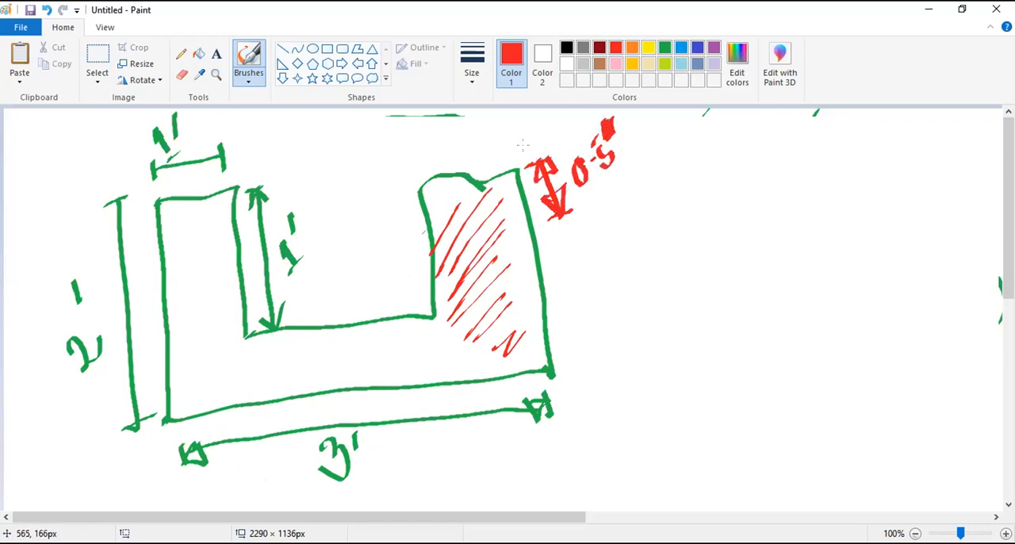
- Draw the right arm's lowered top edge and sideways extension in red, and label the extension 1'
mouse_move(429, 226)
left_mouse_down()
mouse_move(521, 205)
mouse_move(441, 223)
mouse_move(435, 316)
mouse_move(428, 253)
left_mouse_up()
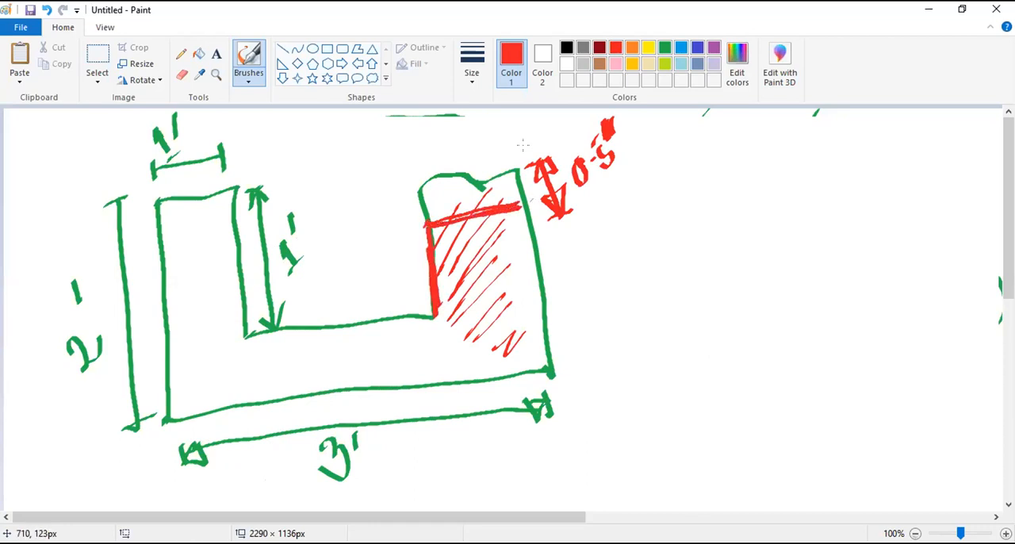
mouse_move(529, 207)
left_mouse_down()
mouse_move(663, 167)
mouse_move(694, 232)
mouse_move(716, 334)
left_mouse_up()
left_click_drag(552, 369, 716, 335)
mouse_move(621, 375)
left_mouse_down()
mouse_move(631, 403)
mouse_move(645, 399)
left_mouse_up()
left_click_drag(641, 354, 639, 377)
mouse_move(556, 401)
left_mouse_down()
mouse_move(601, 386)
mouse_move(553, 397)
mouse_move(573, 411)
left_mouse_up()
mouse_move(662, 376)
left_mouse_down()
mouse_move(719, 357)
mouse_move(720, 376)
left_mouse_up()
mouse_move(713, 344)
left_mouse_down()
mouse_move(693, 352)
mouse_move(698, 377)
left_mouse_up()
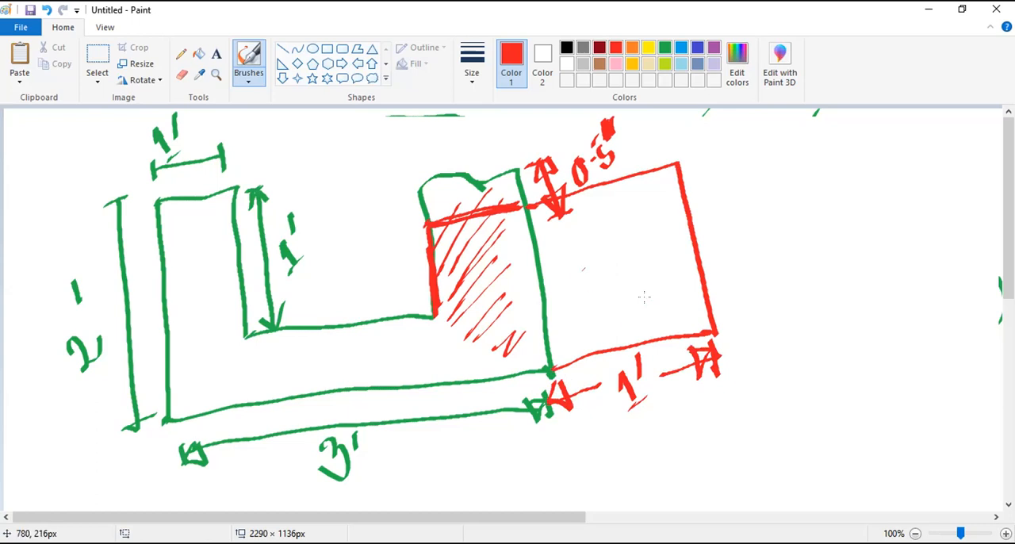
- Loop a dashed red selection outline around the right arm, then mark the arm's width and circle the 1' extension label in orange
mouse_move(409, 189)
left_mouse_down()
mouse_move(414, 153)
mouse_move(502, 129)
mouse_move(545, 162)
mouse_move(576, 342)
mouse_move(481, 401)
mouse_move(396, 292)
mouse_move(395, 169)
left_mouse_up()
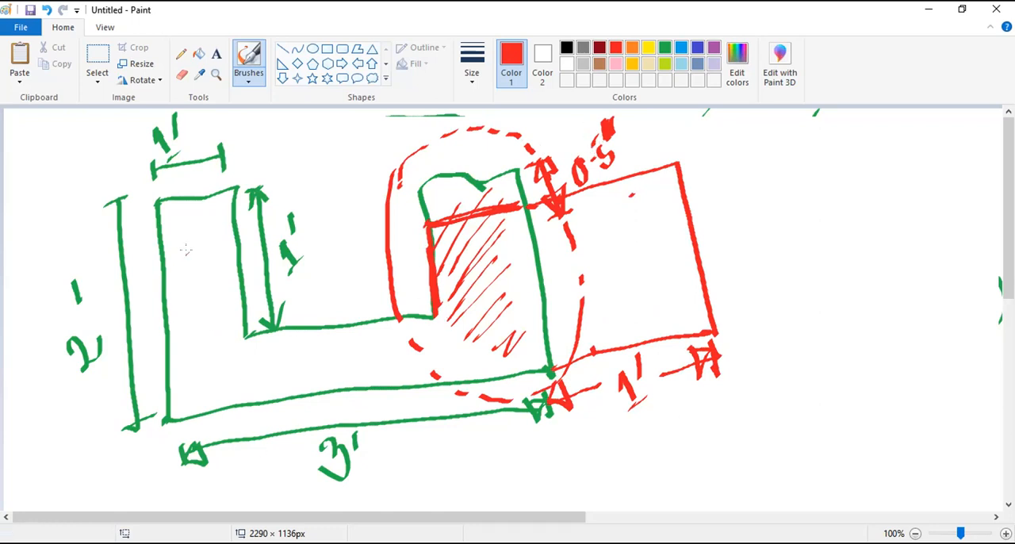
left_click_drag(637, 408, 625, 415)
left_click(632, 47)
mouse_move(435, 287)
left_mouse_down()
mouse_move(531, 264)
mouse_move(465, 300)
left_mouse_up()
mouse_move(503, 252)
left_mouse_down()
mouse_move(520, 279)
mouse_move(533, 265)
left_mouse_up()
mouse_move(632, 414)
left_mouse_down()
mouse_move(614, 422)
mouse_move(671, 395)
mouse_move(647, 350)
left_mouse_up()
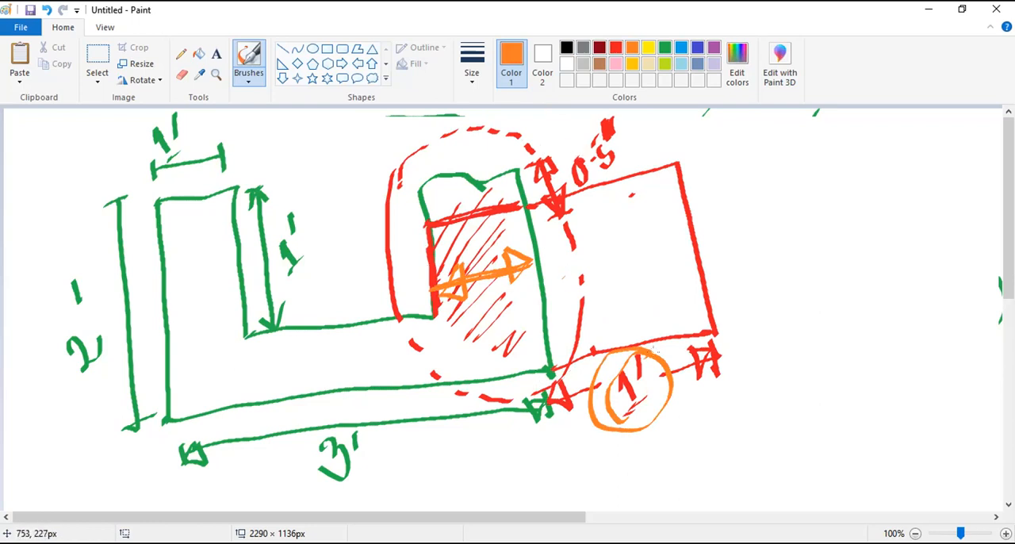
- Write the word "Stretch" in orange beside the sketch and underline it
mouse_move(744, 209)
left_mouse_down()
mouse_move(750, 250)
mouse_move(785, 184)
mouse_move(813, 212)
mouse_move(823, 166)
mouse_move(849, 139)
mouse_move(911, 123)
left_mouse_up()
left_click_drag(796, 277, 878, 198)
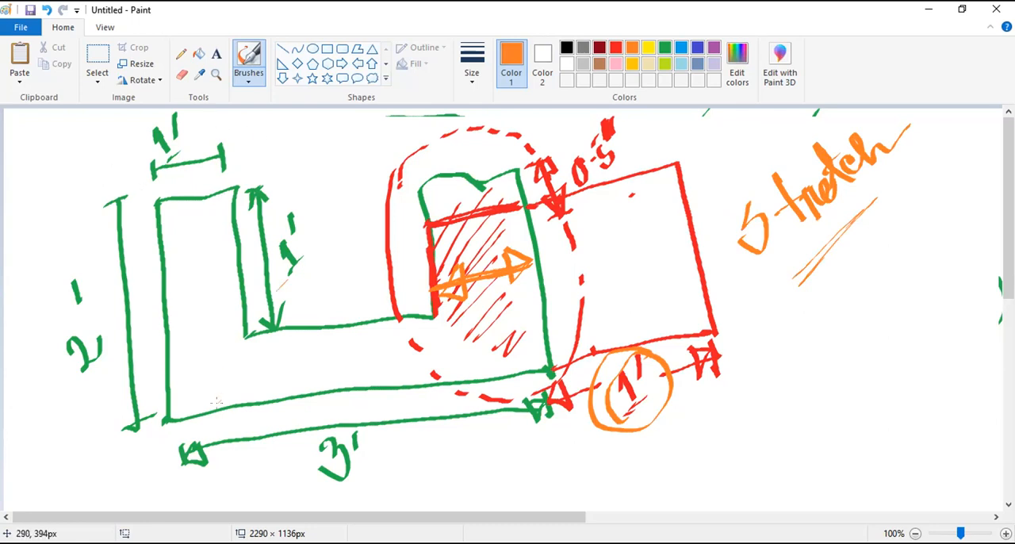
- Mark over the U-shape sketch's dimensions and lower corners with orange strokes
left_click_drag(109, 301, 103, 402)
left_click_drag(121, 327, 99, 401)
mouse_move(190, 117)
left_mouse_down()
mouse_move(151, 127)
mouse_move(206, 133)
left_mouse_up()
left_click(244, 472)
mouse_move(157, 410)
left_mouse_down()
mouse_move(166, 428)
mouse_move(190, 403)
left_mouse_up()
left_click_drag(585, 363, 550, 396)
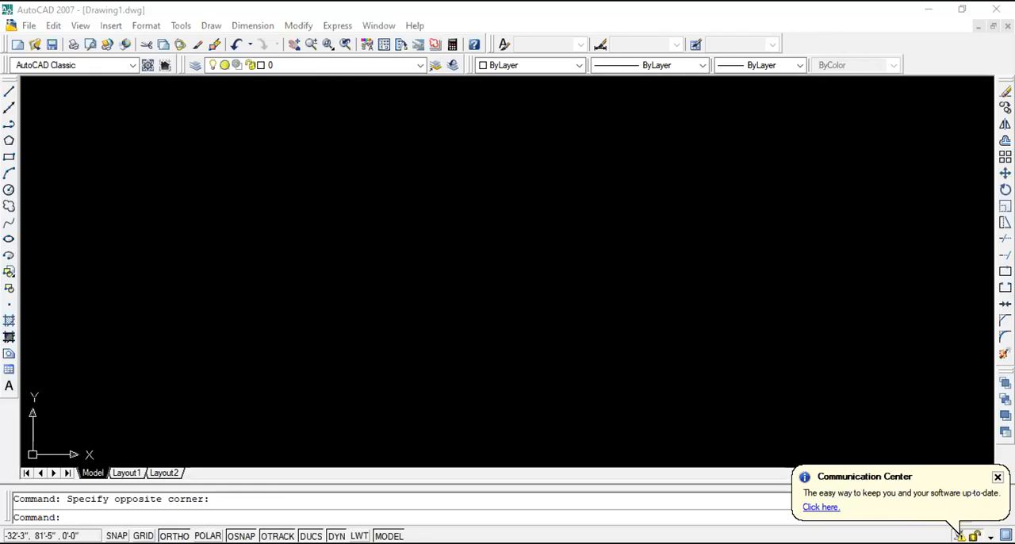
- Switch to AutoCAD and start the U-shape outline with a line 2' up and 1' to the right
left_click(9, 92)
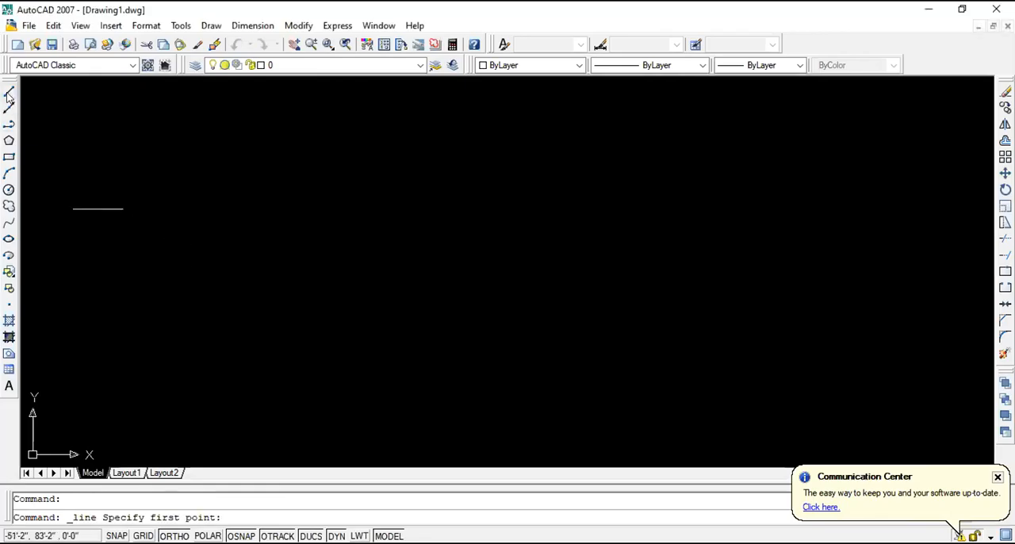
left_click(195, 369)
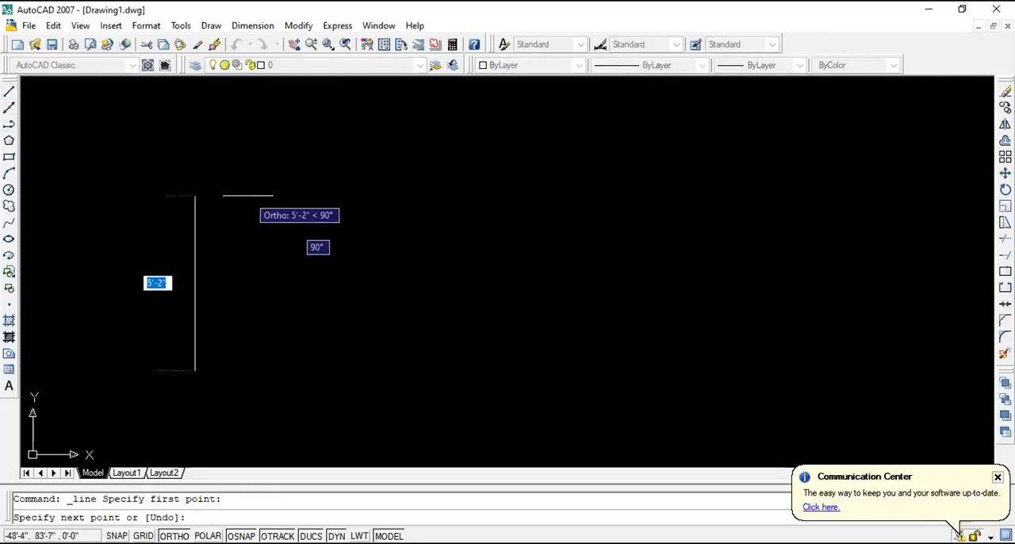
type("2'")
key("Return")
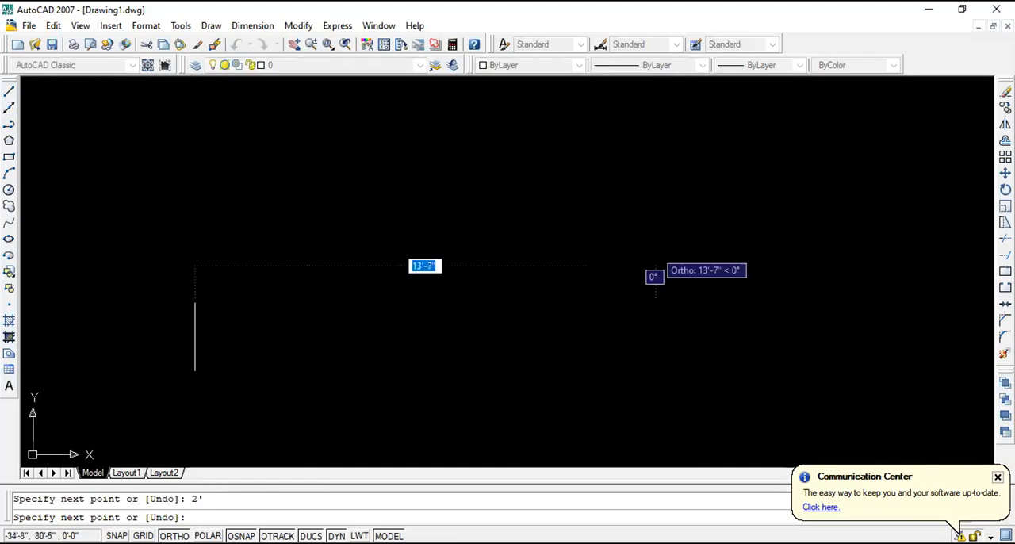
type("1'")
key("Return")
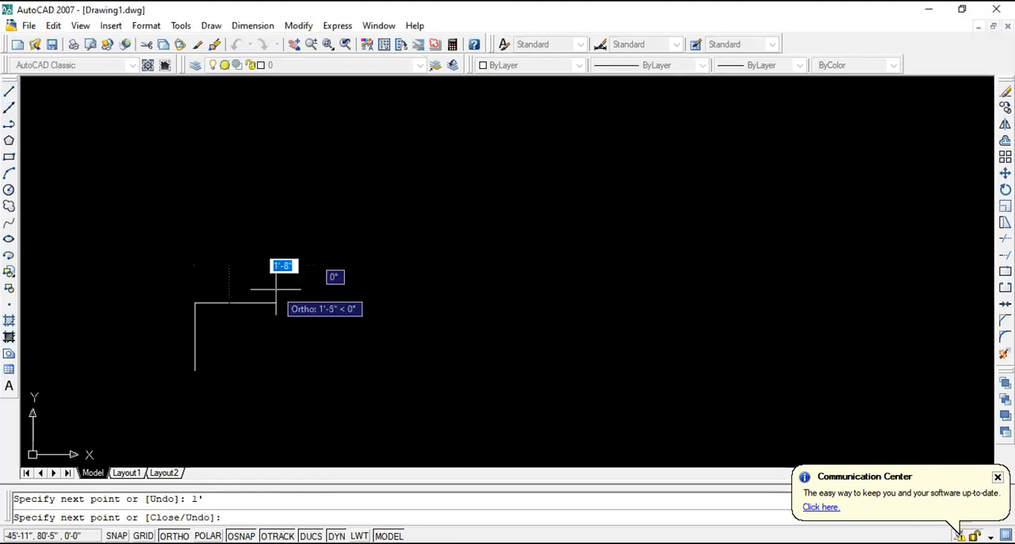
type("1")
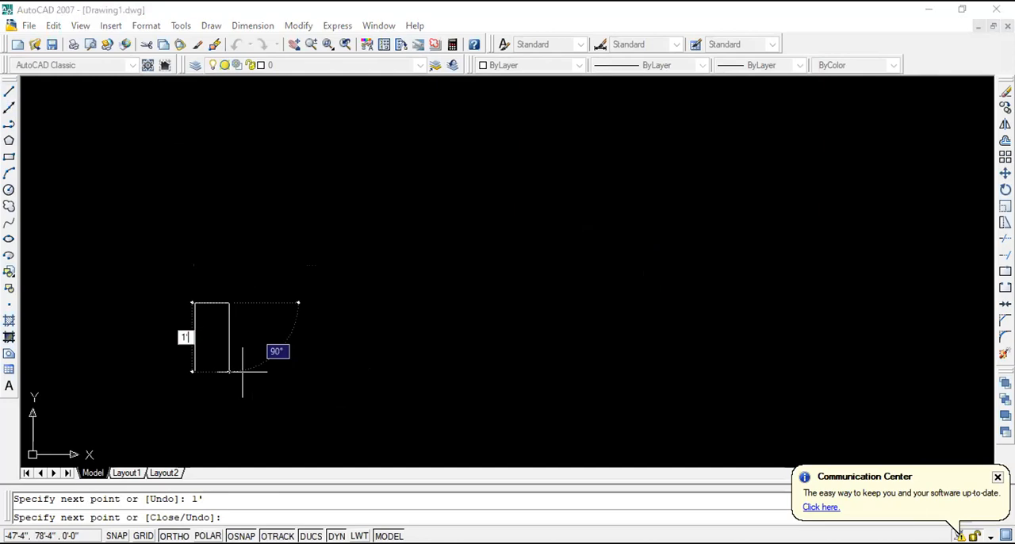
type("'")
- Continue the outline around the notch with segments 1' down, 1' right and 1' up
key("Return")
type("1'")
key("Return")
type("1")
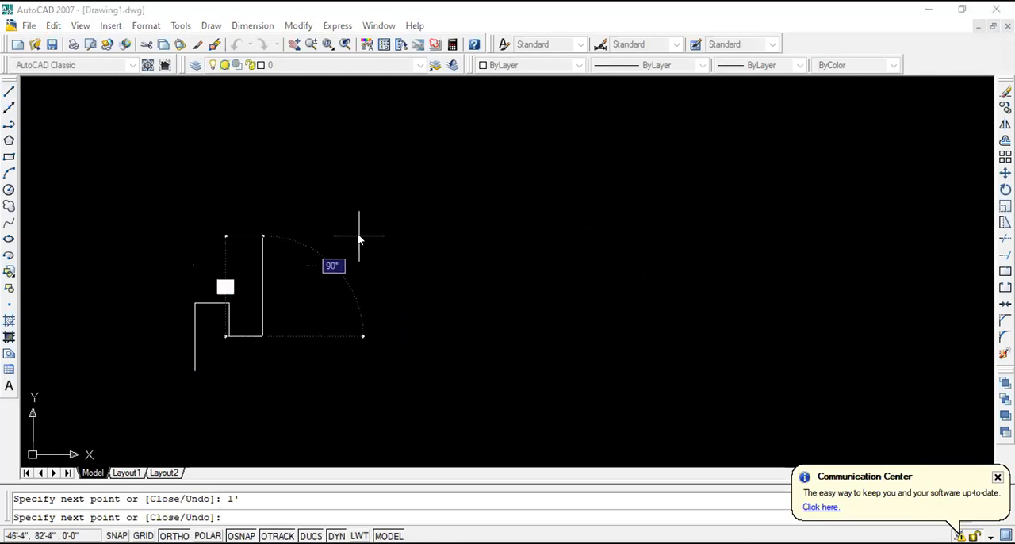
type("'")
key("Return")
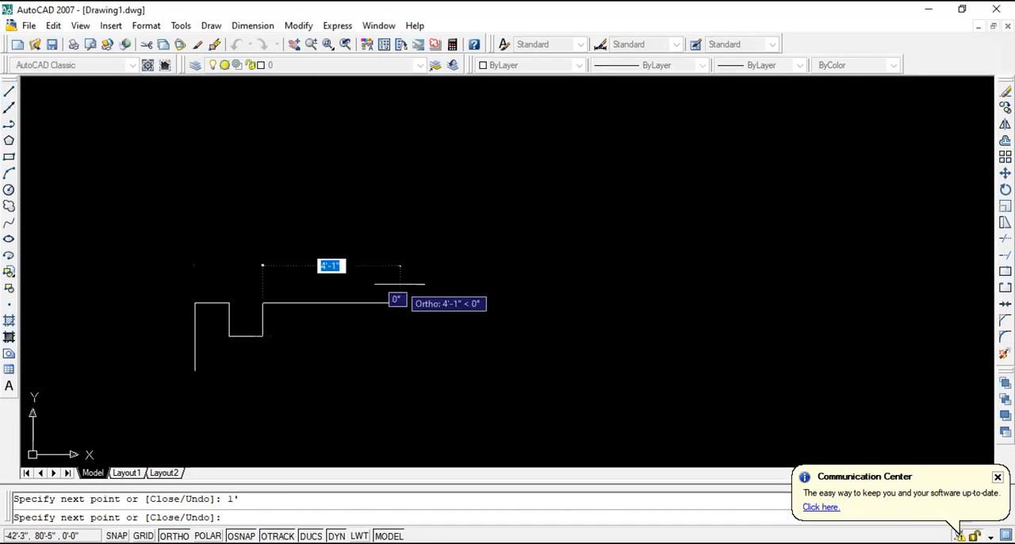
type("1'")
- Finish the outline with segments 1' right and 2' down, closing it at the starting point
key("Return")
type("4")
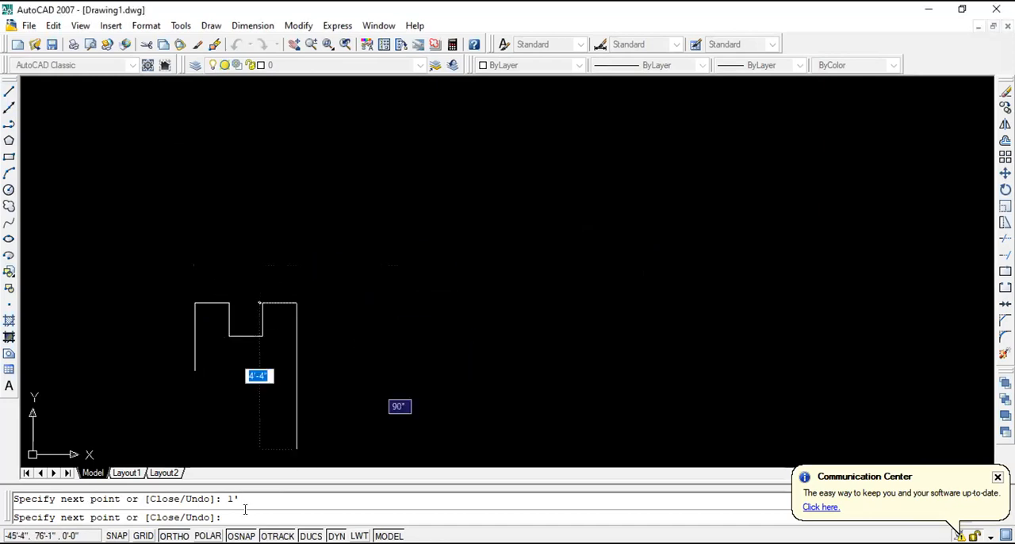
key("BackSpace")
type("2'")
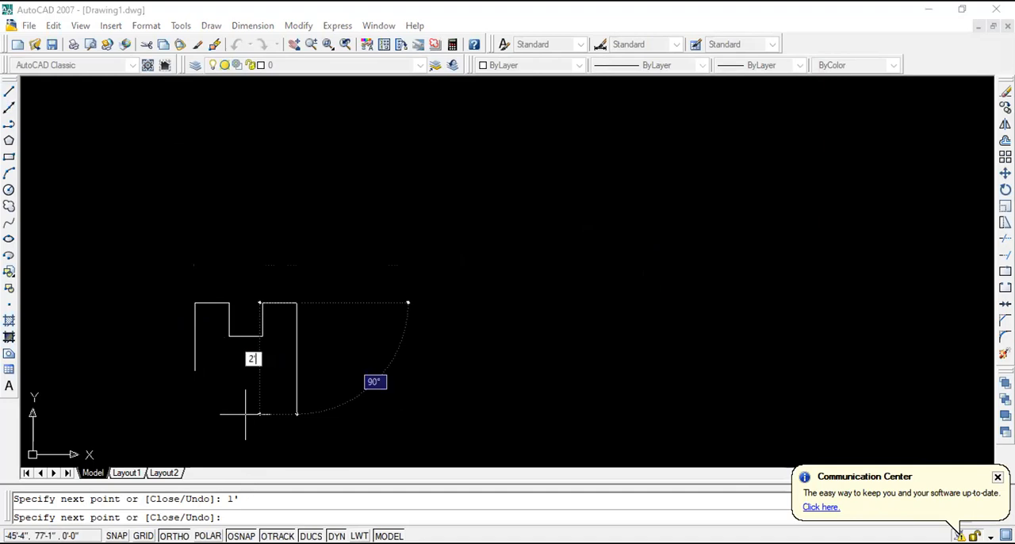
key("Return")
left_click(195, 371)
key("Escape")
scroll(146, 322, "up", 3)
scroll(369, 362, "down", 4)
scroll(362, 385, "up", 5)
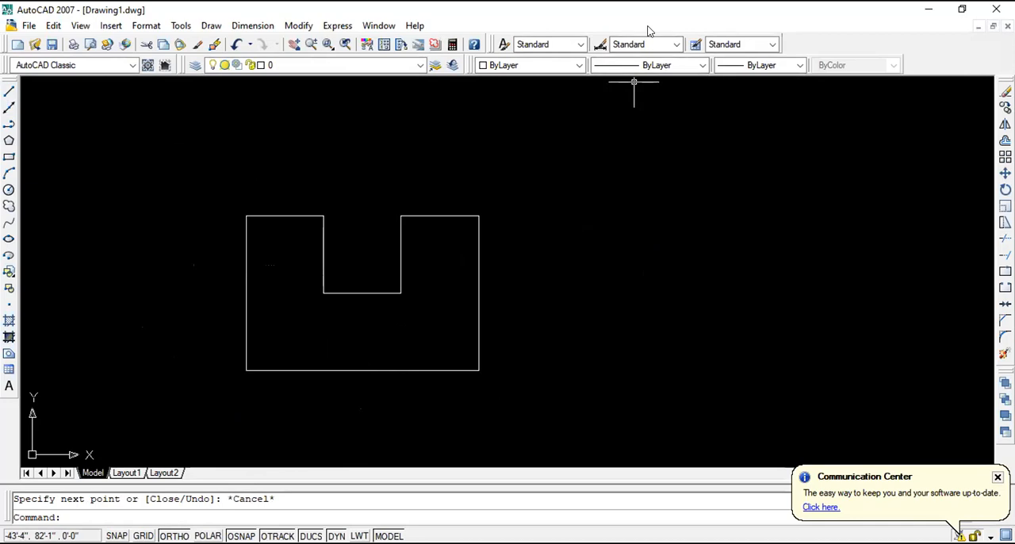
- Try to stretch the crossing-selected right arm from its upper right corner with Ortho turned off
left_click(535, 418)
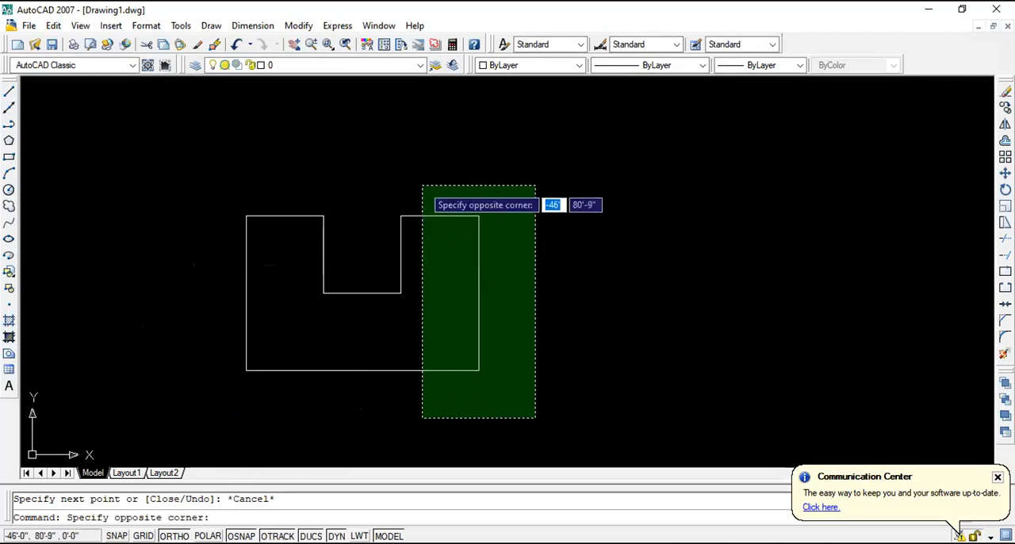
left_click(422, 187)
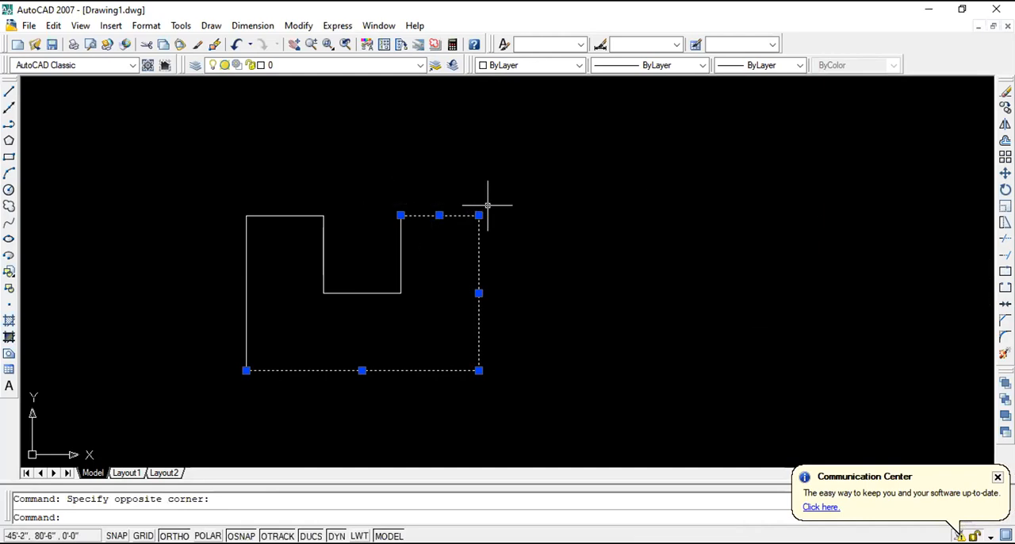
left_click(993, 222)
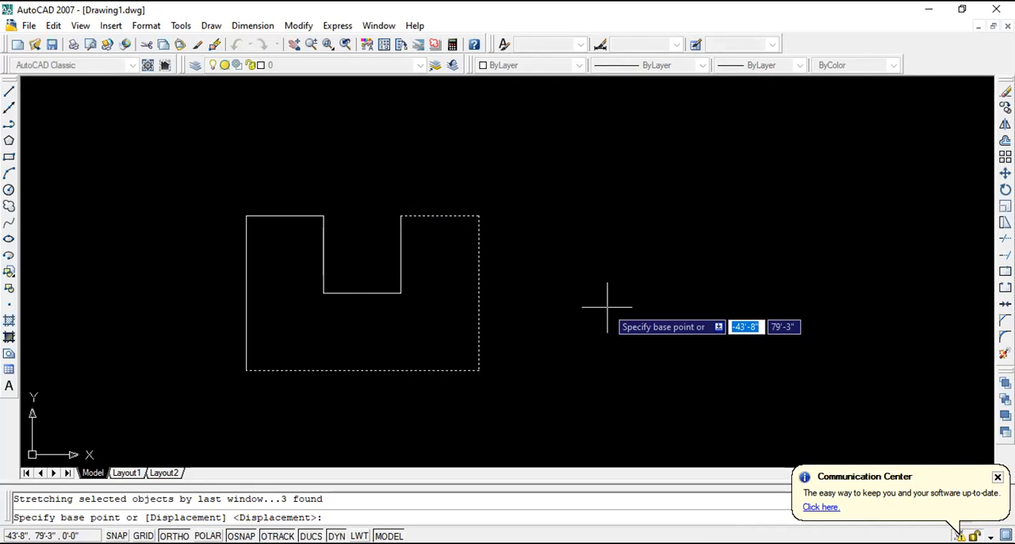
left_click(479, 215)
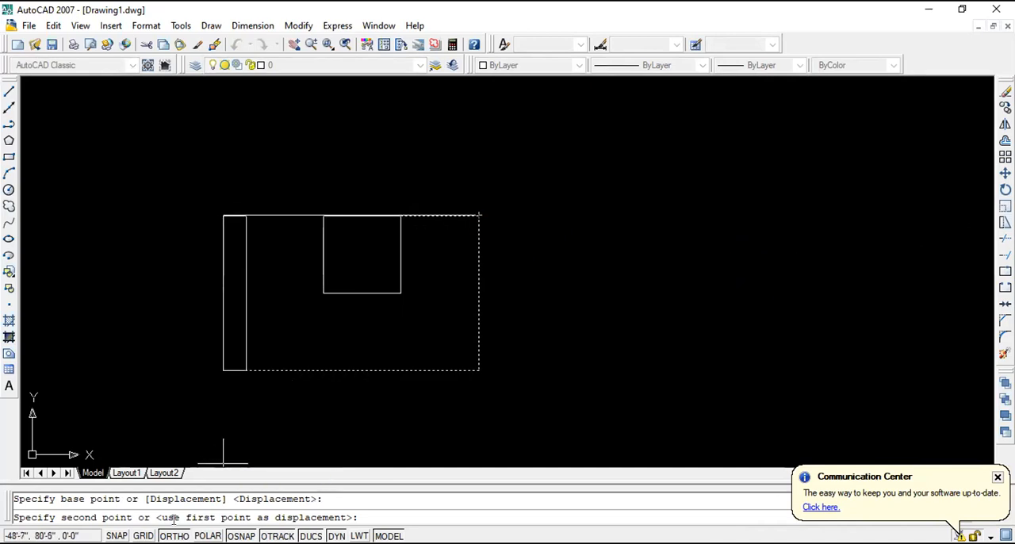
key("F8")
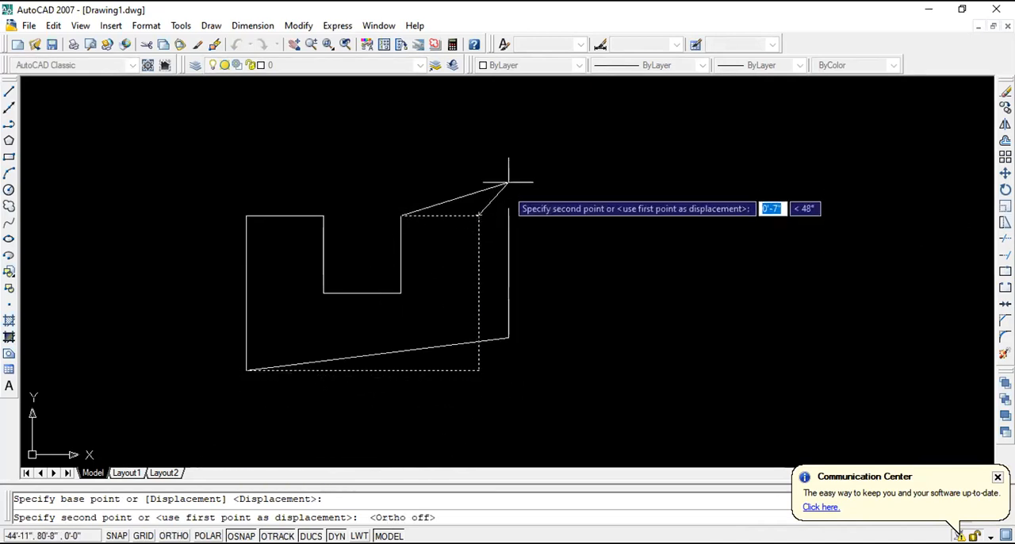
key("Escape")
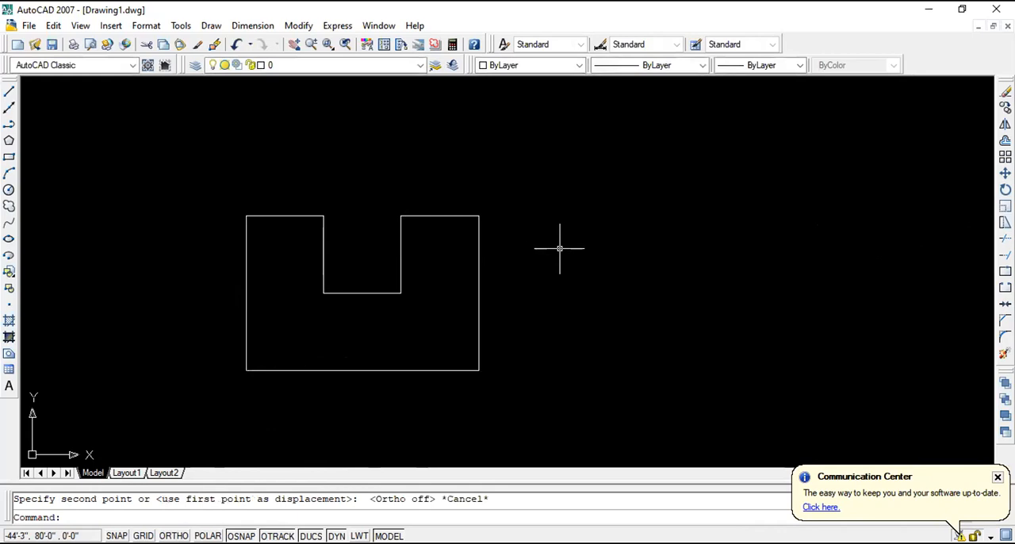
- Try to stretch the crossing-selected right arm from a base point in the empty area beside the shape
left_click(534, 407)
left_click(413, 179)
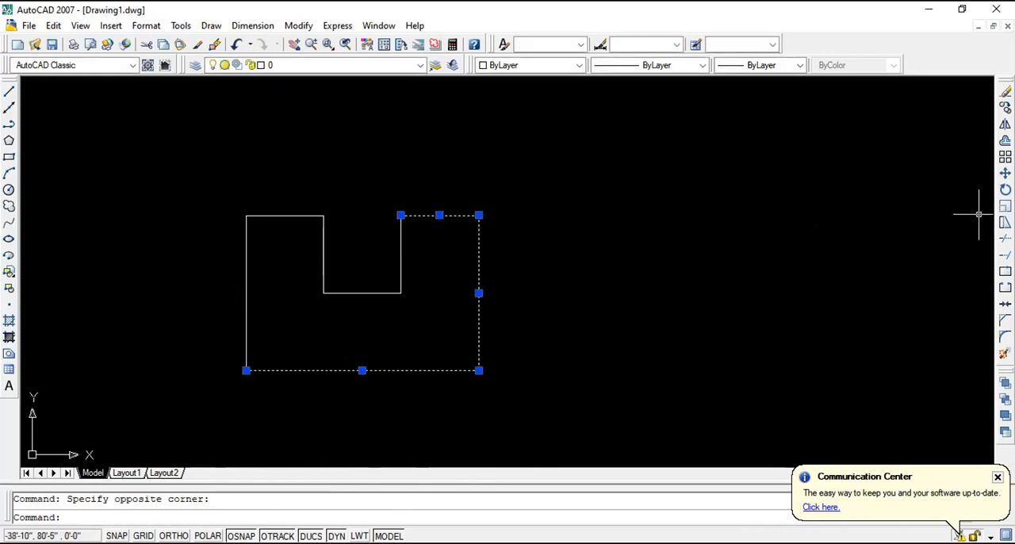
left_click(1005, 223)
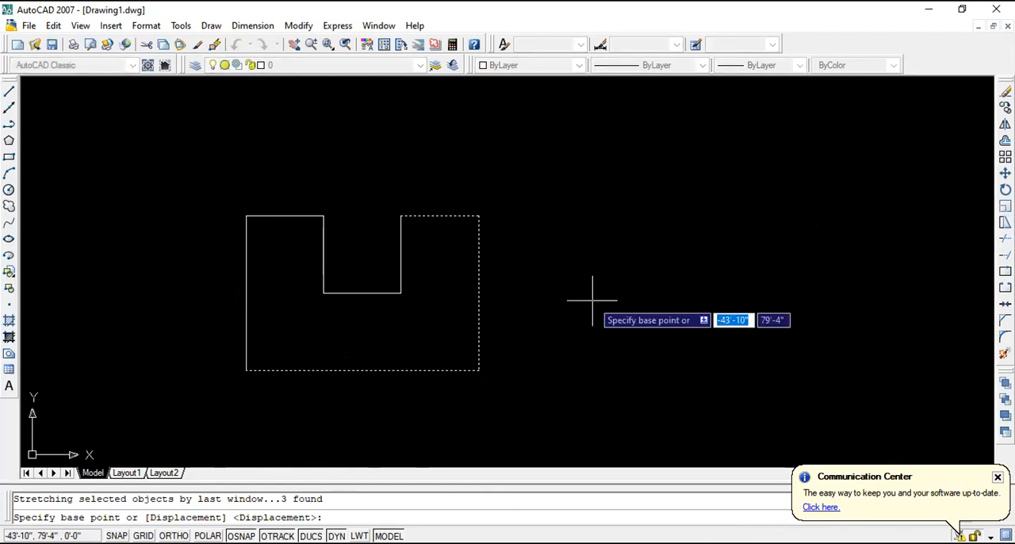
key("Down")
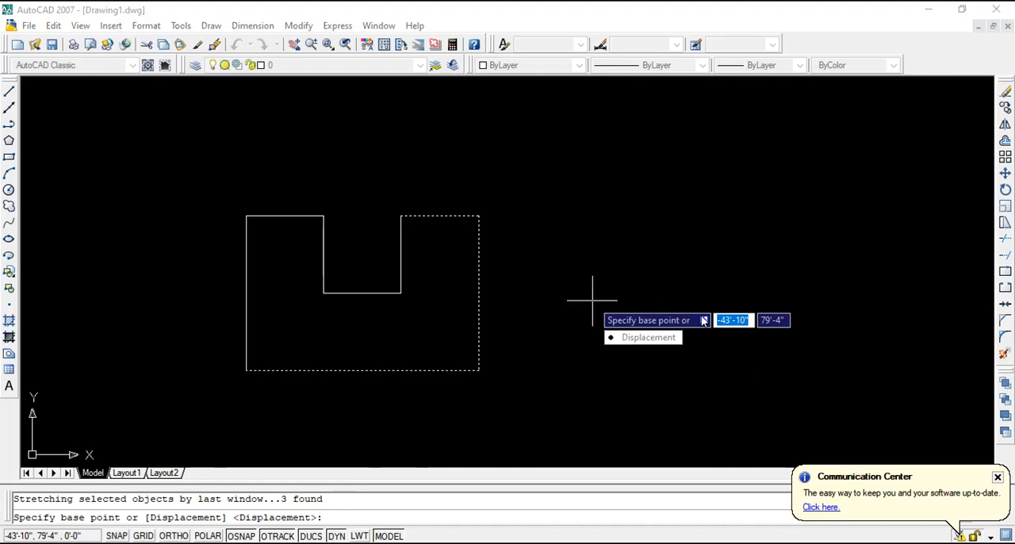
left_click(670, 268)
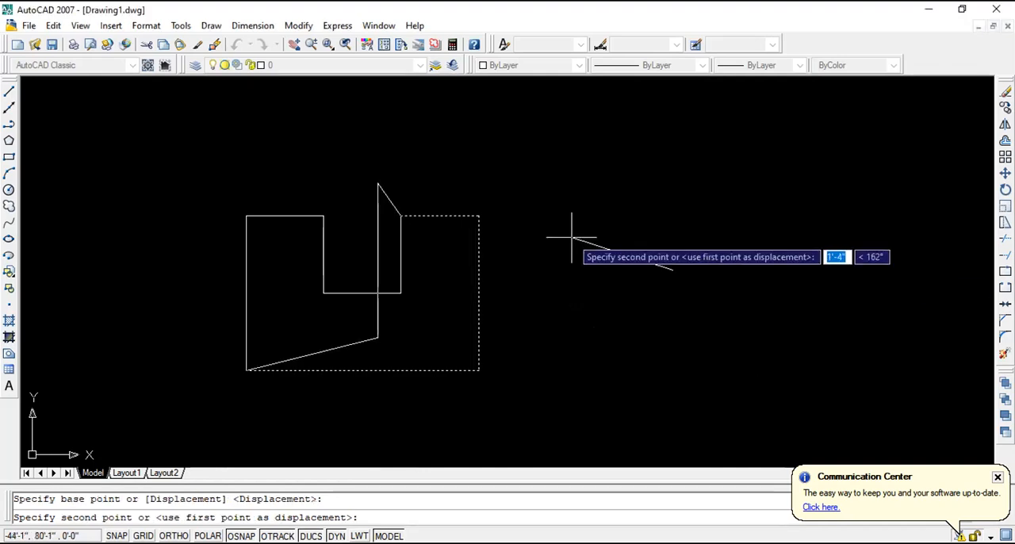
key("Escape")
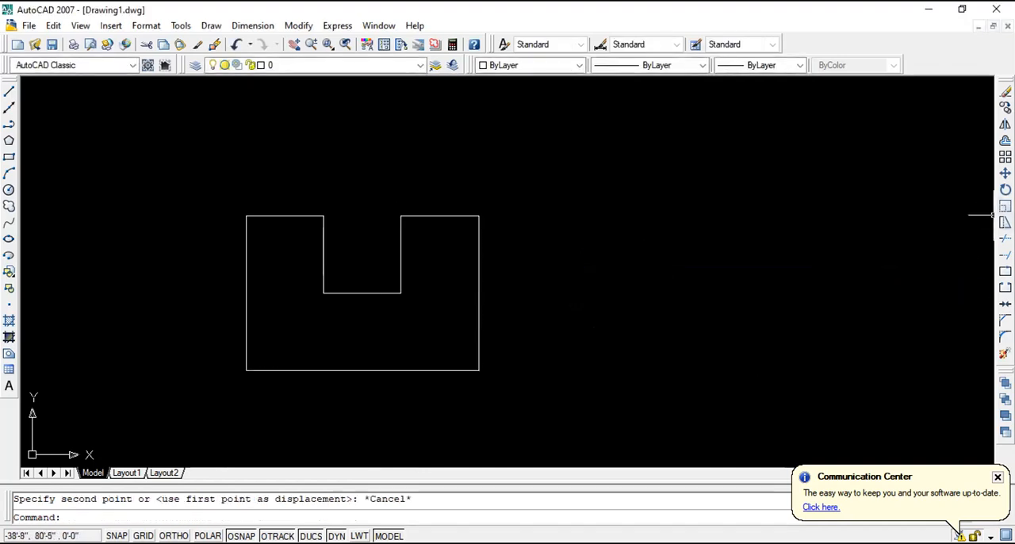
left_click(579, 374)
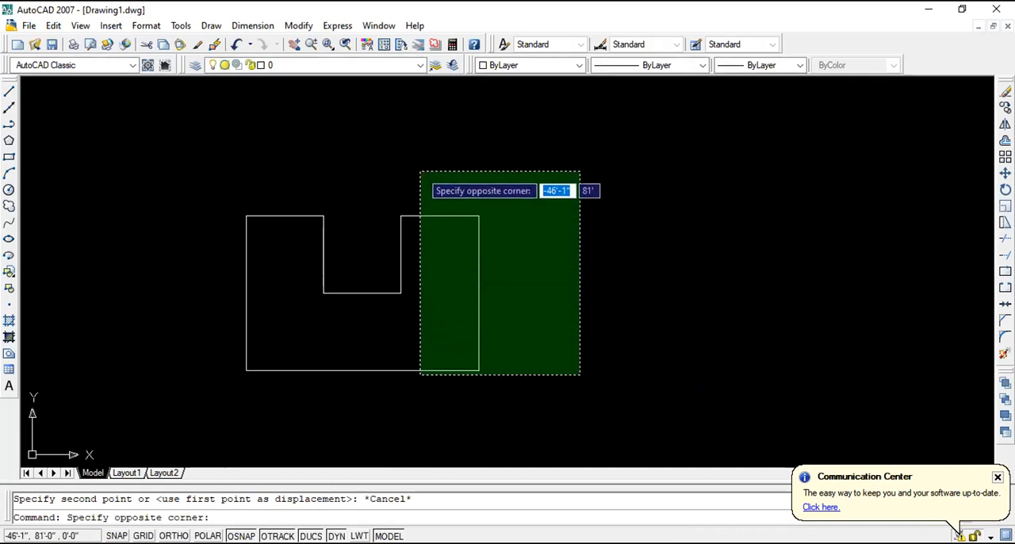
key("Escape")
left_click(540, 412)
left_click(413, 176)
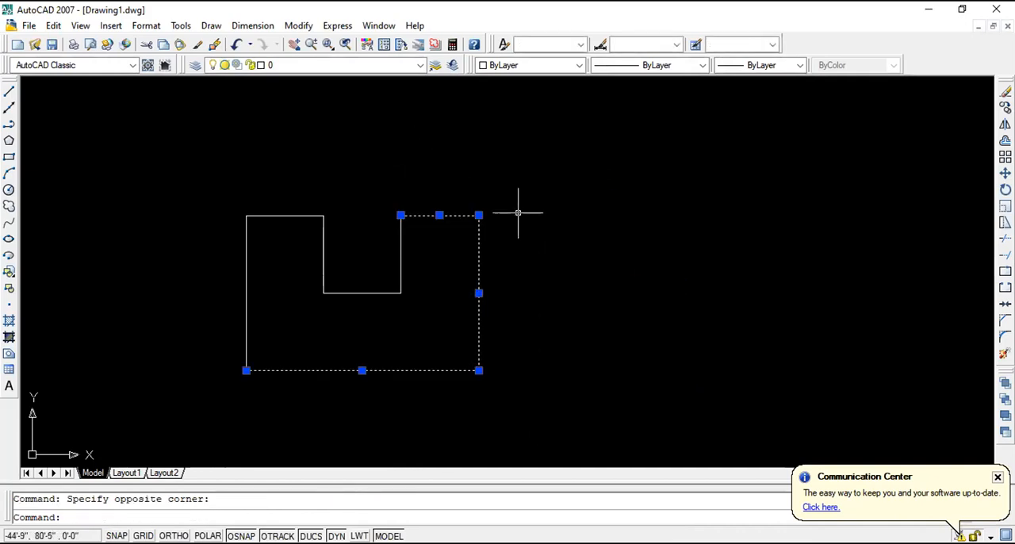
key("Escape")
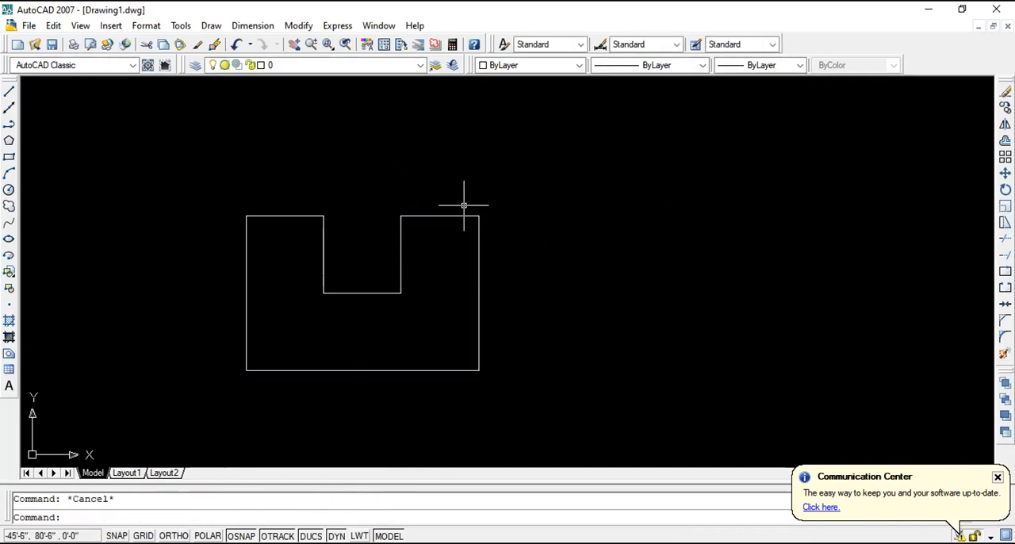
left_click(426, 216)
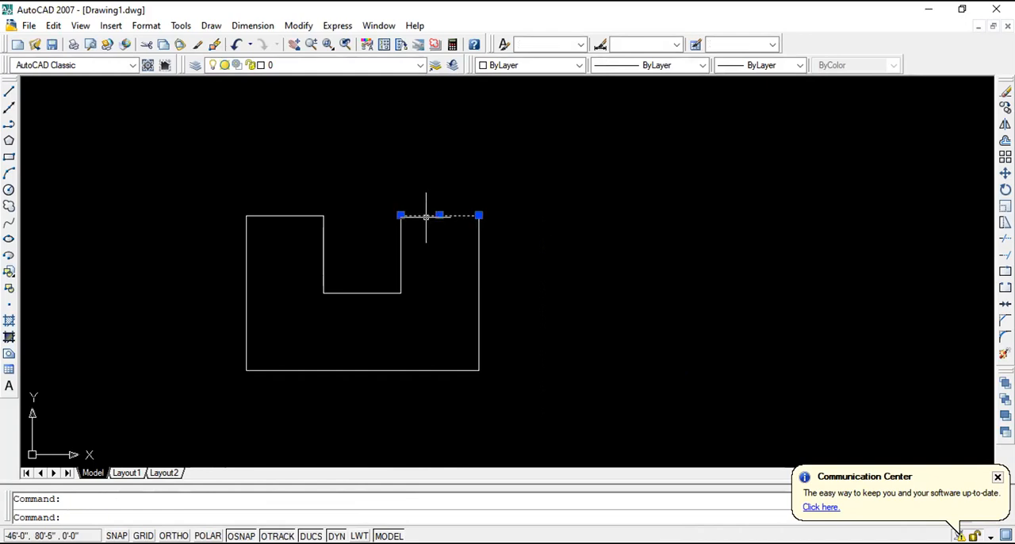
key("Escape")
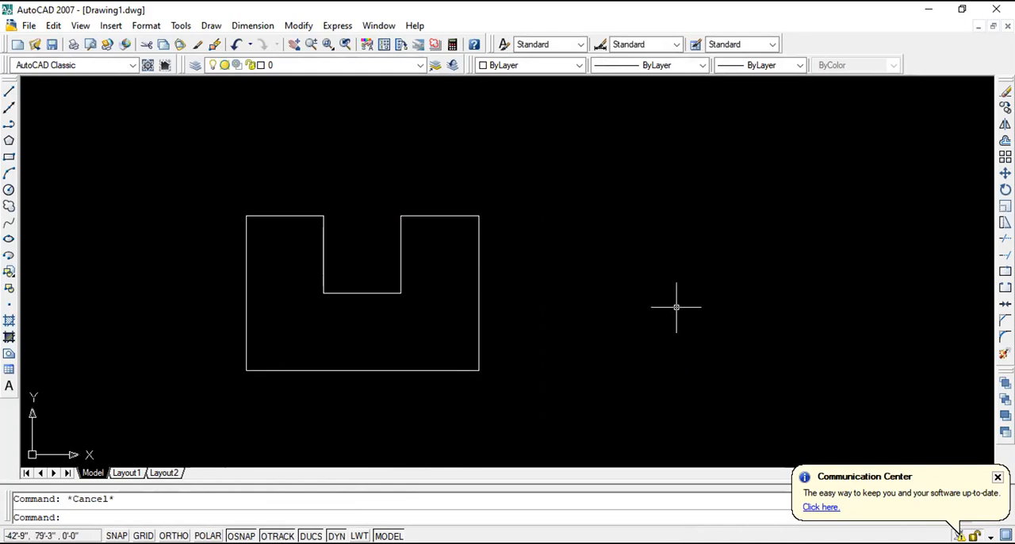
left_click(478, 336)
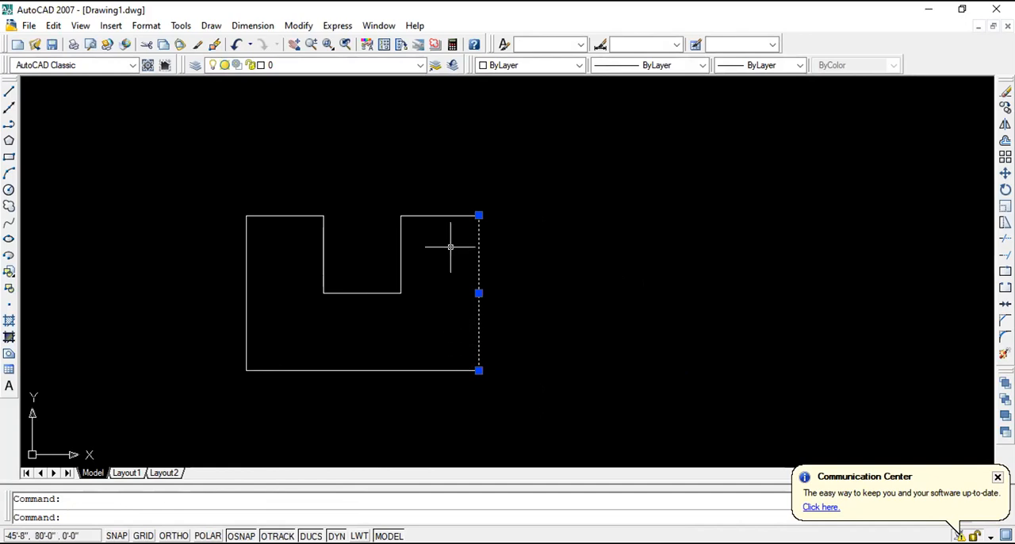
key("Escape")
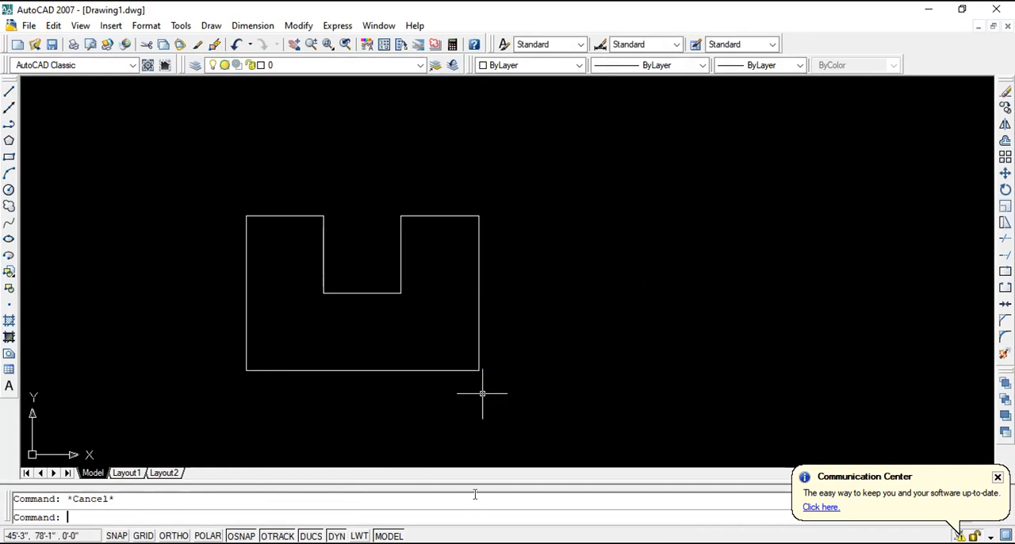
- Stretch the right arm's top edge straight down by .5' from its right endpoint
left_click(436, 215)
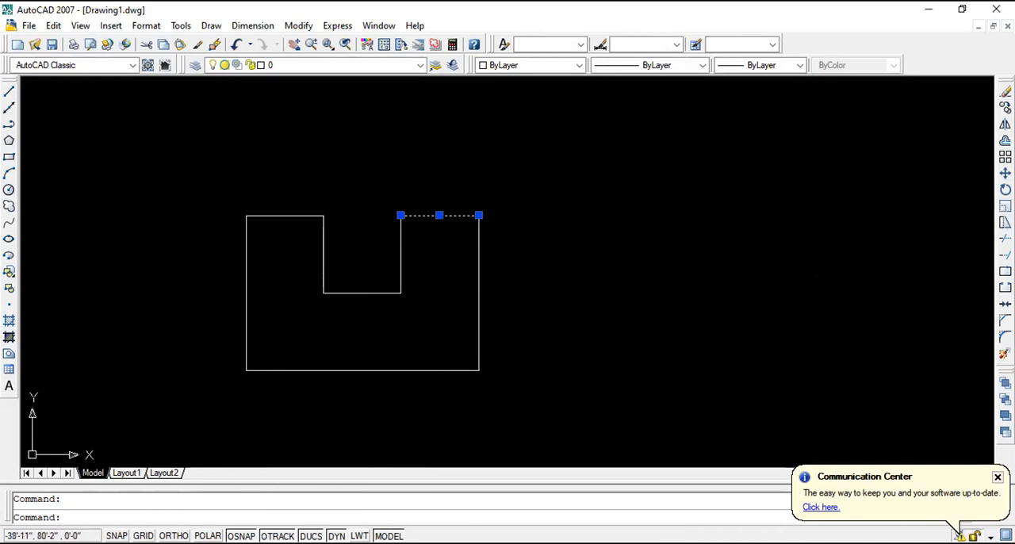
left_click(1005, 222)
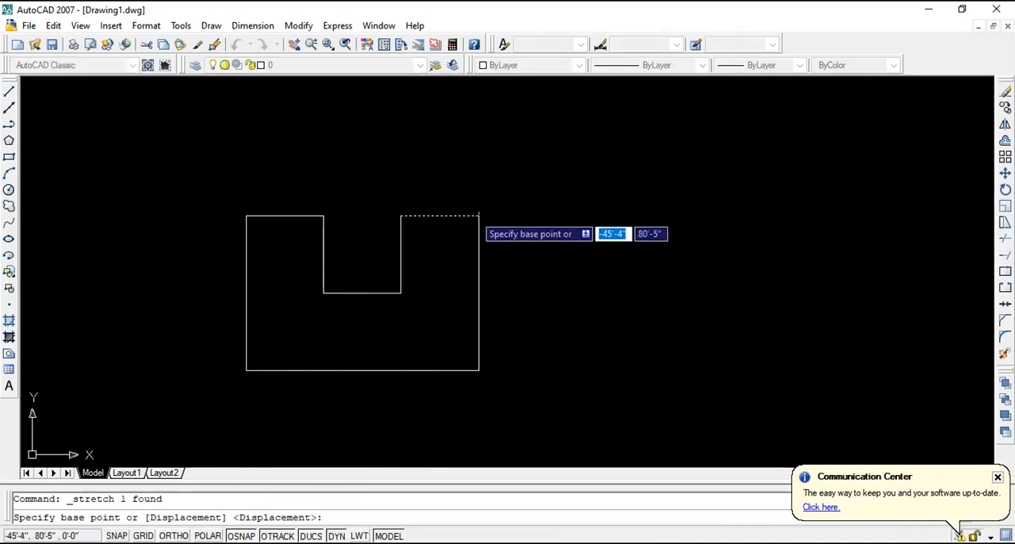
left_click(479, 216)
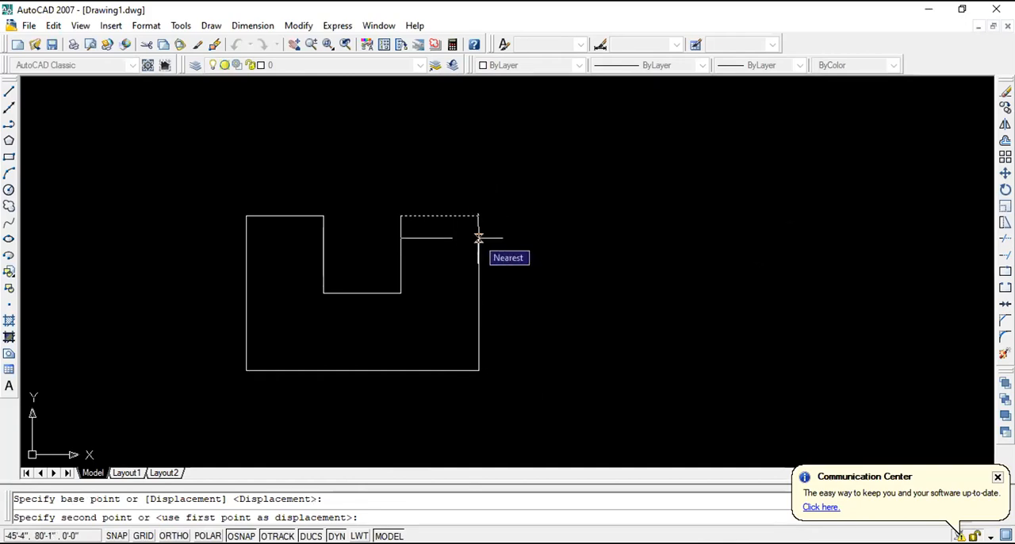
type(".5")
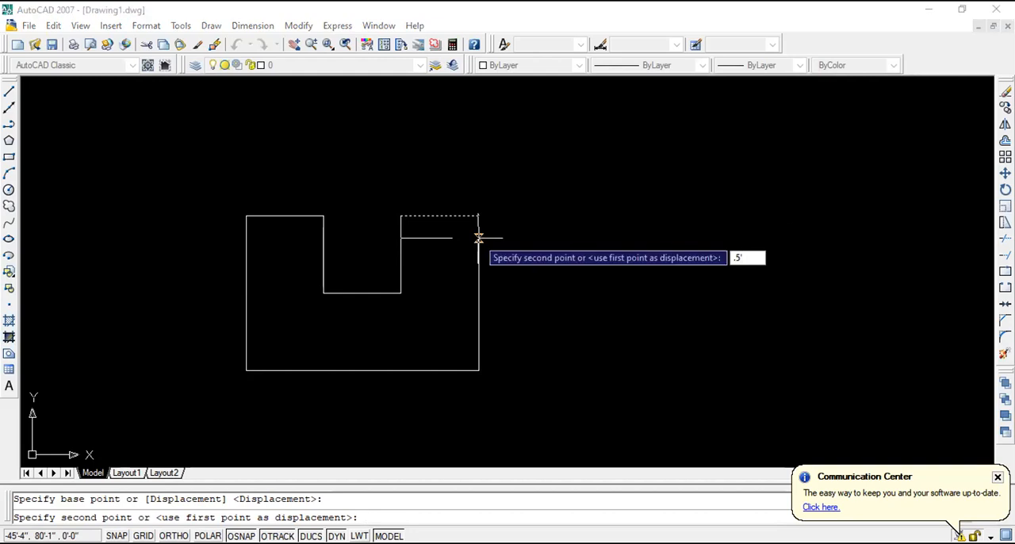
type("'")
key("Return")
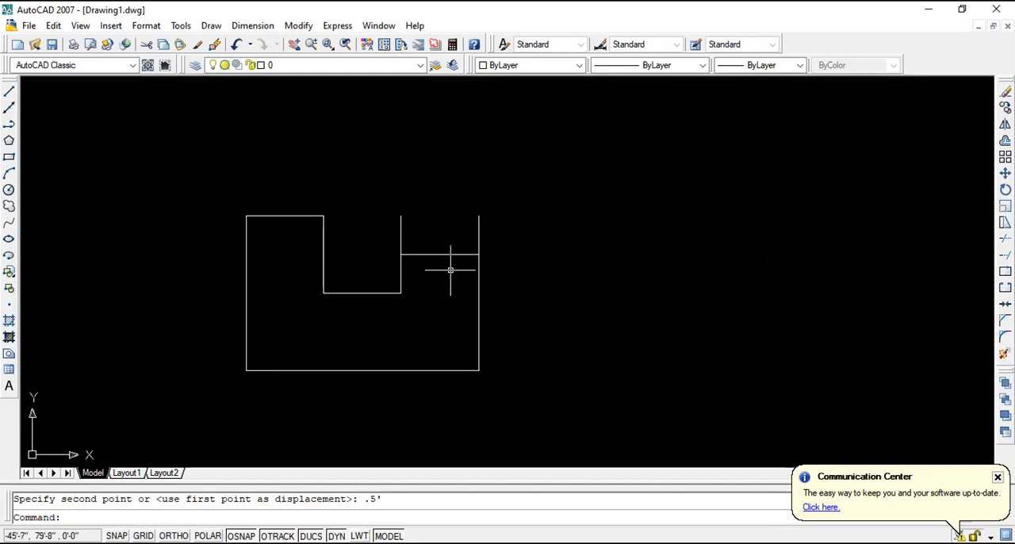
- Trim the two vertical stubs projecting above the lowered top edge of the right arm
left_click(480, 274)
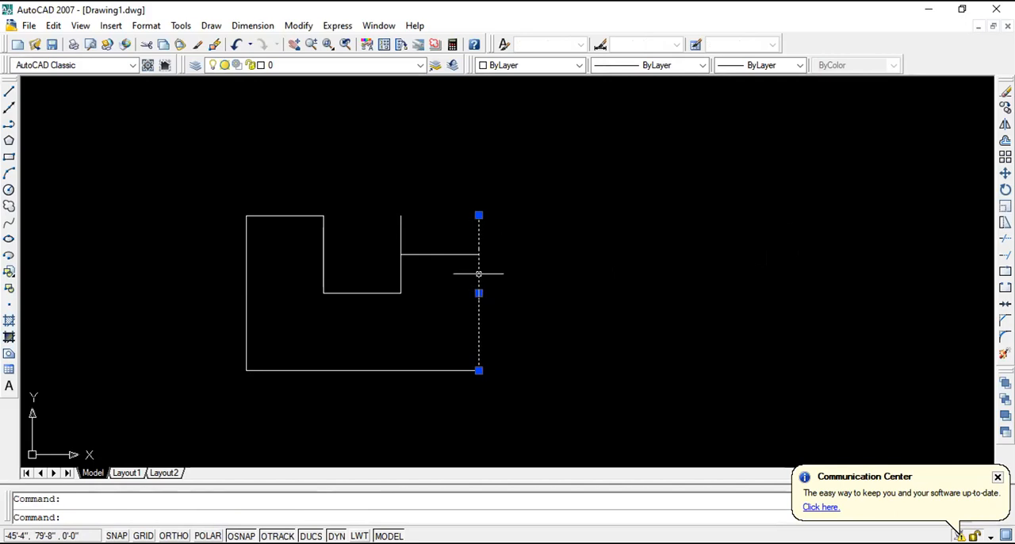
key("Escape")
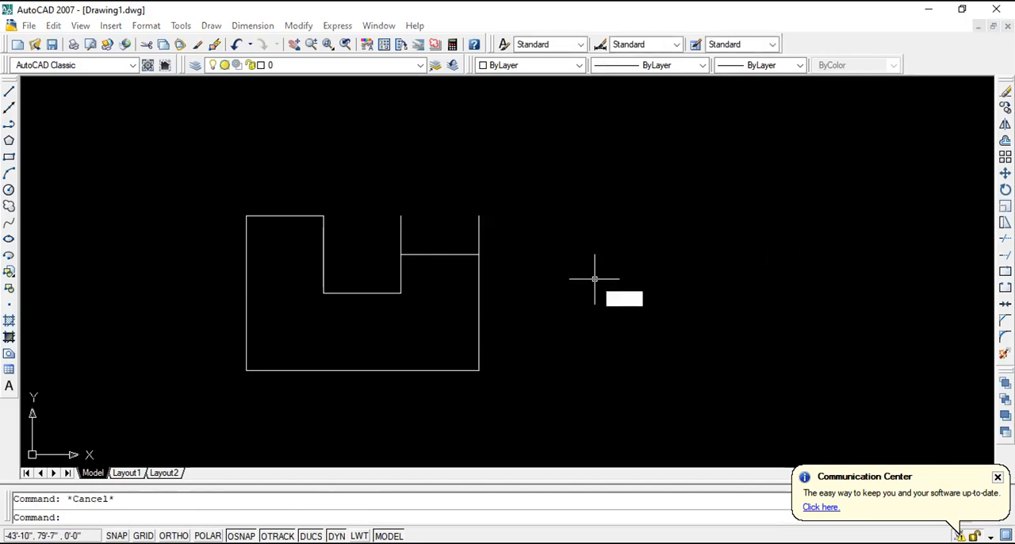
type("tr")
key("Return")
key("Return")
left_click(520, 229)
left_click(386, 218)
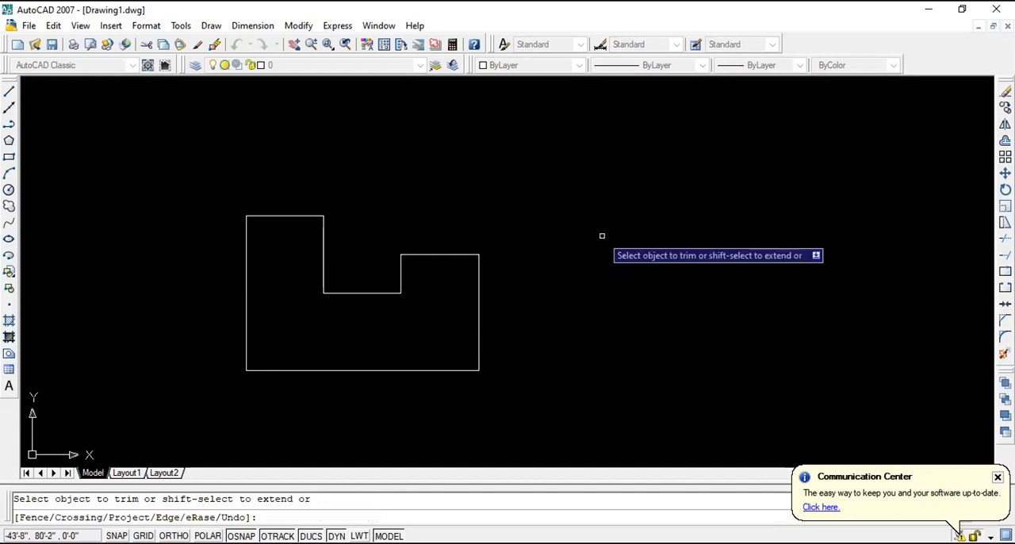
key("Escape")
- Stretch the outline's right side 1' to the right from its lower endpoint
left_click(478, 282)
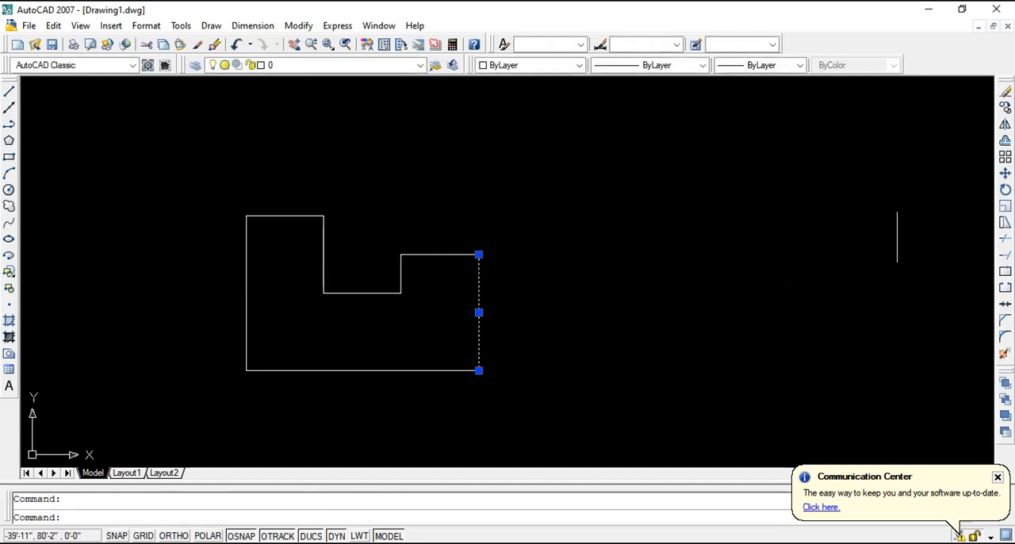
left_click(1005, 223)
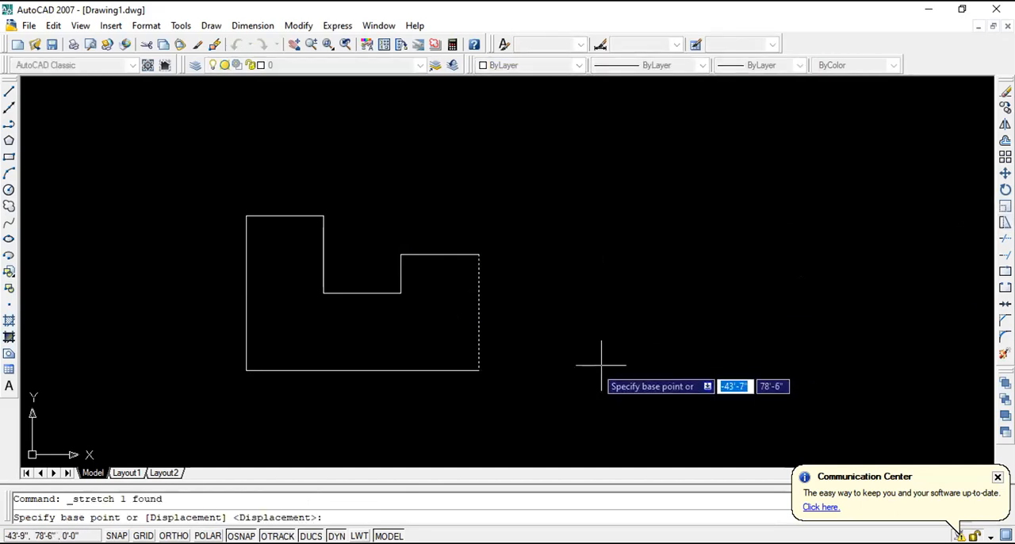
left_click(478, 370)
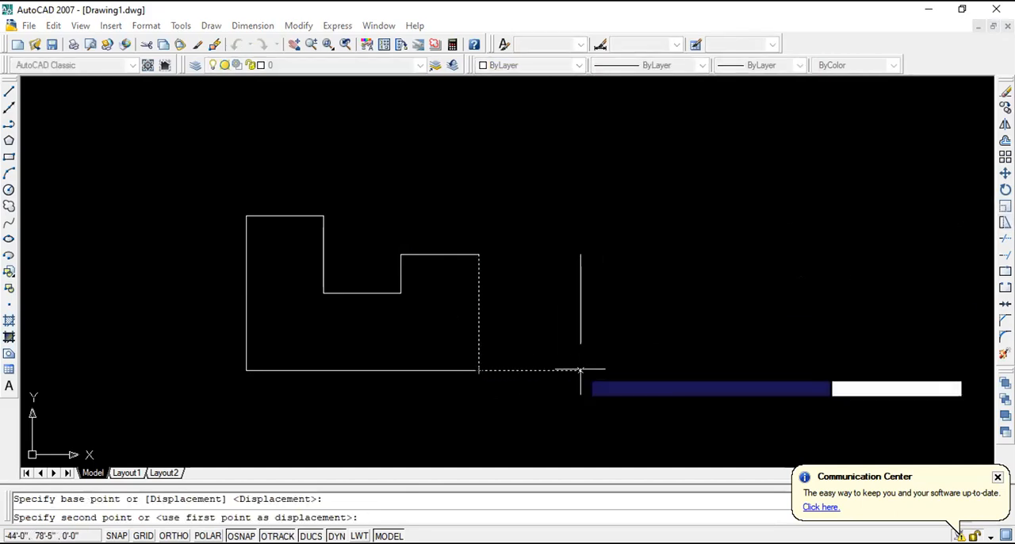
type("1")
key("Escape")
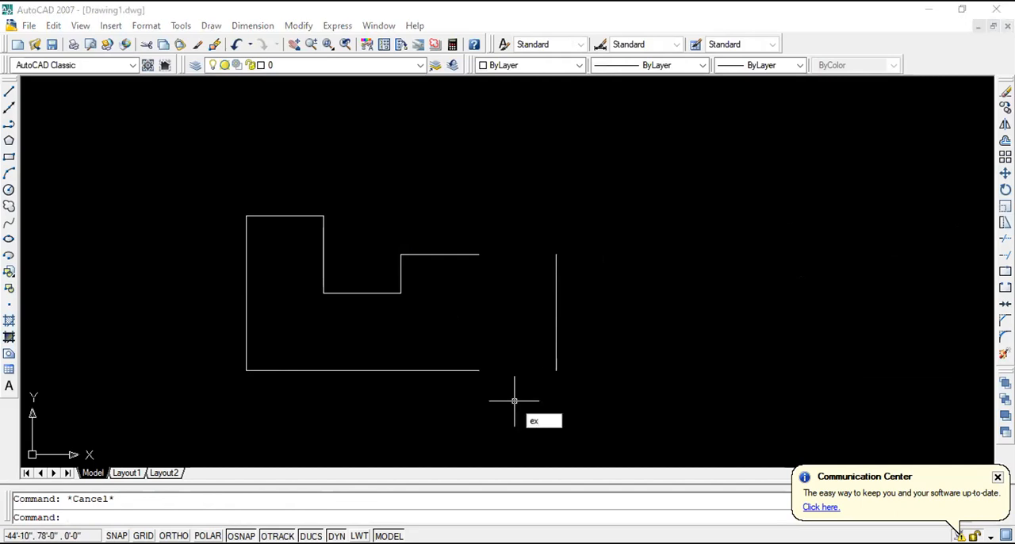
- Extend the right arm's top edge and the bottom edge to the moved right side, and undo the extension
key("Return")
key("Return")
left_click(474, 255)
left_click(476, 370)
key("Escape")
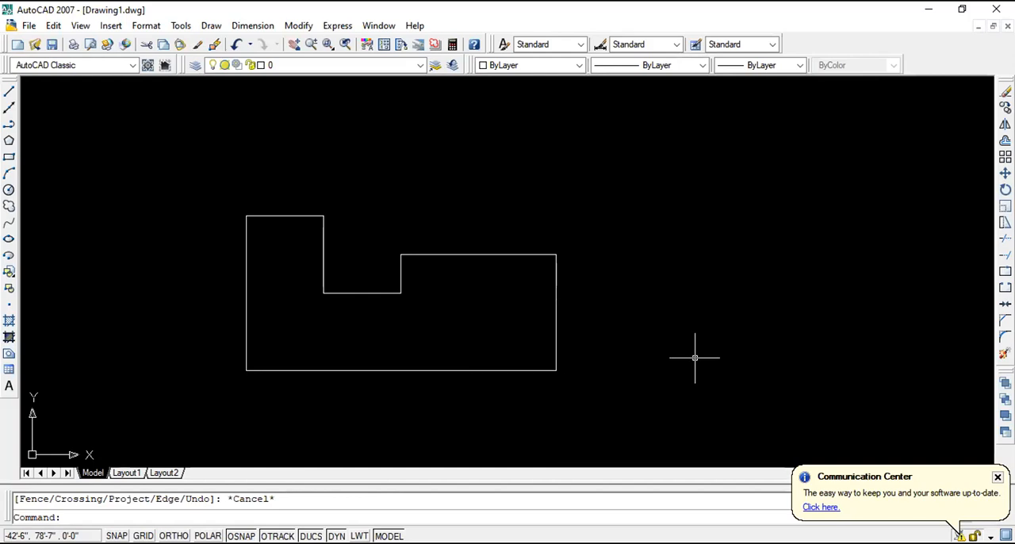
key("ctrl+z")
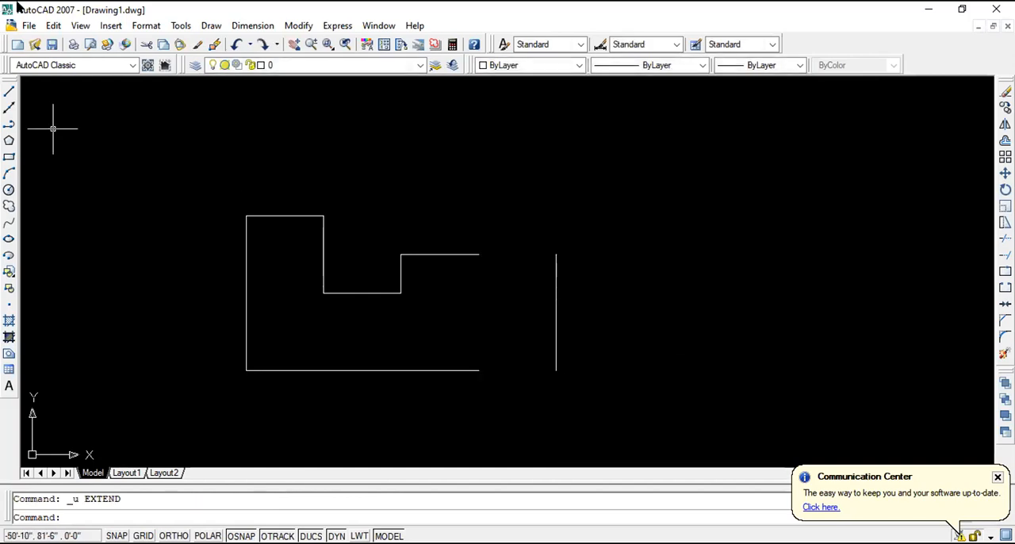
- Bridge the upper and lower gaps to the moved right side with endpoint-to-endpoint lines, and undo both lines
left_click(8, 91)
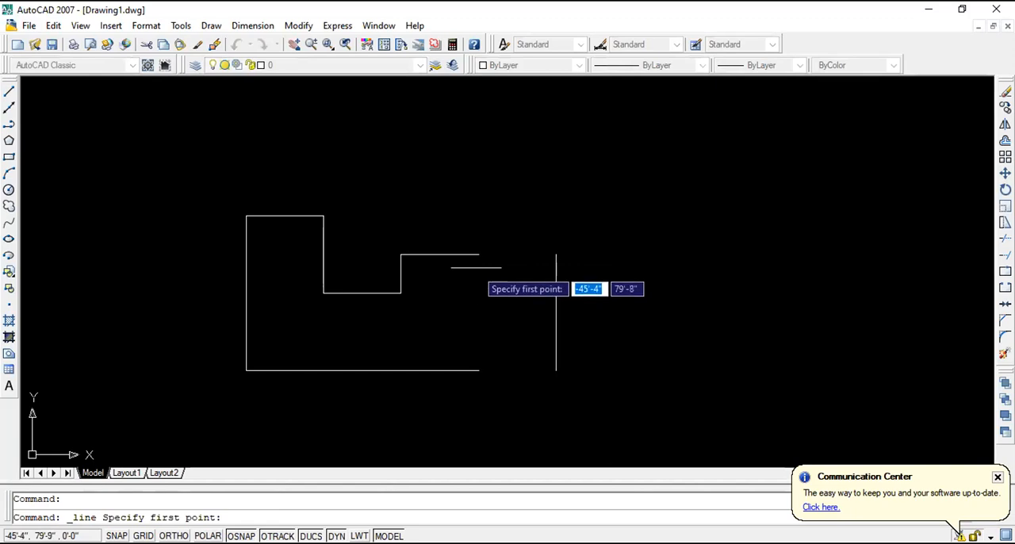
left_click(478, 254)
left_click(556, 254)
key("Escape")
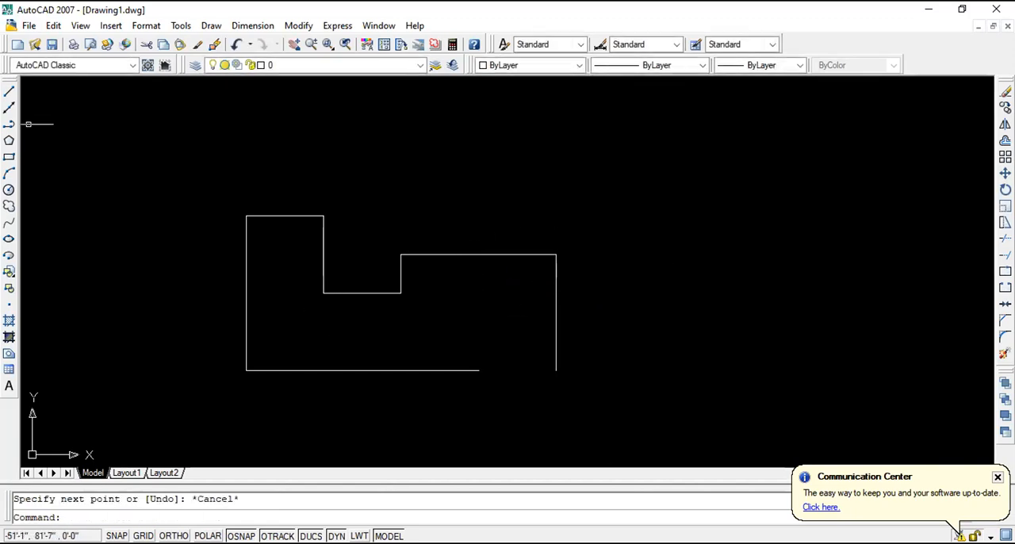
left_click(9, 91)
left_click(478, 369)
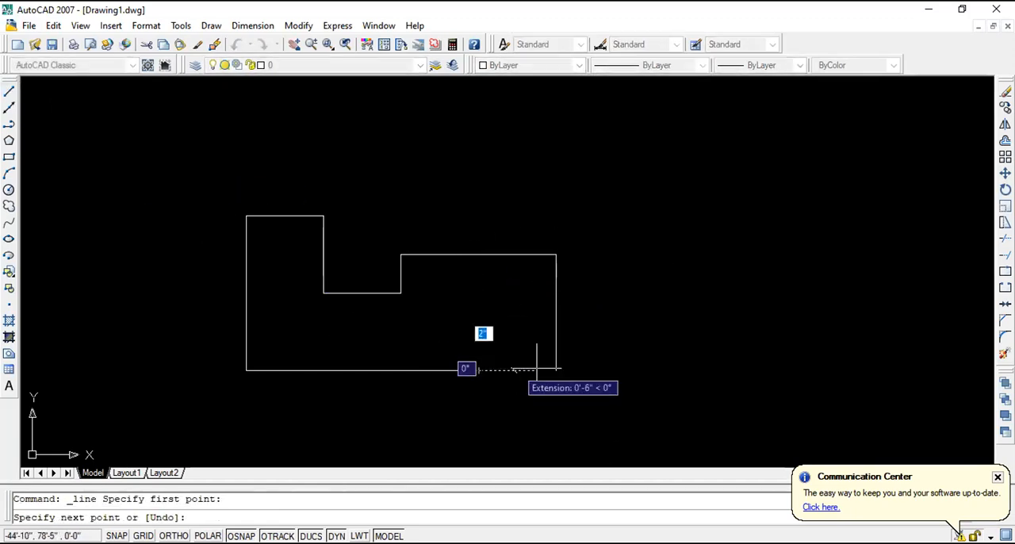
left_click(556, 370)
key("Escape")
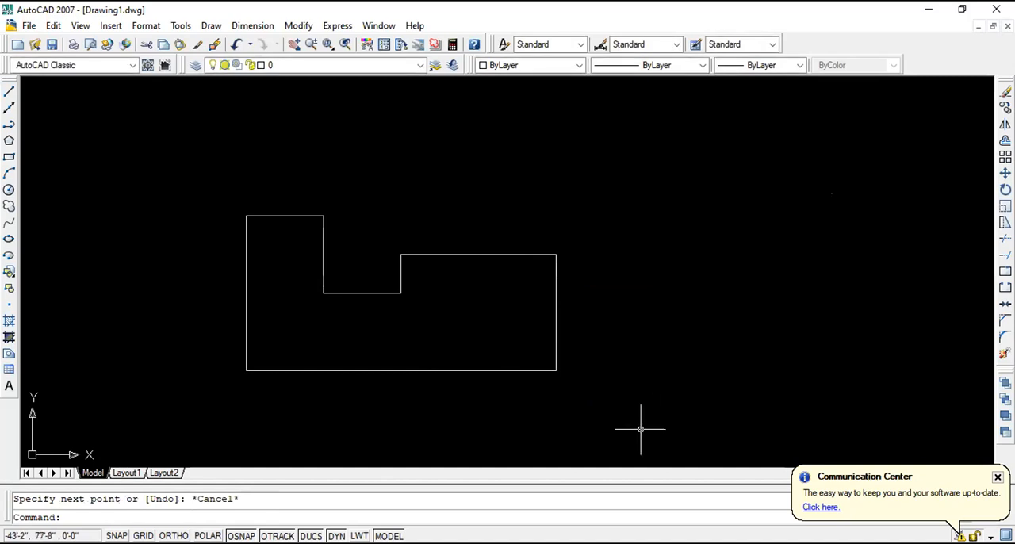
key("ctrl+z")
key("ctrl+z")
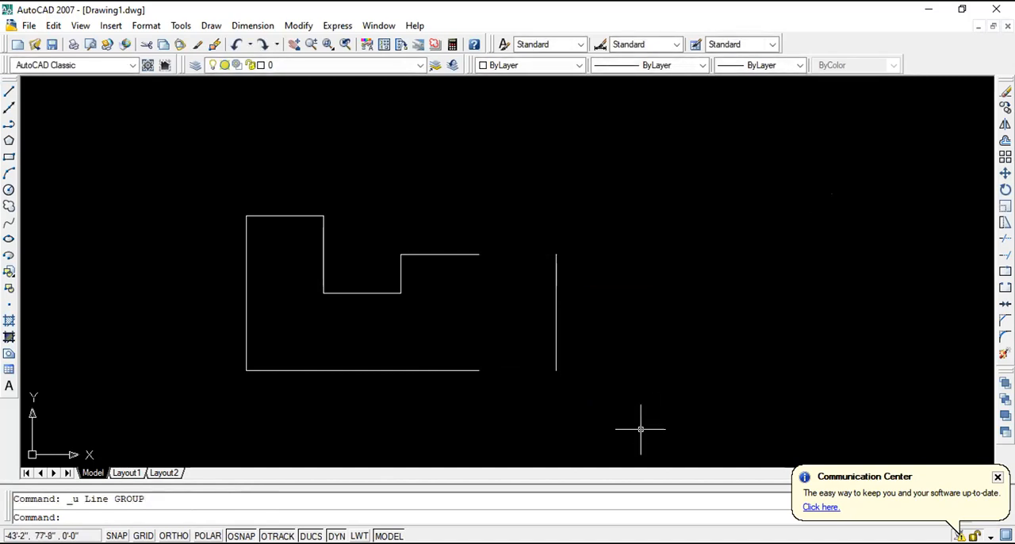
- Erase all remaining segments of the outline and dismiss the Communication Center notification
key("Escape")
left_click(627, 421)
left_click(206, 157)
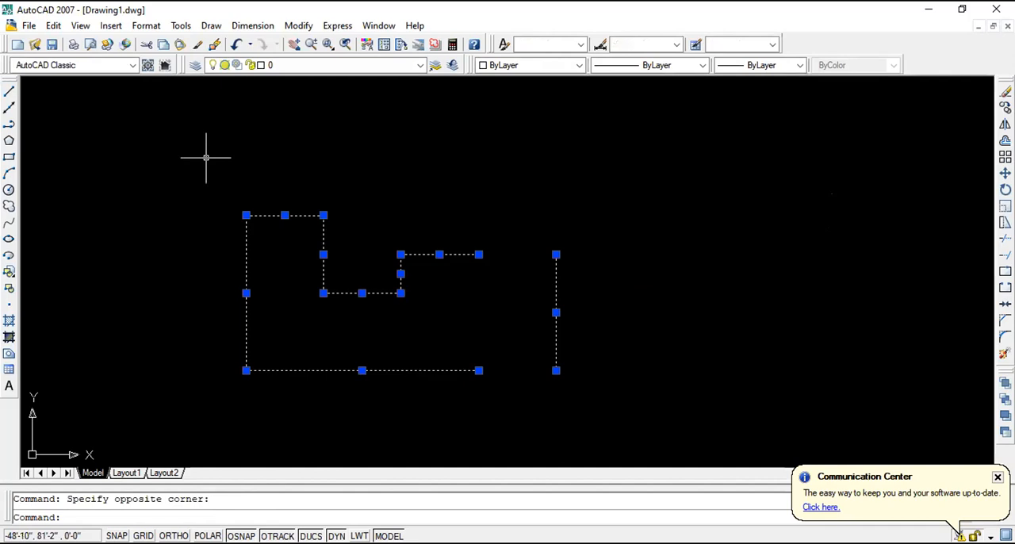
key("Delete")
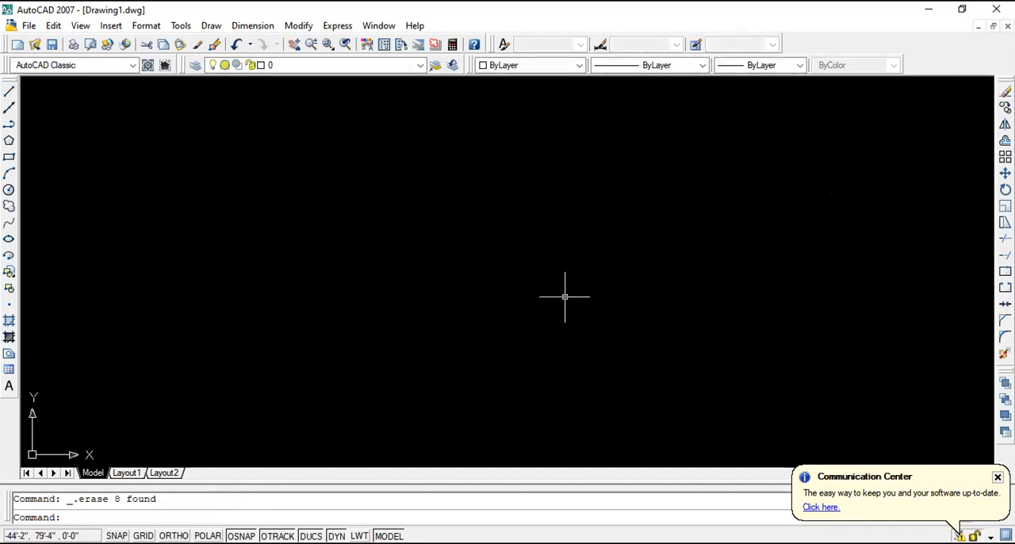
left_click(997, 478)
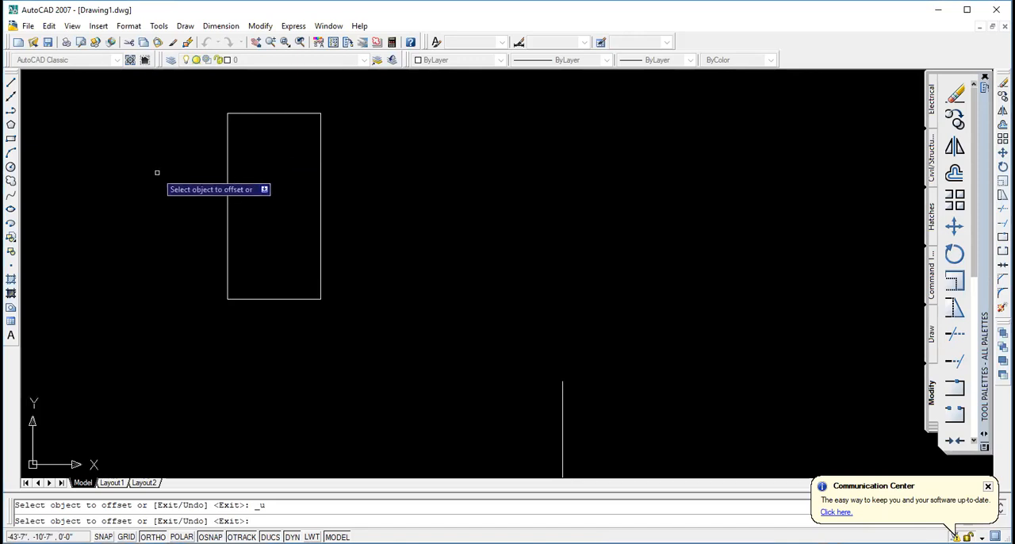
- Try to offset the tall rectangle by 5"
key("Escape")
left_click(158, 106)
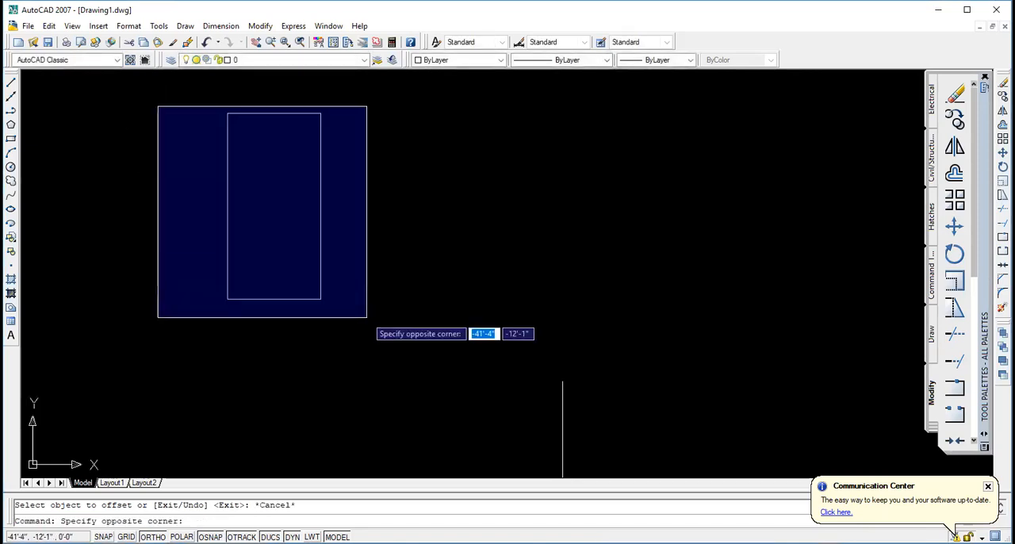
left_click(367, 317)
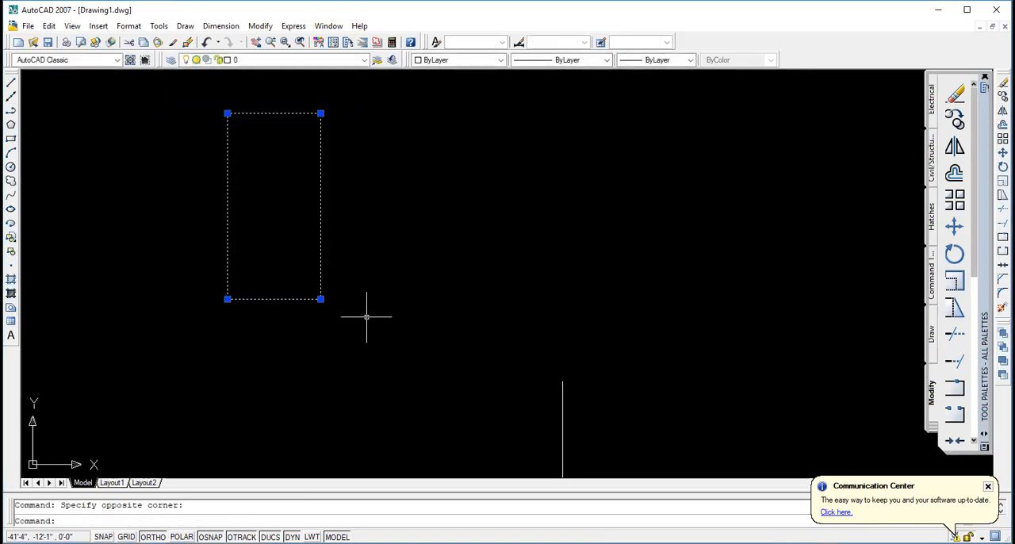
left_click(960, 176)
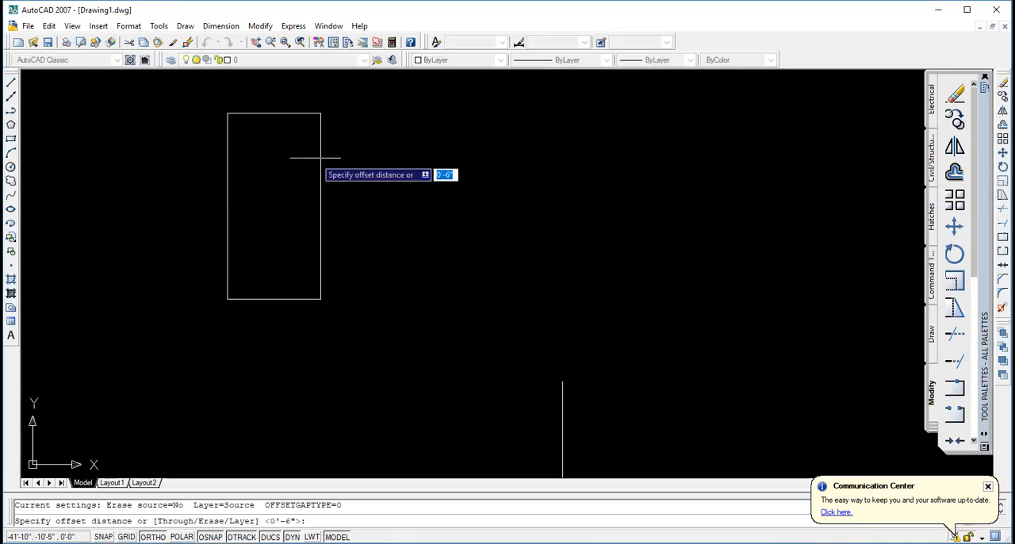
left_click(274, 114)
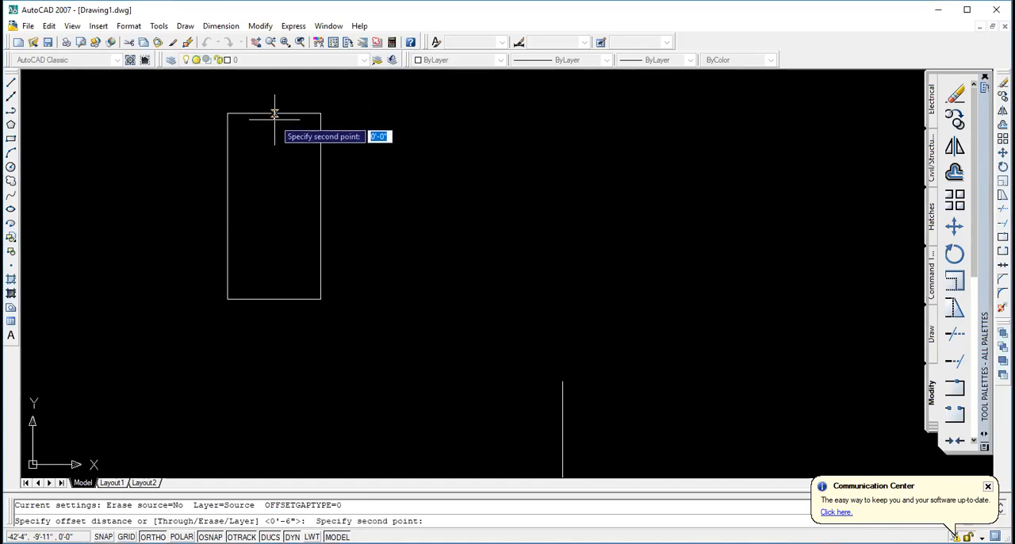
type("5'")
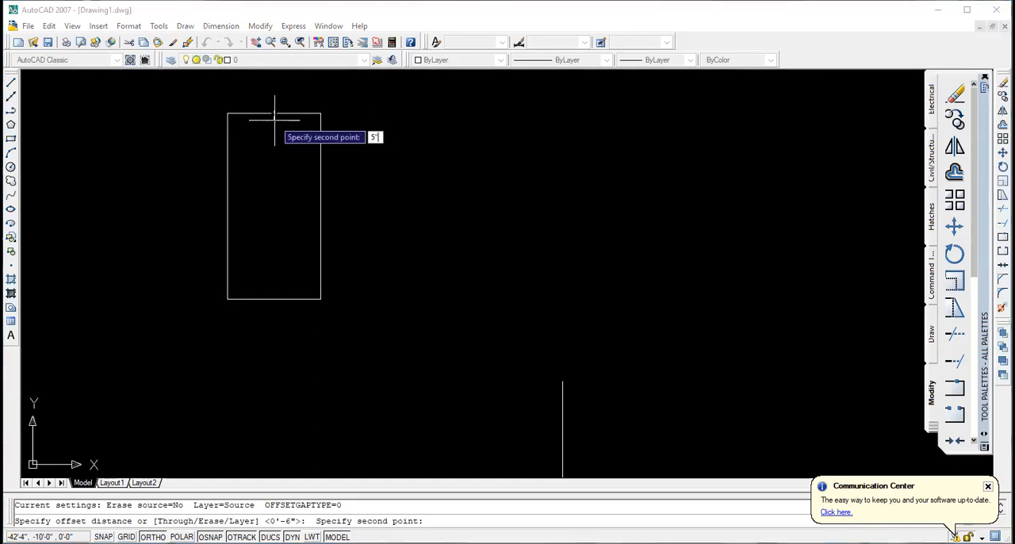
key("Return")
left_click(275, 115)
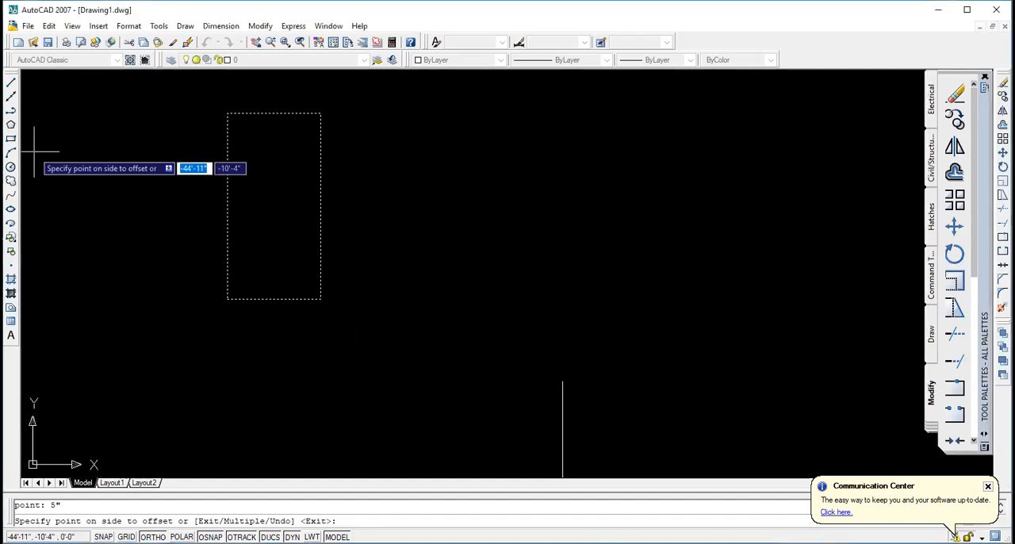
key("Escape")
key("Escape")
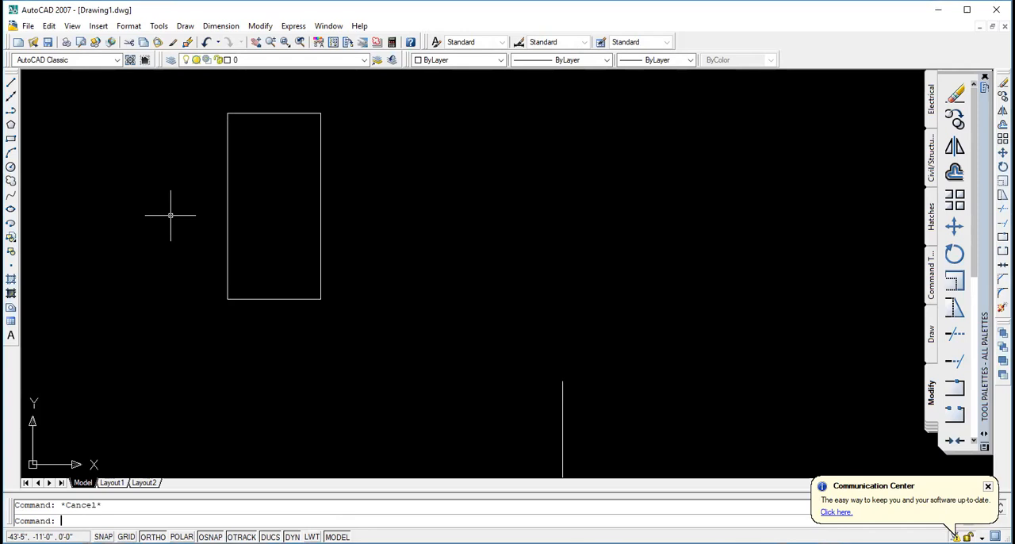
left_click(294, 200)
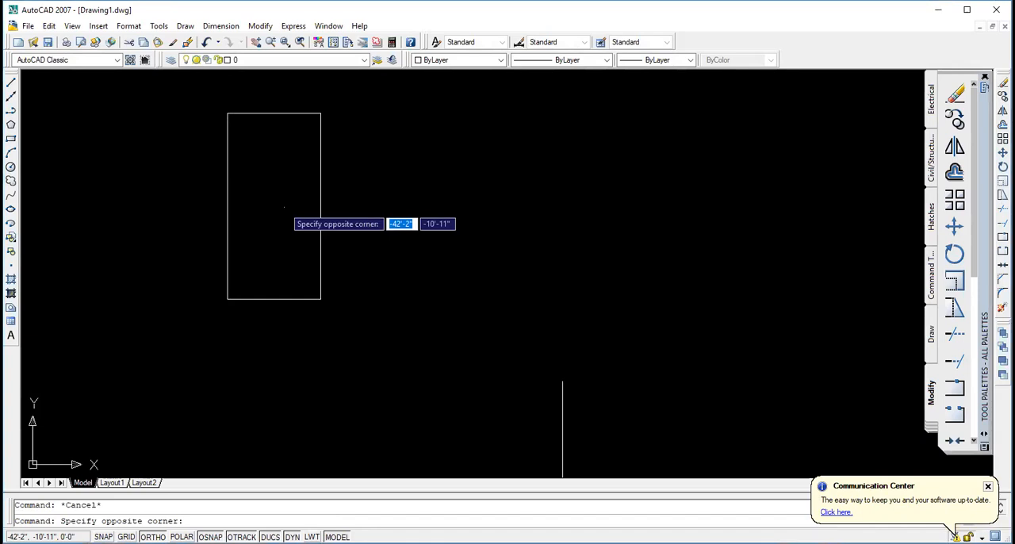
left_click(226, 111)
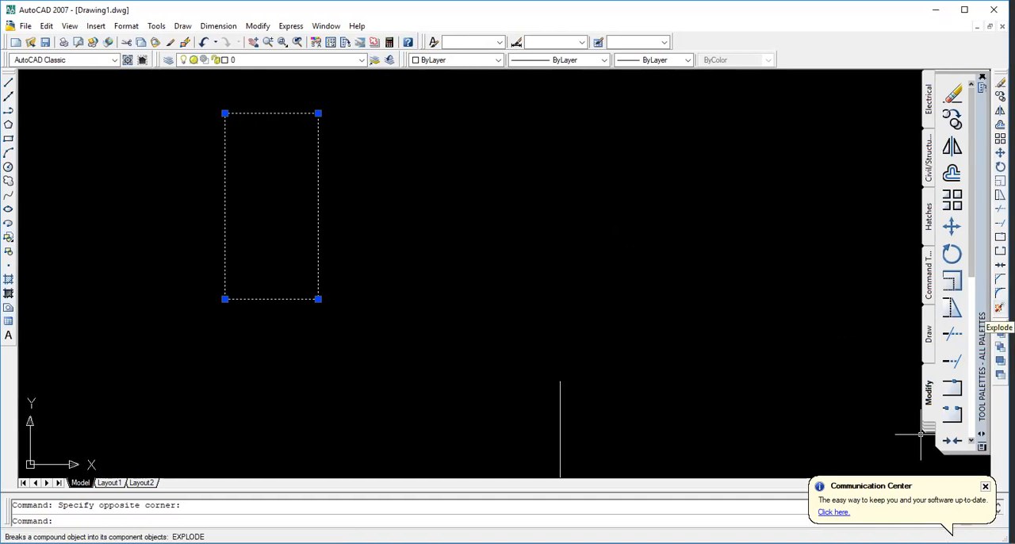
left_click(1000, 293)
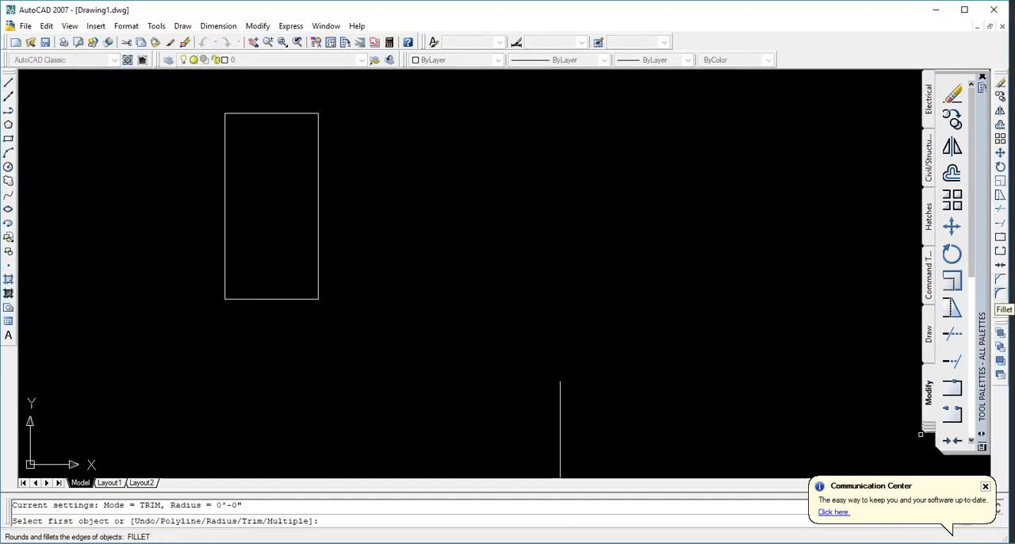
left_click(998, 308)
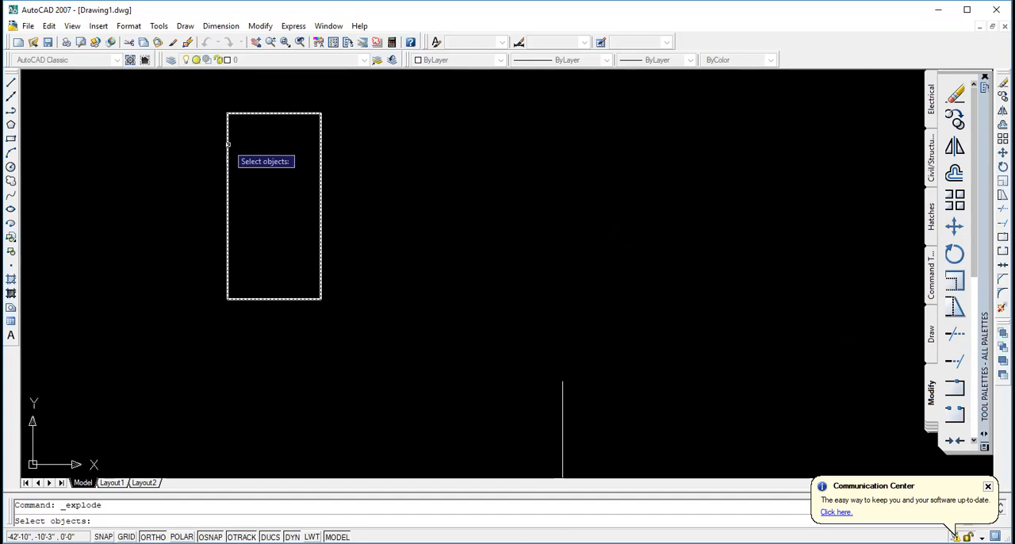
key("Return")
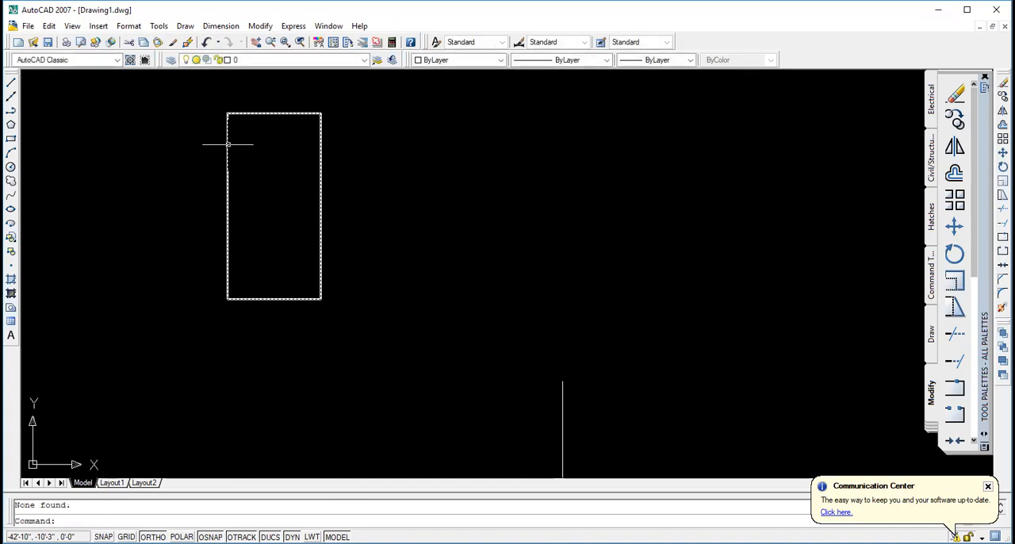
key("Escape")
key("Escape")
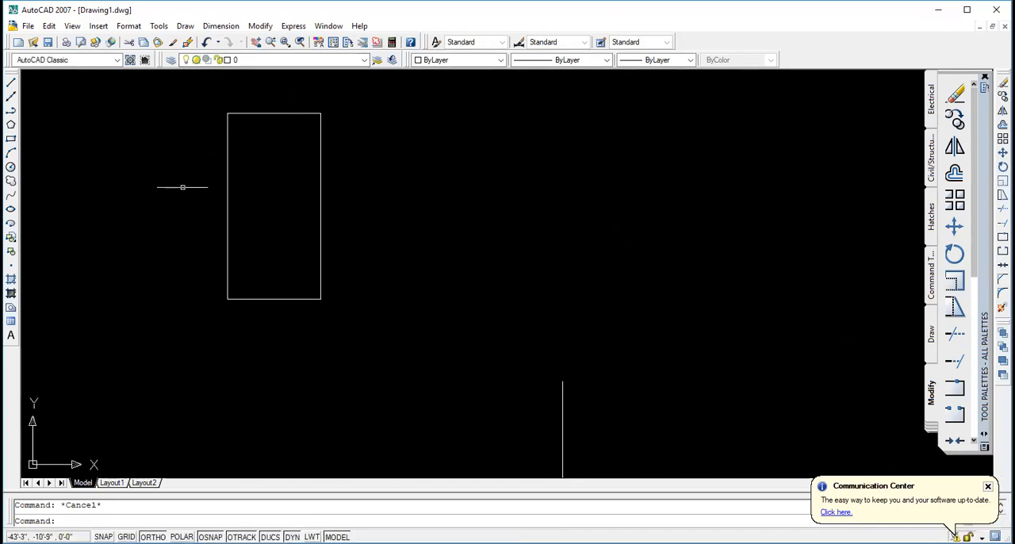
- Explode the tall rectangle into separate lines and select its top and left edges to check the split
left_click(207, 119)
left_click(192, 105)
left_click(369, 366)
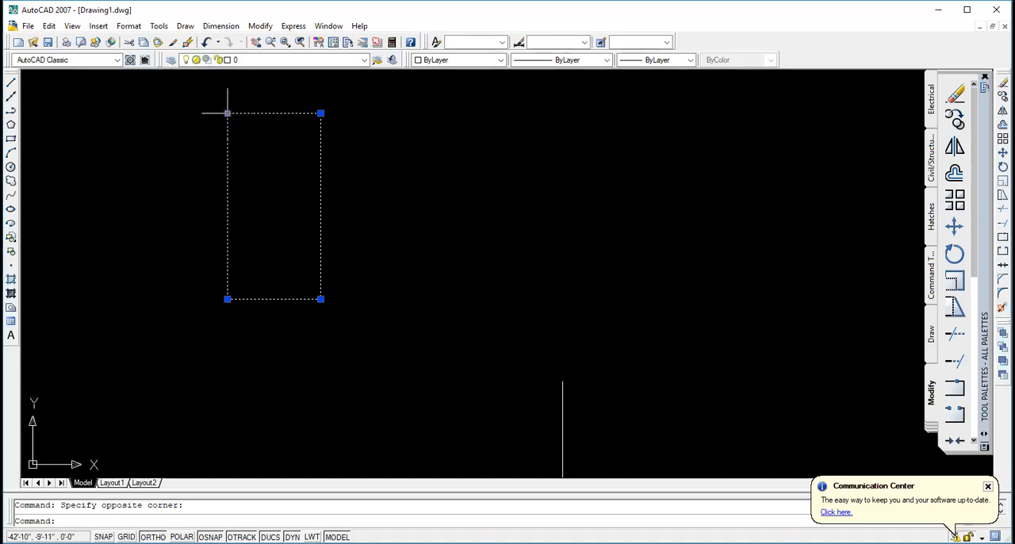
left_click(1002, 308)
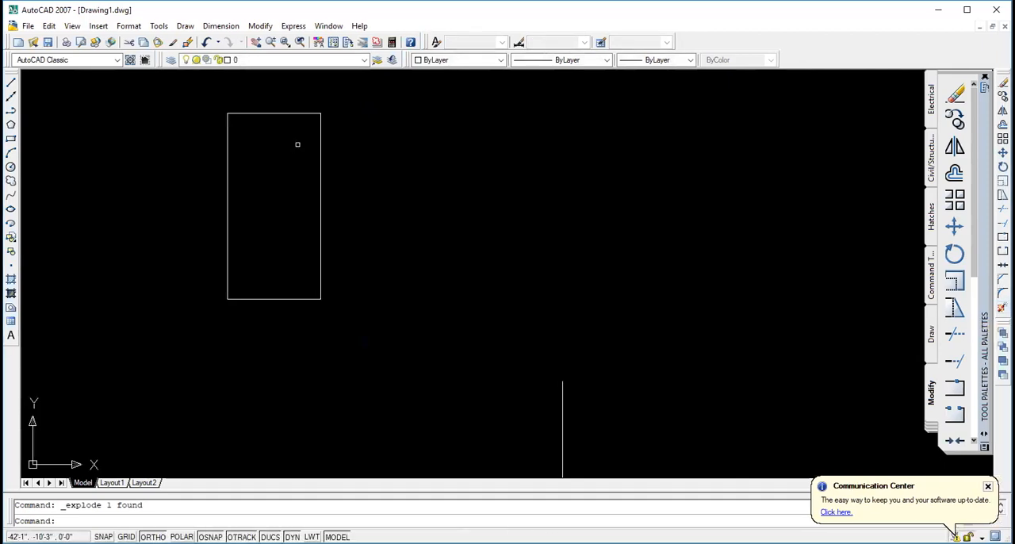
left_click(232, 117)
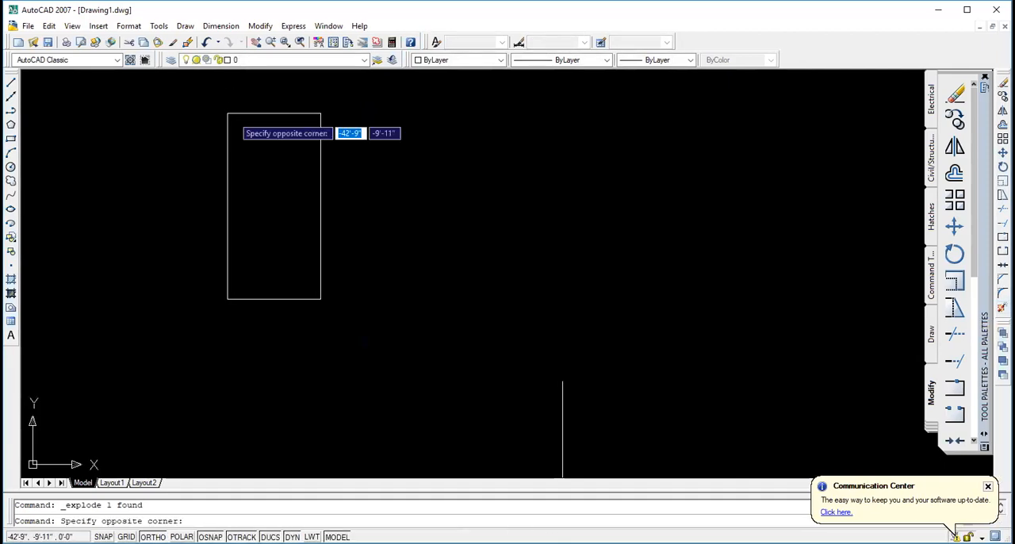
left_click(222, 114)
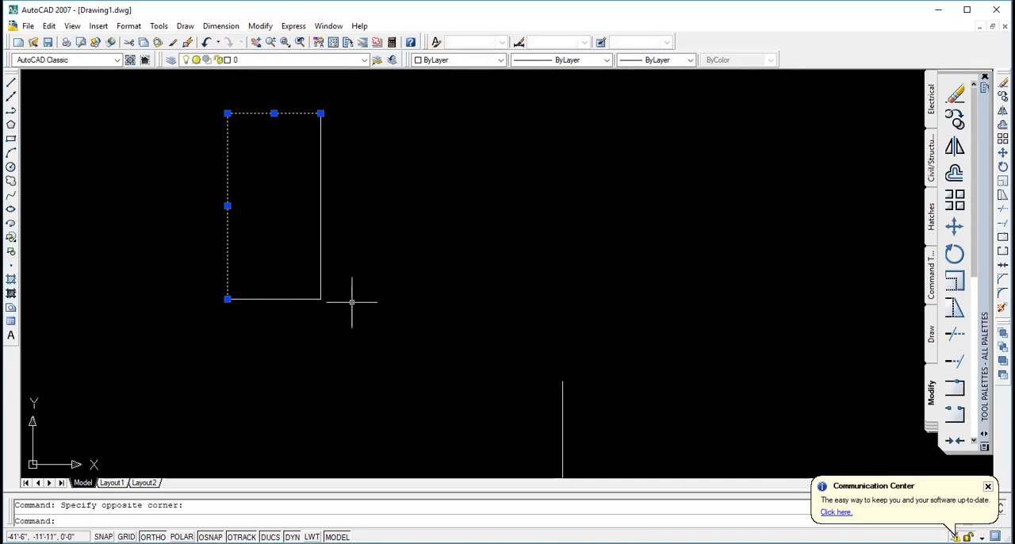
key("Escape")
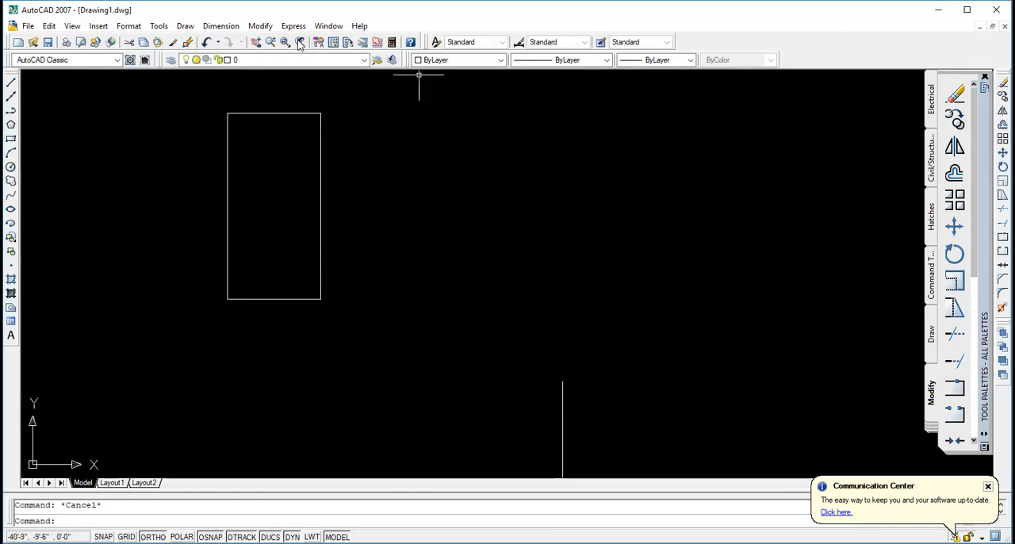
- Add a vertical linear dimension from the rectangle's upper-left corner to its lower-right corner, with the dimension line on the left edge
left_click(236, 27)
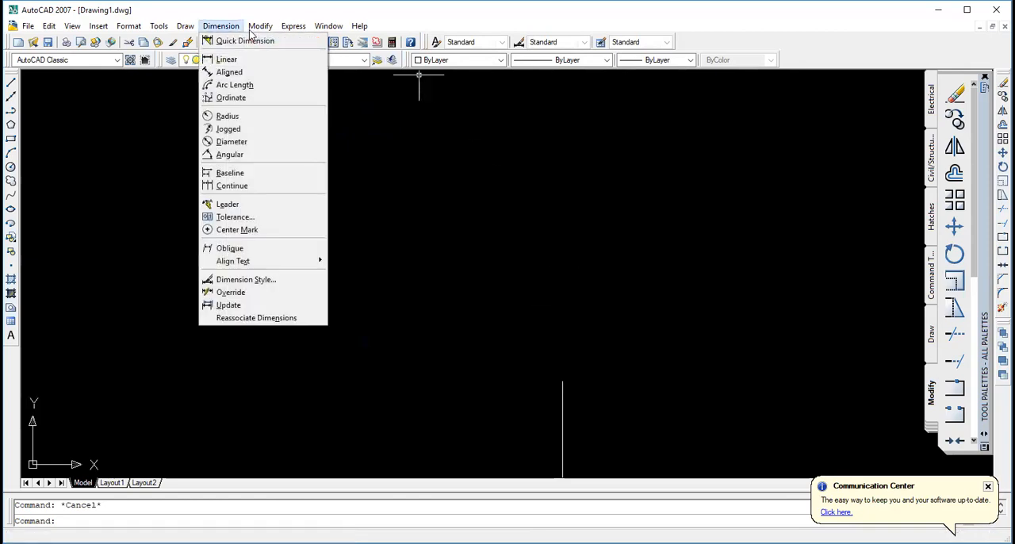
left_click(226, 59)
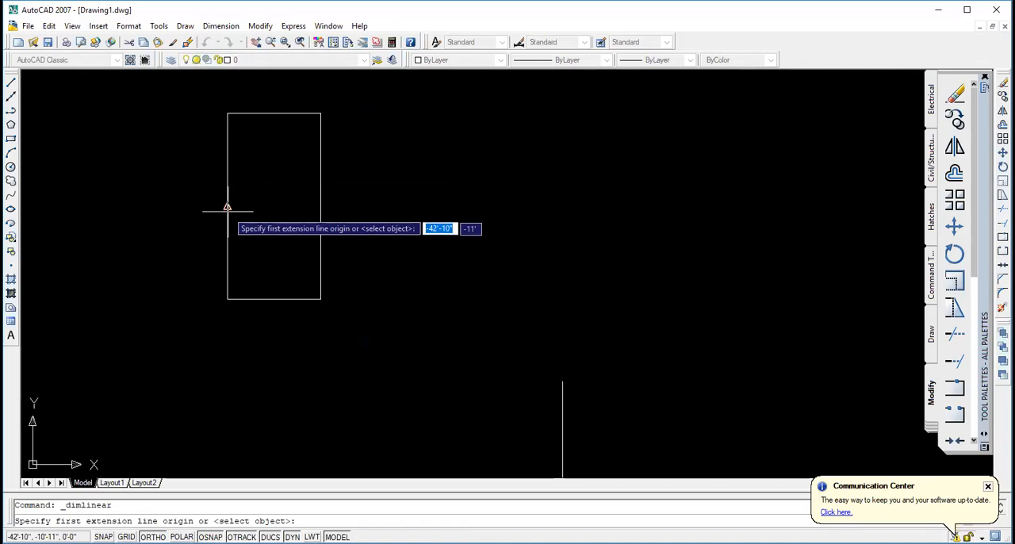
left_click(228, 113)
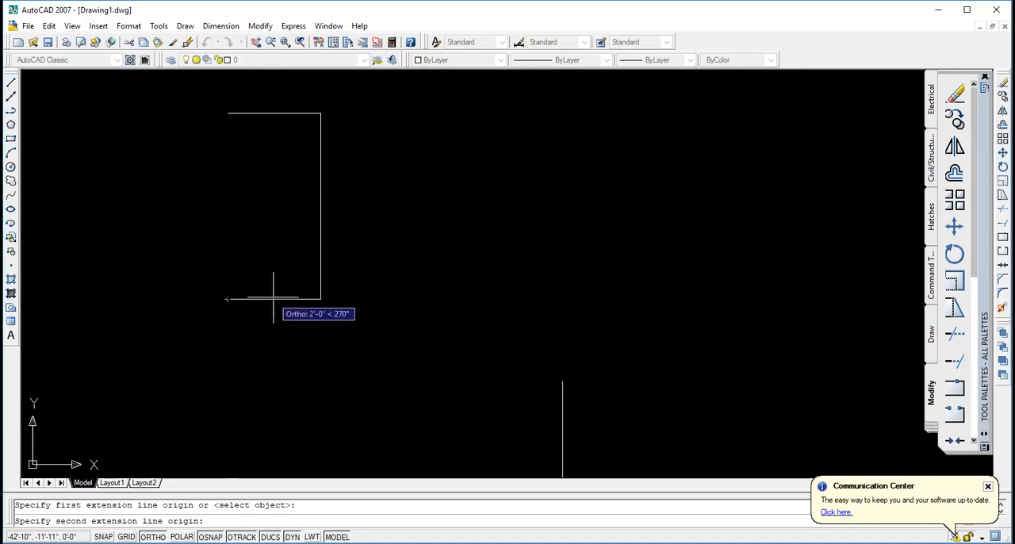
left_click(321, 299)
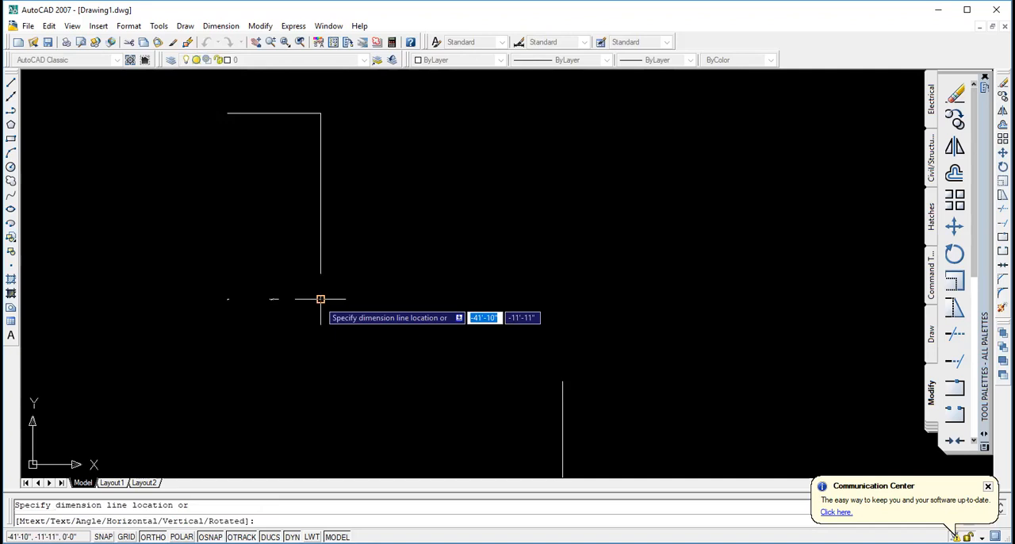
left_click(228, 113)
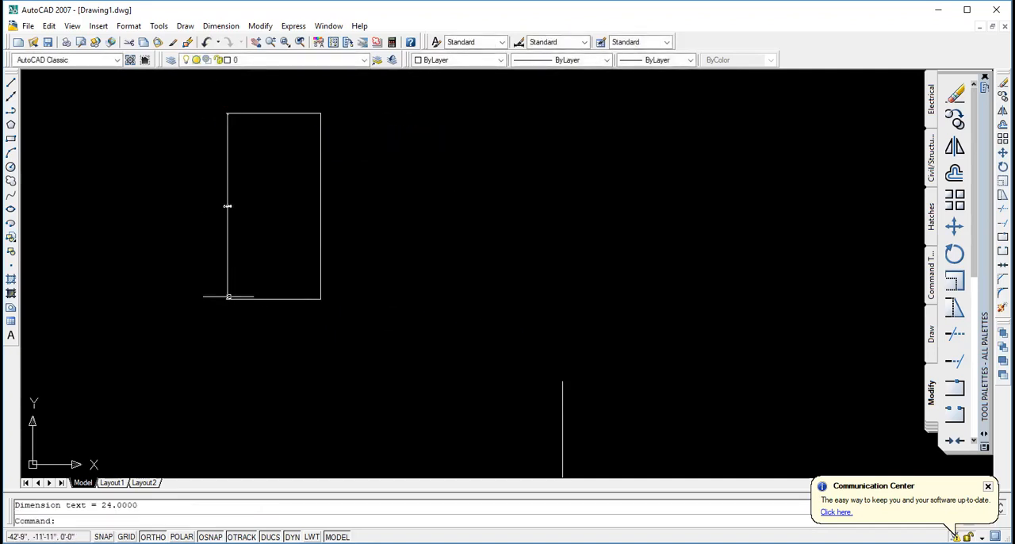
- Stretch the dimension line about 1'-0" outward from the rectangle's left edge using its grip
left_click(228, 206)
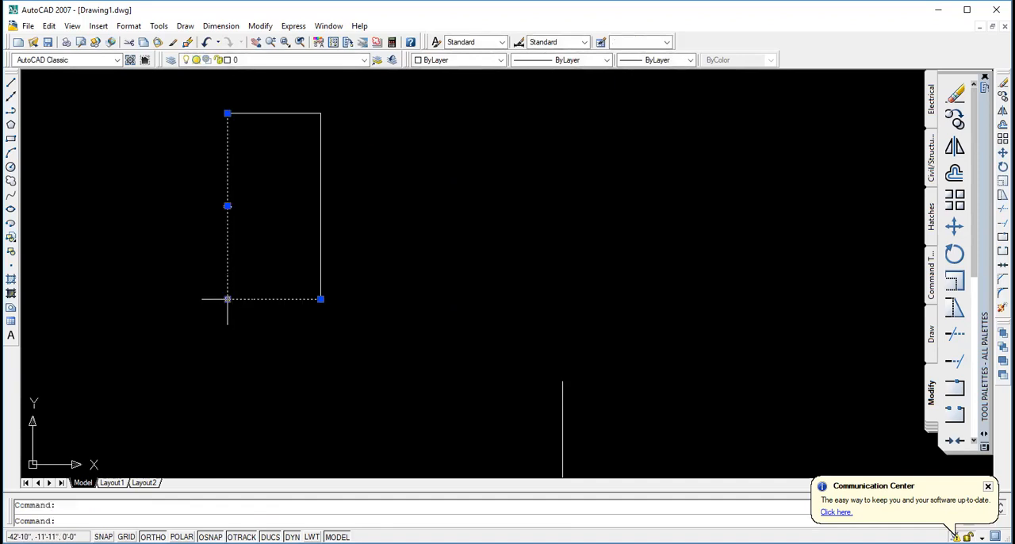
left_click(227, 299)
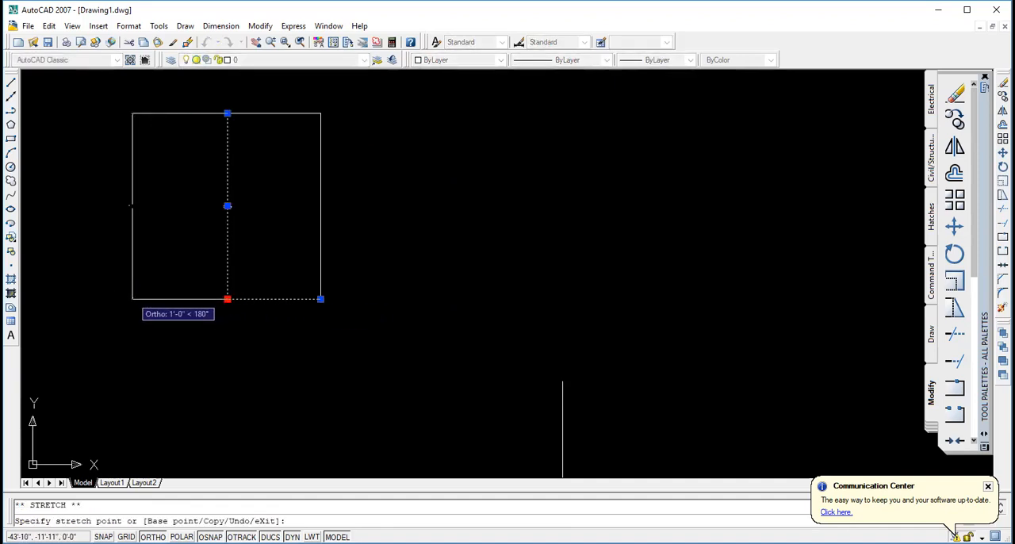
left_click(133, 299)
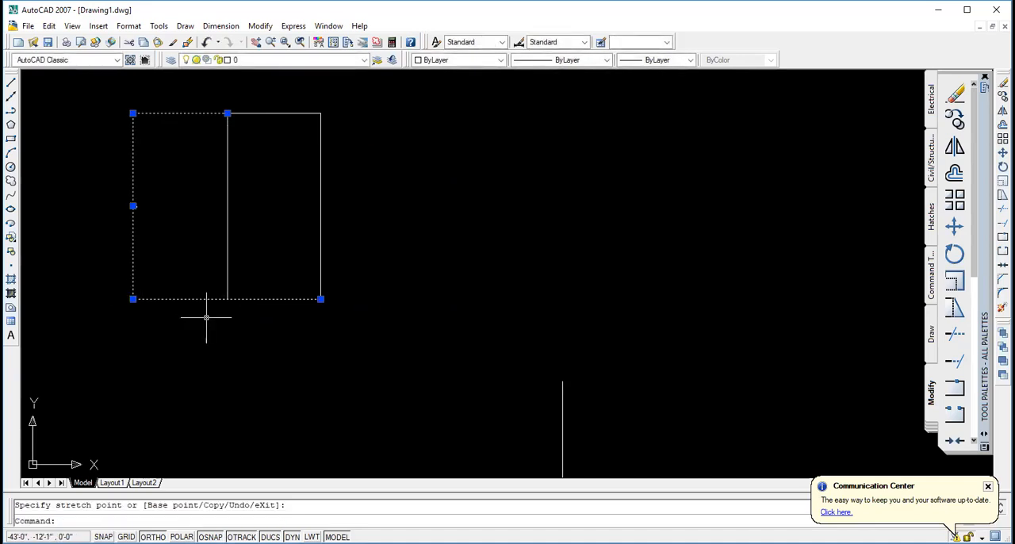
key("Escape")
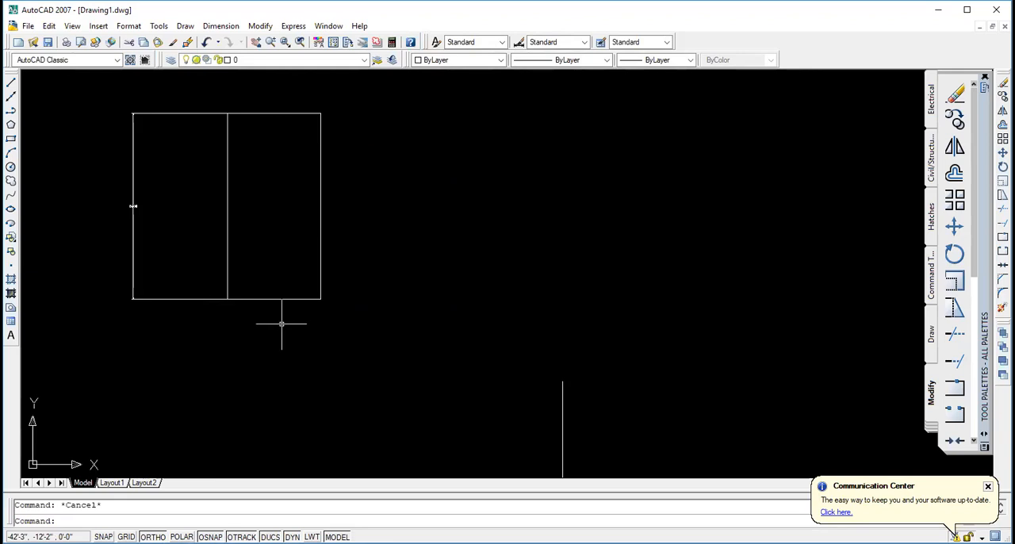
- Examine the text of the vertical dimension beside the rectangle up close
scroll(130, 206, "up", 5)
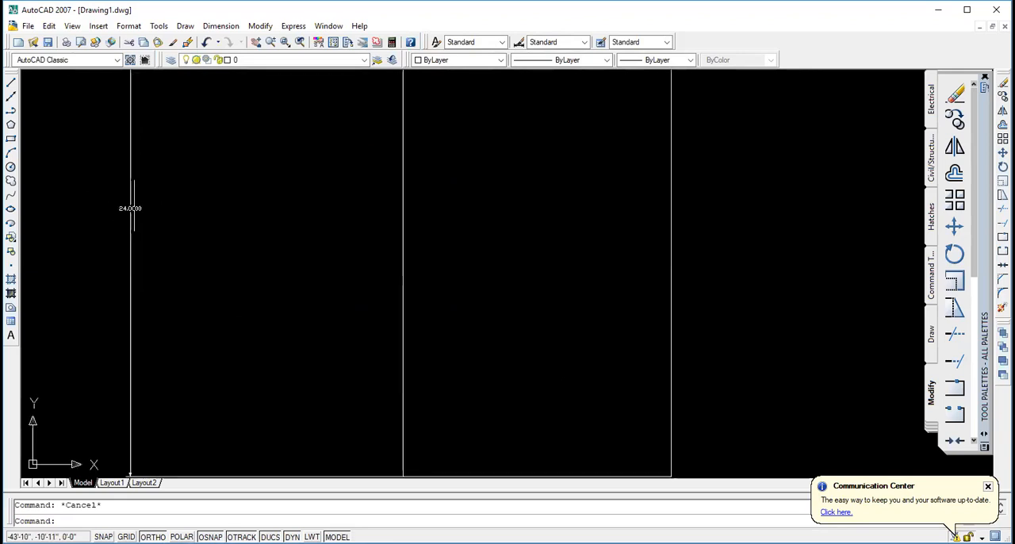
scroll(139, 200, "up", 3)
scroll(174, 195, "down", 1)
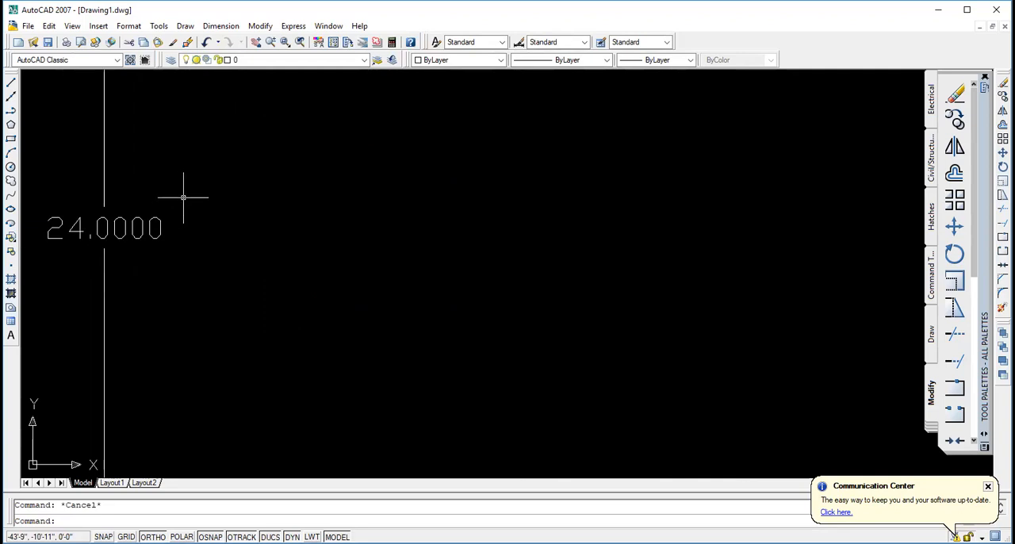
scroll(185, 196, "down", 10)
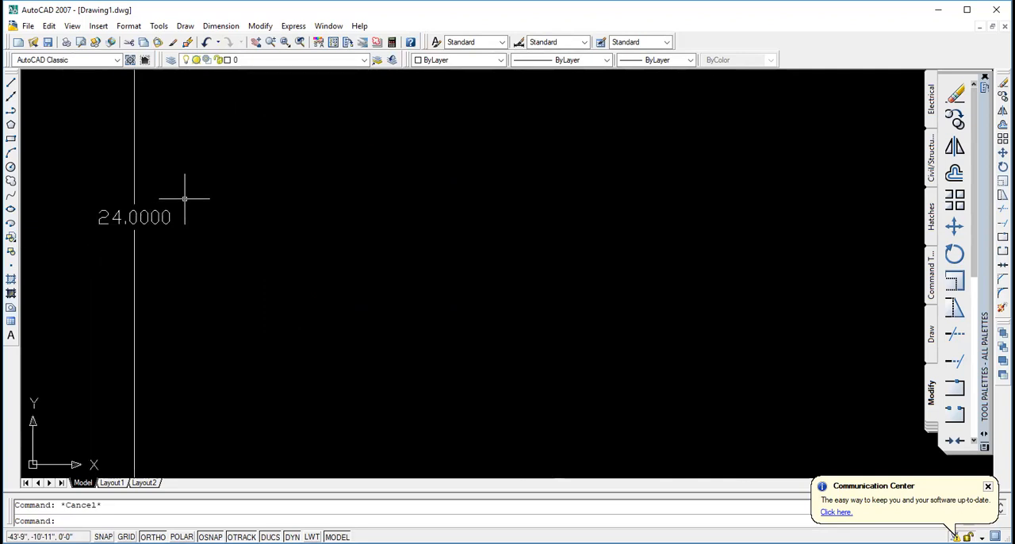
scroll(231, 189, "up", 3)
scroll(226, 190, "down", 2)
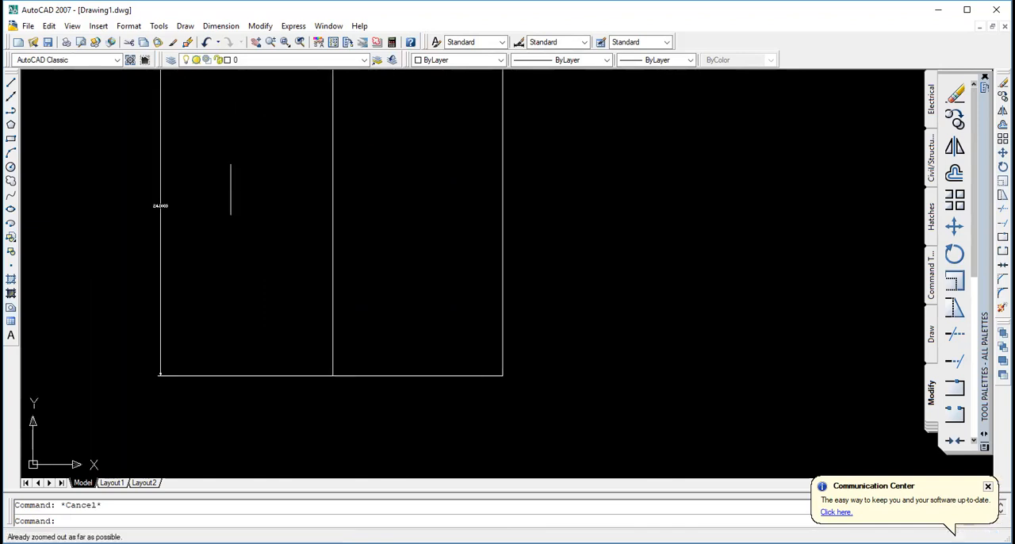
scroll(333, 182, "down", 2)
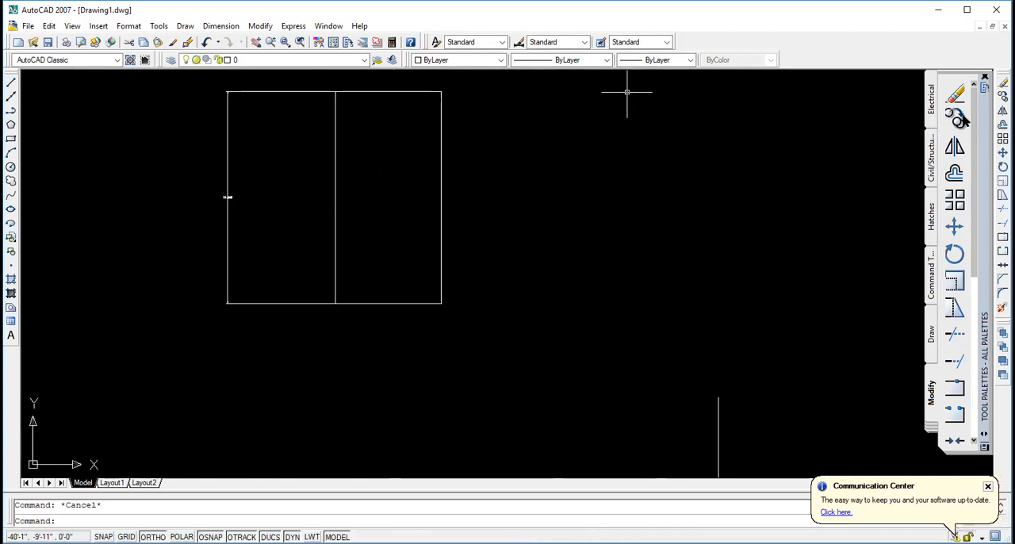
- Try to offset the vertical dimension outward by a distance of 1
left_click(955, 174)
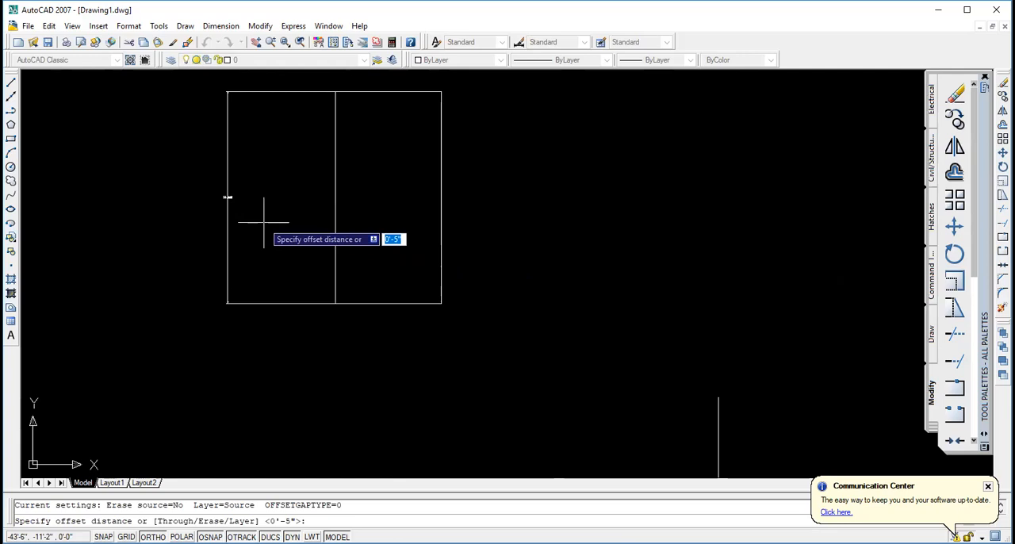
type("1")
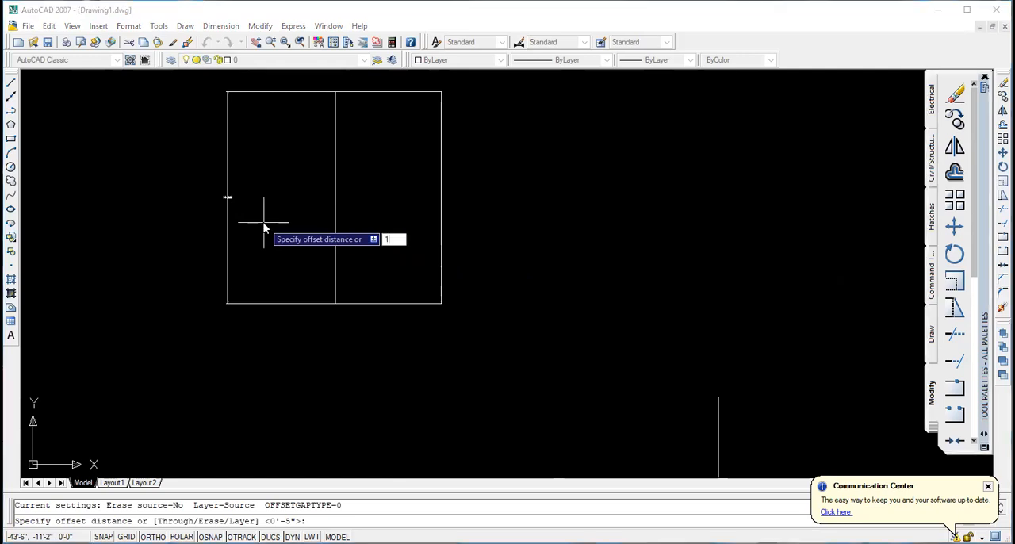
key("Return")
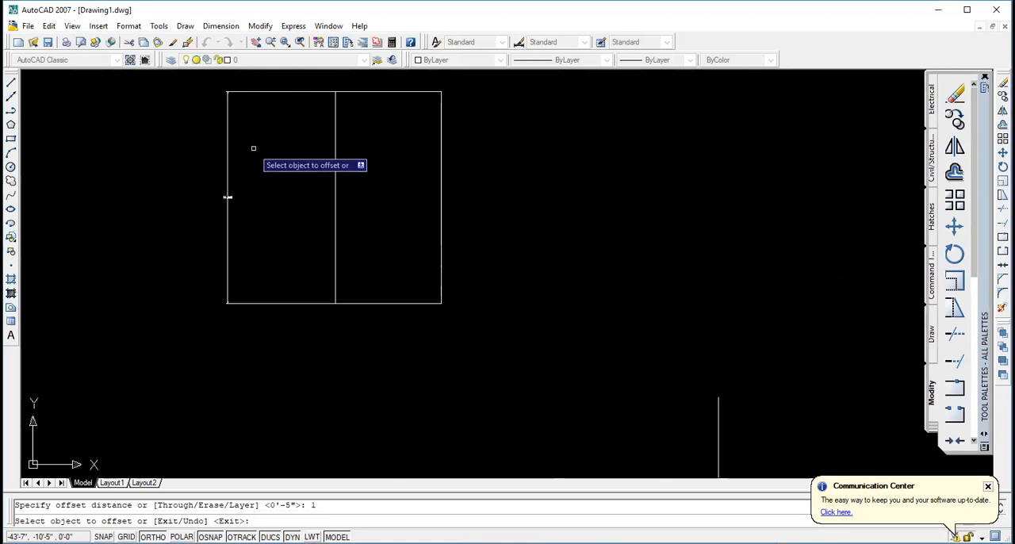
left_click(282, 92)
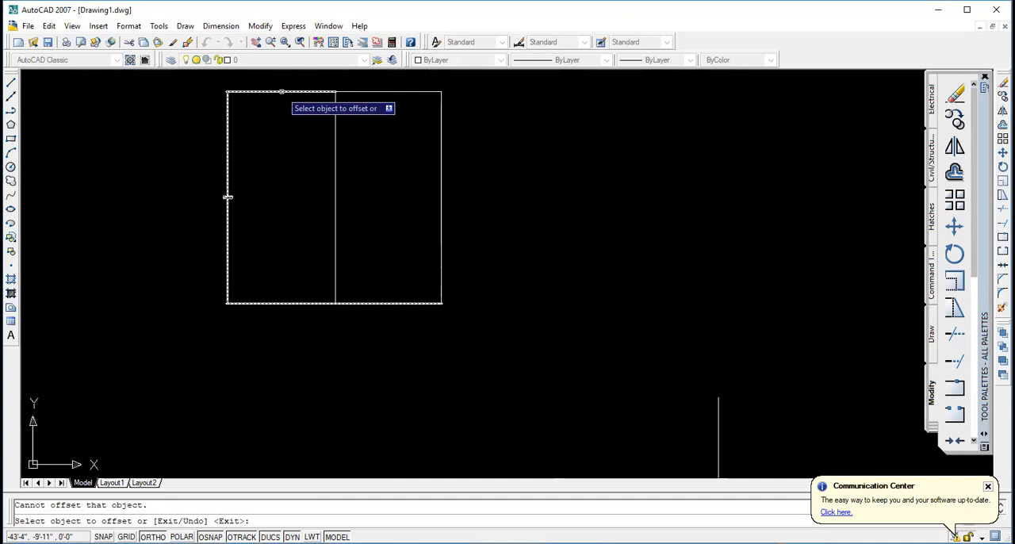
left_click(174, 81)
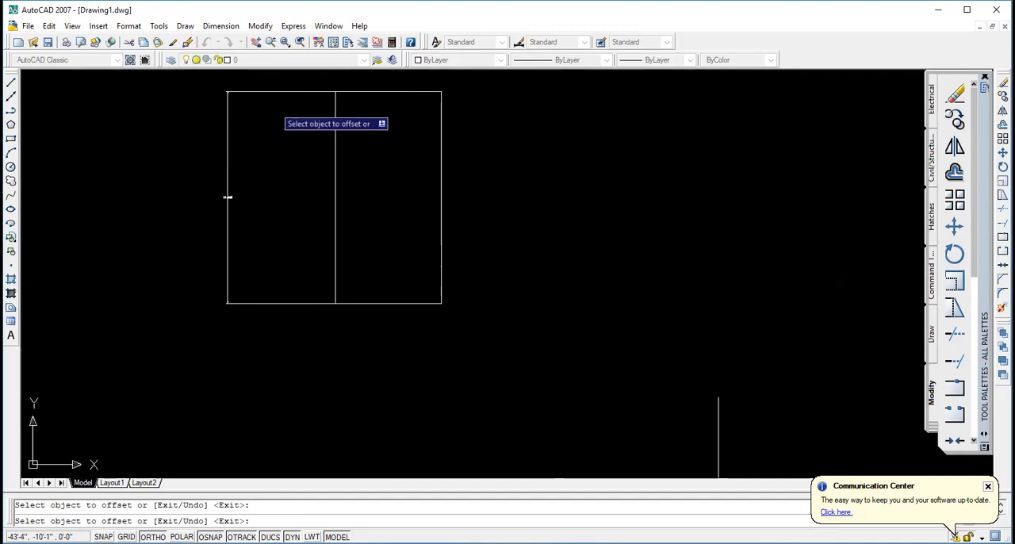
key("Escape")
left_click(215, 90)
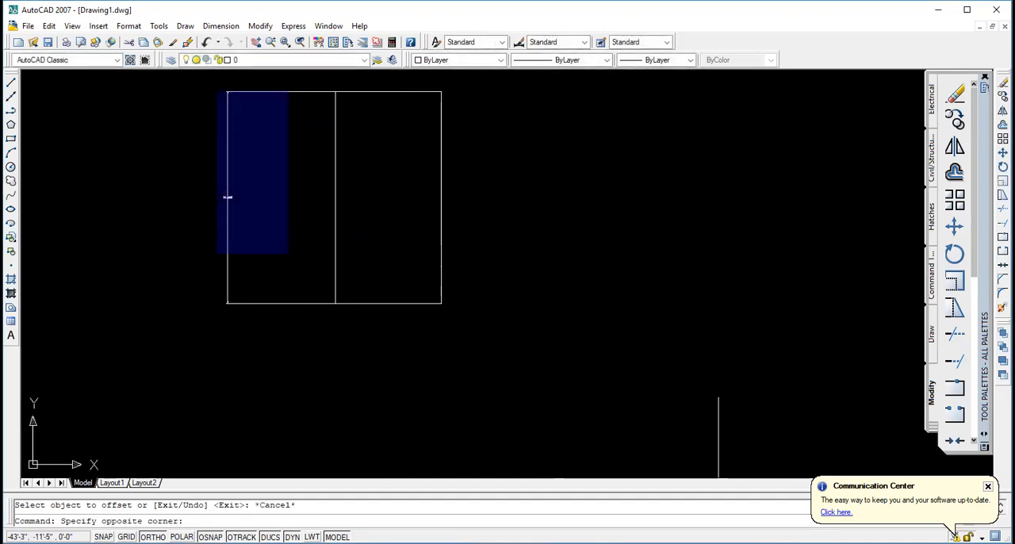
left_click(326, 328)
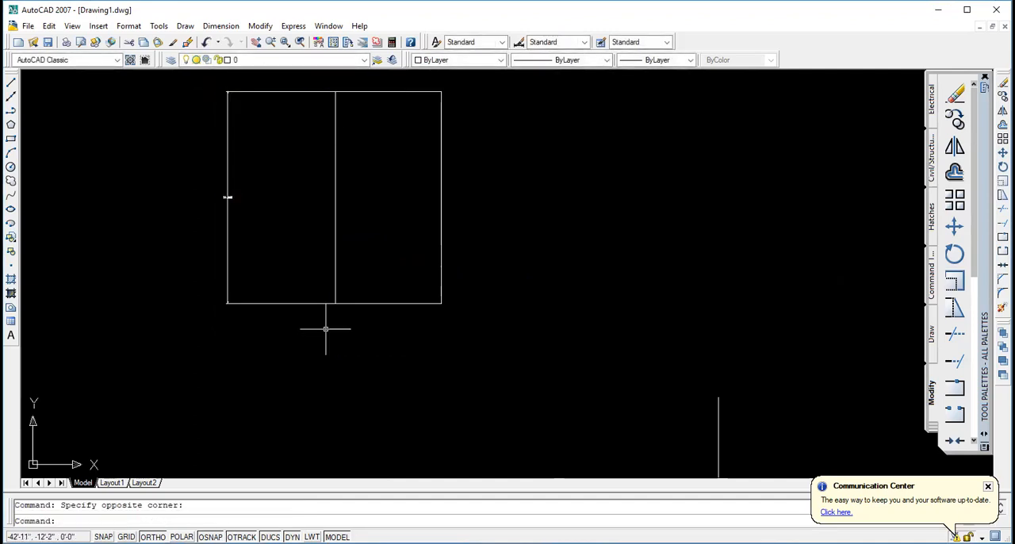
- Undo the recent operations back through the dimension and the explode of the rectangle
key("ctrl+z")
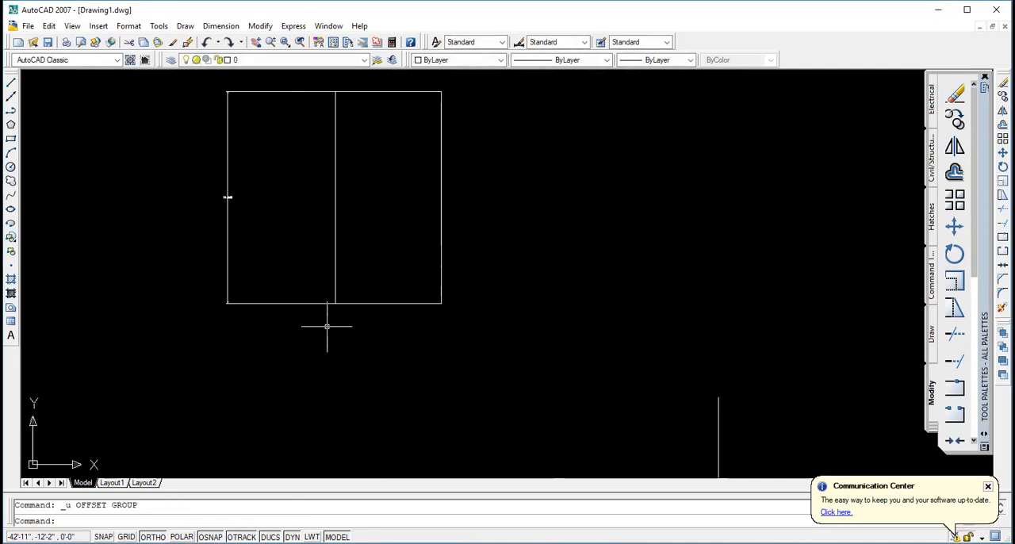
scroll(327, 326, "down", 3)
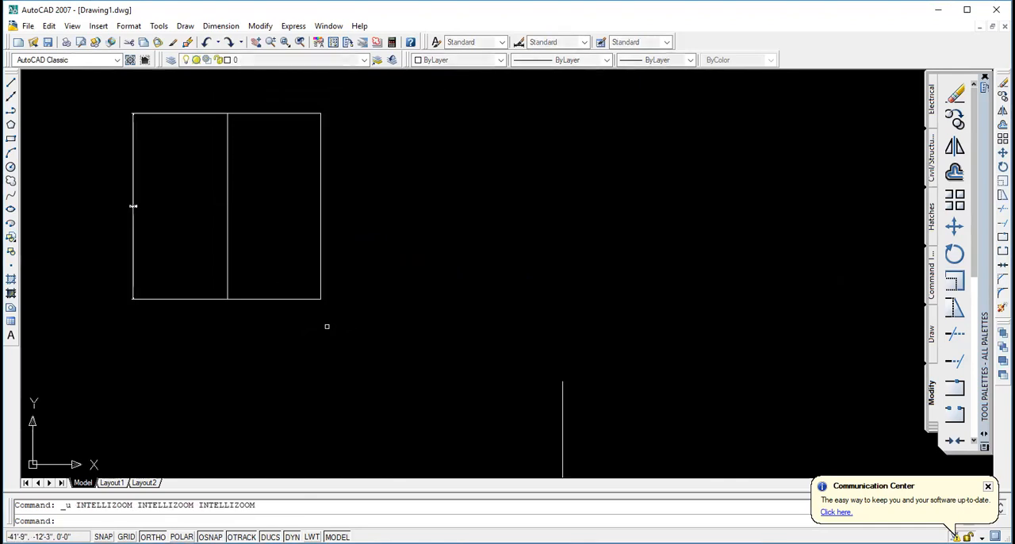
key("ctrl+z")
key("ctrl+z")
key("ctrl+z")
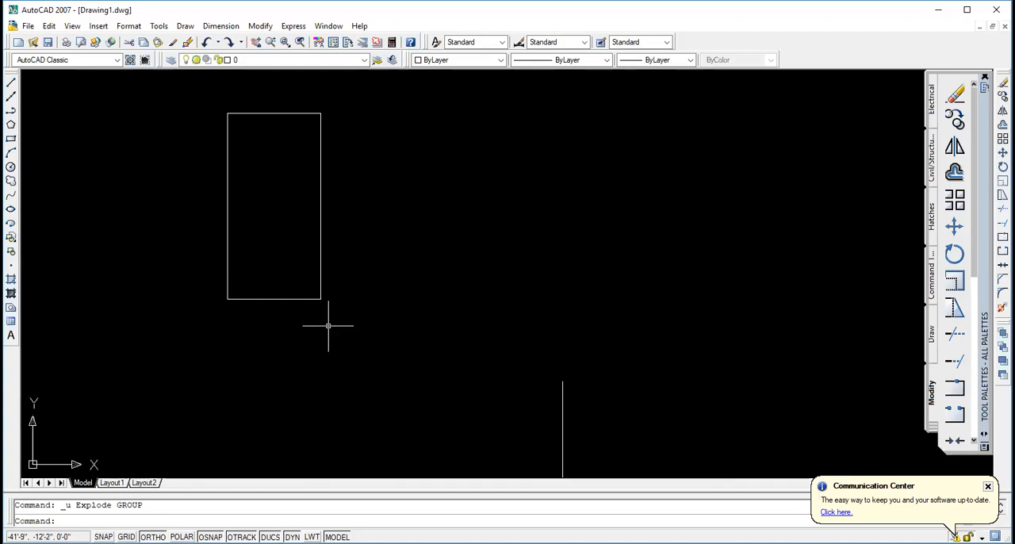
- Explode the tall rectangle into separate lines and clear the selection
key("Escape")
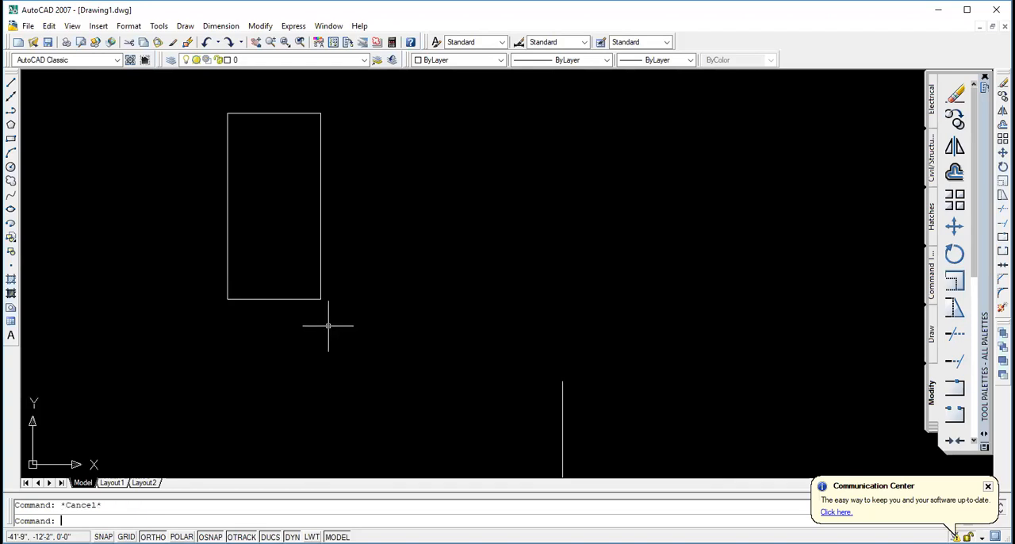
left_click(230, 113)
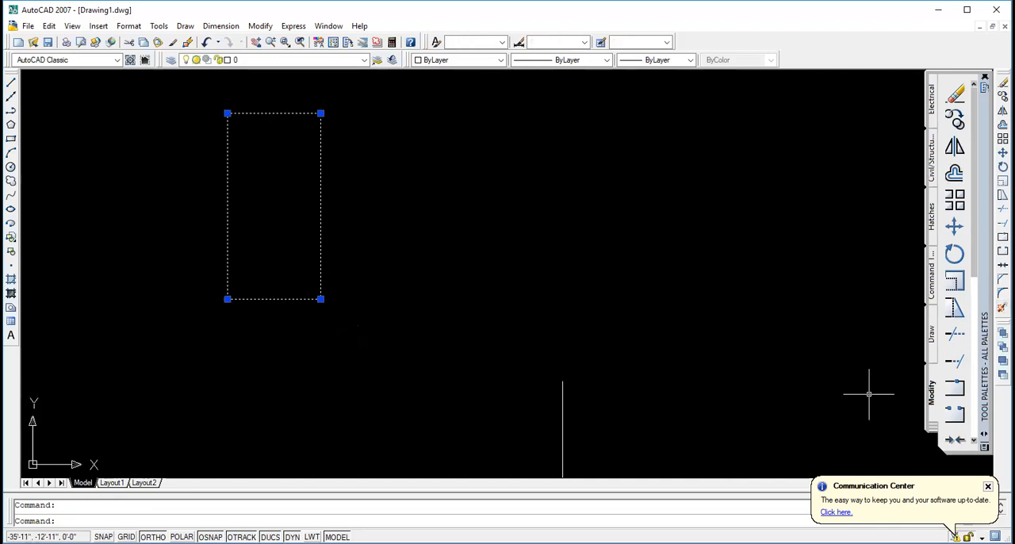
left_click(1002, 307)
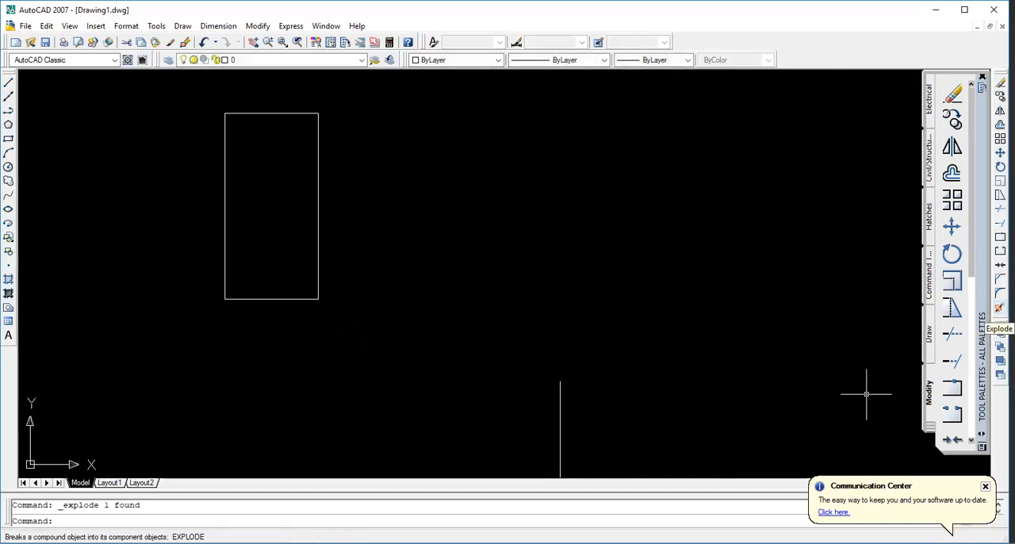
key("Escape")
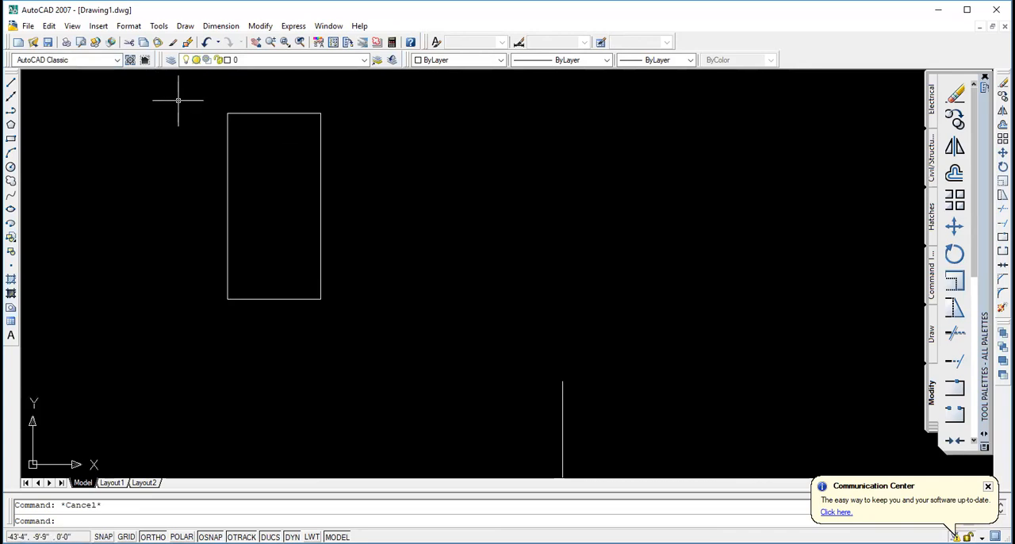
left_click(213, 114)
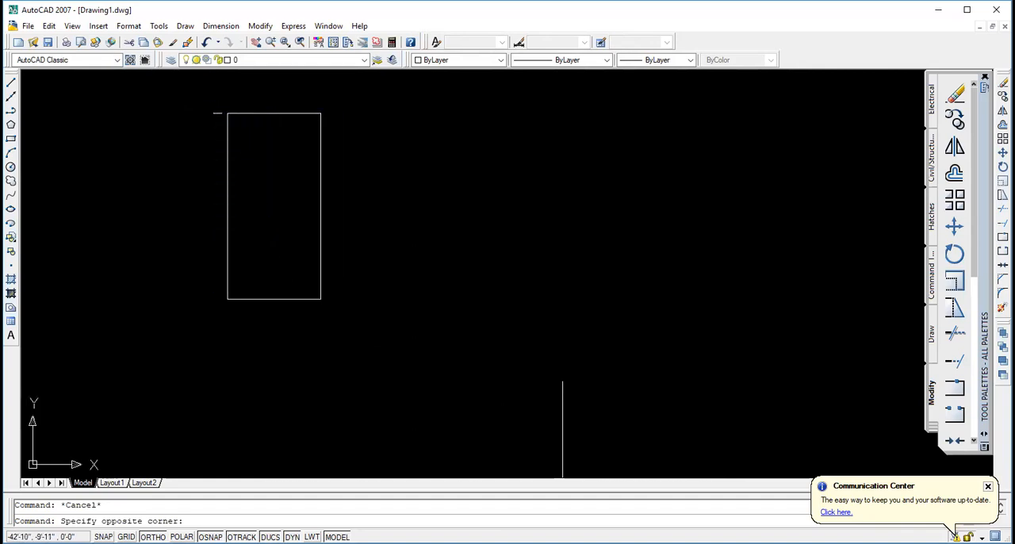
left_click(223, 112)
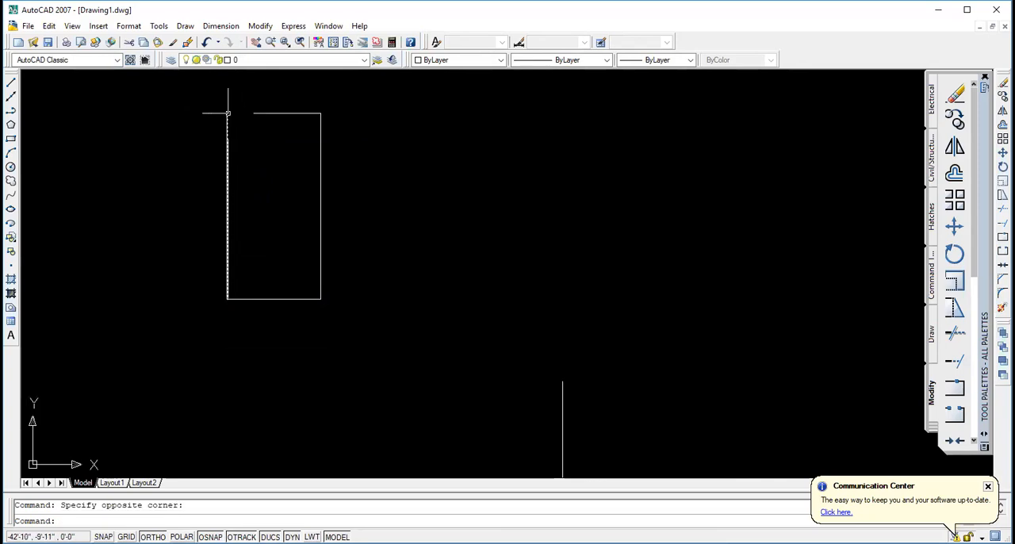
key("Escape")
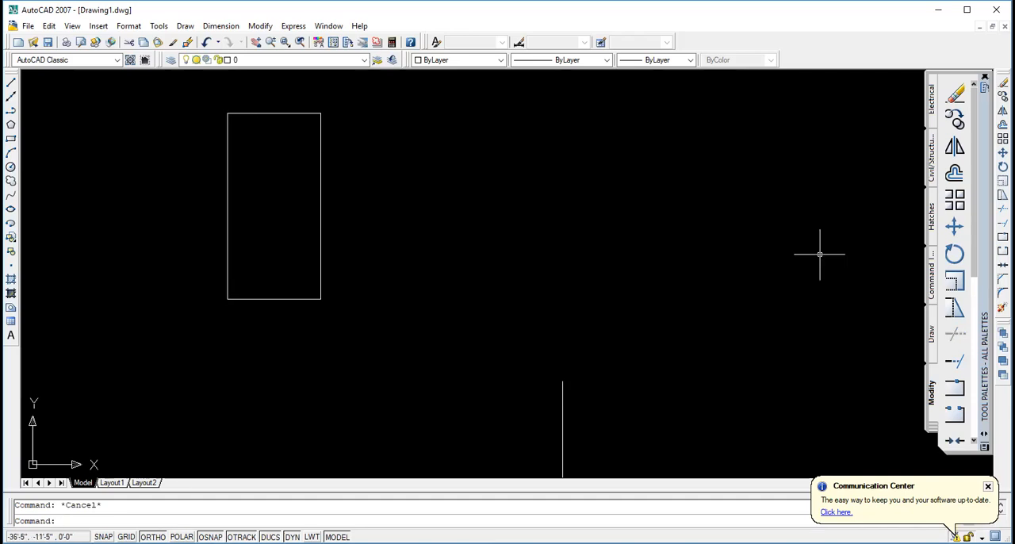
- Offset the rectangle's top edge downward with a distance of 1, making two successive parallel lines inside the rectangle
left_click(954, 176)
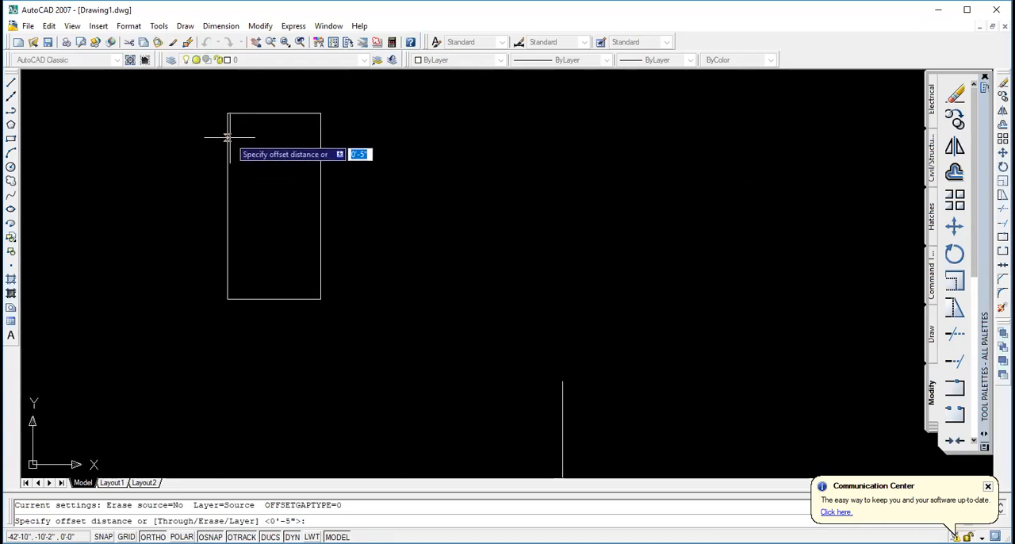
type("1")
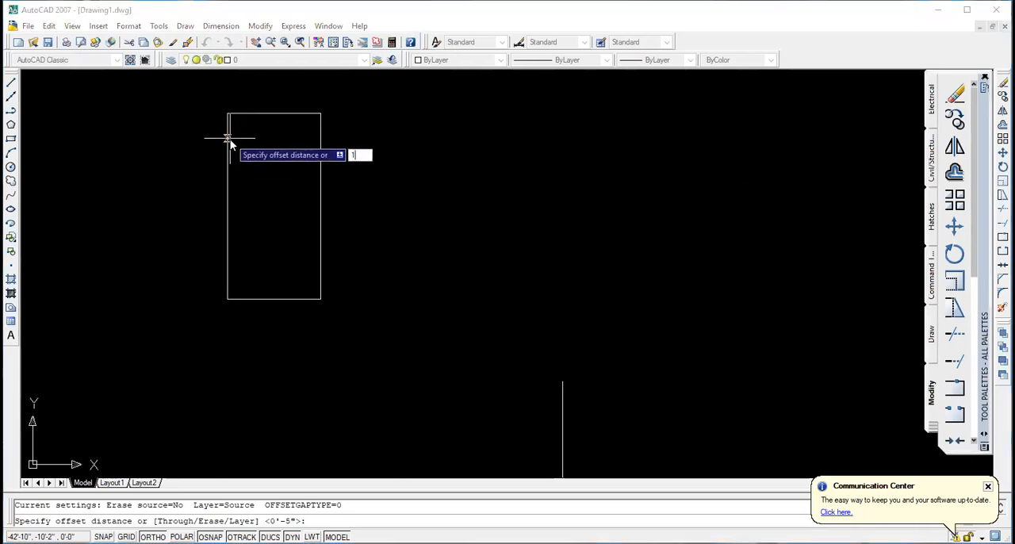
key("Return")
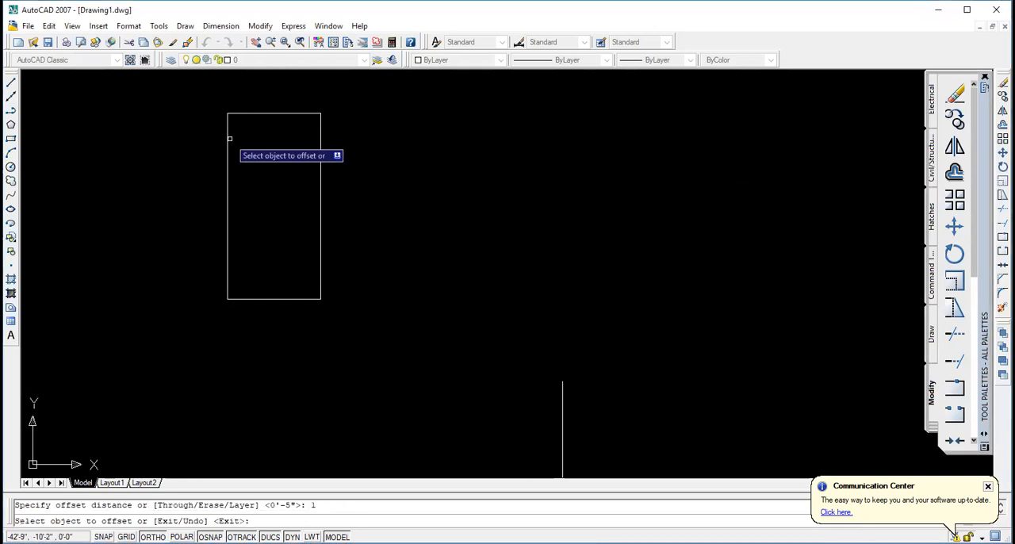
left_click(274, 114)
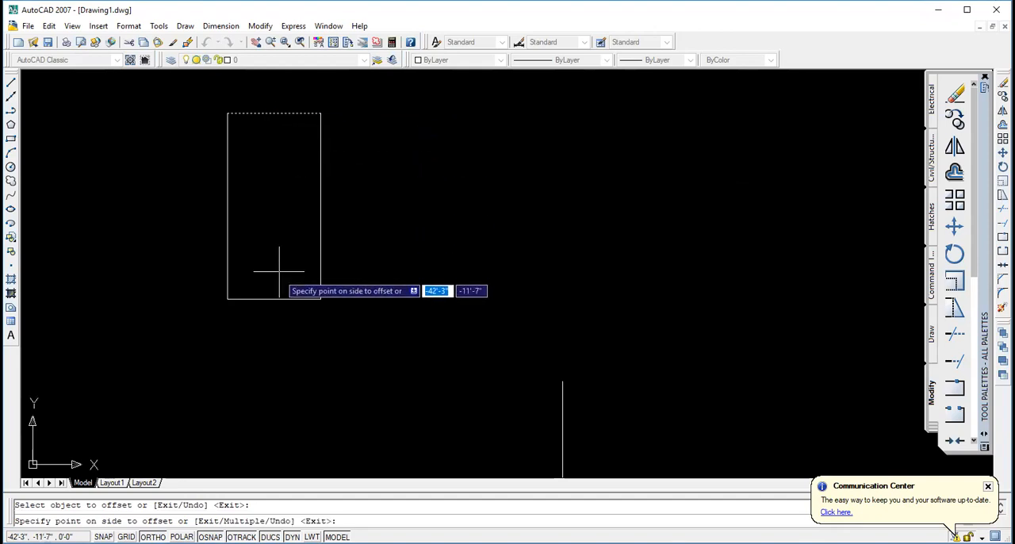
left_click(276, 205)
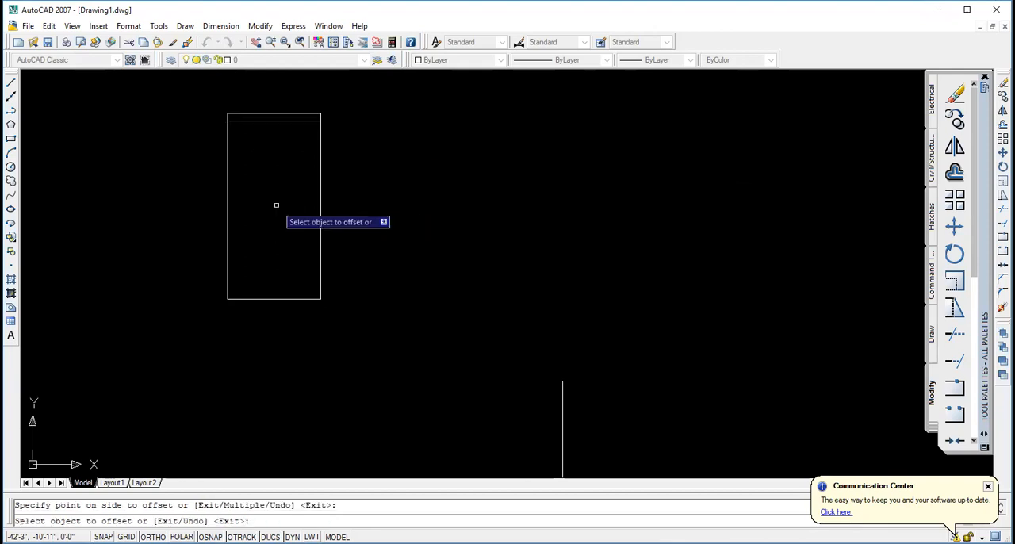
left_click(273, 121)
left_click(269, 147)
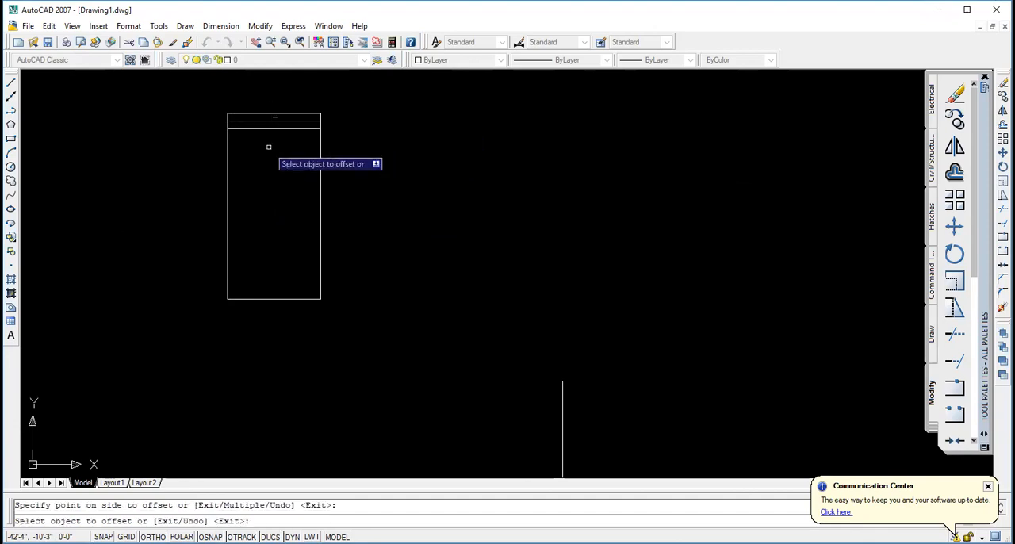
left_click(276, 131)
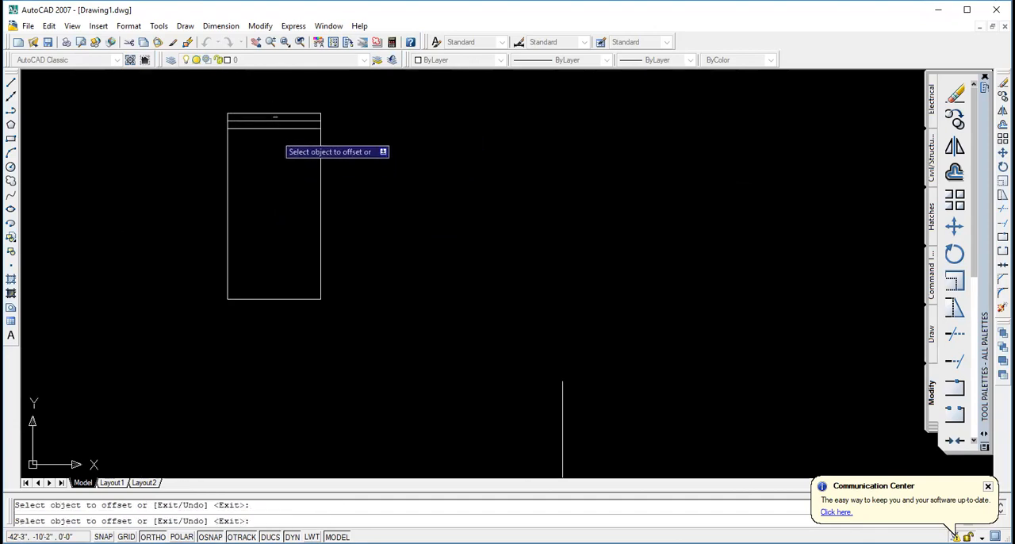
- Offset the rectangle's top edge upward at the same distance of 1, making three successive parallel lines above it
left_click(274, 113)
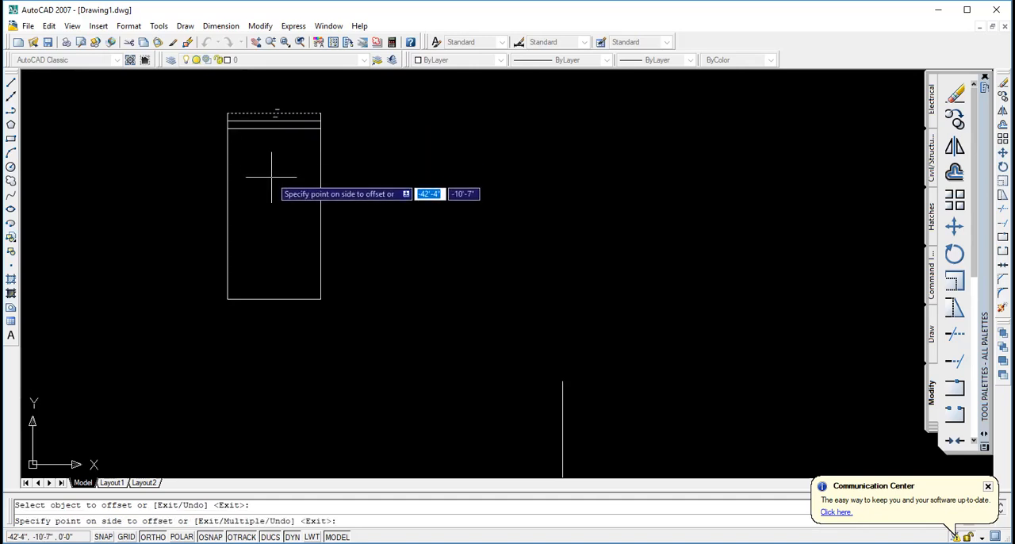
left_click(265, 92)
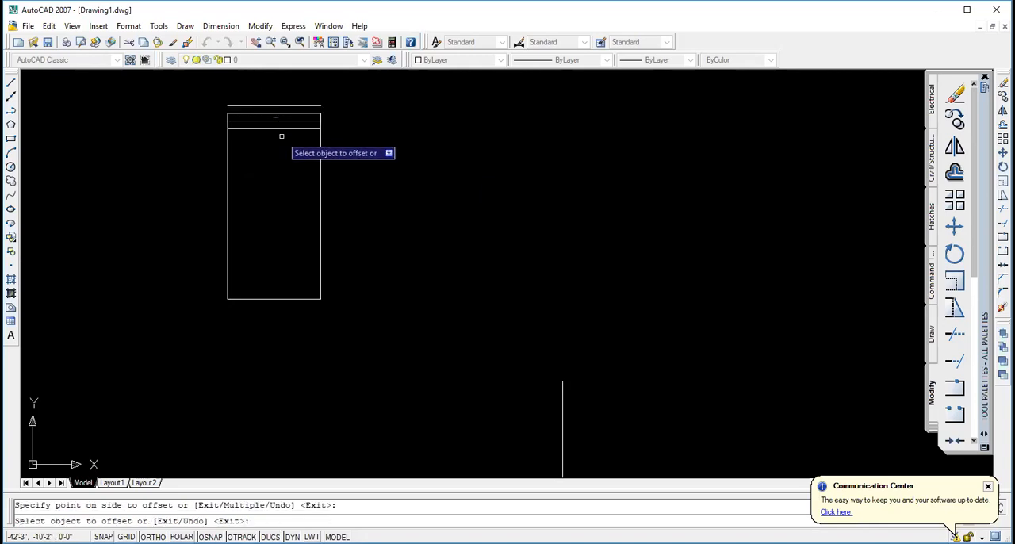
left_click(269, 104)
left_click(271, 90)
left_click(270, 98)
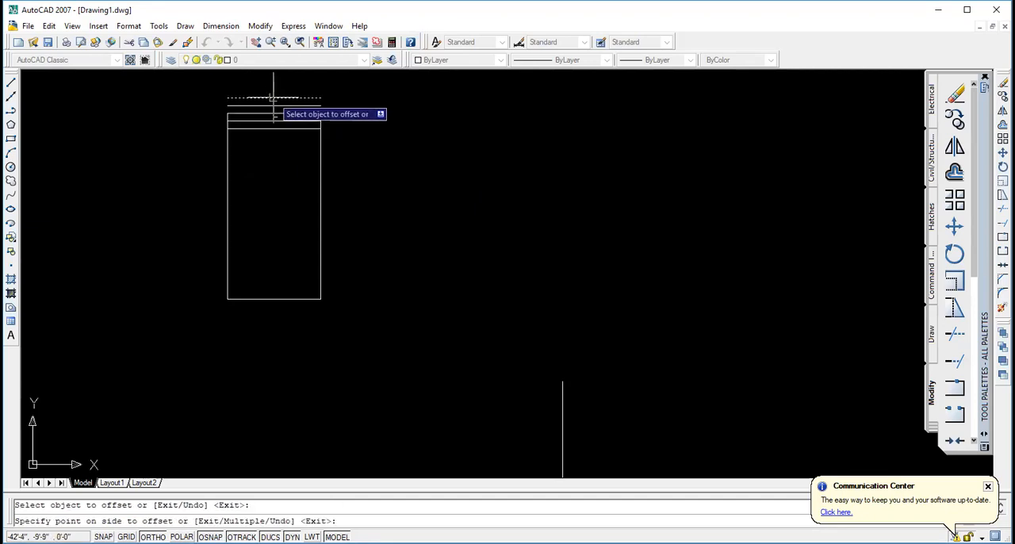
left_click(272, 86)
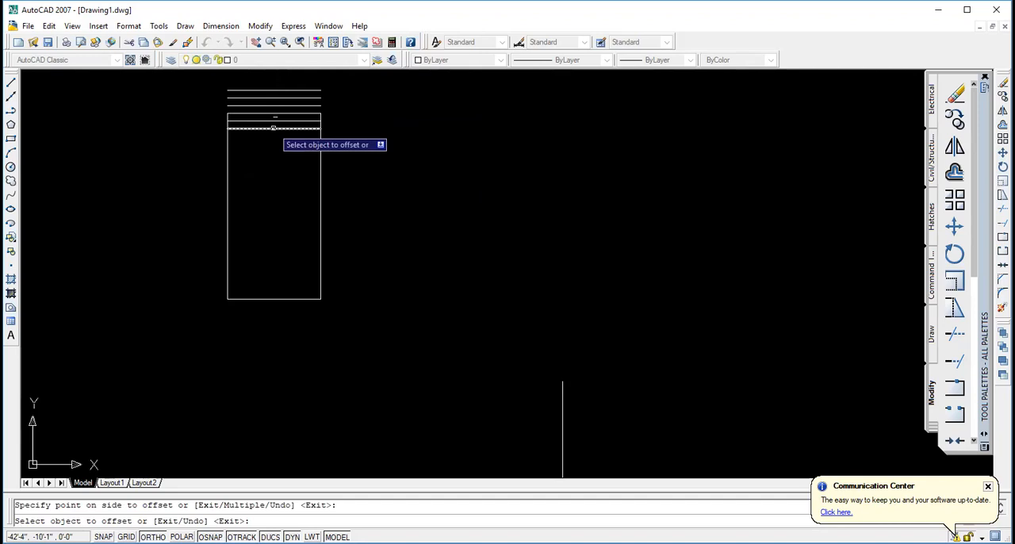
- Add three more parallel lines inside the rectangle by offsetting the lowest inner line downward each time at distance 1
left_click(273, 128)
left_click(272, 147)
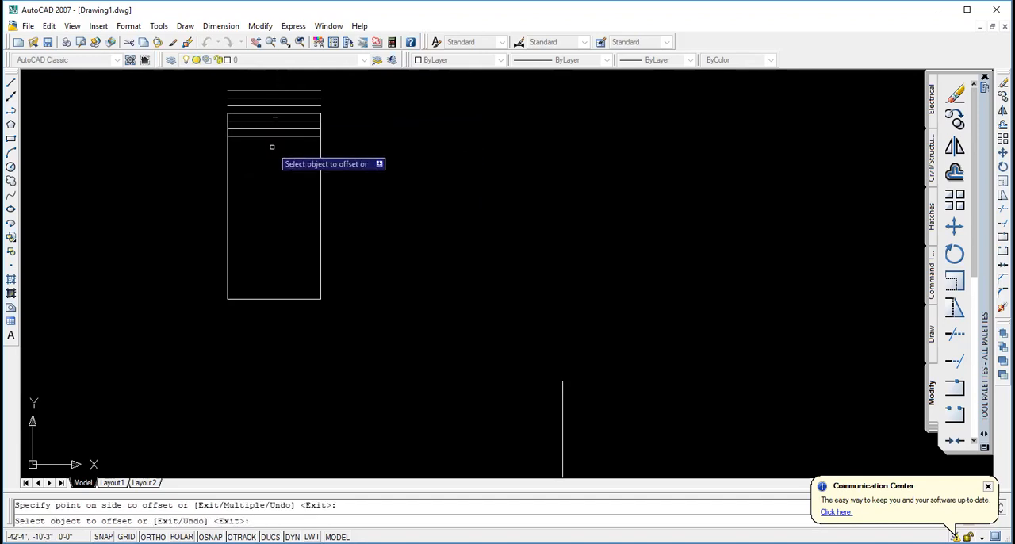
left_click(270, 136)
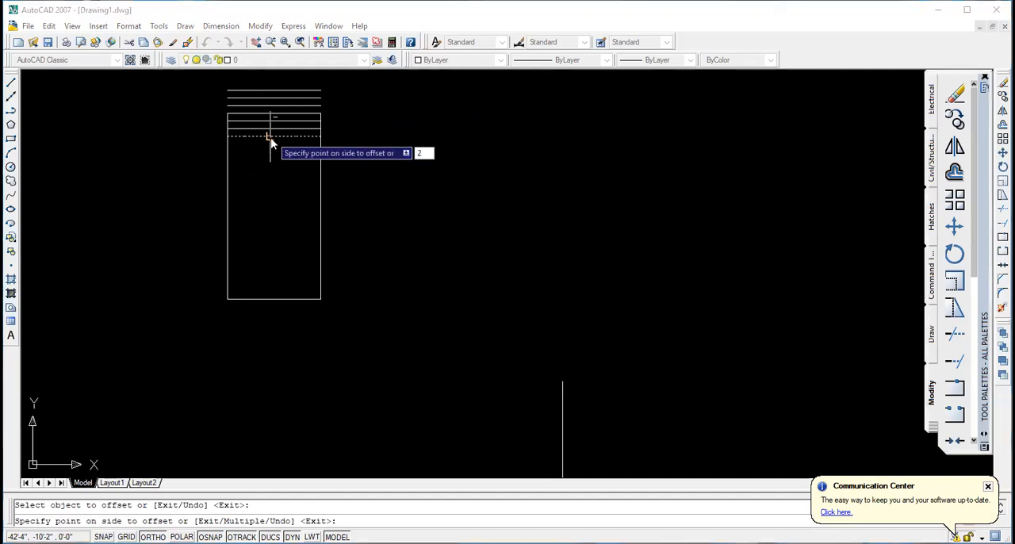
left_click(270, 168)
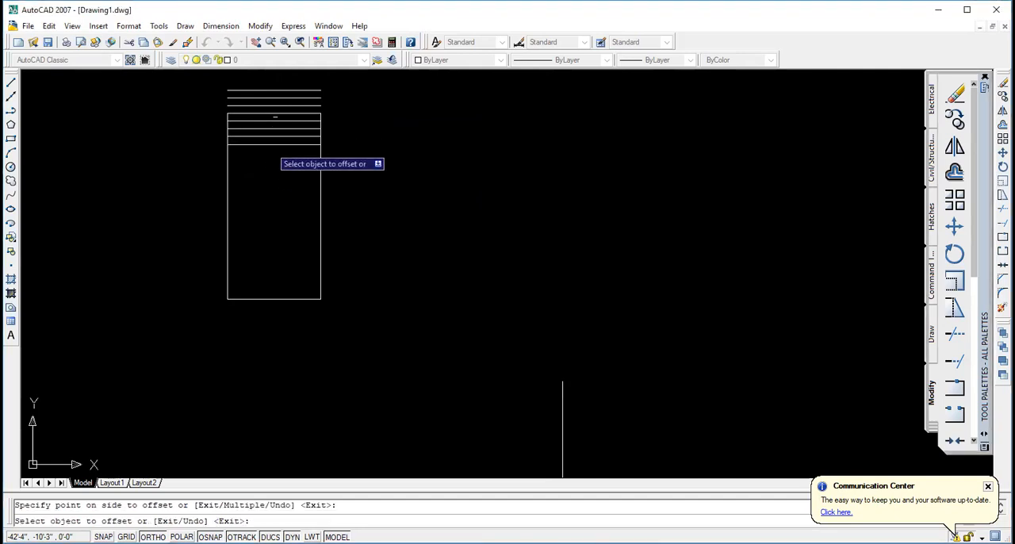
left_click(271, 142)
left_click(271, 168)
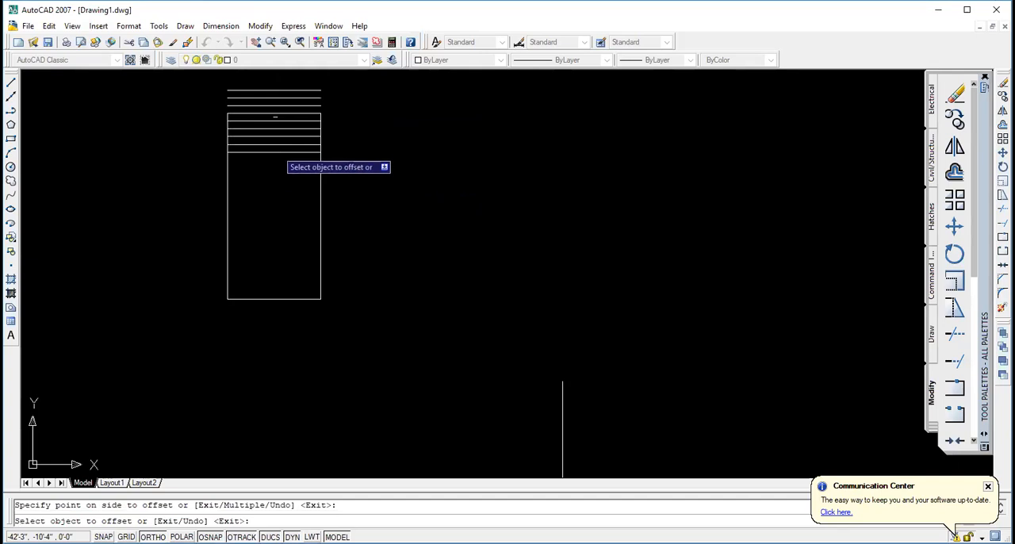
- Try to offset the lowest inner line by entering 5 for the side point
left_click(274, 152)
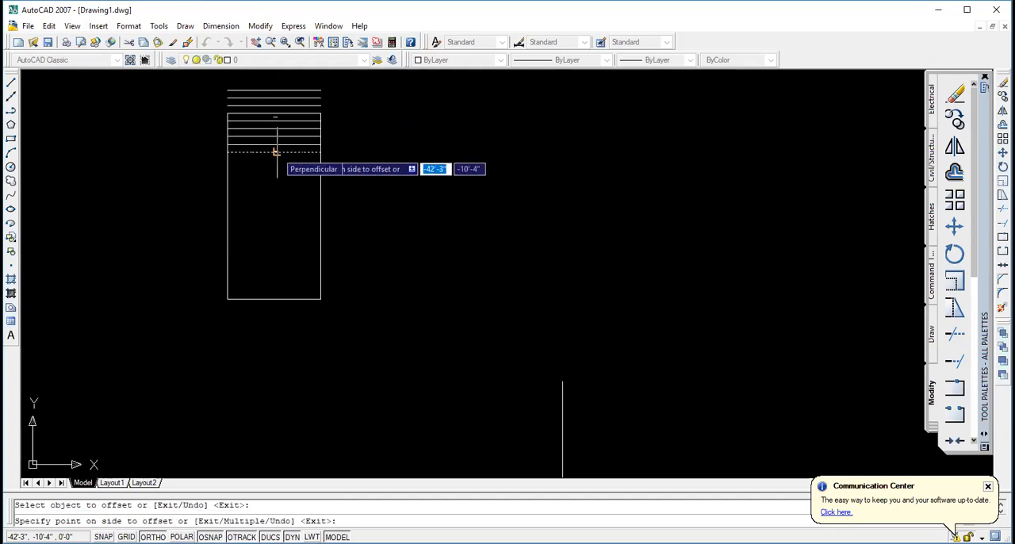
type("5")
key("Return")
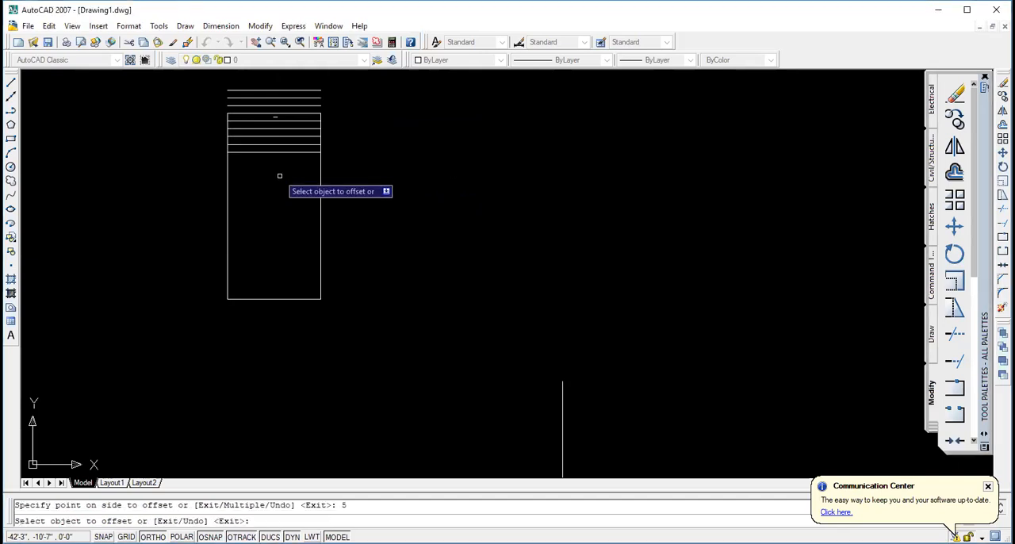
- Offset the lowest inner line downward once more at the current distance of 1
left_click(270, 152)
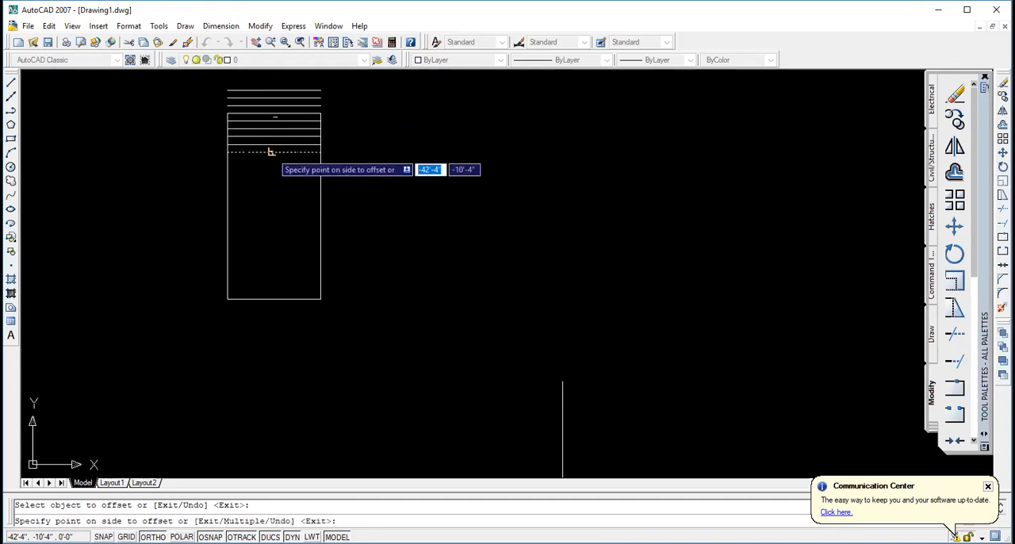
left_click(269, 183)
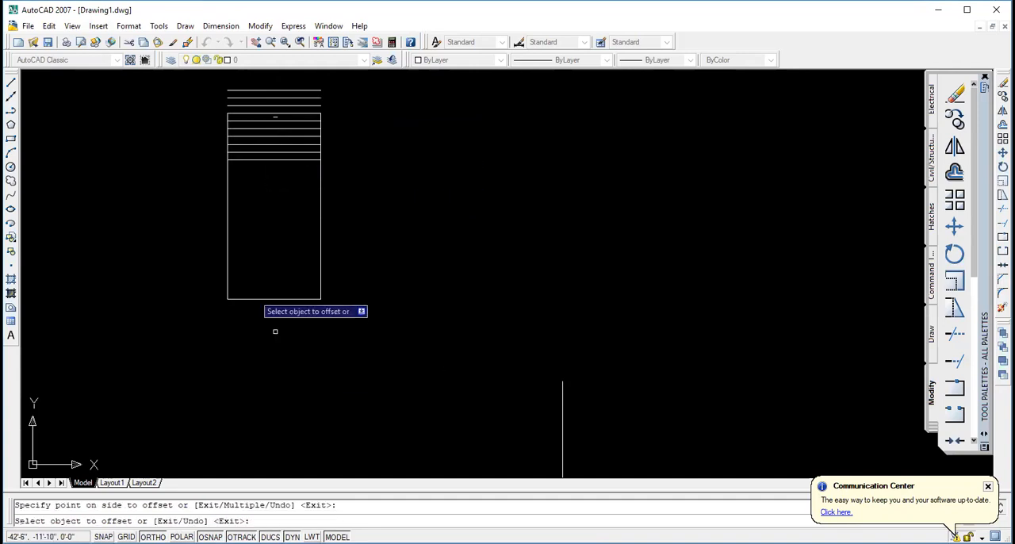